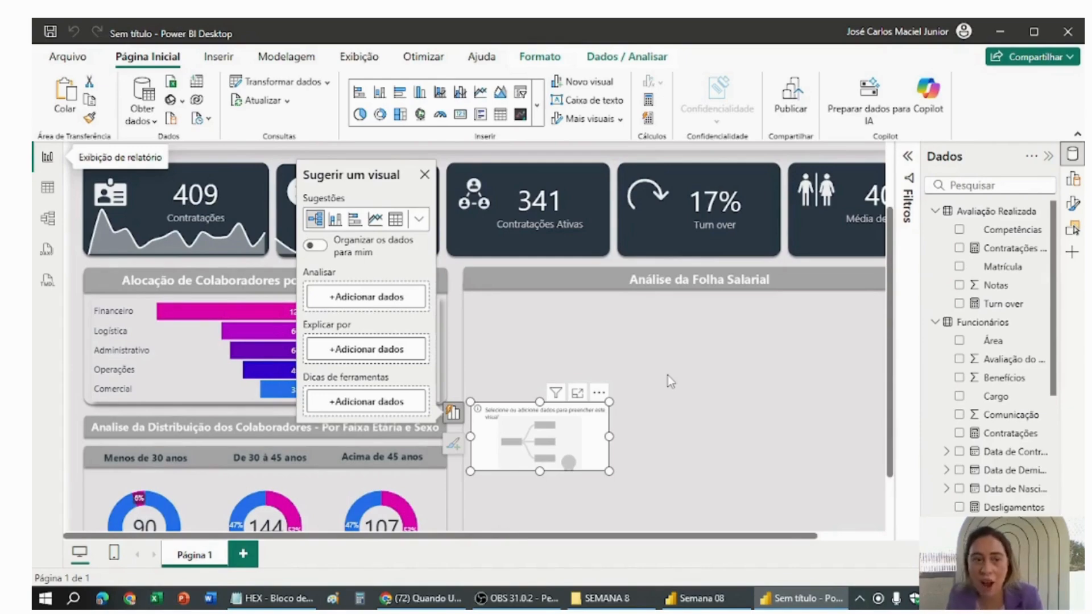
# In the data view, start a new measure named Folha Salarial in the Funcionários table.
pyautogui.click(47, 189)
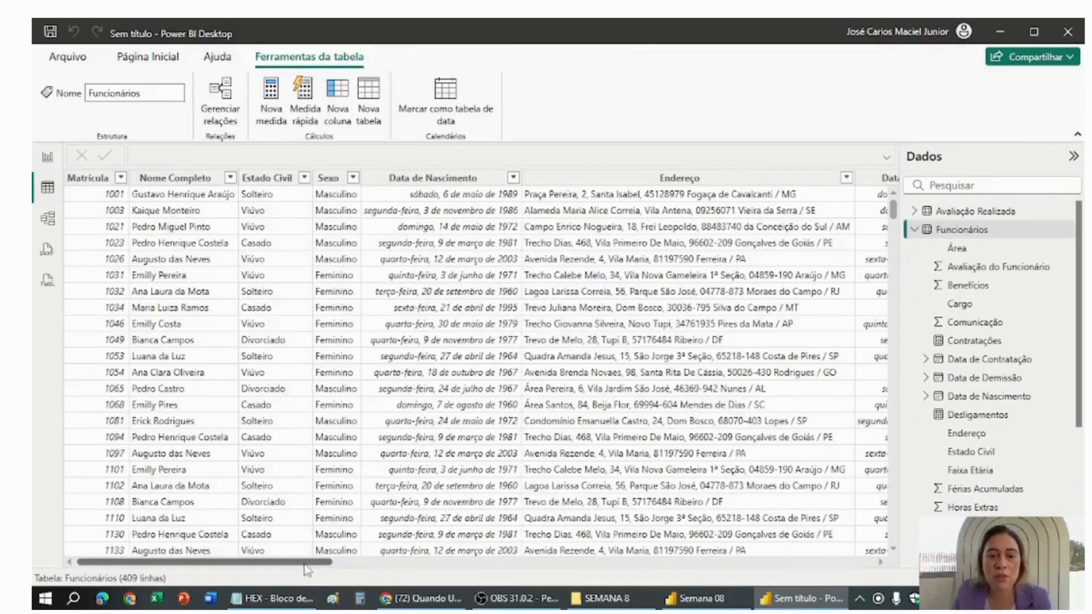
pyautogui.moveTo(307, 569); pyautogui.dragTo(551, 582)
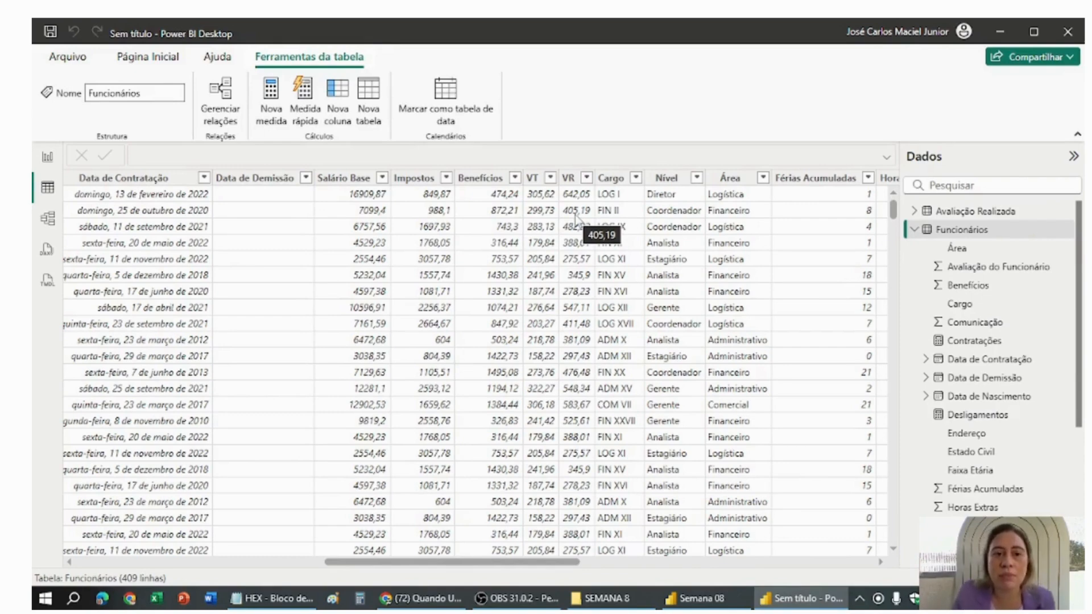
pyautogui.click(271, 121)
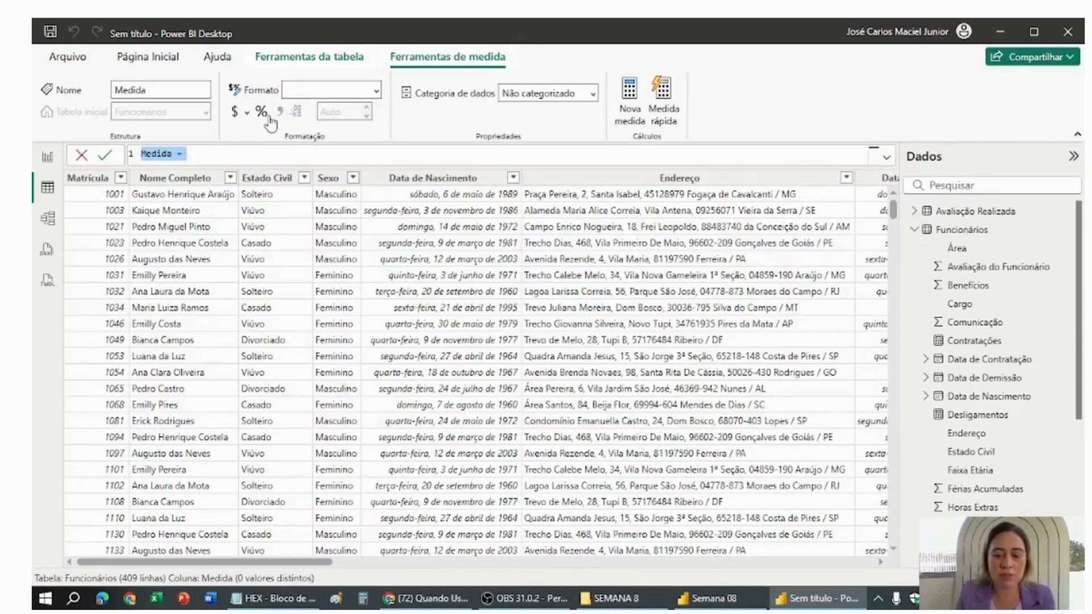
pyautogui.press('BackSpace')
pyautogui.write('Folha')
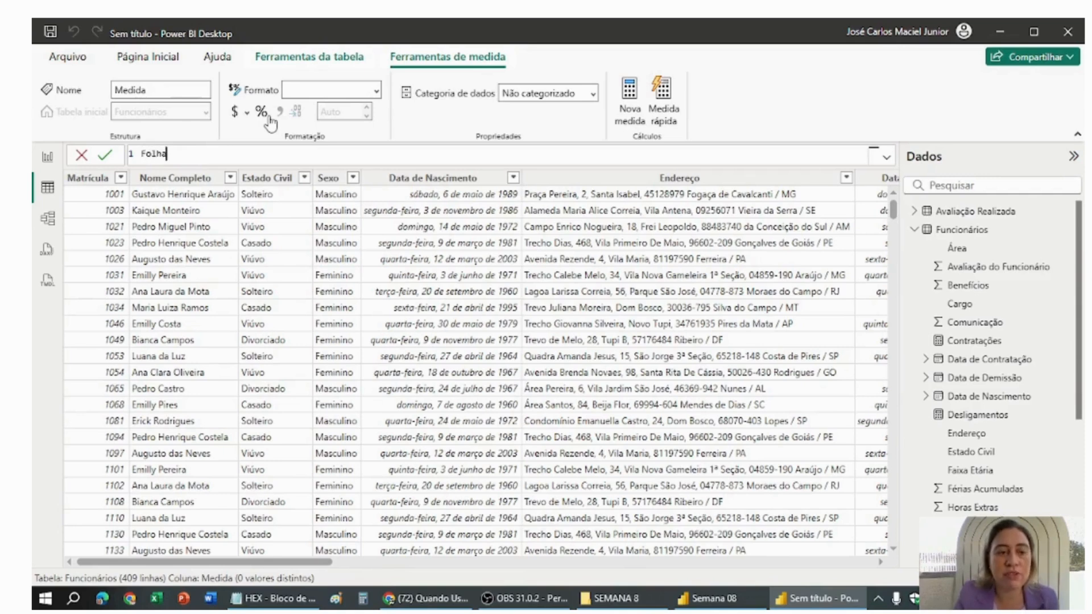
pyautogui.write(' Salarial = ')
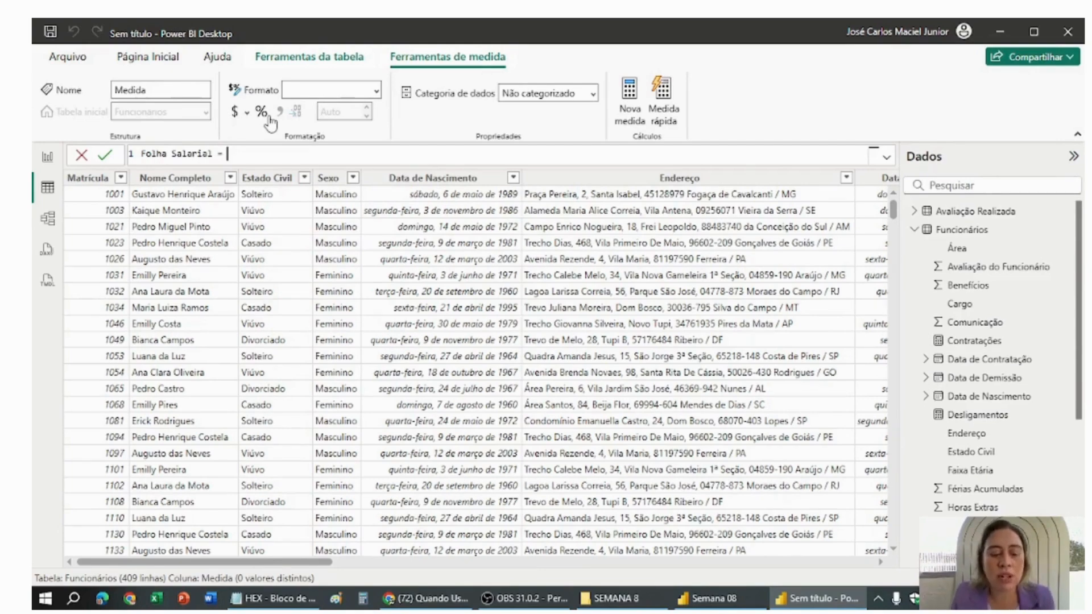
# Begin the Folha Salarial formula with the SUM of 'Funcionários'[Salário Base], followed by a plus sign.
pyautogui.write('Sum')
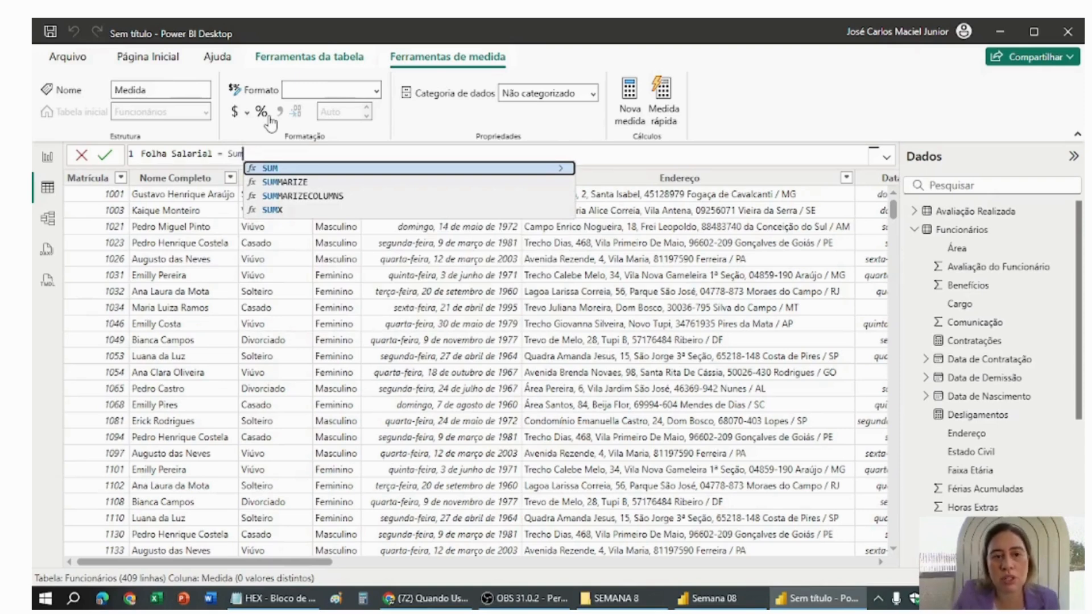
pyautogui.click(277, 170)
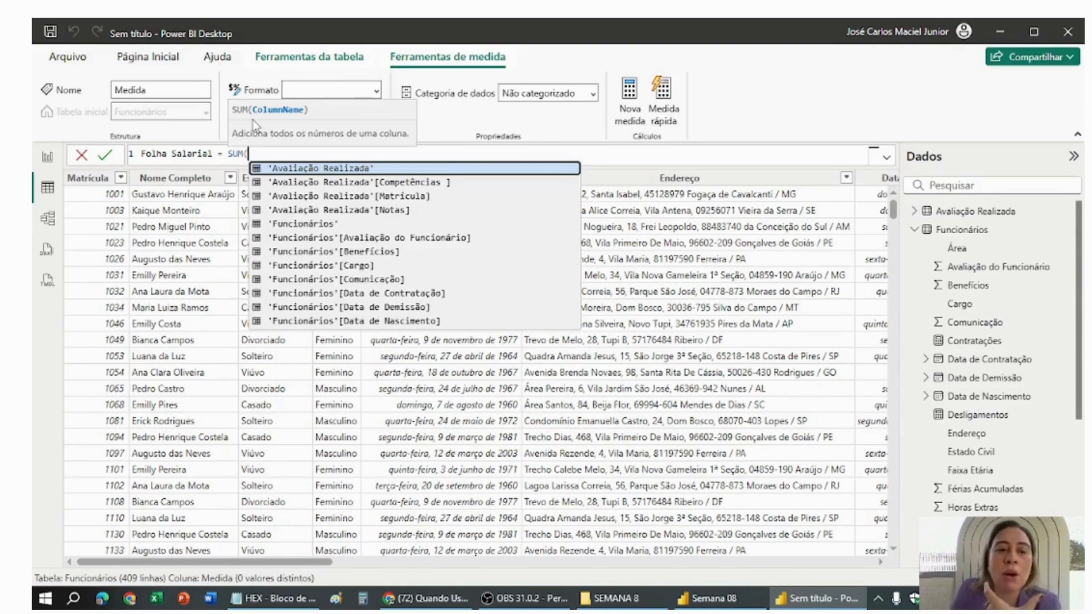
pyautogui.moveTo(324, 565); pyautogui.dragTo(624, 584)
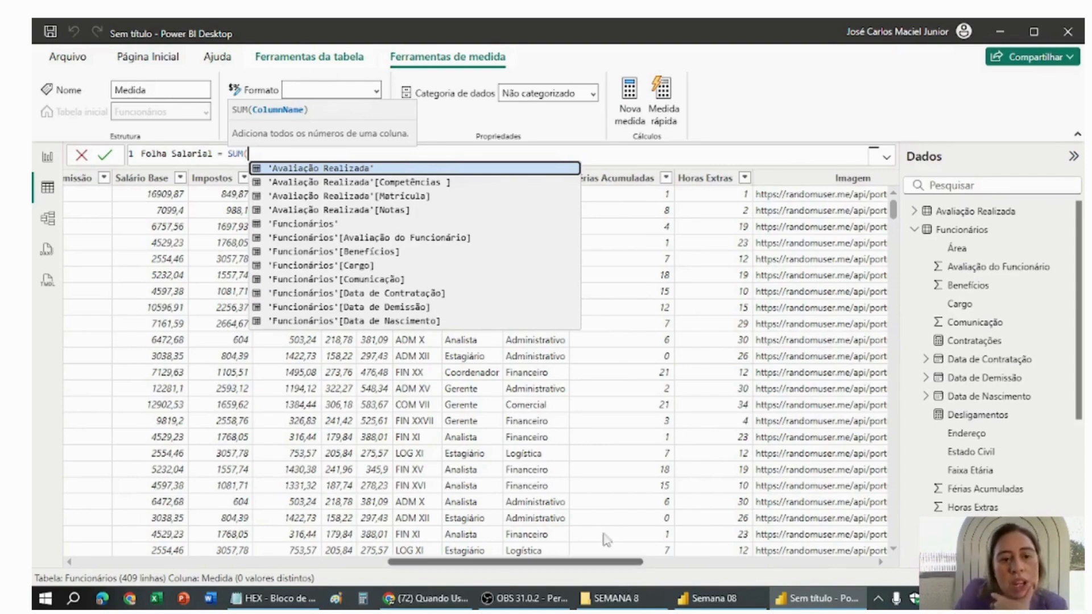
pyautogui.scroll(-2, 509, 228)
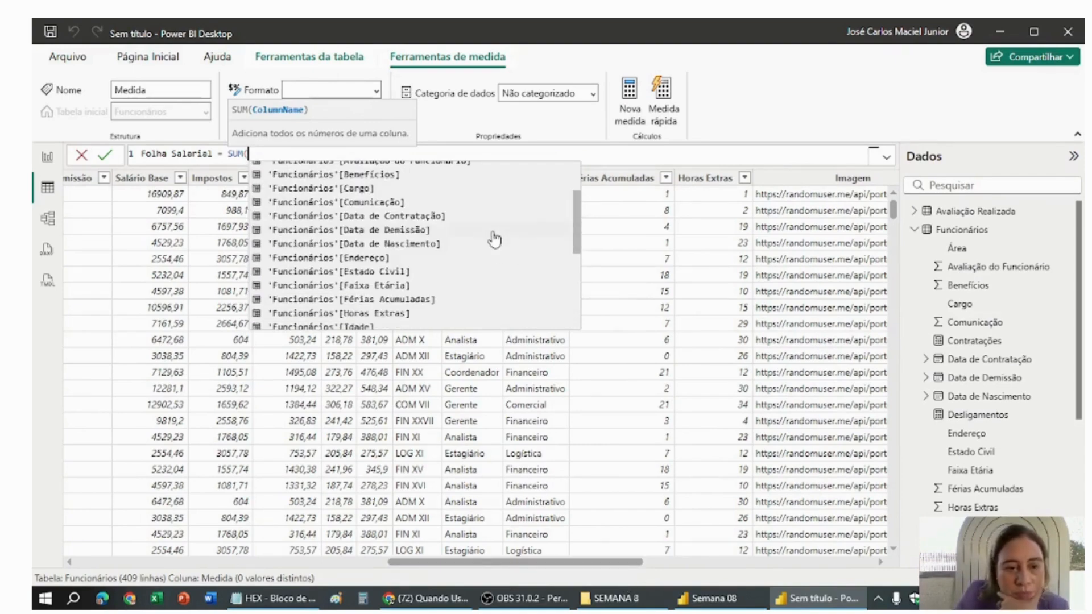
pyautogui.scroll(-1, 483, 240)
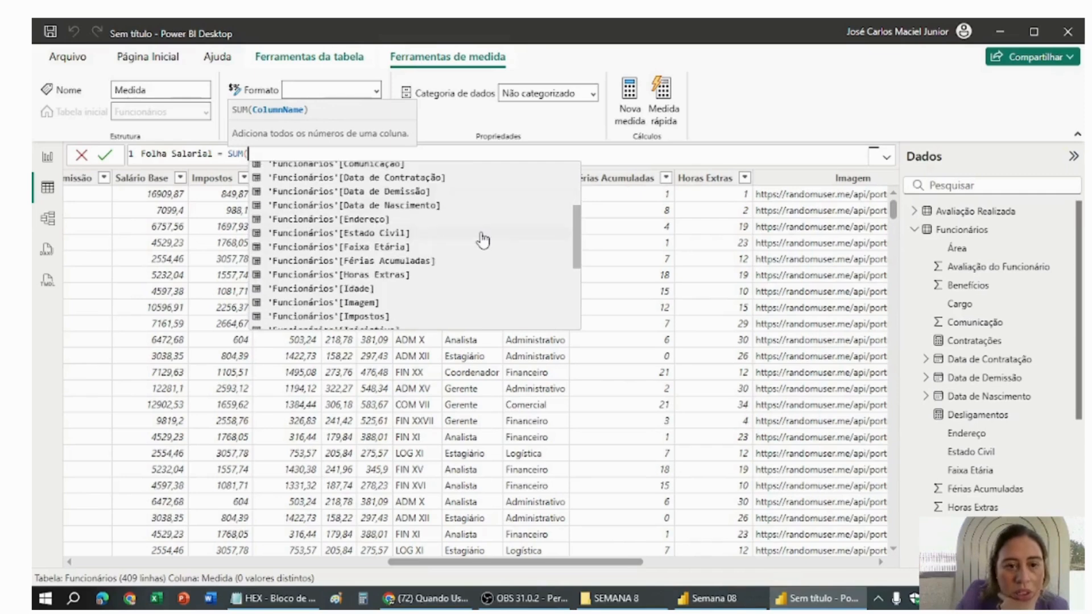
pyautogui.scroll(-4, 483, 240)
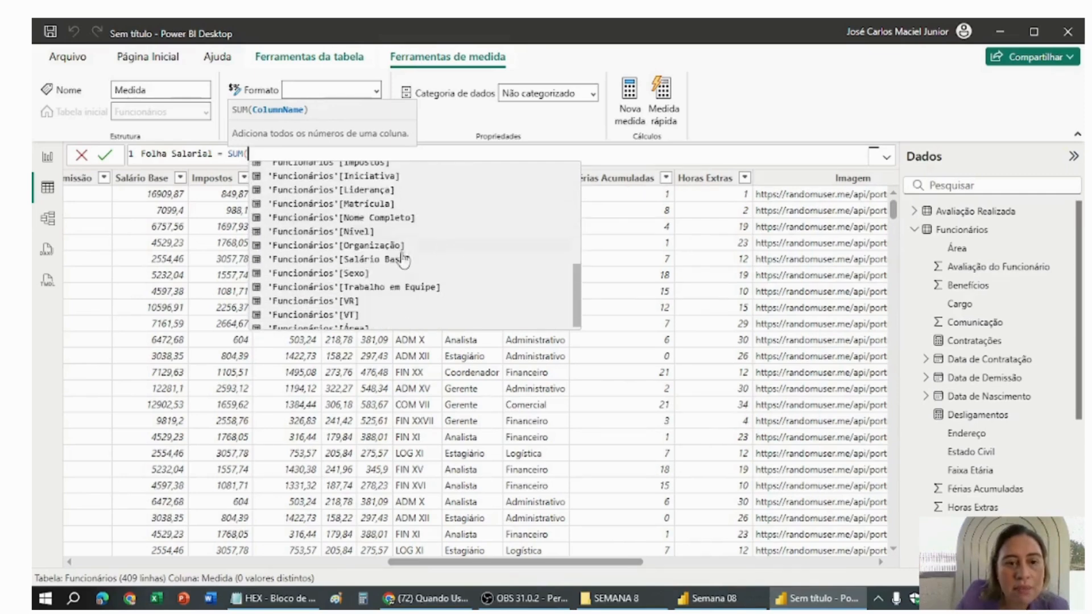
pyautogui.click(374, 260)
pyautogui.write(') +')
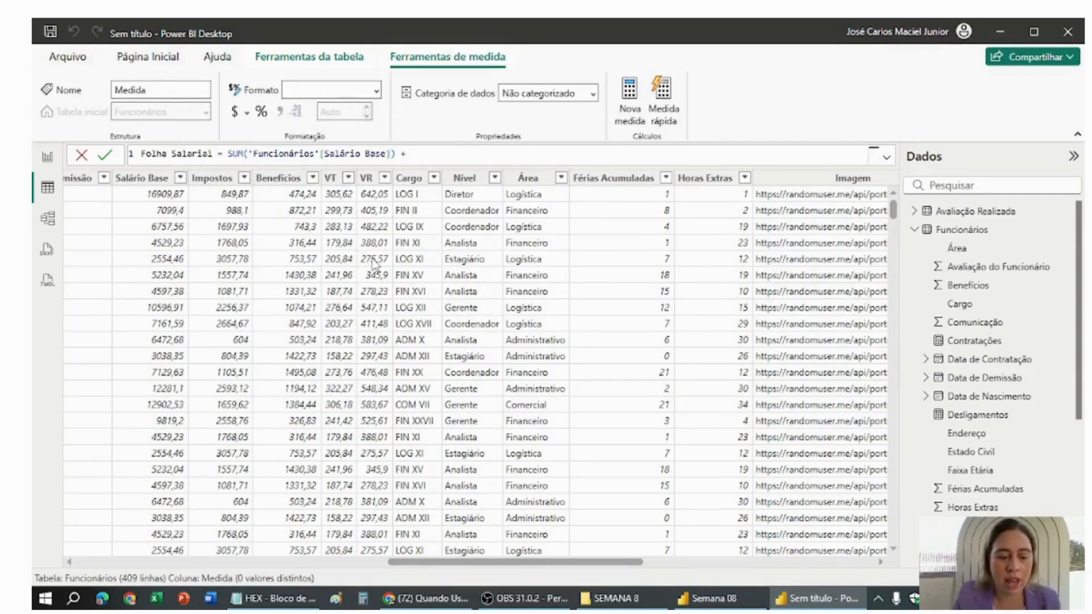
# Add the SUM of 'Funcionários'[Impostos] as the second term of the measure formula.
pyautogui.write(' Sum')
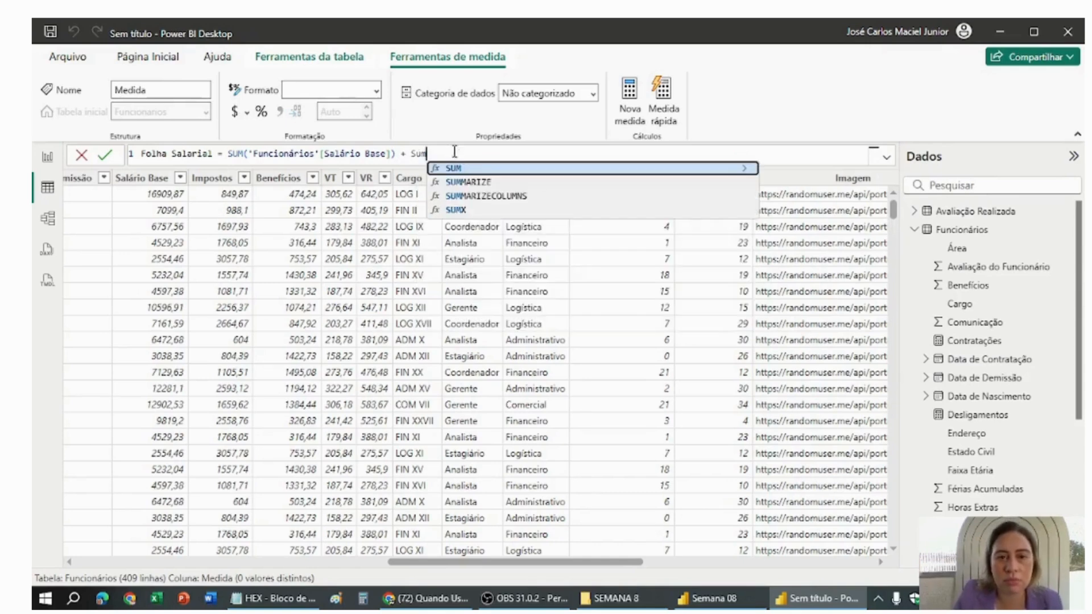
pyautogui.click(460, 169)
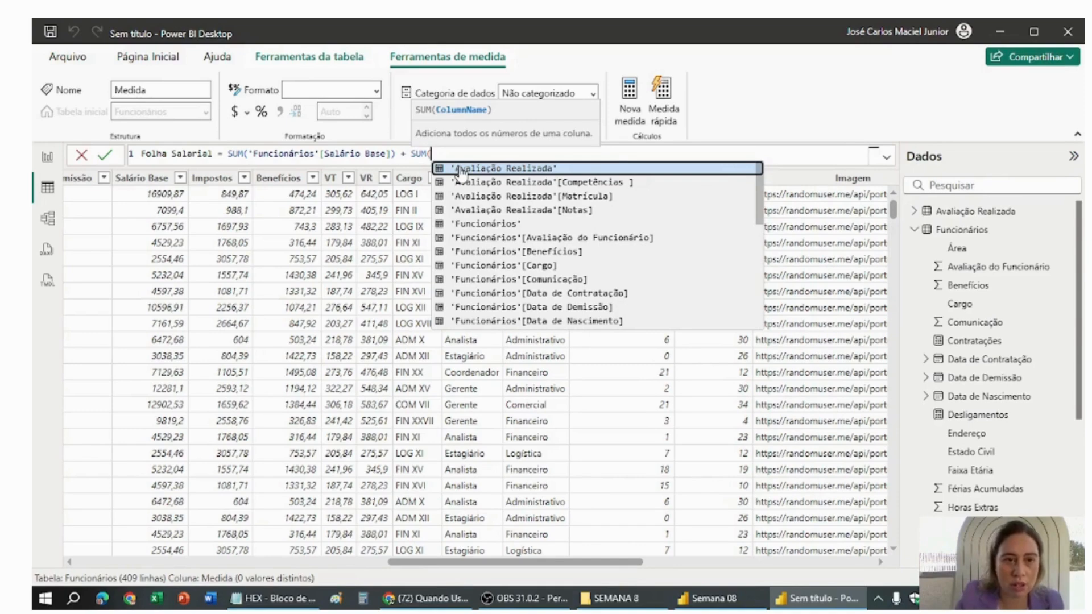
pyautogui.scroll(-1, 512, 259)
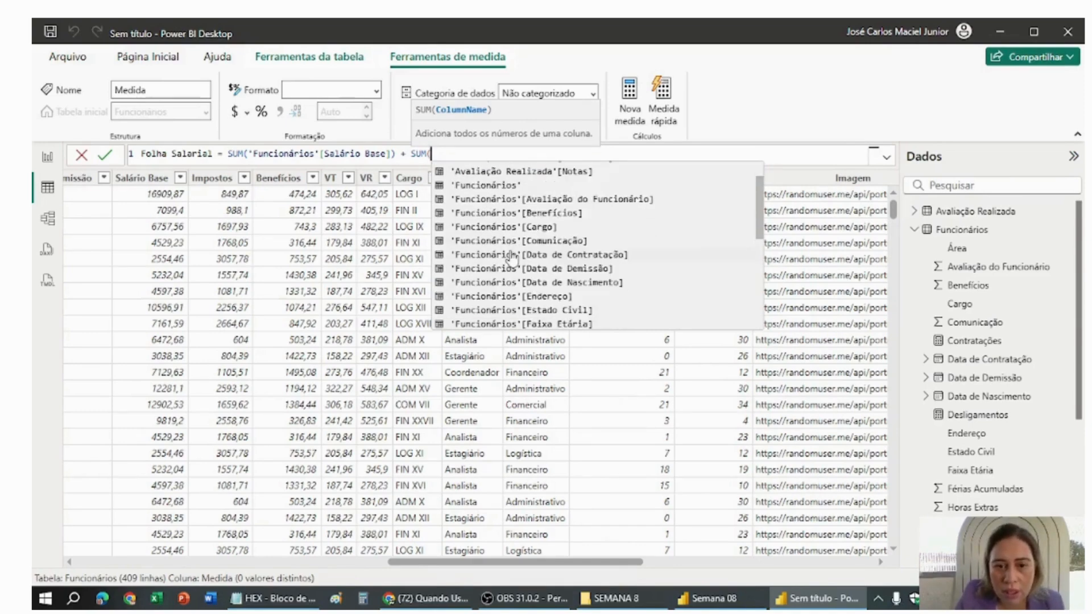
pyautogui.scroll(-2, 512, 261)
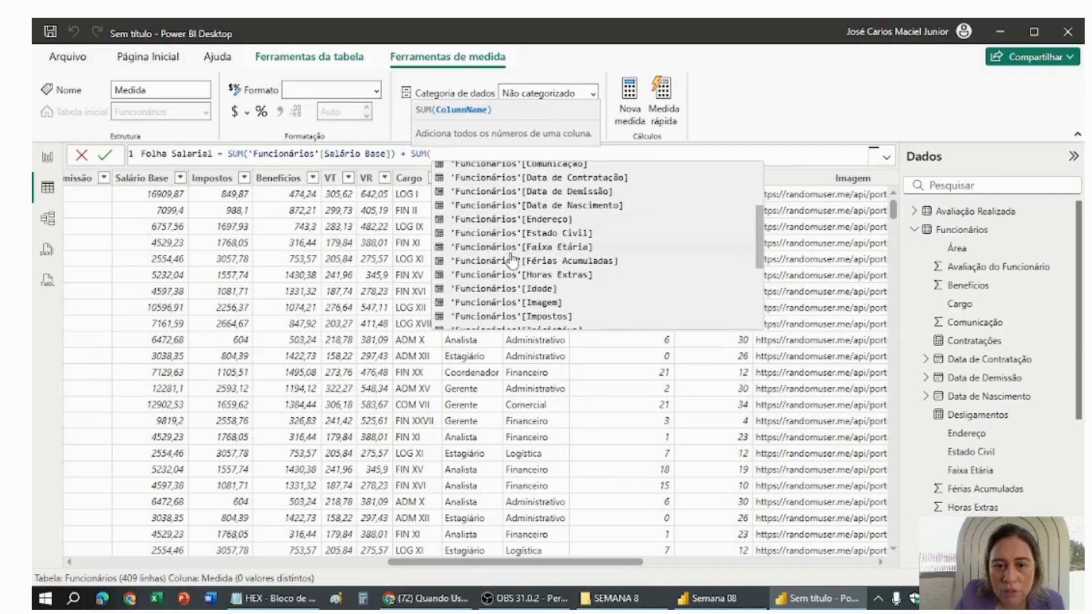
pyautogui.click(543, 316)
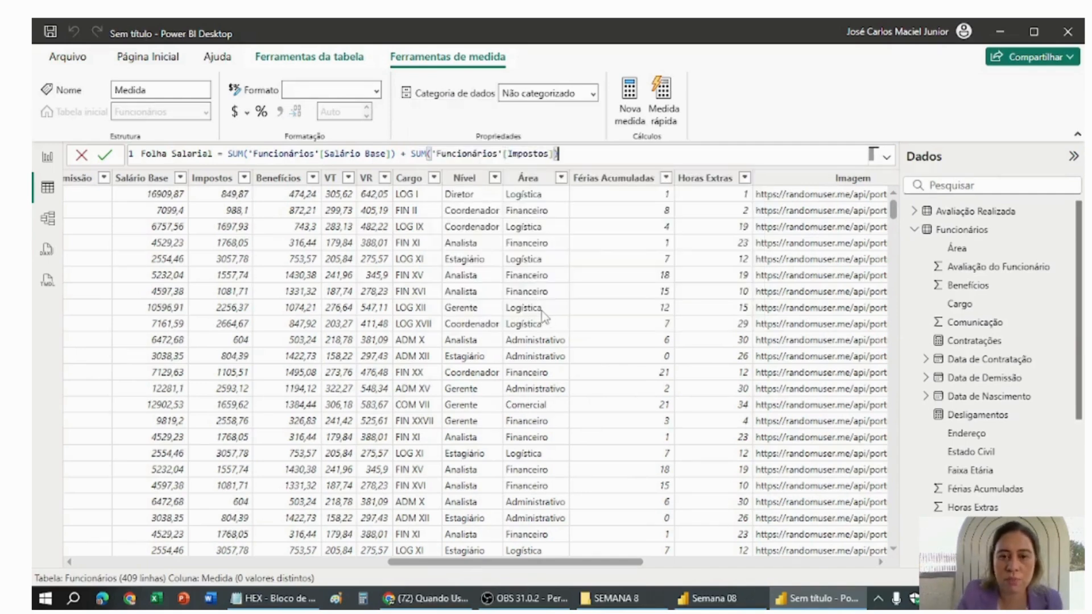
# Add the SUM of 'Funcionários'[Benefícios] as the third term, followed by a plus sign.
pyautogui.write('+ S')
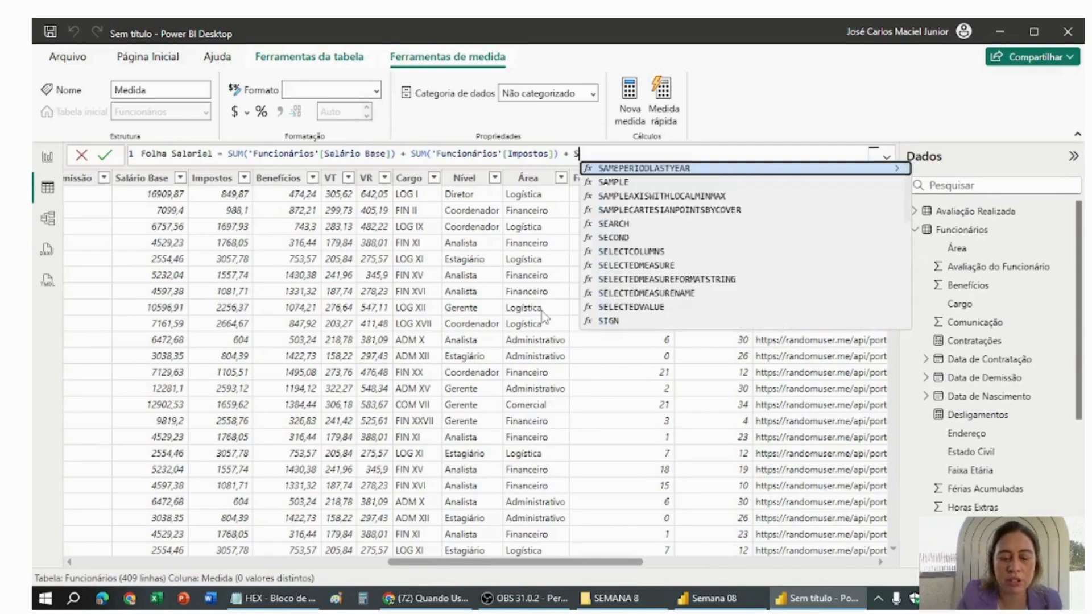
pyautogui.write('um')
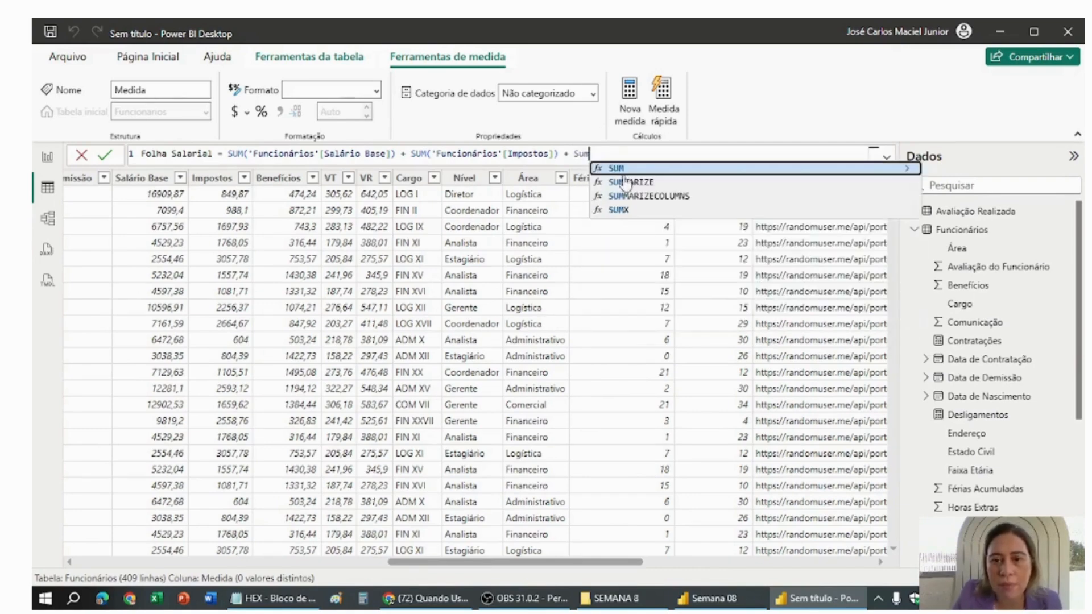
pyautogui.press('Tab')
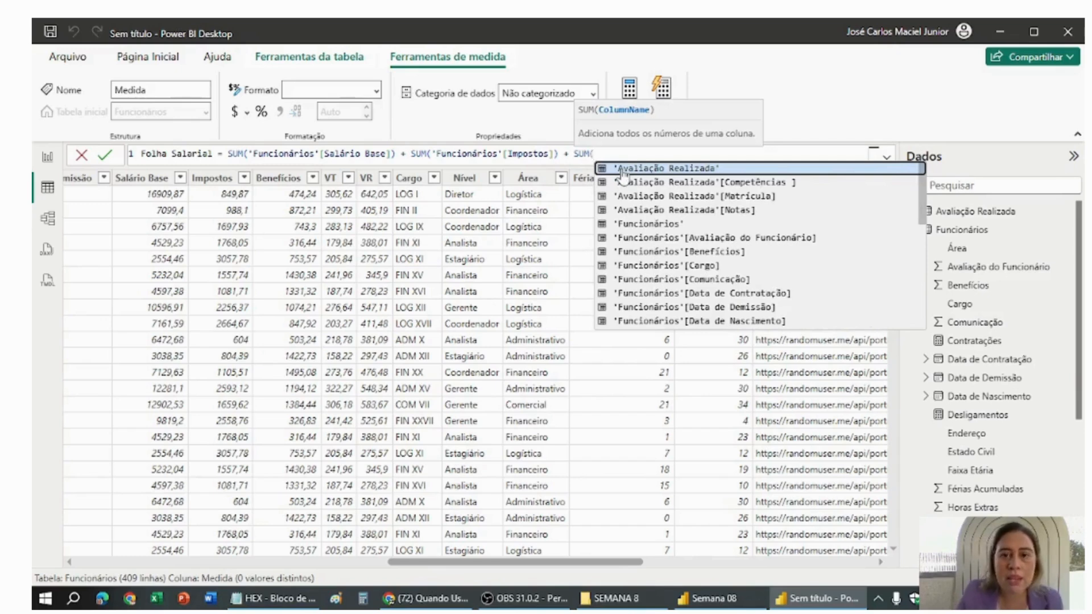
pyautogui.write('Be')
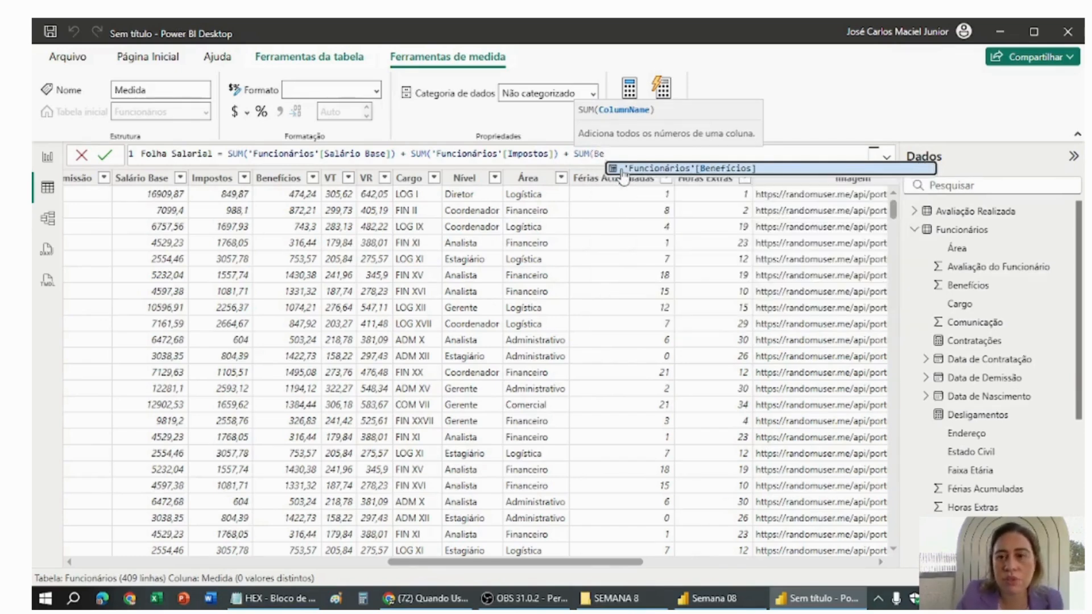
pyautogui.click(655, 169)
pyautogui.write(') + ')
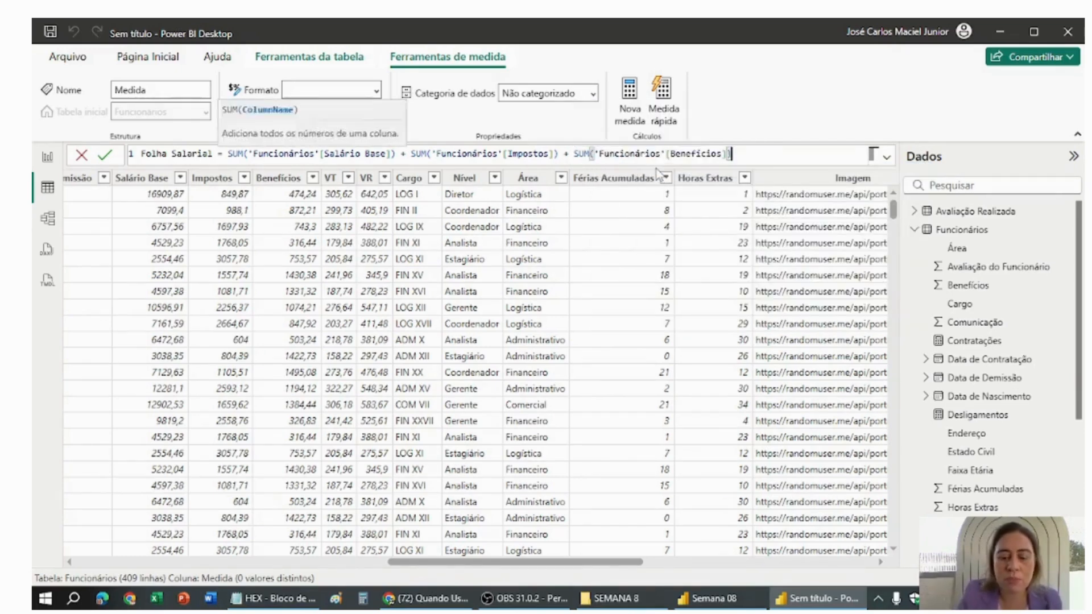
# Add the SUM of 'Funcionários'[VT] as the fourth term, followed by a plus sign.
pyautogui.write('Sum')
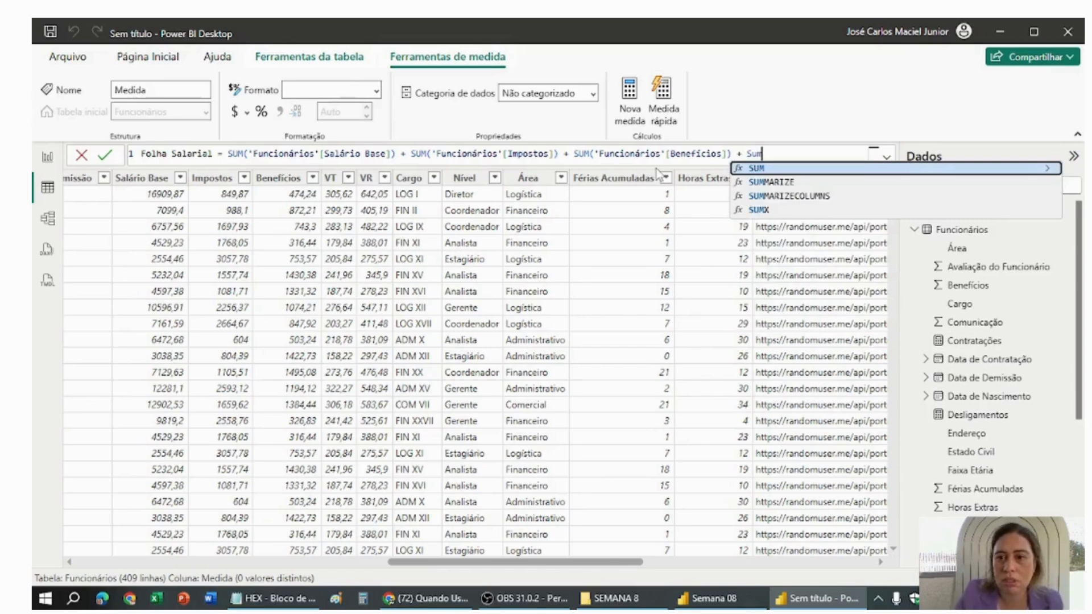
pyautogui.click(755, 170)
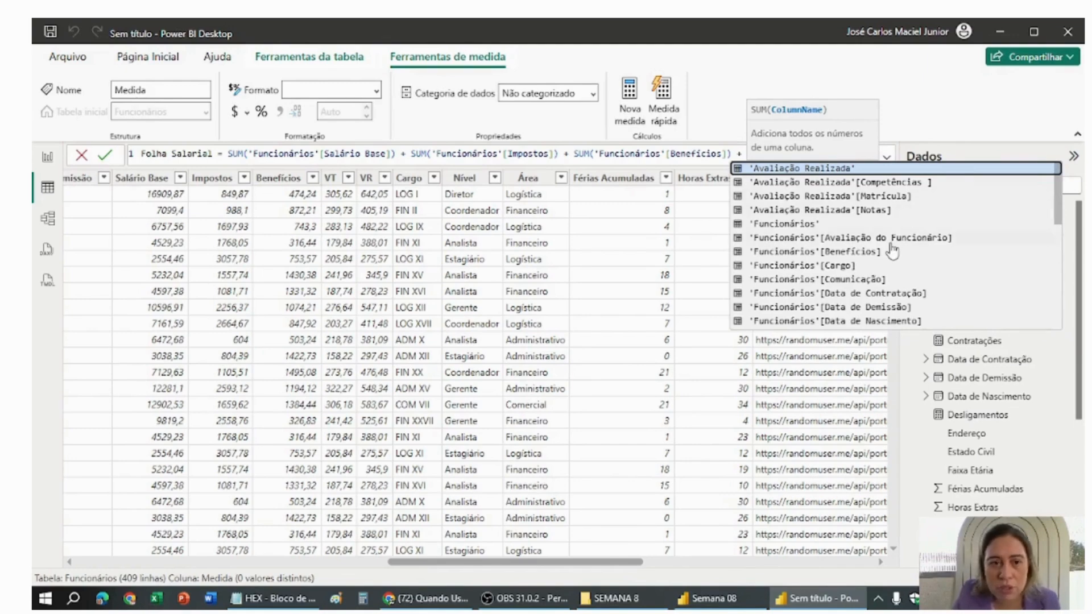
pyautogui.scroll(-7, 846, 296)
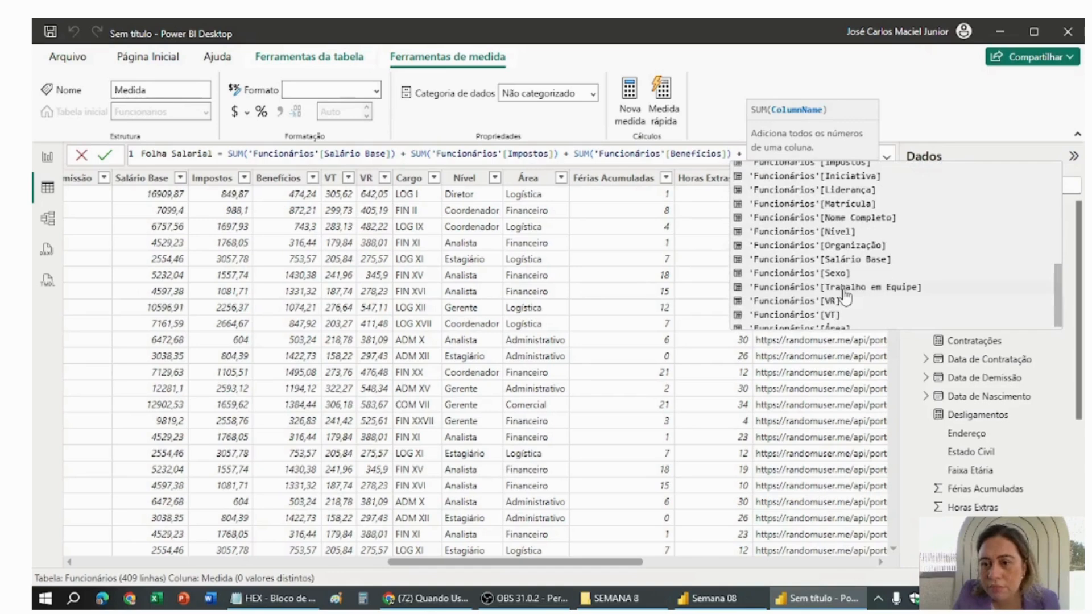
pyautogui.click(836, 314)
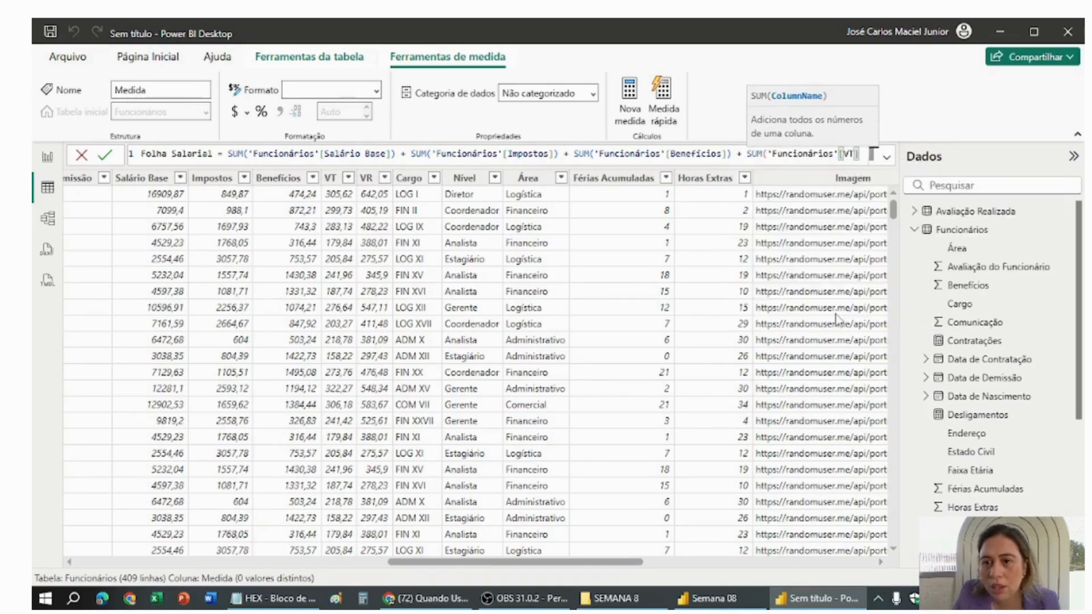
pyautogui.write(')')
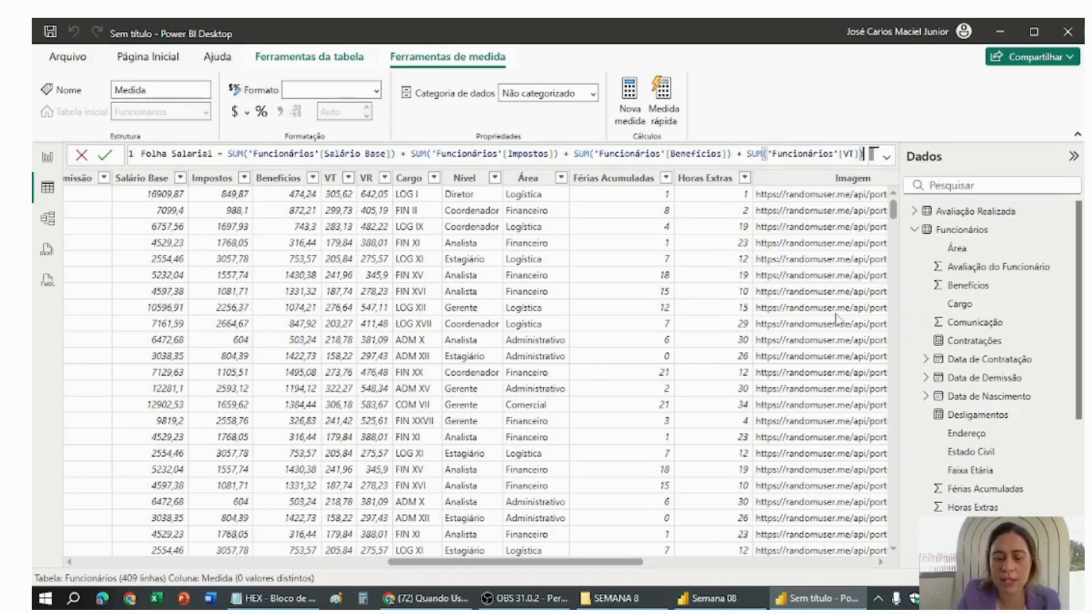
pyautogui.write(' + ')
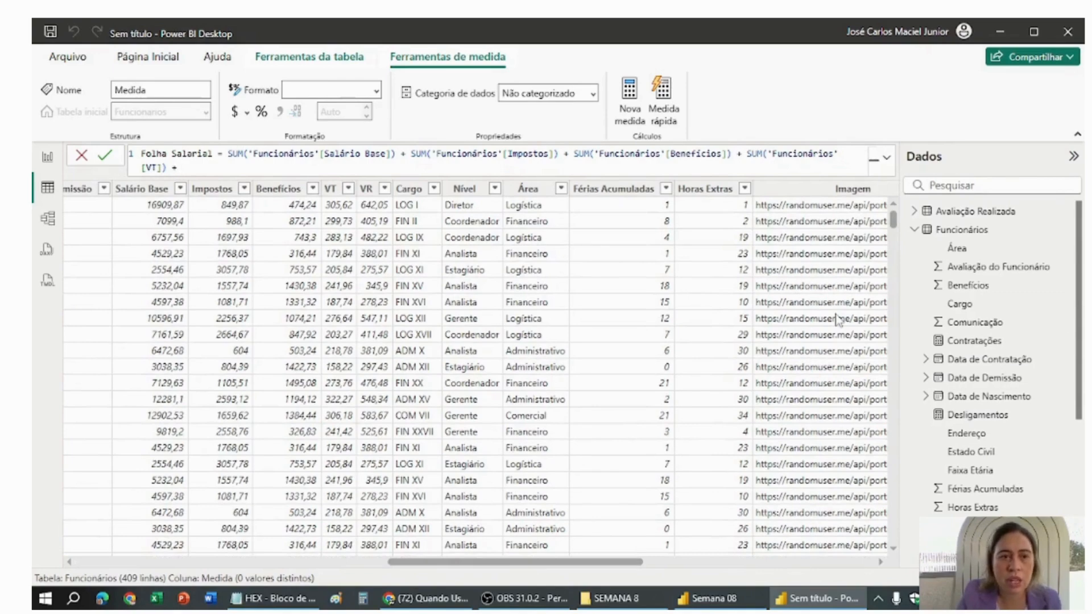
# Complete the formula with the SUM of 'Funcionários'[VR] and commit the Folha Salarial measure.
pyautogui.write('SU')
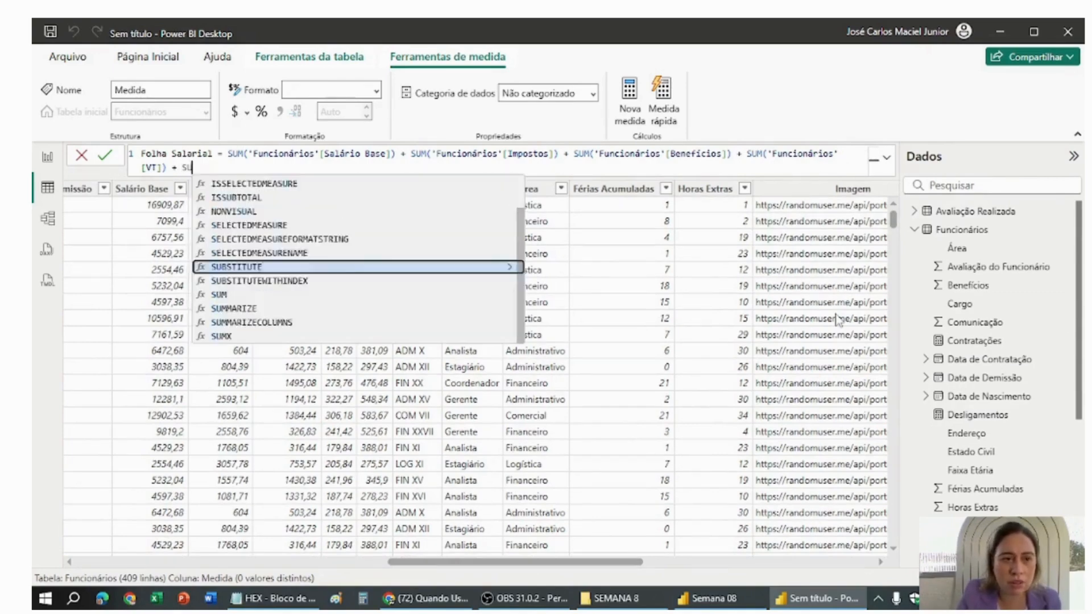
pyautogui.write('M')
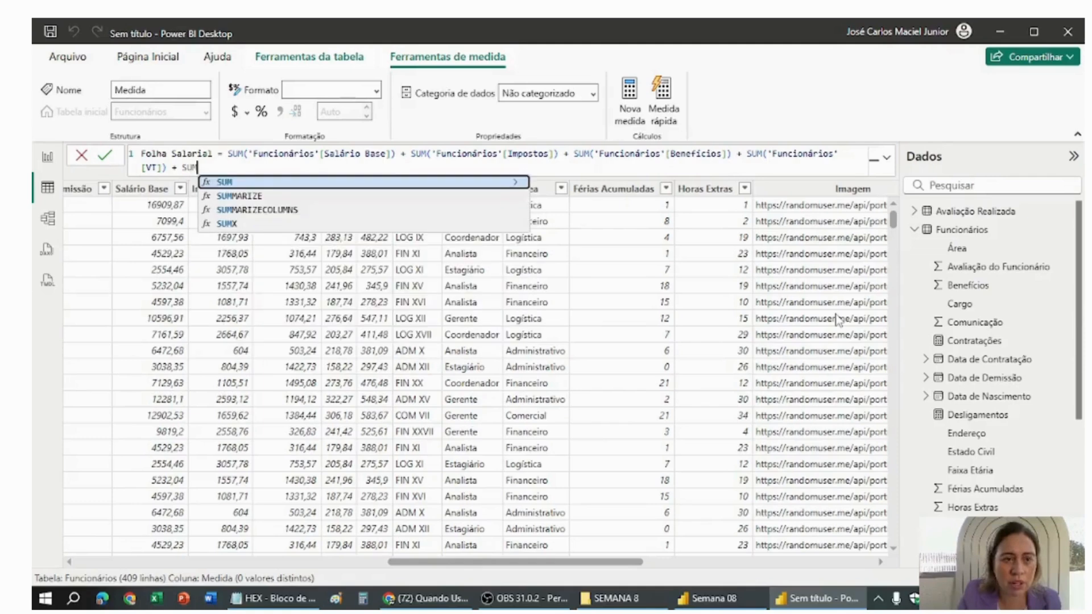
pyautogui.click(244, 182)
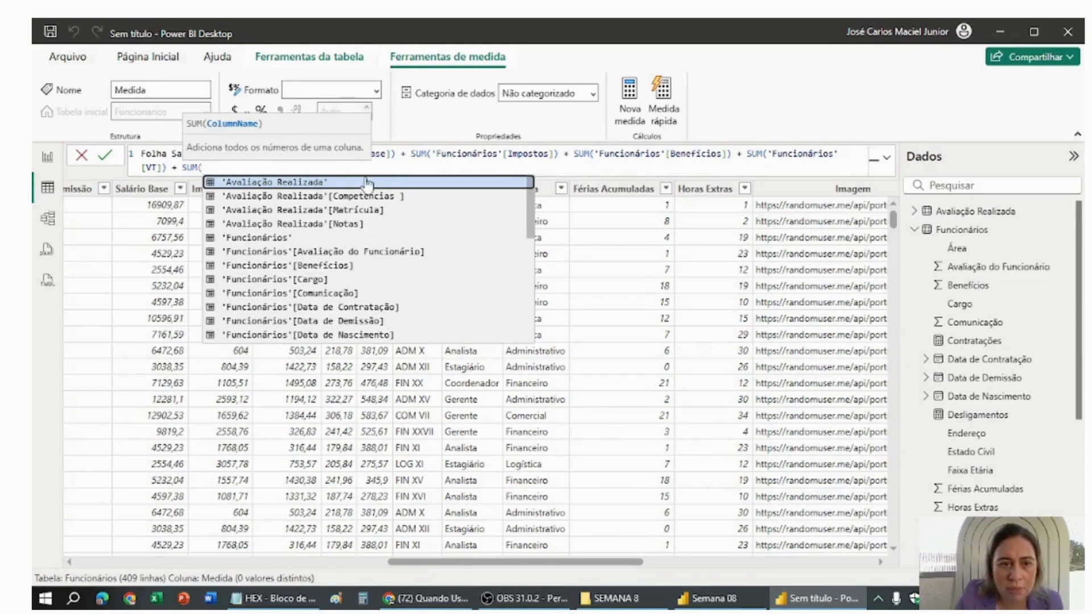
pyautogui.scroll(-6, 406, 273)
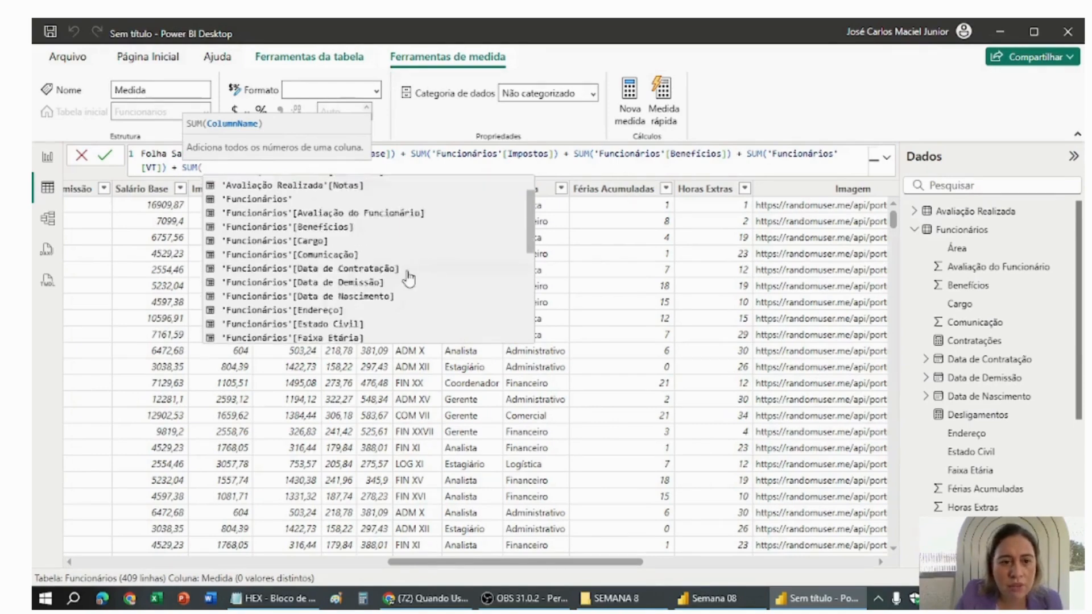
pyautogui.scroll(-2, 345, 277)
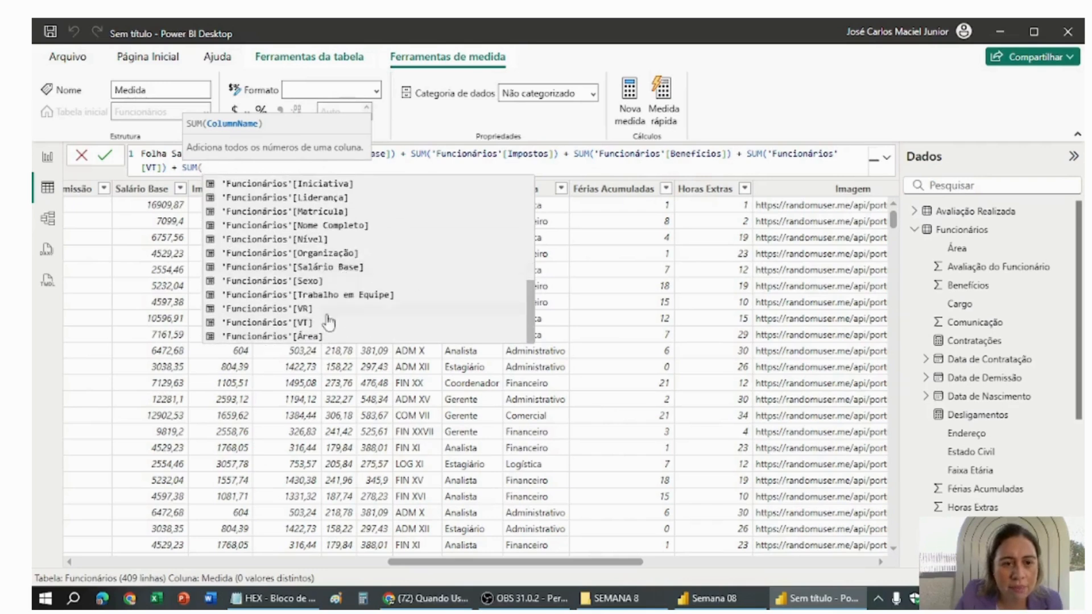
pyautogui.click(301, 314)
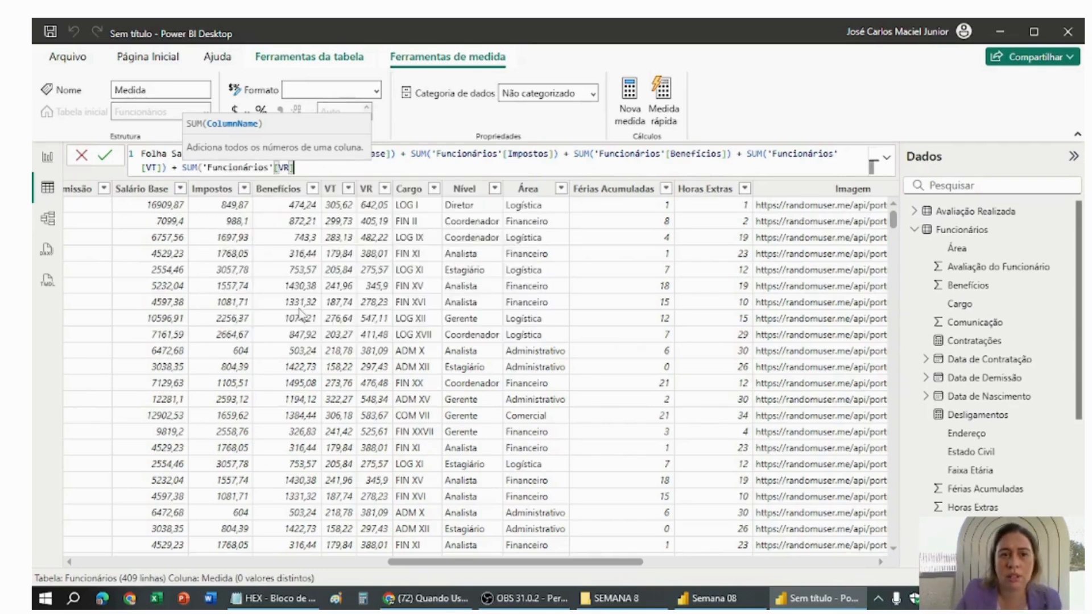
pyautogui.write(')')
pyautogui.press('Return')
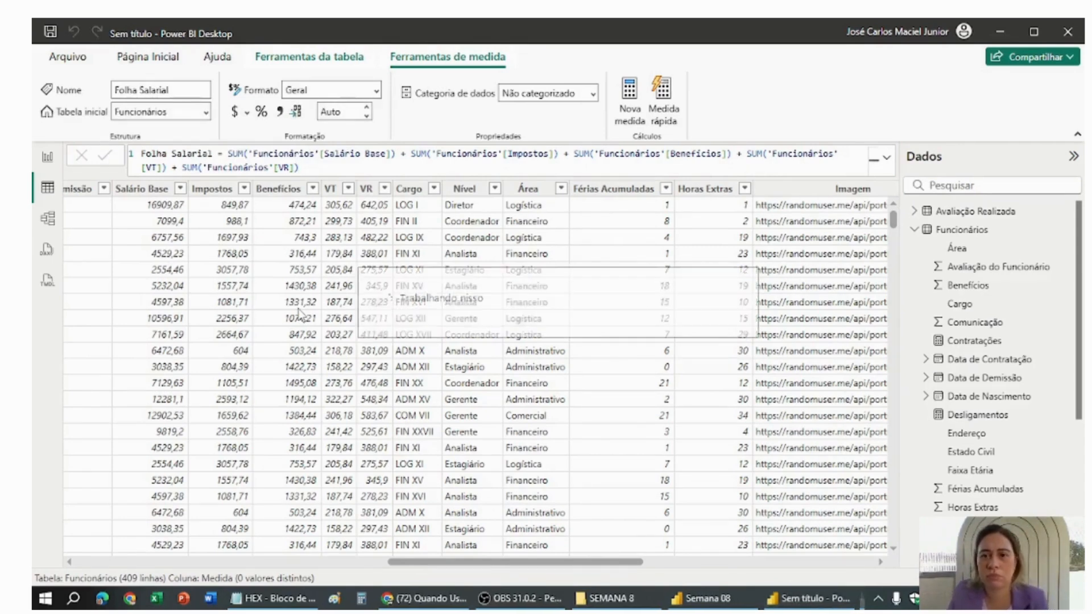
# In the report view, insert a card visual and place it under the Análise da Folha Salarial heading.
pyautogui.click(55, 161)
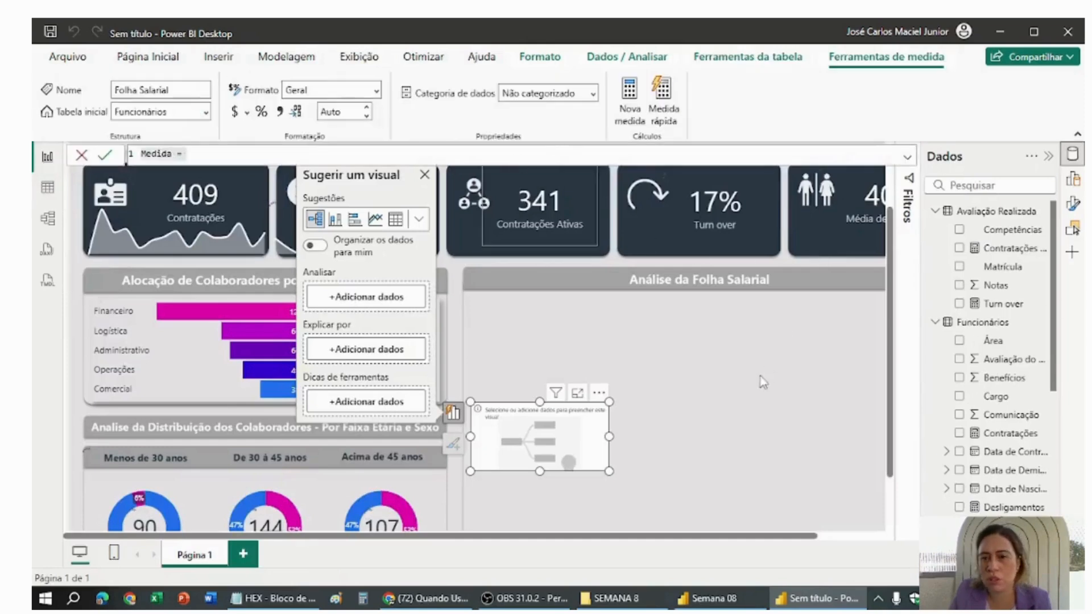
pyautogui.click(794, 366)
pyautogui.click(1072, 181)
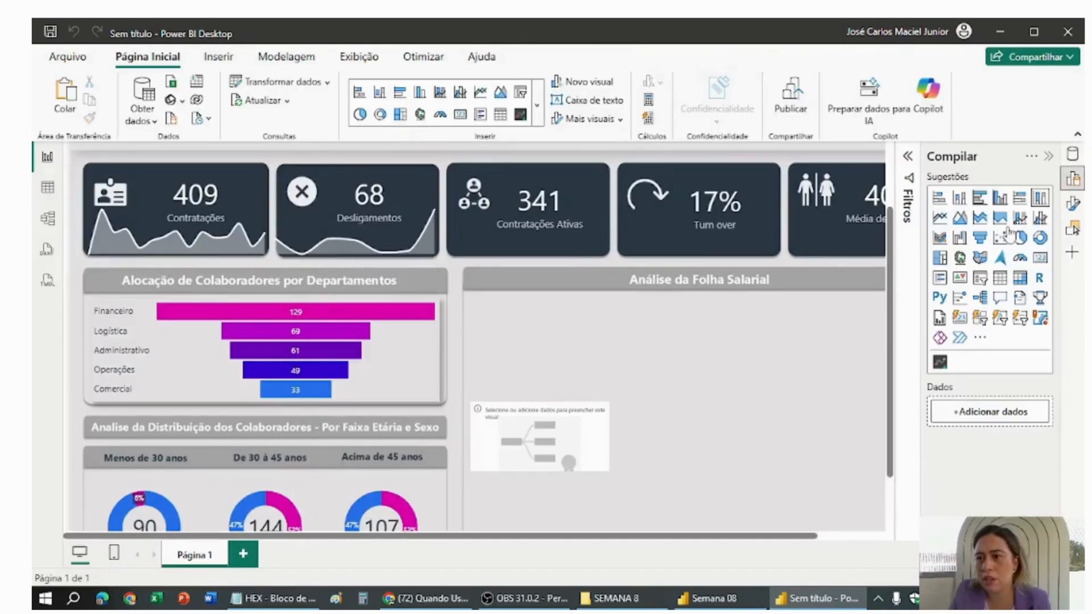
pyautogui.click(1039, 259)
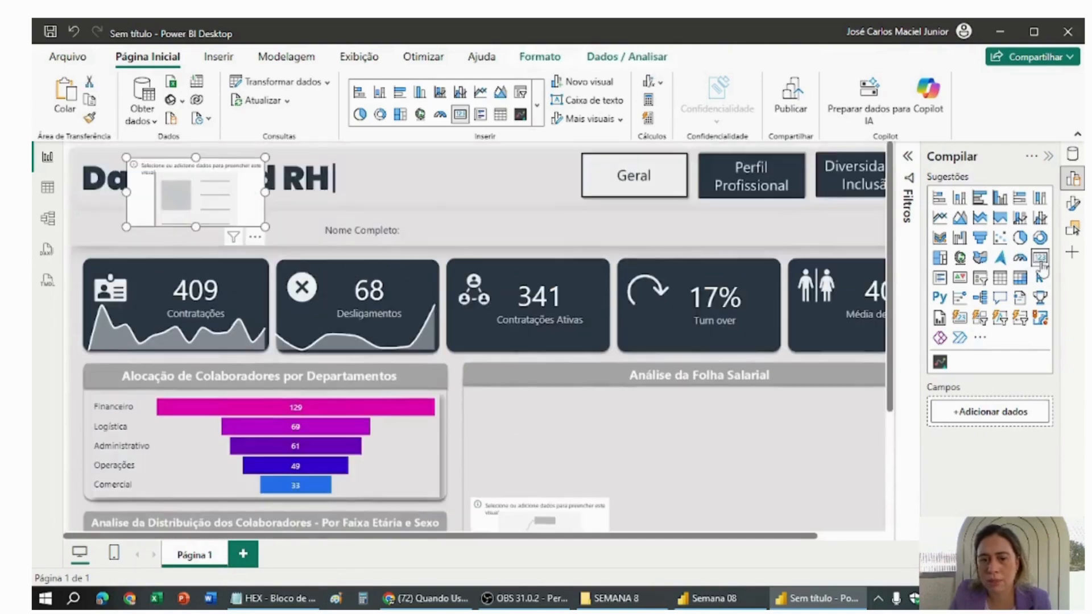
pyautogui.moveTo(228, 122); pyautogui.dragTo(732, 458)
pyautogui.scroll(-3, 732, 457)
# Add the Folha Salarial measure from the Funcionários table to the new card's fields.
pyautogui.click(968, 421)
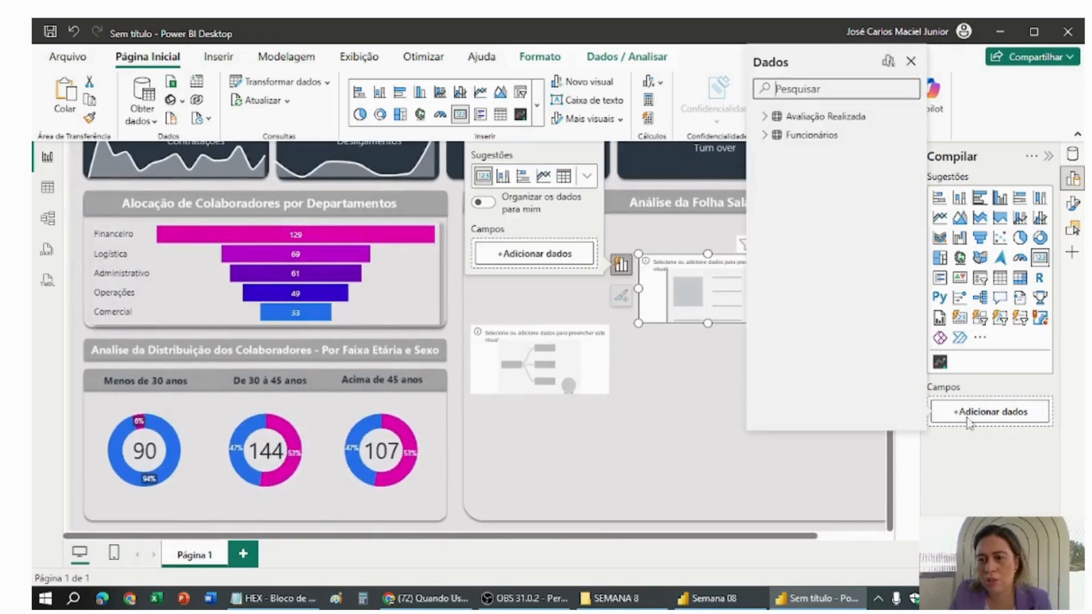
pyautogui.click(766, 135)
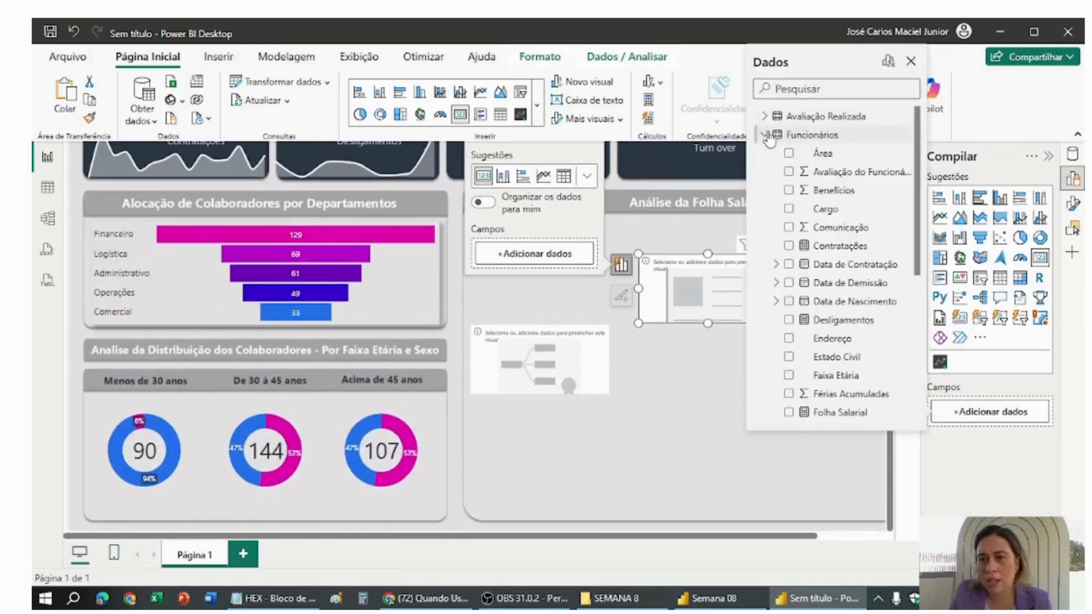
pyautogui.scroll(-2, 846, 268)
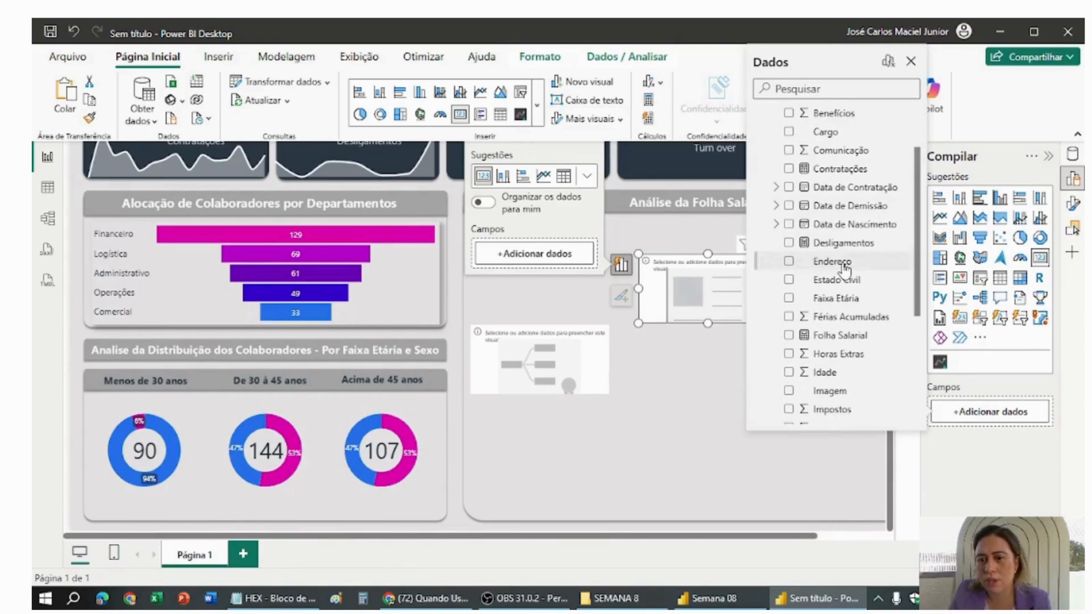
pyautogui.scroll(2, 846, 267)
pyautogui.click(764, 116)
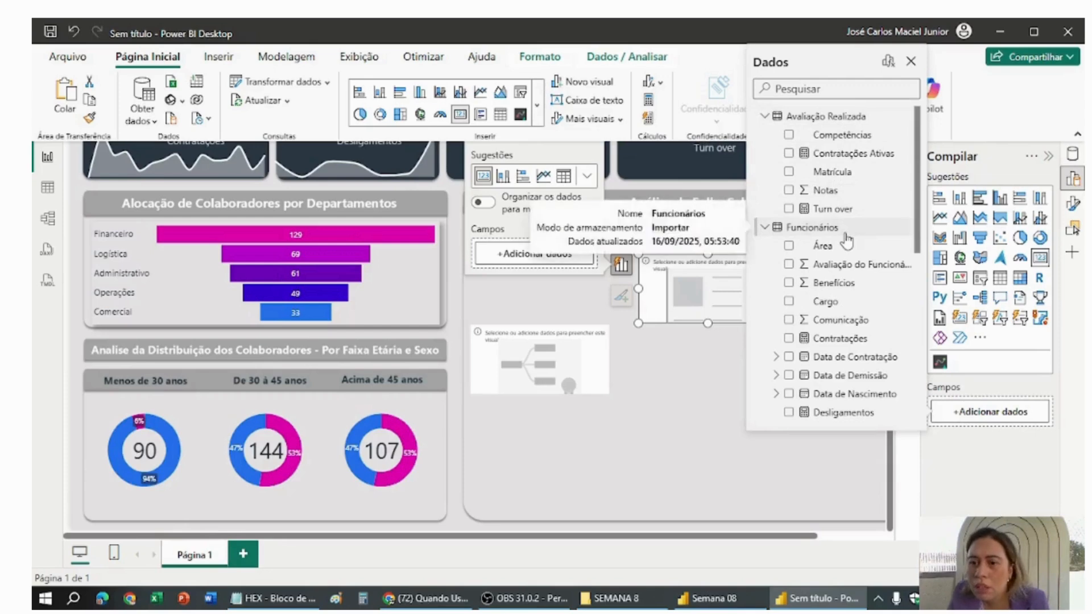
pyautogui.scroll(-3, 858, 243)
pyautogui.scroll(-5, 860, 250)
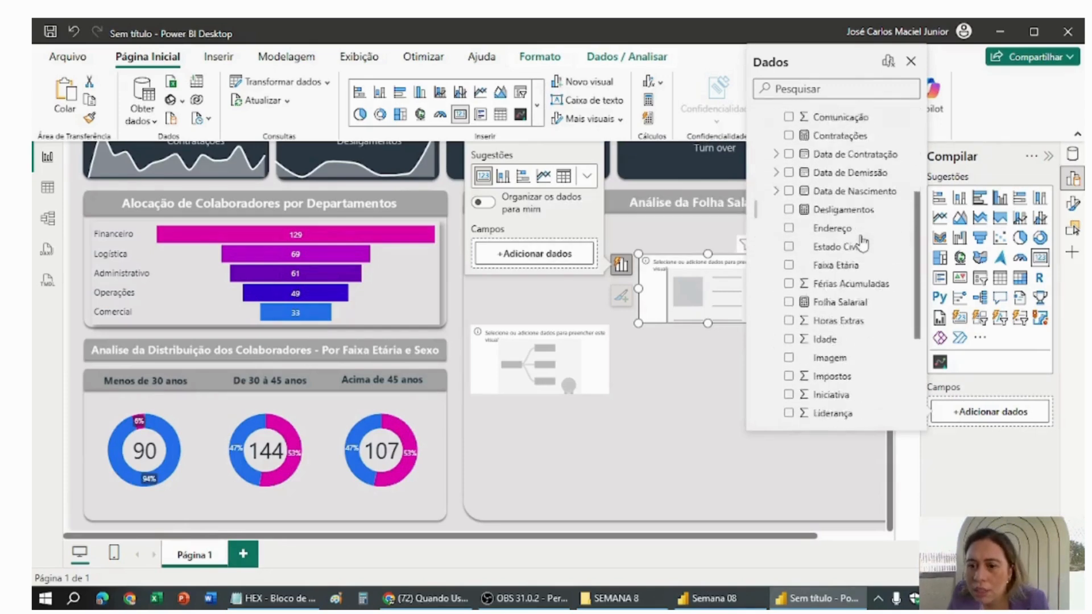
pyautogui.click(848, 278)
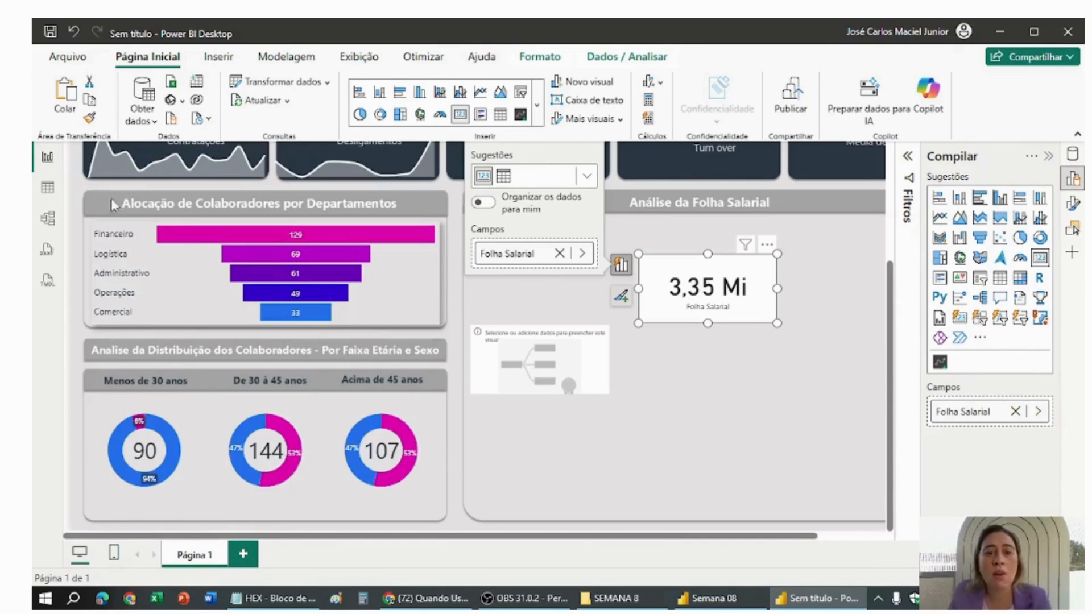
# In the table view, create a measure named Folha Salarial2 that starts with SUMX over the 'Funcionários' table.
pyautogui.click(48, 189)
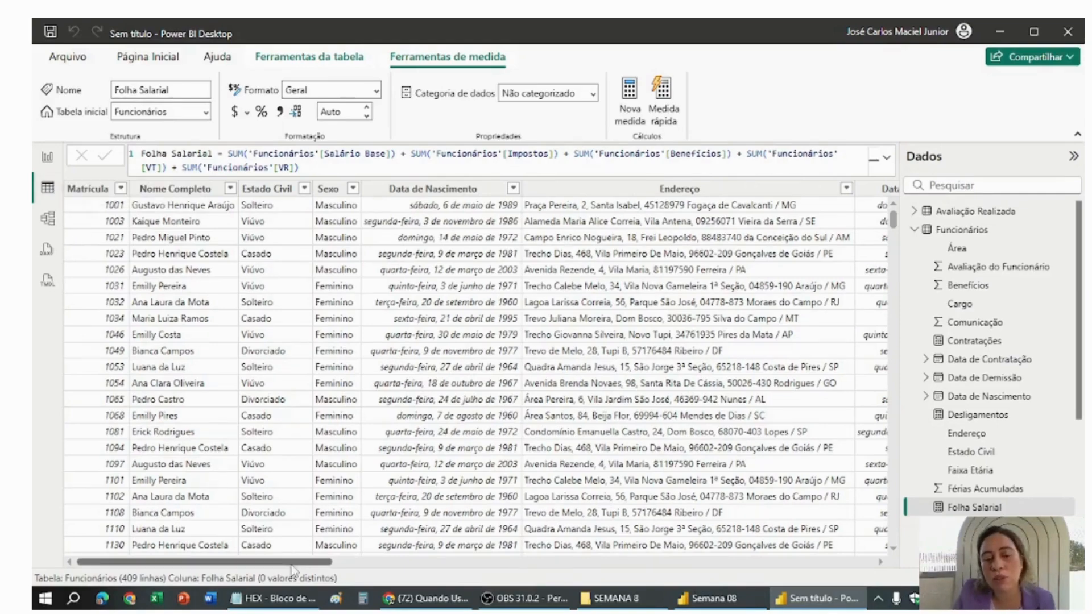
pyautogui.moveTo(297, 568); pyautogui.dragTo(609, 567)
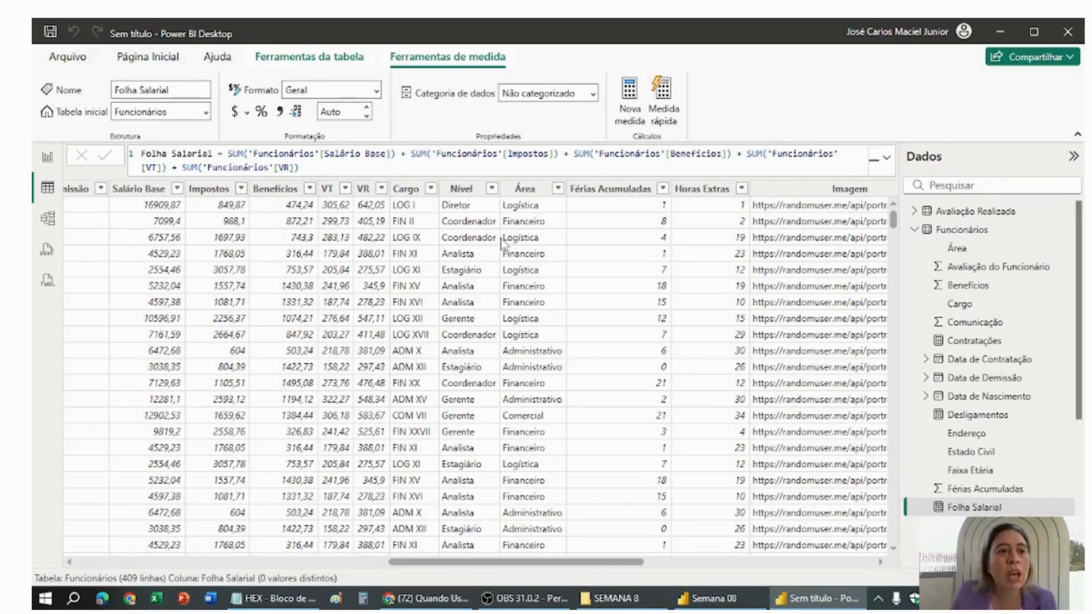
pyautogui.click(630, 123)
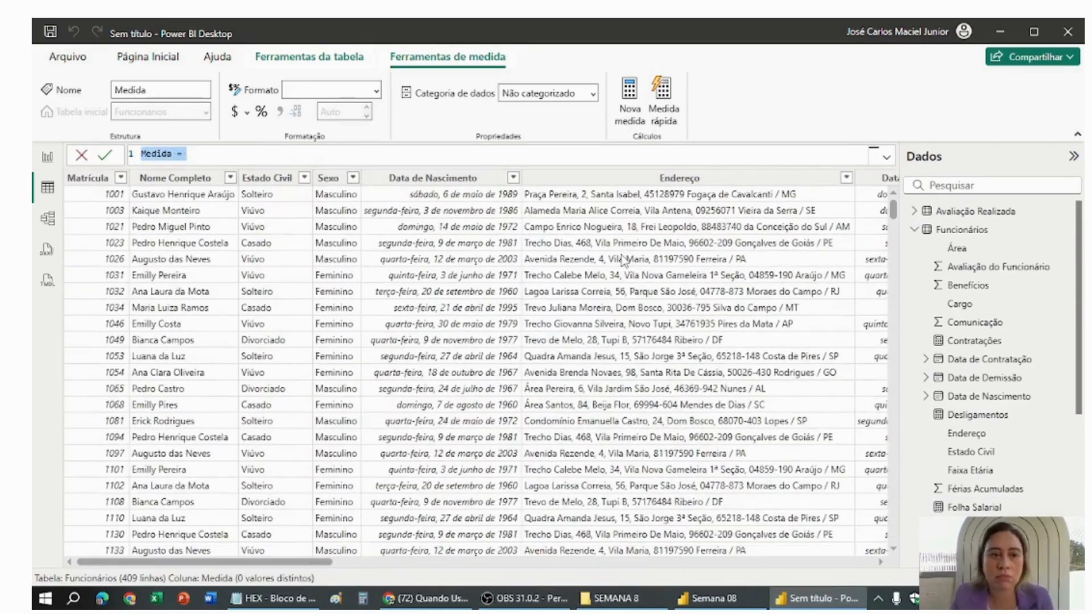
pyautogui.press('BackSpace')
pyautogui.write('Folha')
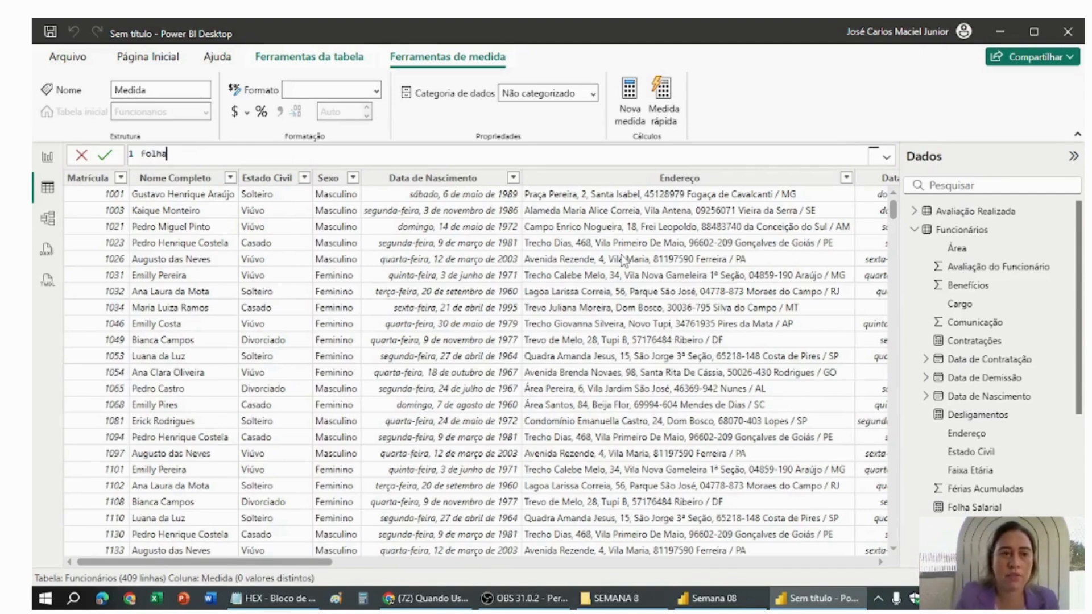
pyautogui.write(' Salarial')
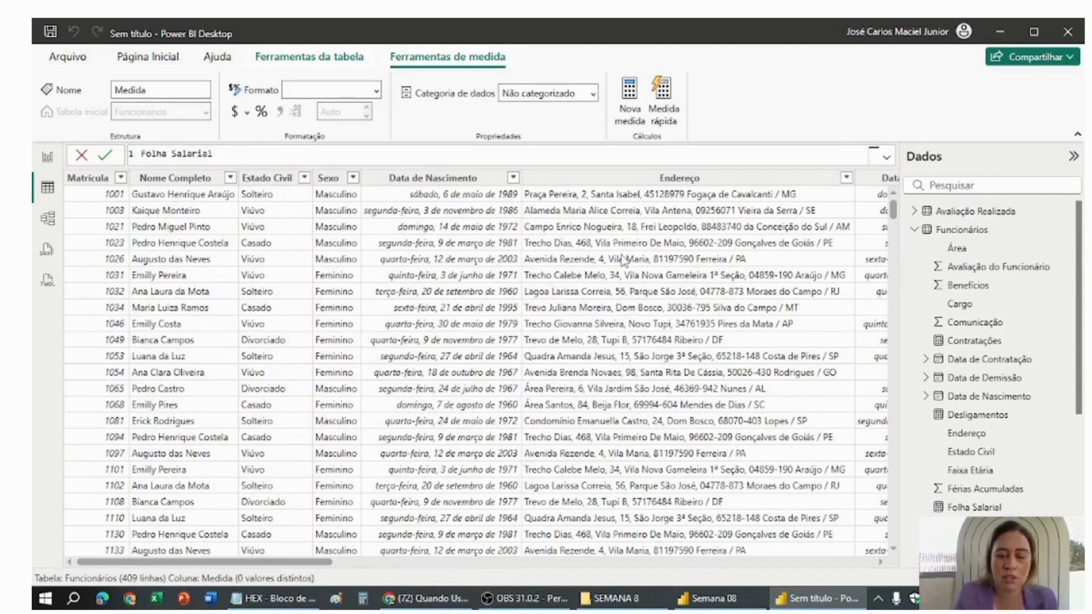
pyautogui.write('2 = SU')
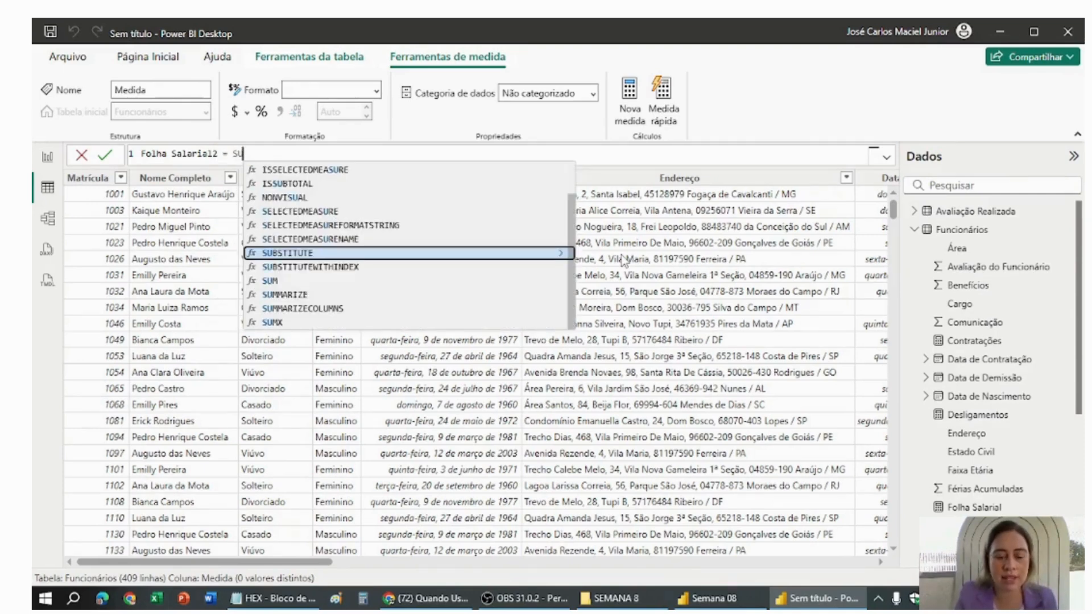
pyautogui.write('MX')
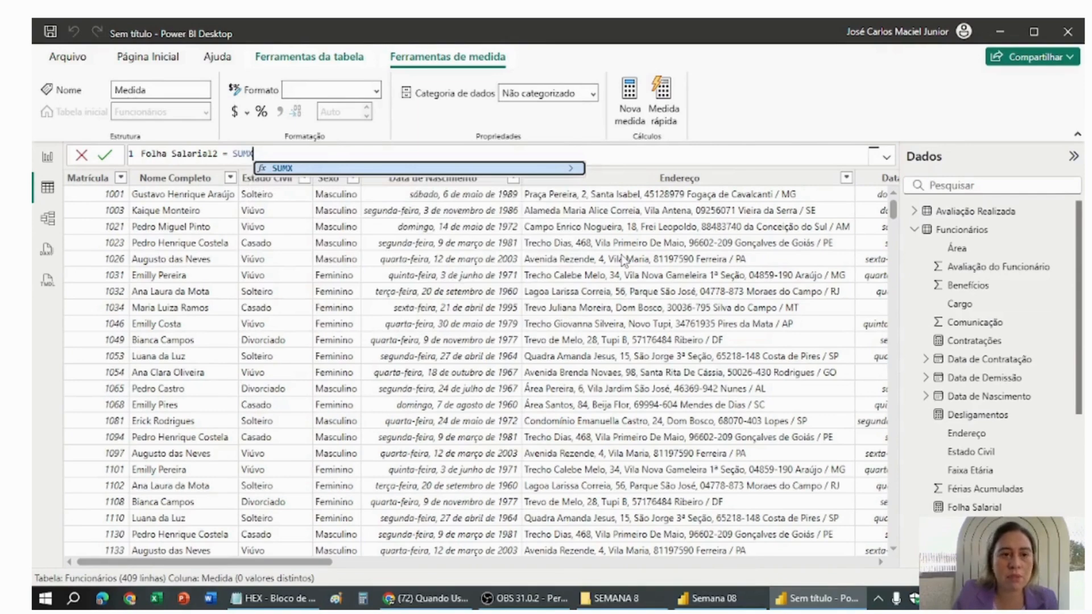
pyautogui.click(290, 171)
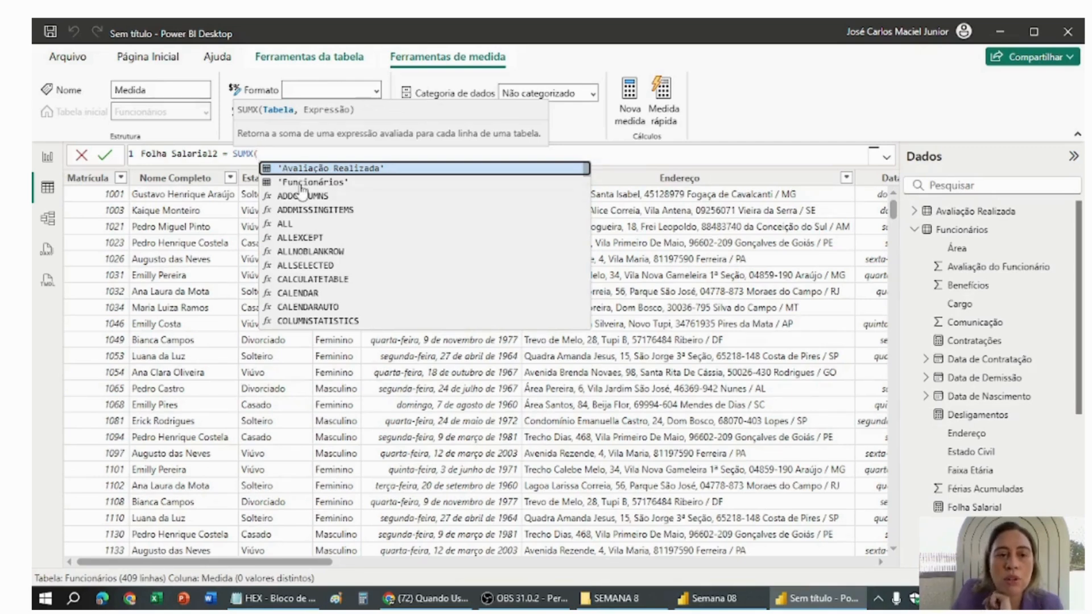
pyautogui.click(301, 183)
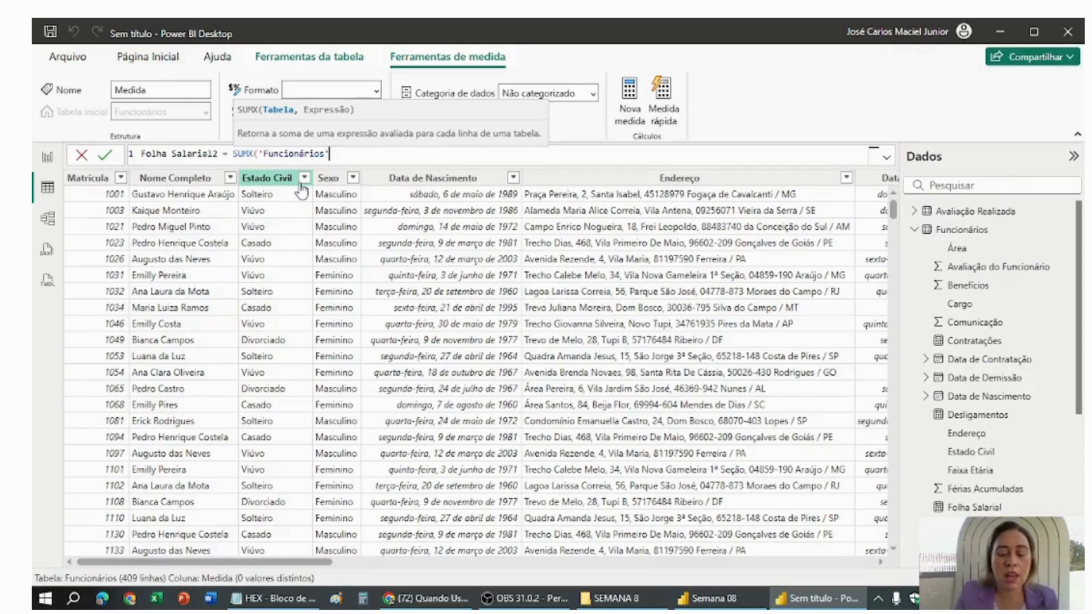
pyautogui.write(',')
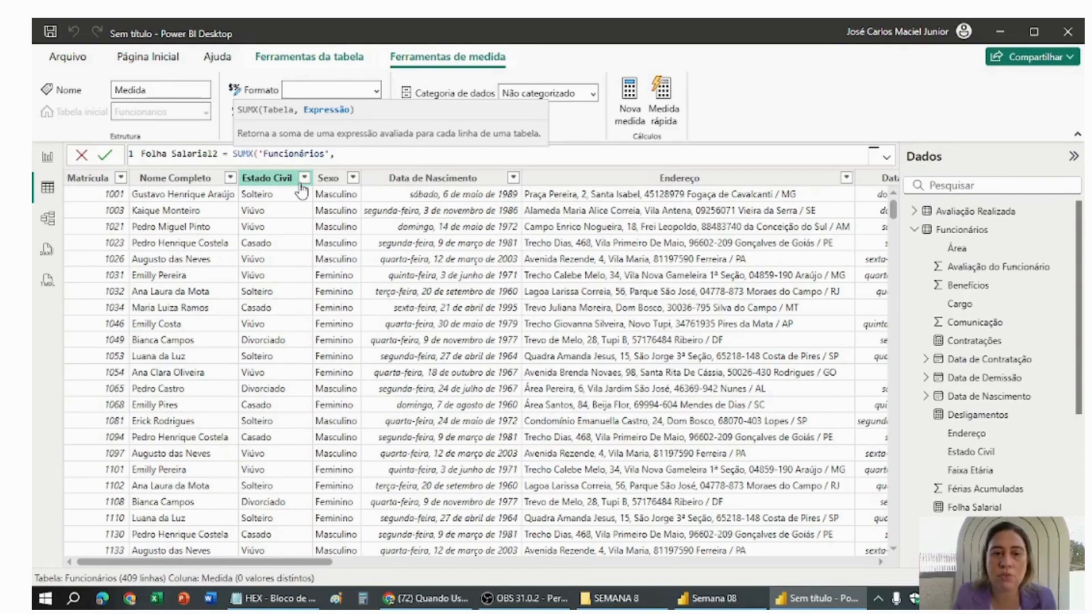
# Enter 'Funcionários'[Salário Base] as the first term of the SUMX expression.
pyautogui.write('f')
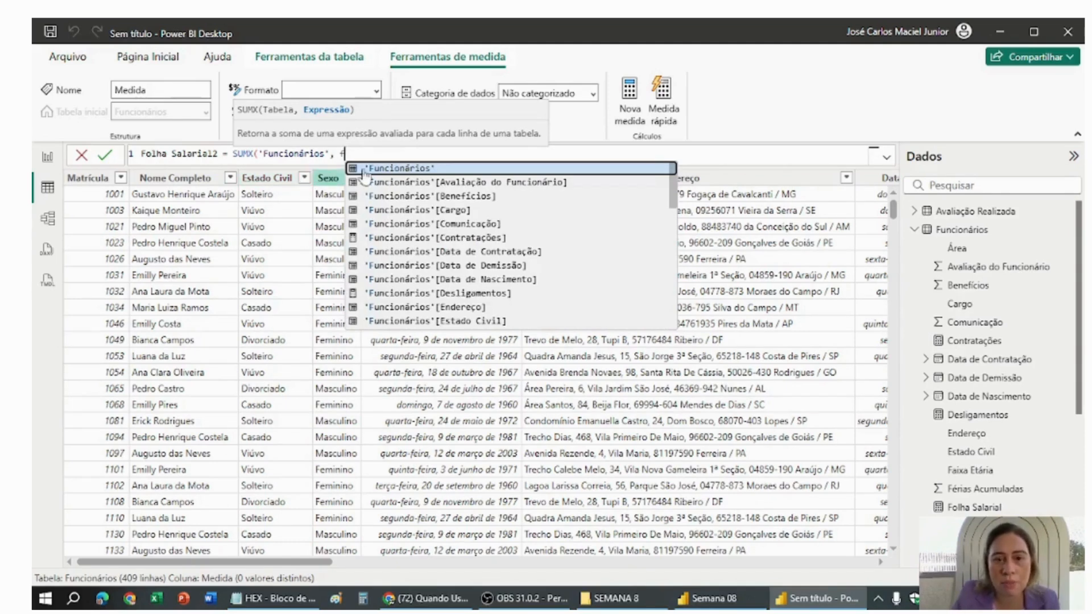
pyautogui.scroll(-1, 462, 245)
pyautogui.scroll(-2, 461, 246)
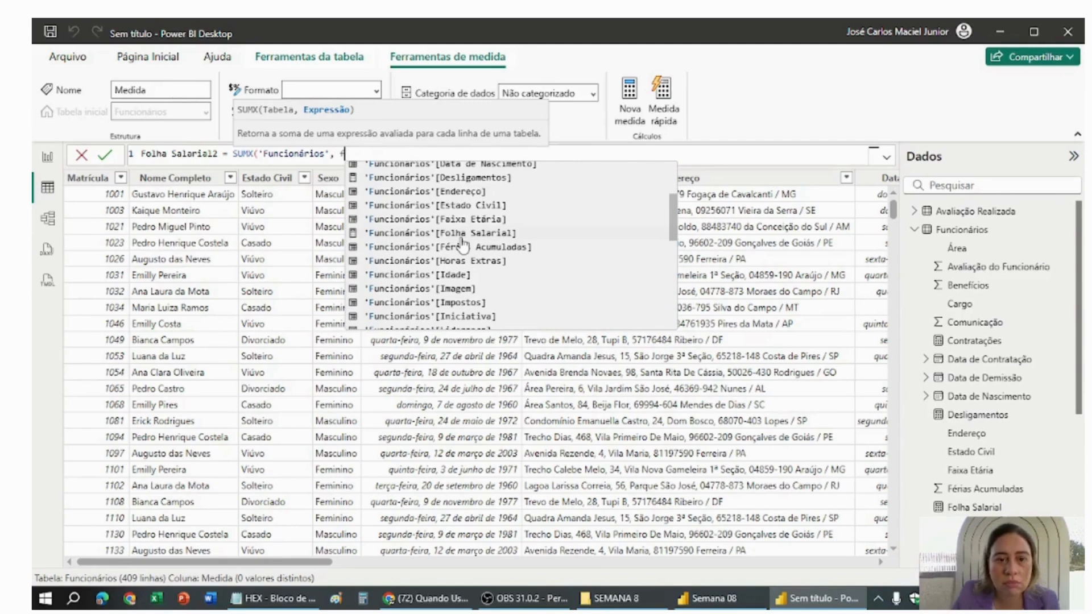
pyautogui.scroll(-3, 463, 250)
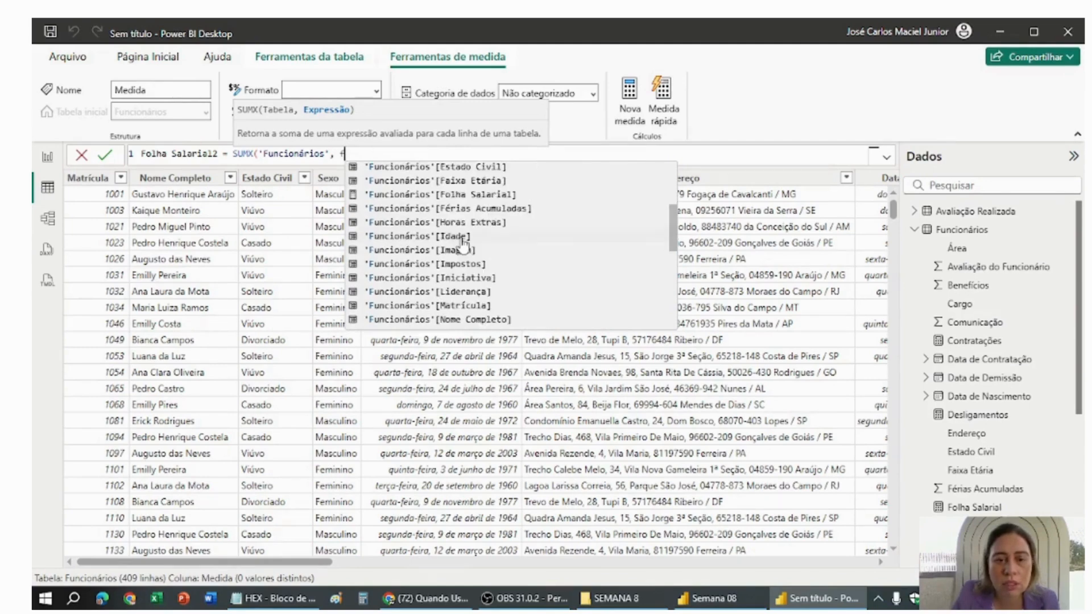
pyautogui.click(477, 285)
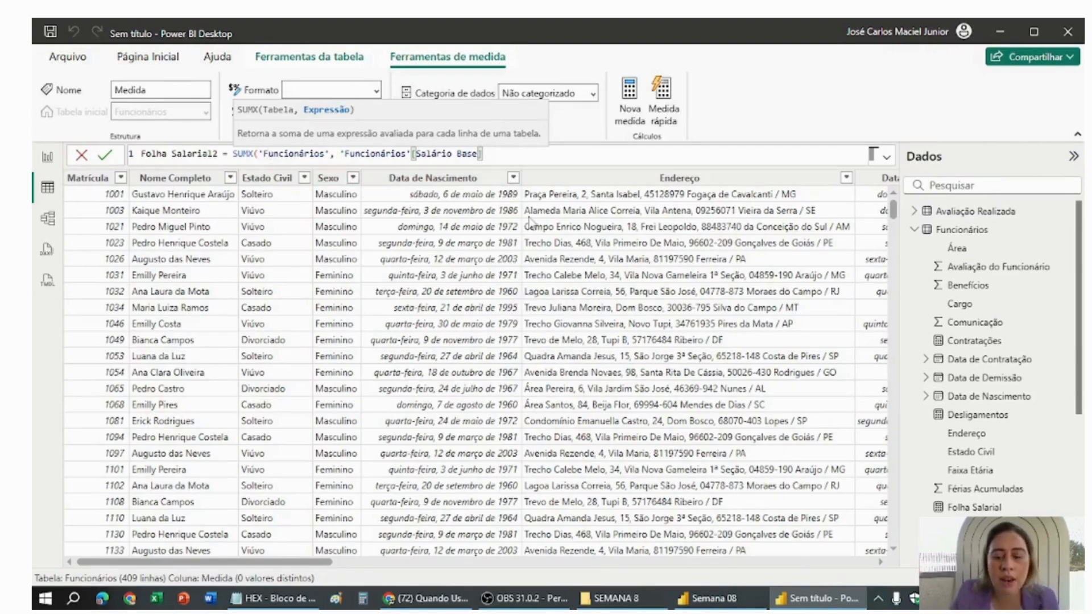
# Add a plus sign and 'Funcionários'[Impostos] as the second term of the SUMX expression.
pyautogui.write('+ ')
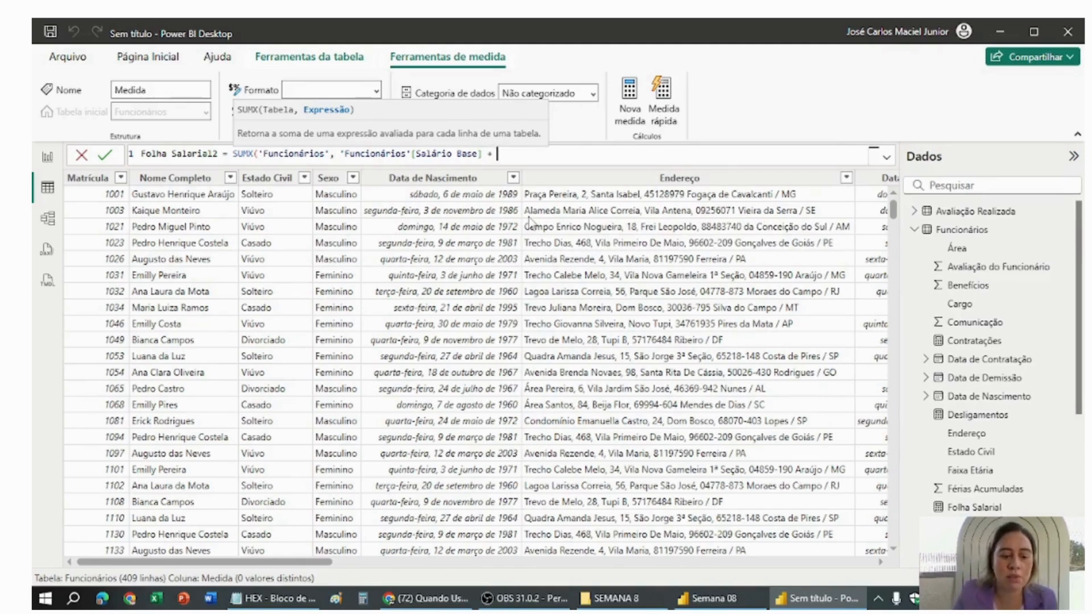
pyautogui.write('fun')
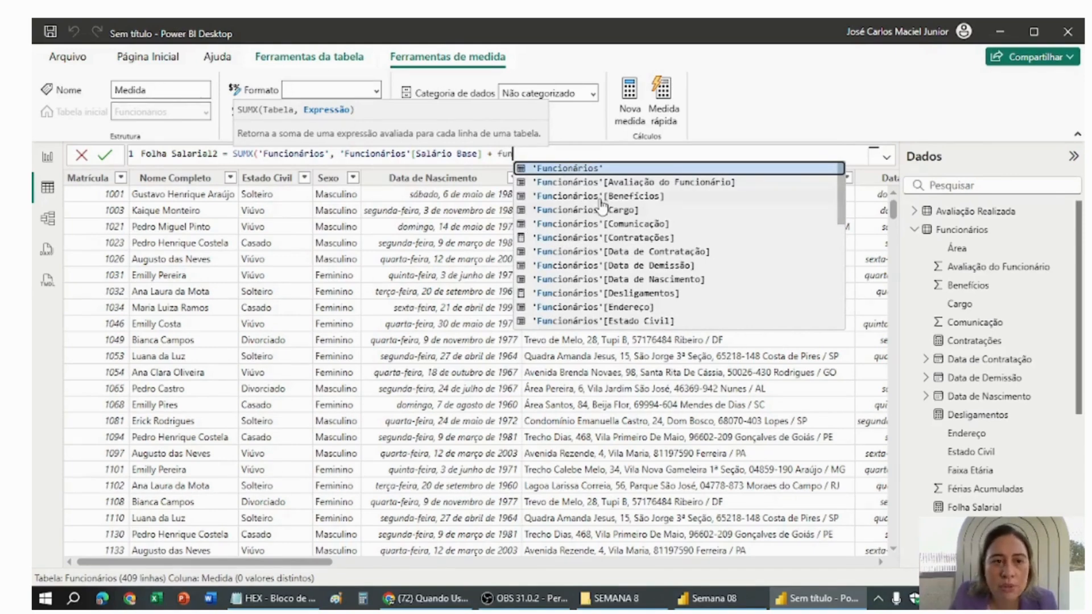
pyautogui.scroll(-2, 602, 206)
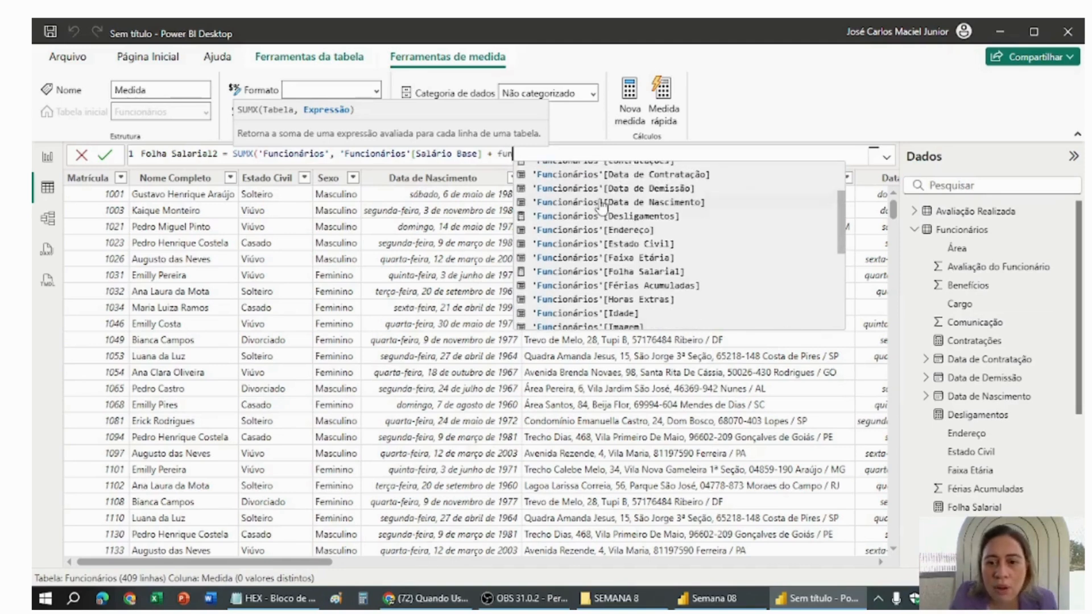
pyautogui.scroll(-2, 601, 206)
pyautogui.scroll(-2, 602, 206)
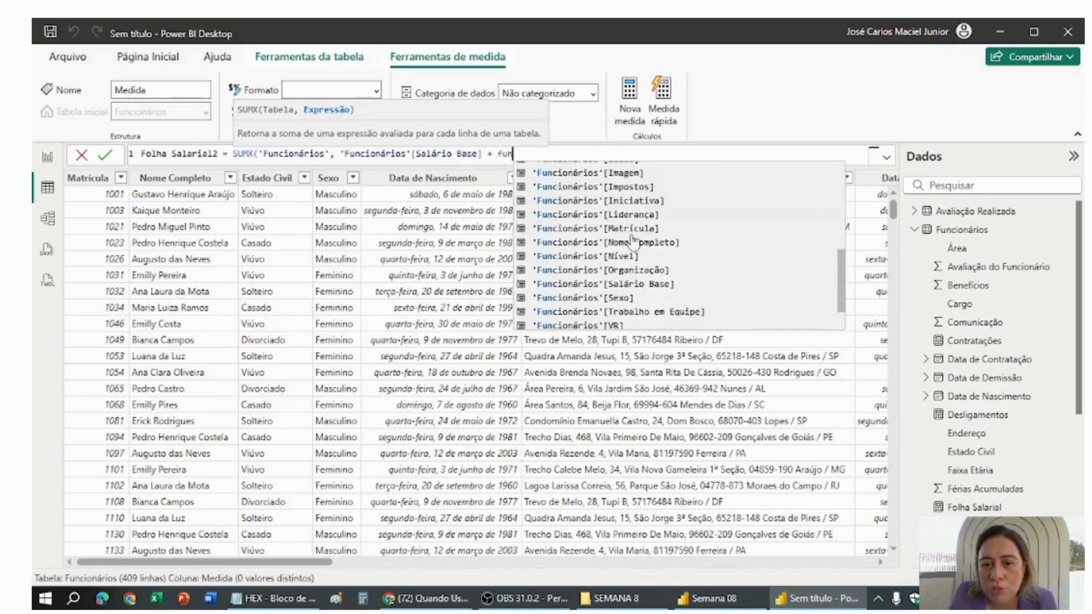
pyautogui.scroll(-2, 642, 250)
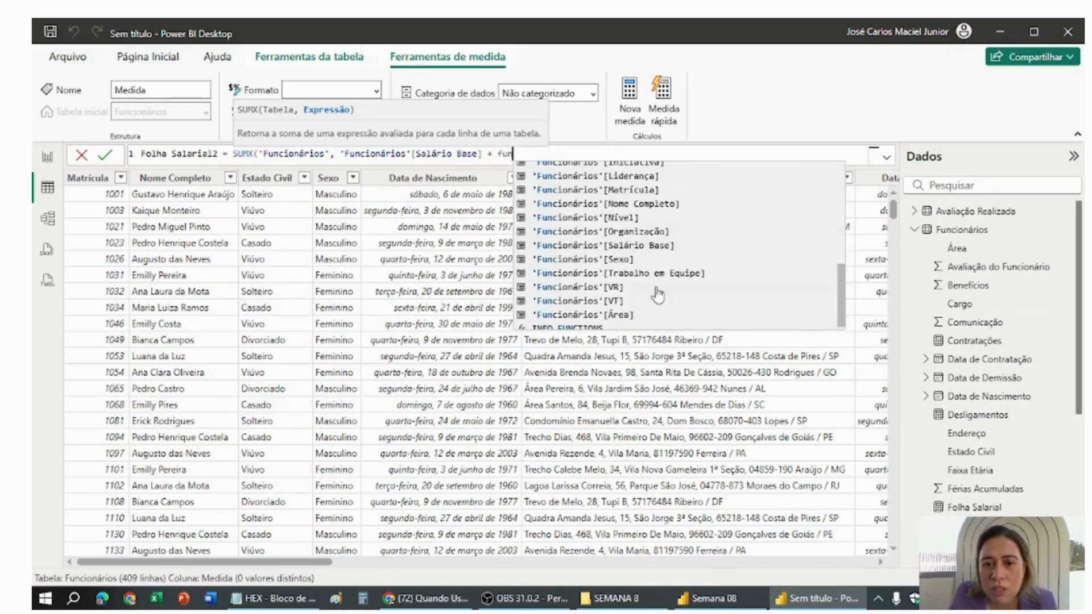
pyautogui.scroll(1, 658, 271)
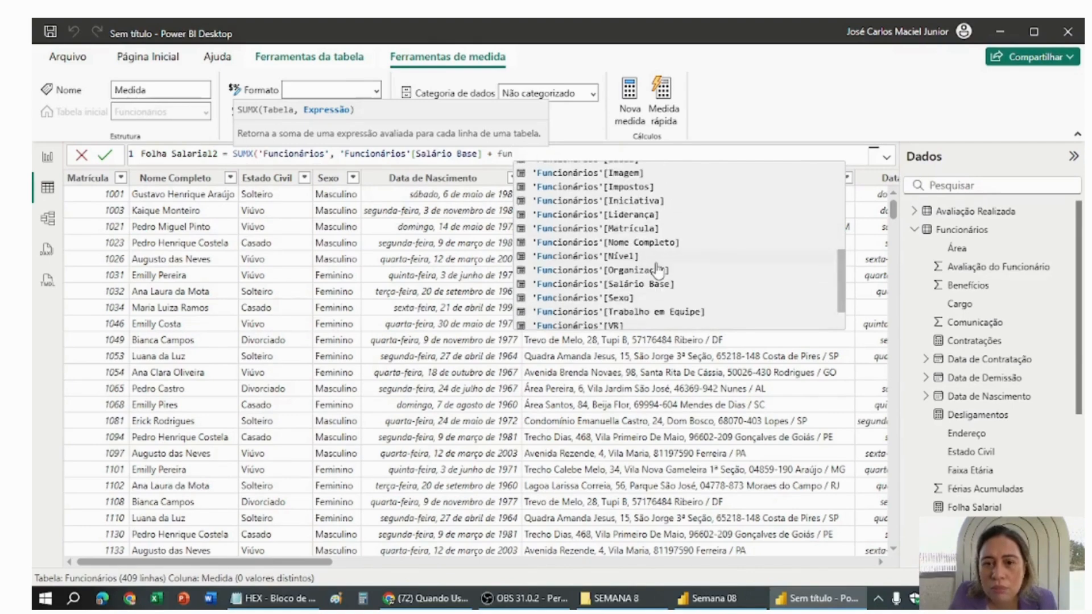
pyautogui.click(651, 193)
# Add a plus sign and 'Funcionários'[Benefícios] as the third term of the SUMX expression.
pyautogui.moveTo(276, 562); pyautogui.dragTo(556, 576)
pyautogui.write('+')
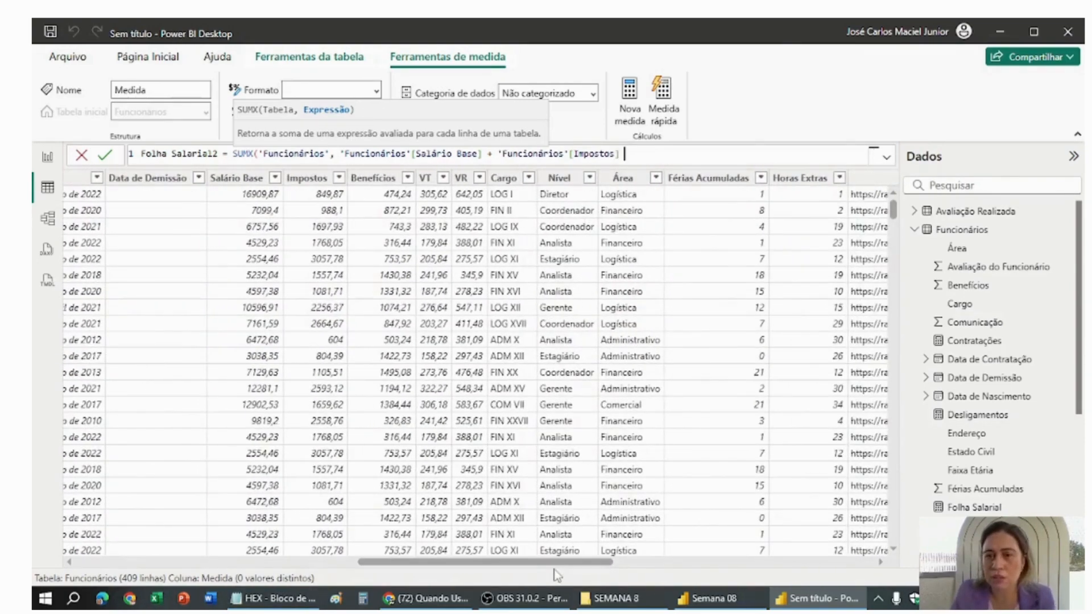
pyautogui.write(" 'Func")
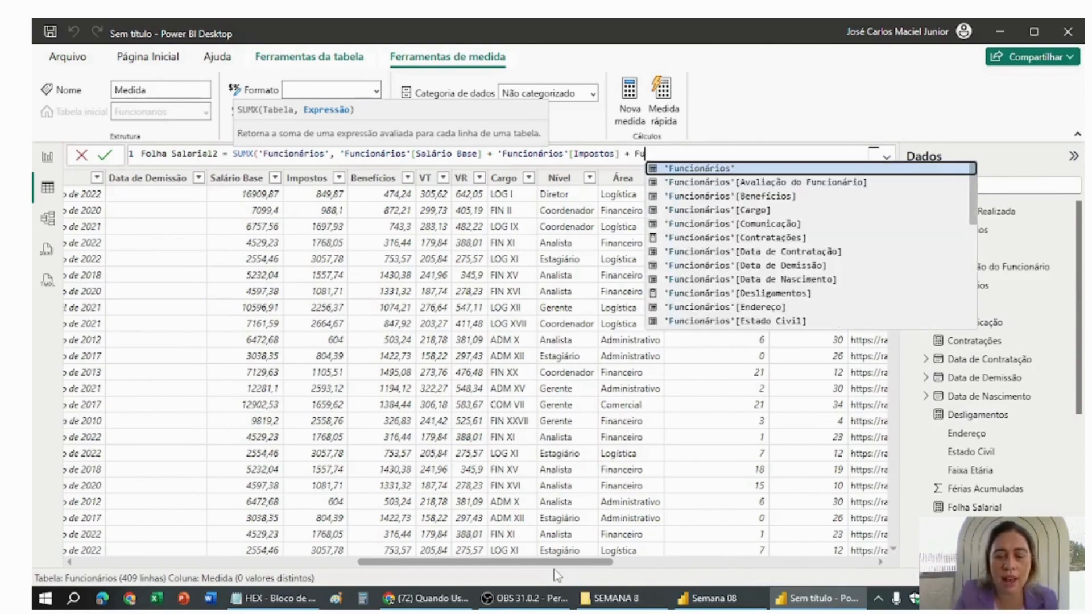
pyautogui.write('io')
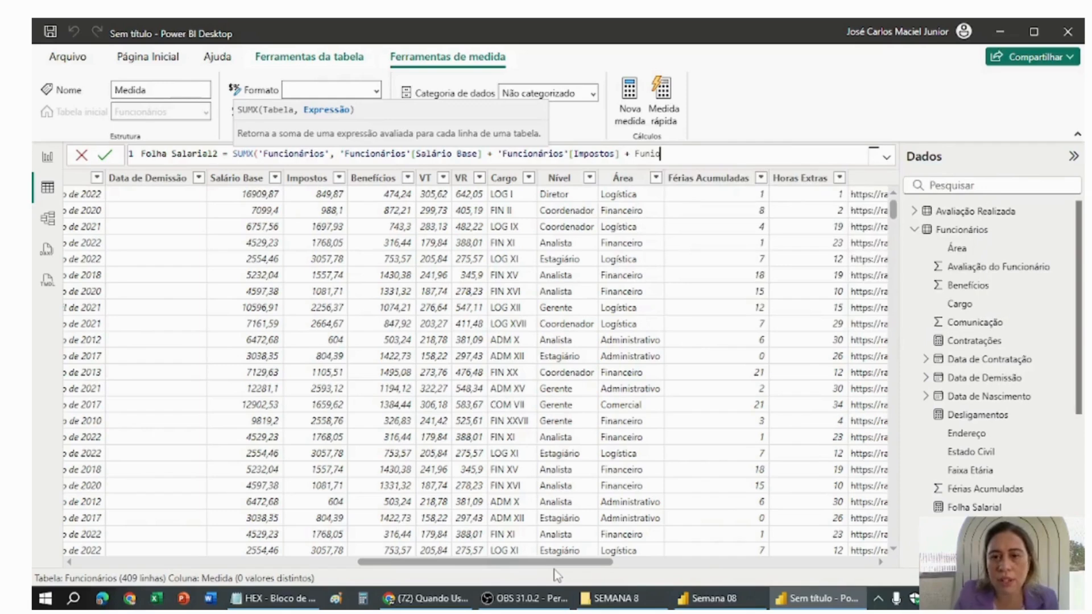
pyautogui.press('BackSpace')
pyautogui.press('BackSpace')
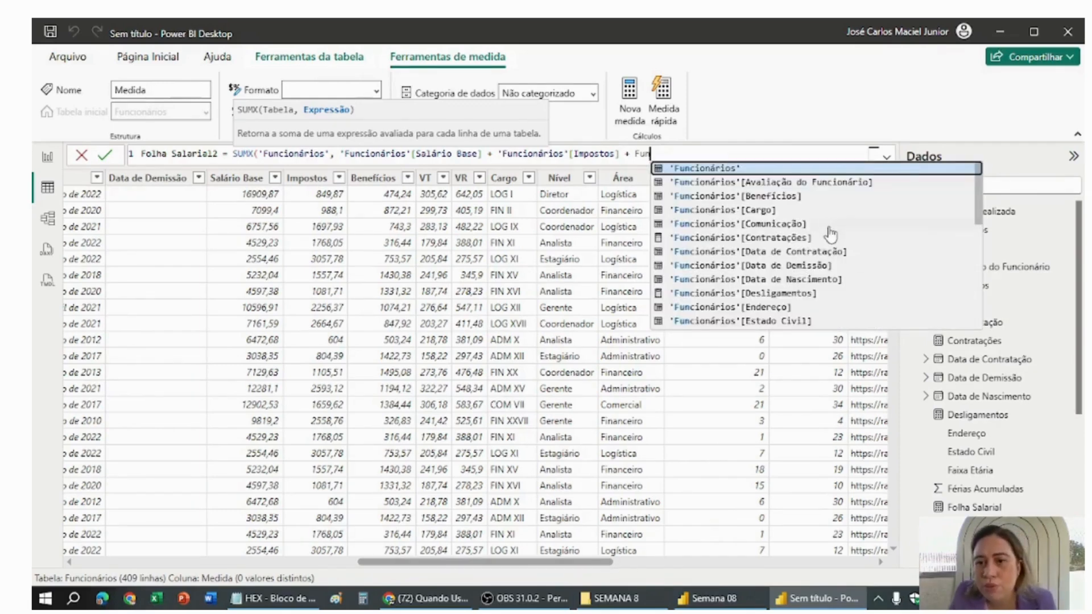
pyautogui.scroll(-1, 830, 233)
pyautogui.scroll(-1, 830, 234)
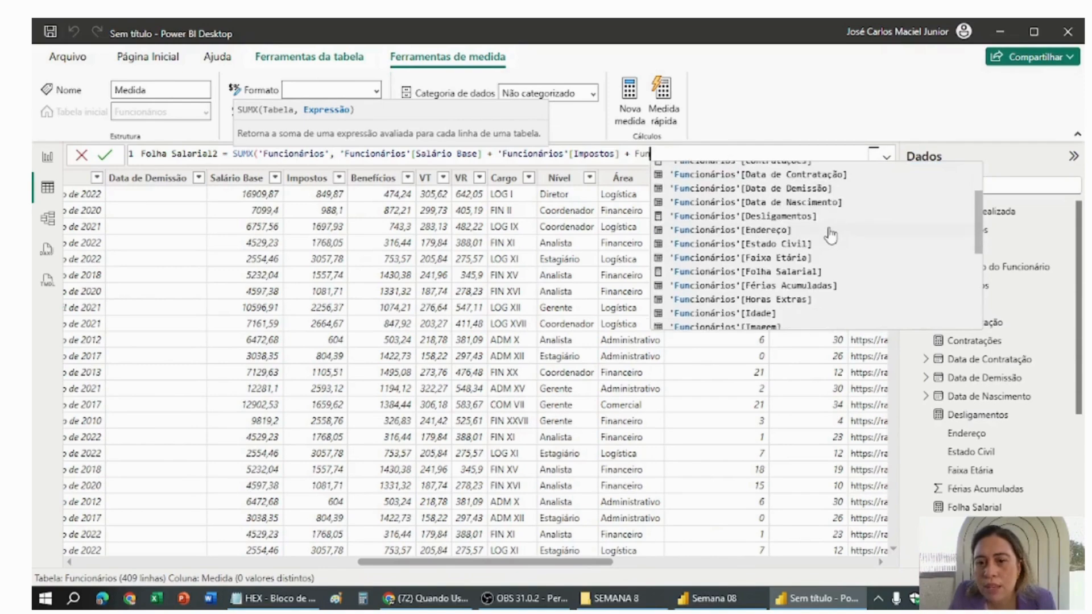
pyautogui.scroll(2, 830, 236)
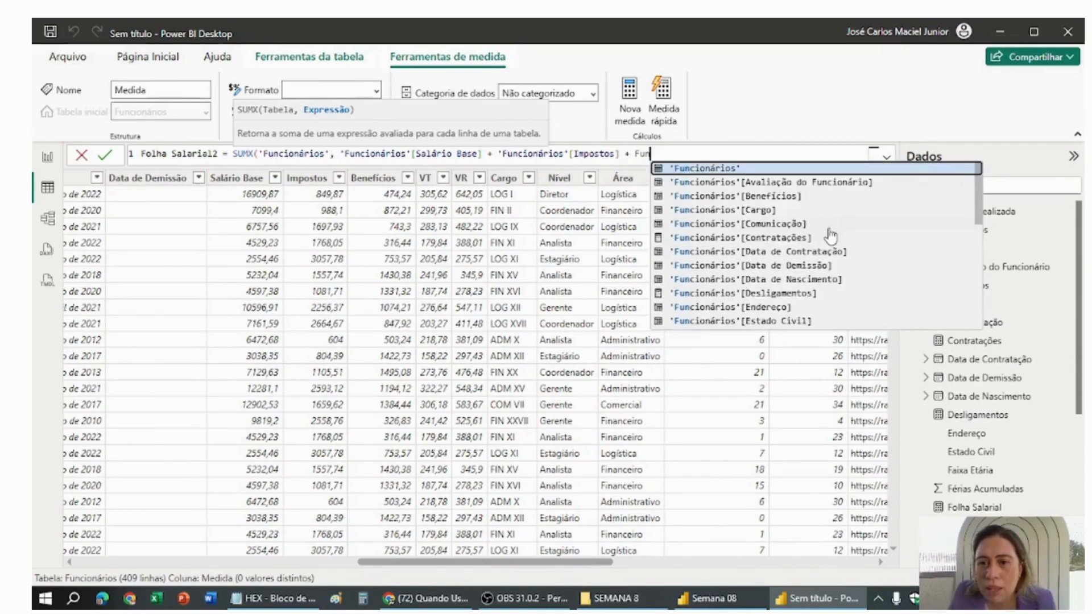
pyautogui.click(769, 196)
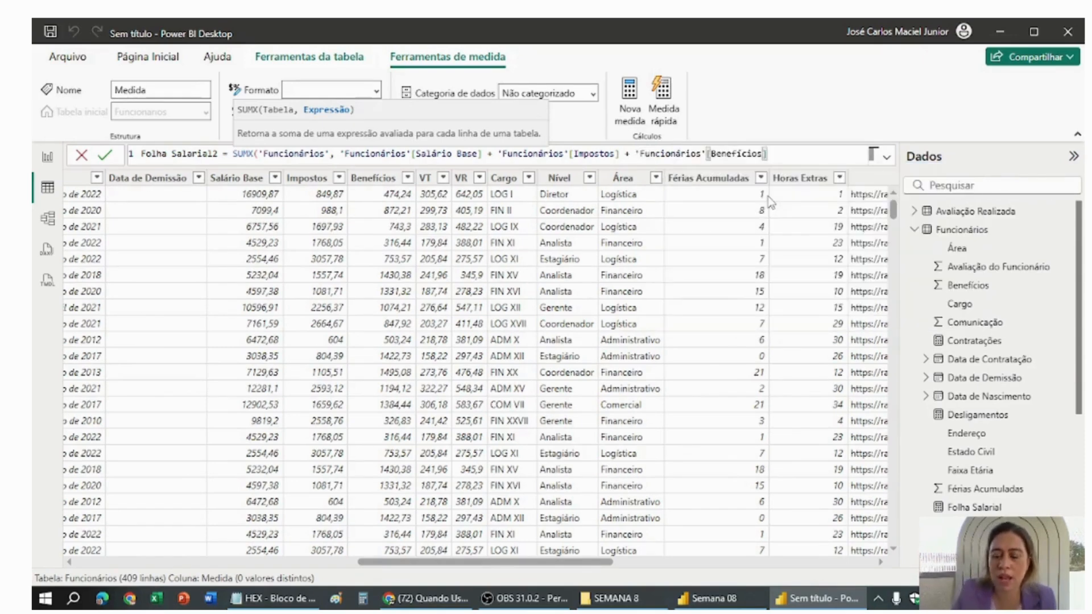
# Add a plus sign and 'Funcionários'[VT] as the fourth term of the SUMX expression.
pyautogui.write('+ ')
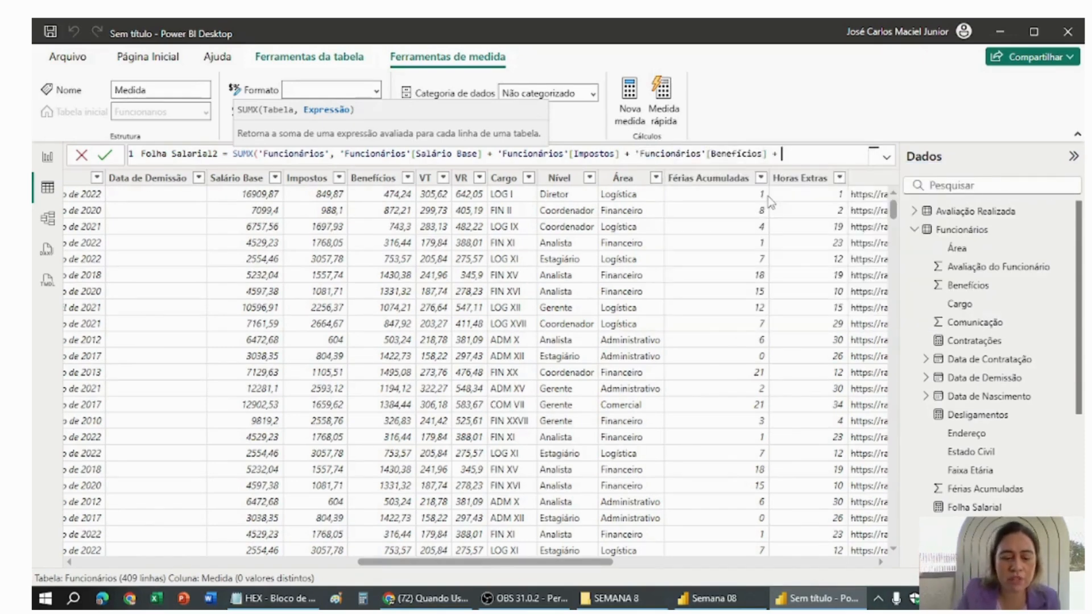
pyautogui.write('Func')
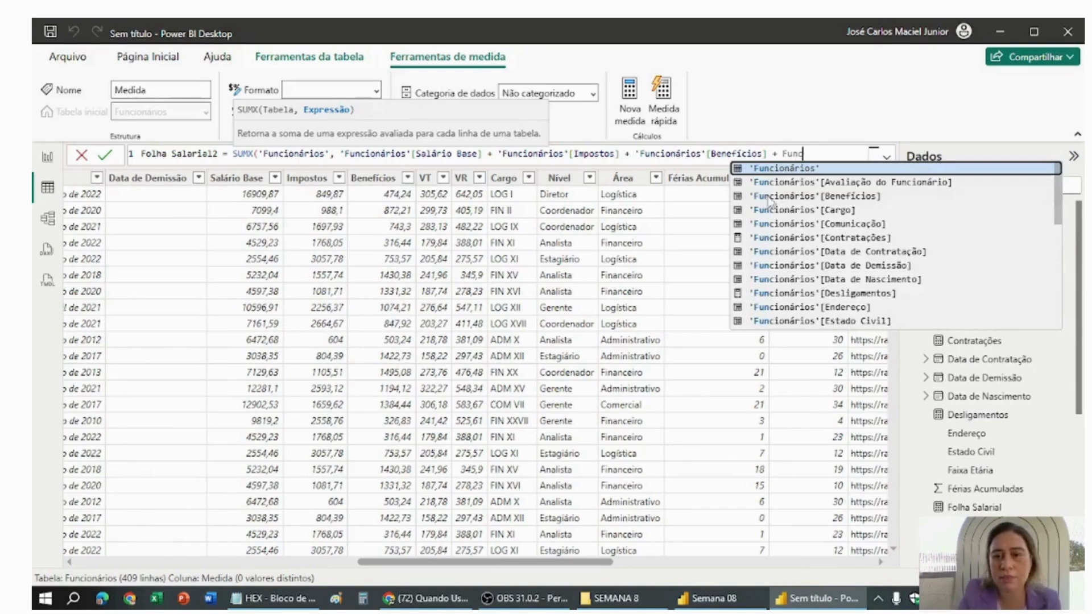
pyautogui.scroll(-5, 903, 227)
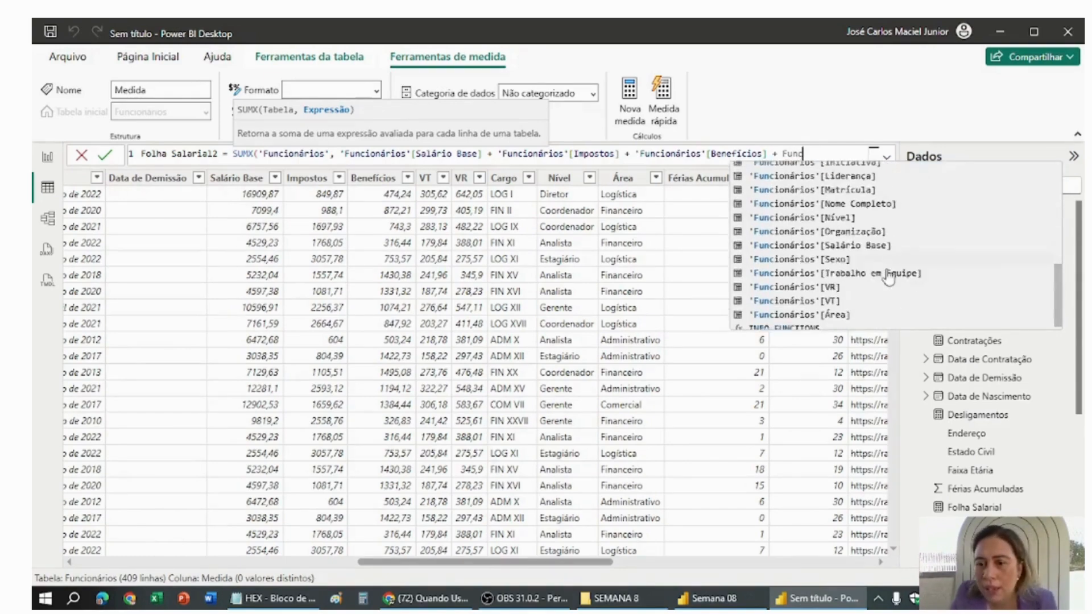
pyautogui.click(844, 296)
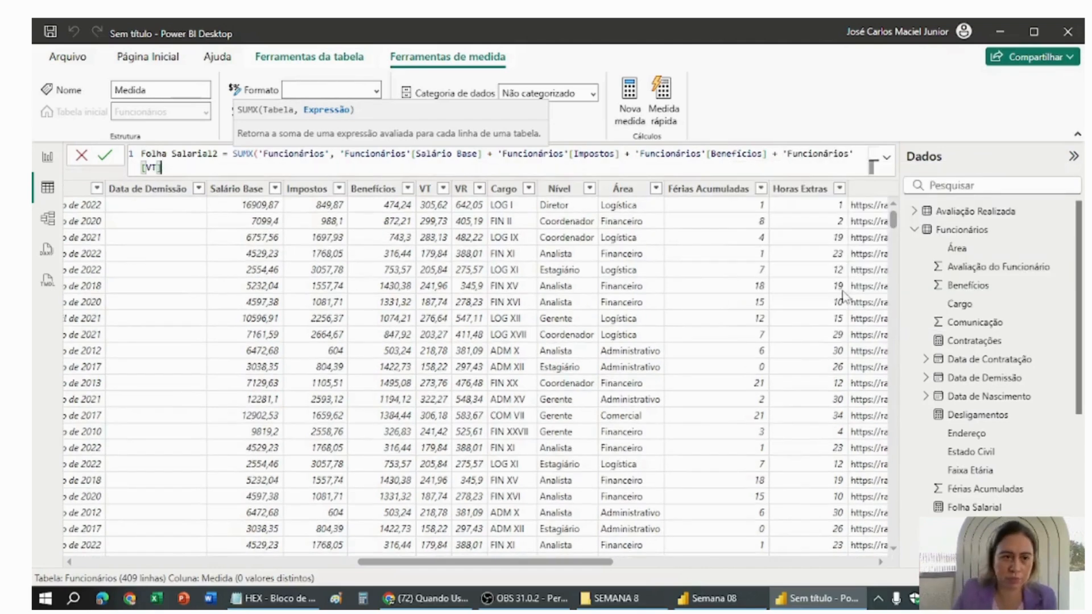
# Add 'Funcionários'[VR] as the last SUMX term, close the parenthesis and commit the Folha Salarial2 measure.
pyautogui.write('+ fun')
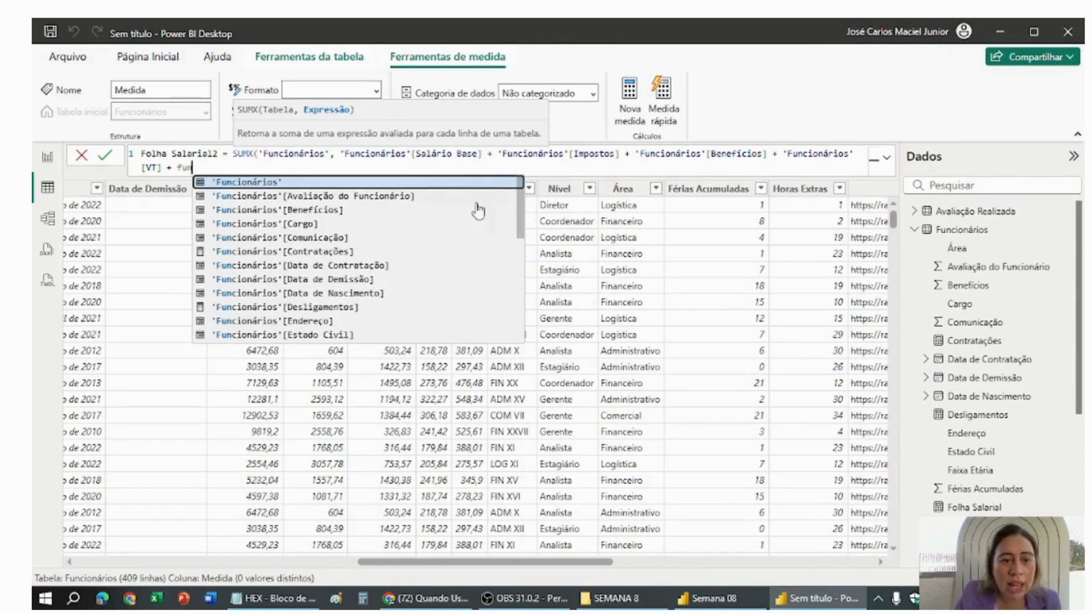
pyautogui.scroll(-4, 414, 262)
pyautogui.scroll(-2, 414, 263)
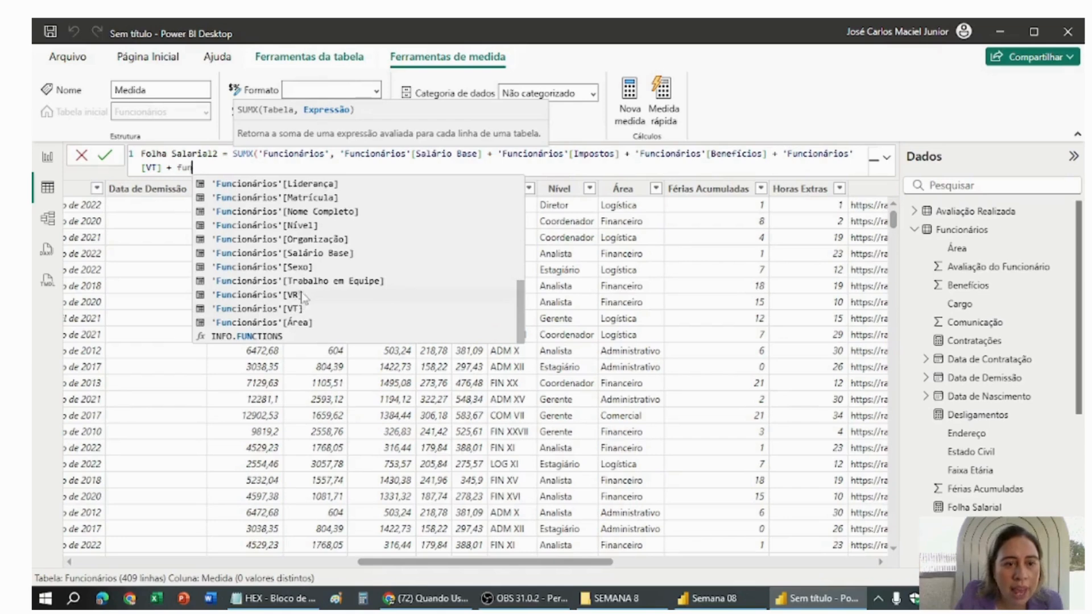
pyautogui.click(302, 294)
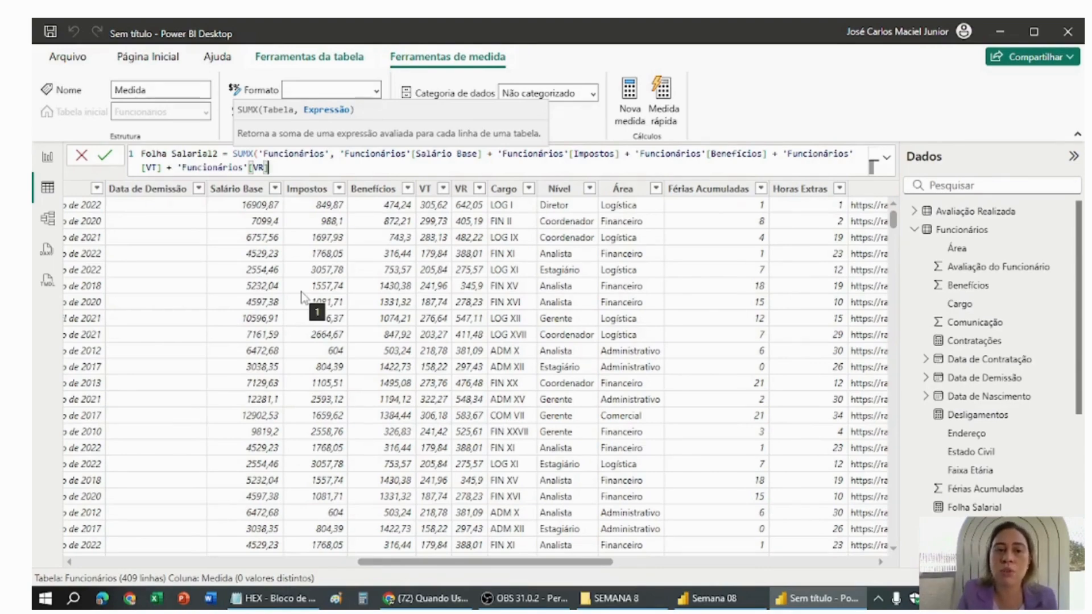
pyautogui.write(')')
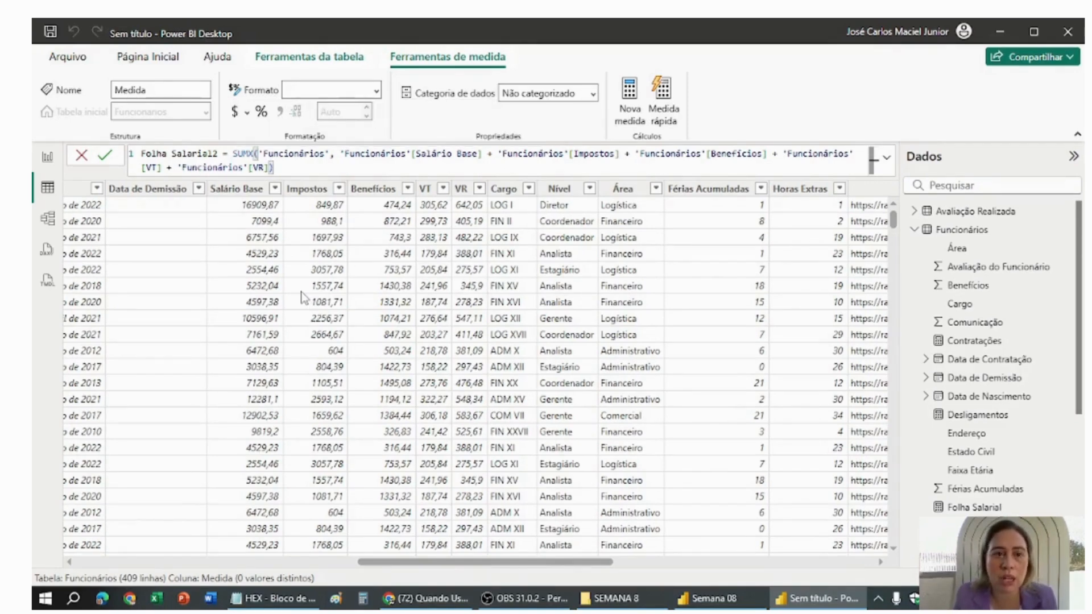
pyautogui.press('Return')
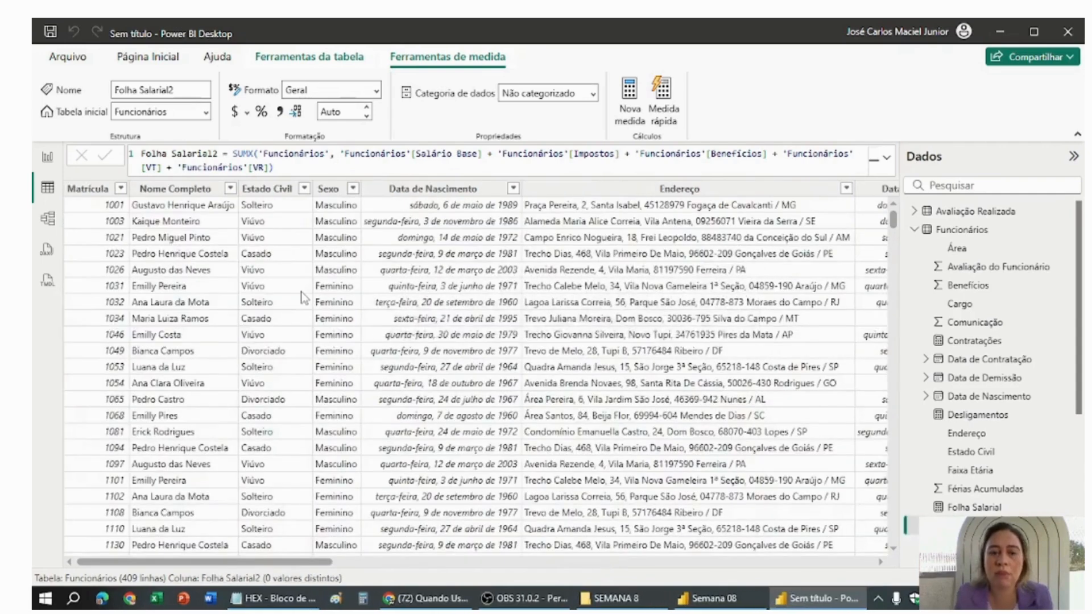
# In the report view, insert a second card visual below the Folha Salarial card in the Análise da Folha Salarial area.
pyautogui.click(48, 156)
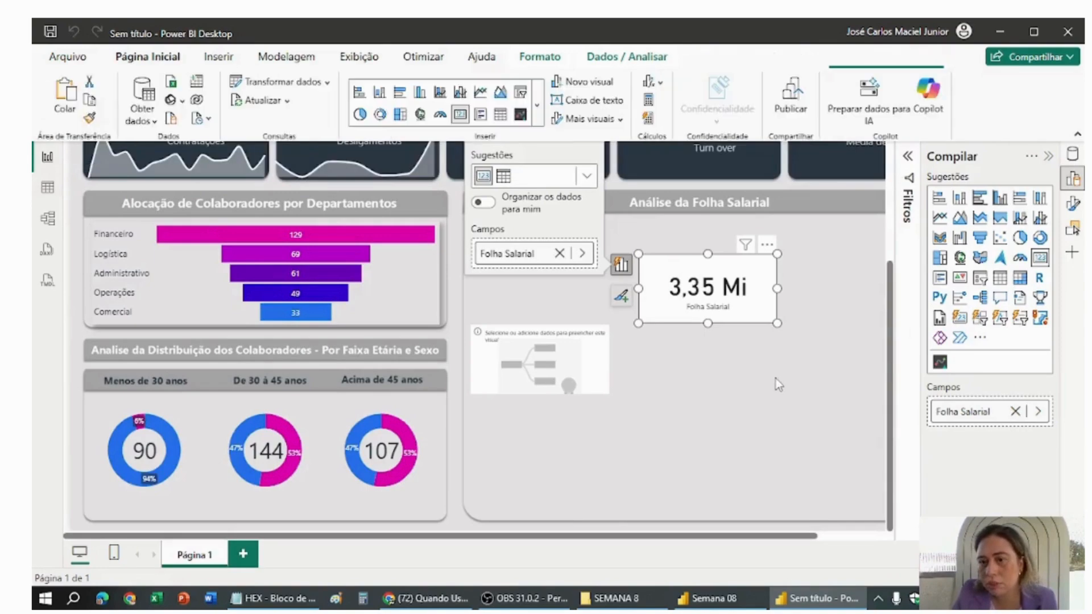
pyautogui.click(776, 377)
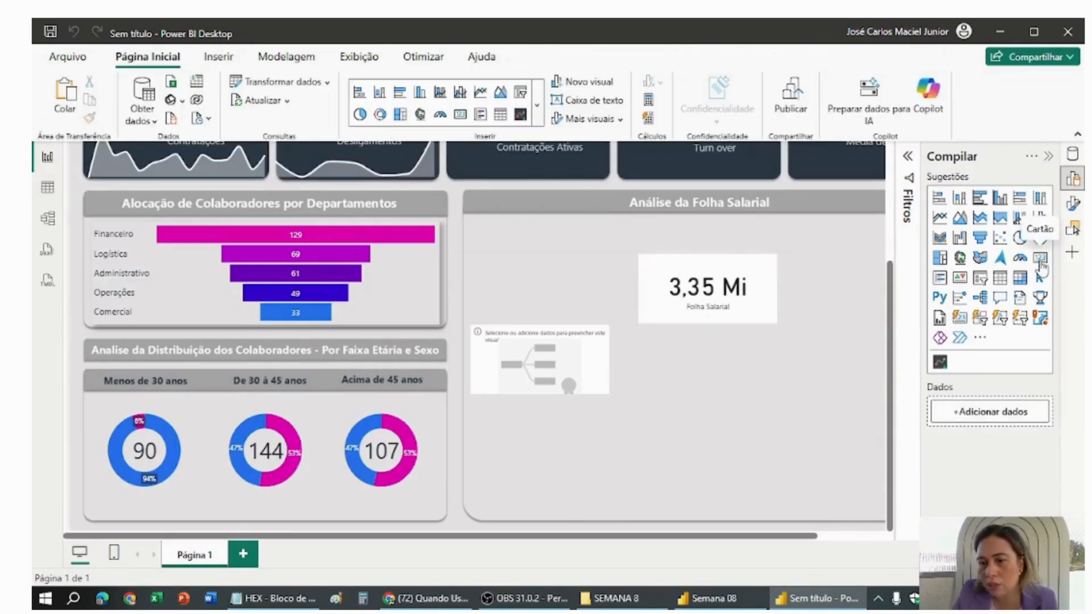
pyautogui.click(1039, 262)
pyautogui.moveTo(256, 213); pyautogui.dragTo(809, 411)
pyautogui.scroll(-3, 809, 411)
pyautogui.moveTo(796, 254); pyautogui.dragTo(739, 411)
# Add the Folha Salarial2 measure from the Funcionários table to the new card's fields.
pyautogui.click(990, 412)
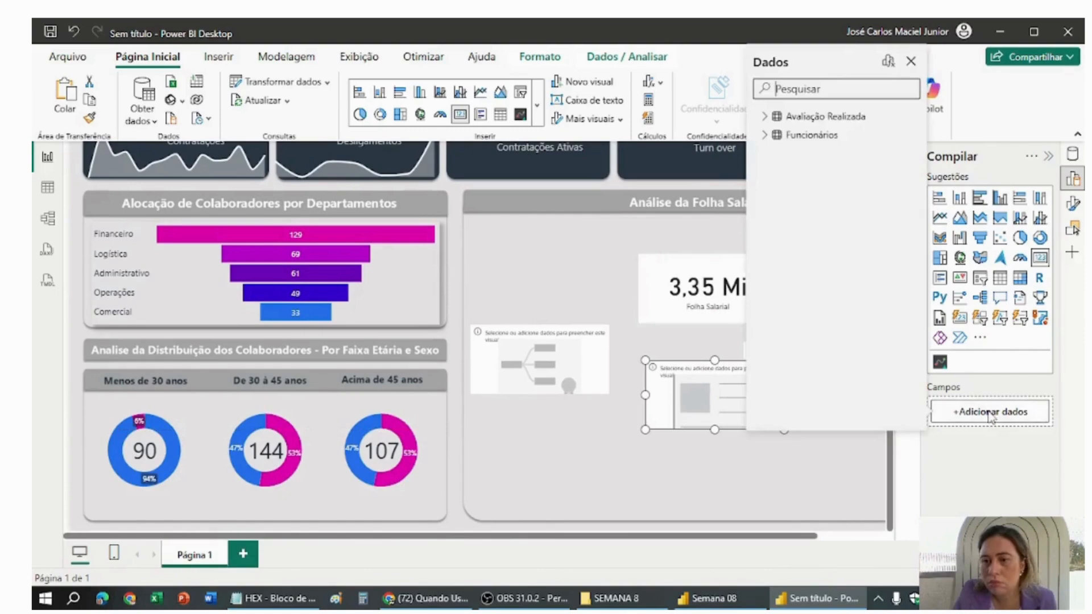
pyautogui.click(765, 136)
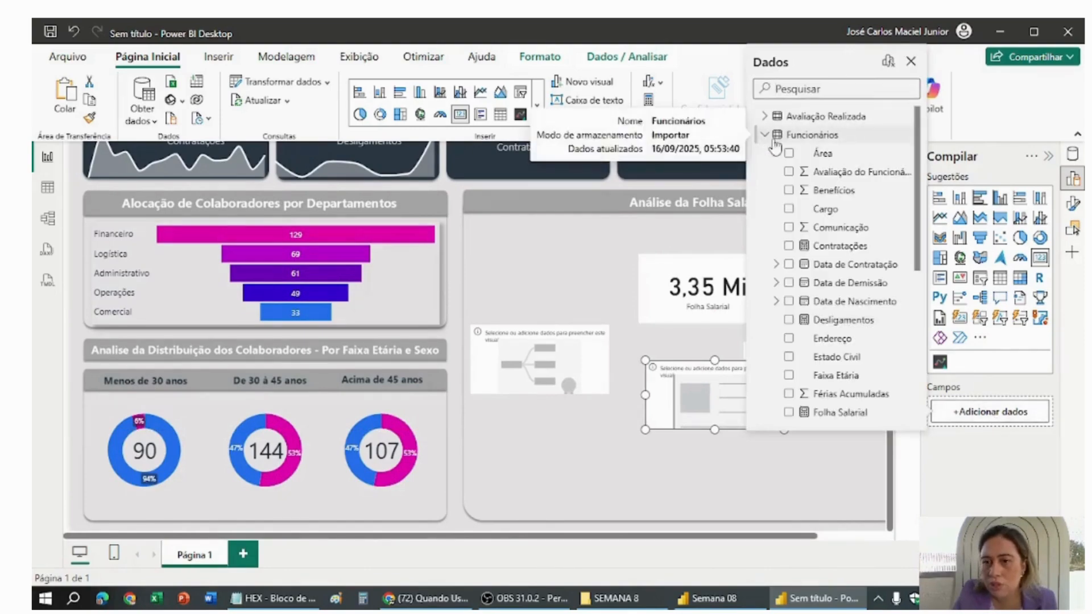
pyautogui.scroll(-3, 829, 316)
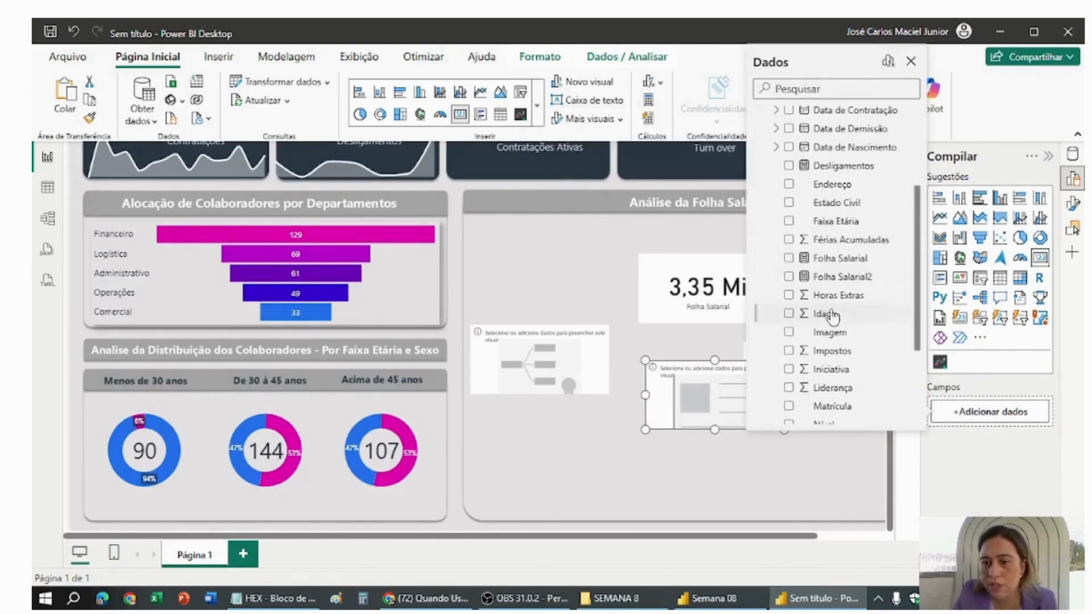
pyautogui.click(859, 277)
pyautogui.click(995, 451)
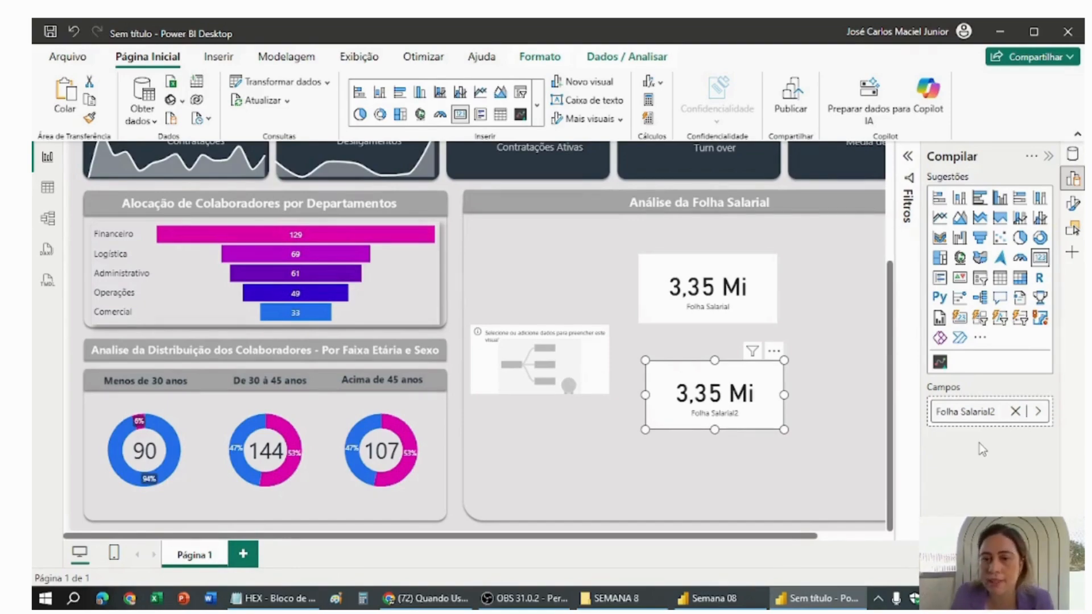
# Delete both the Folha Salarial and the Folha Salarial2 cards from the report page.
pyautogui.click(774, 316)
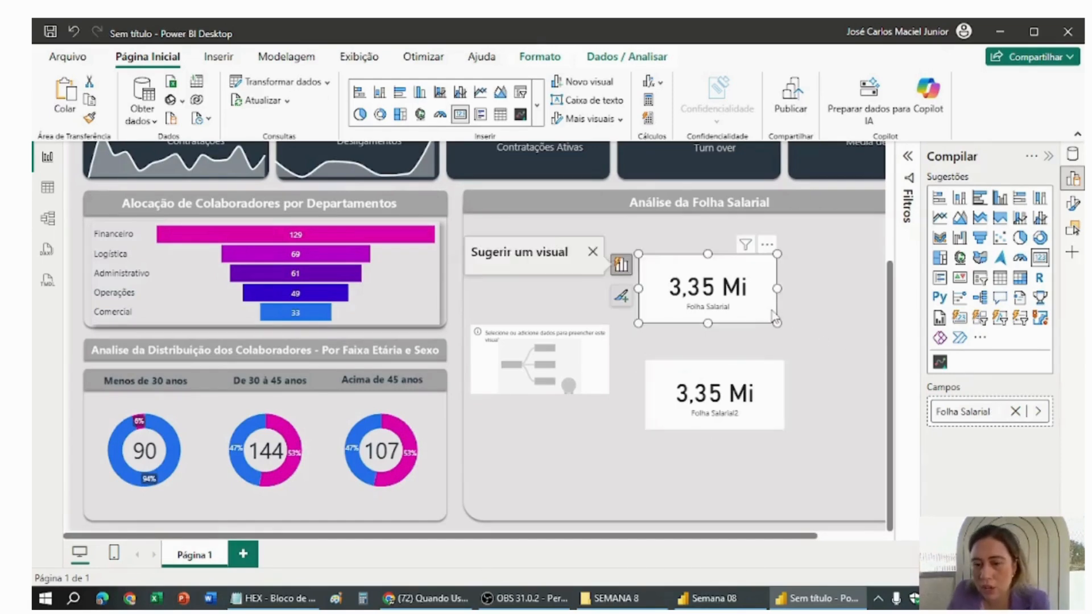
pyautogui.press('Delete')
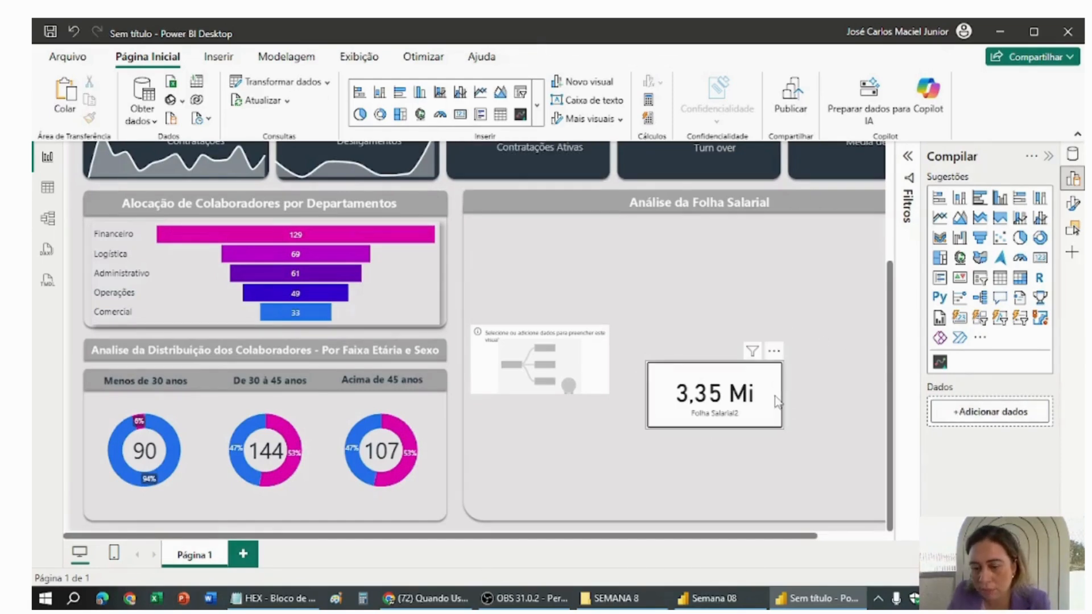
pyautogui.click(715, 370)
pyautogui.press('Delete')
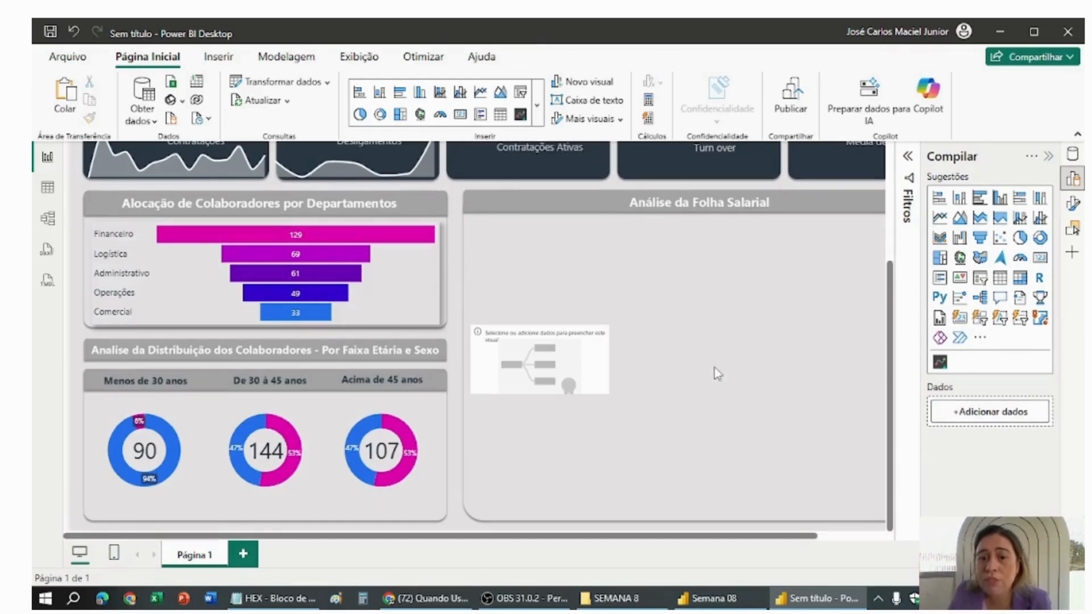
# Set the Folha Salarial2 measure from the Funcionários table as the field the empty decomposition tree analyses.
pyautogui.click(570, 382)
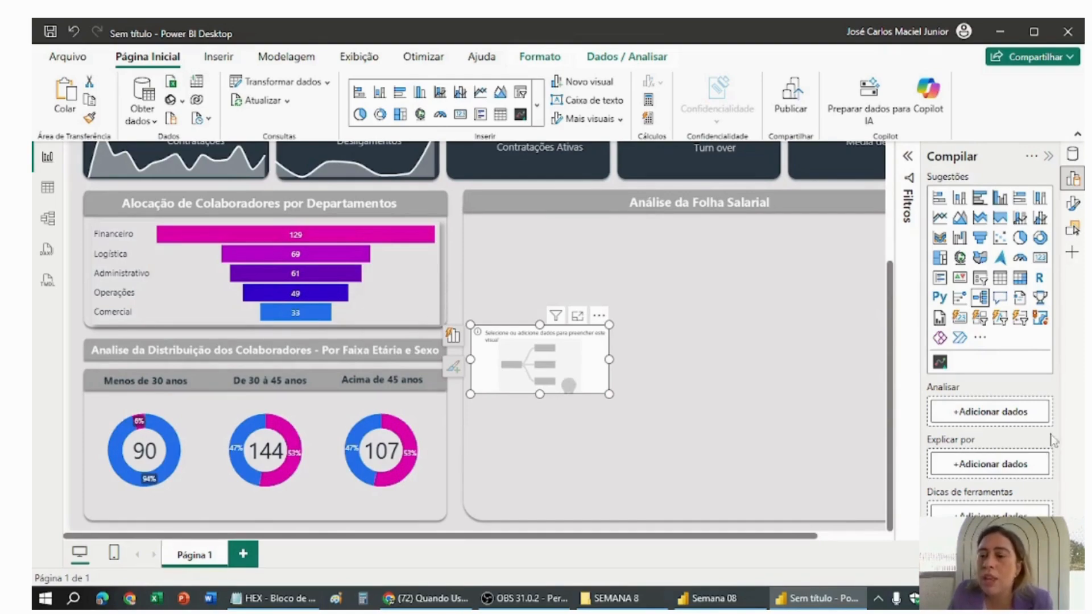
pyautogui.click(1007, 418)
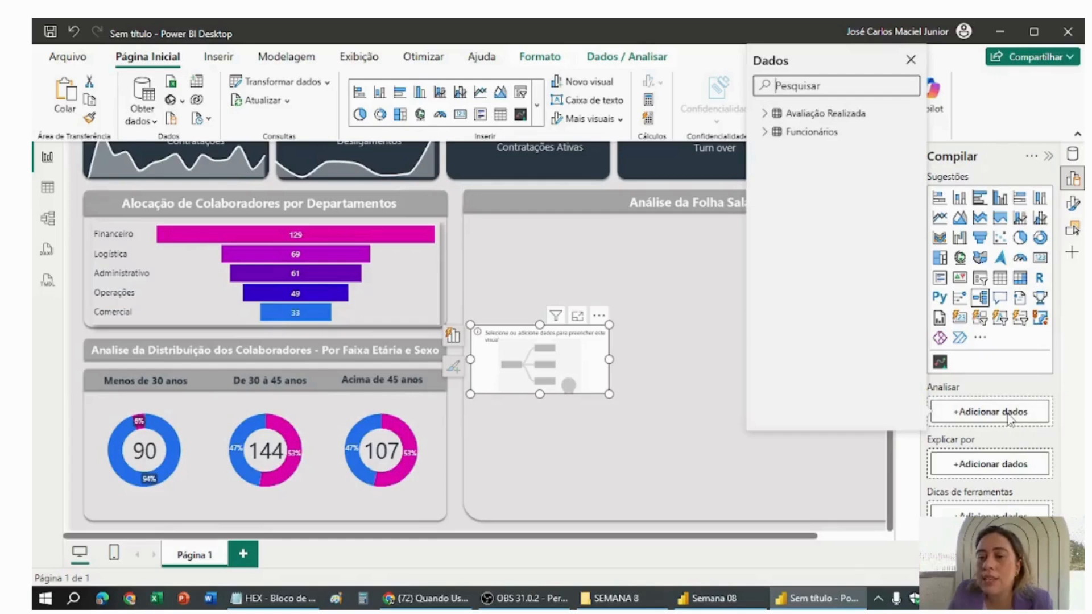
pyautogui.click(765, 131)
pyautogui.scroll(-2, 819, 324)
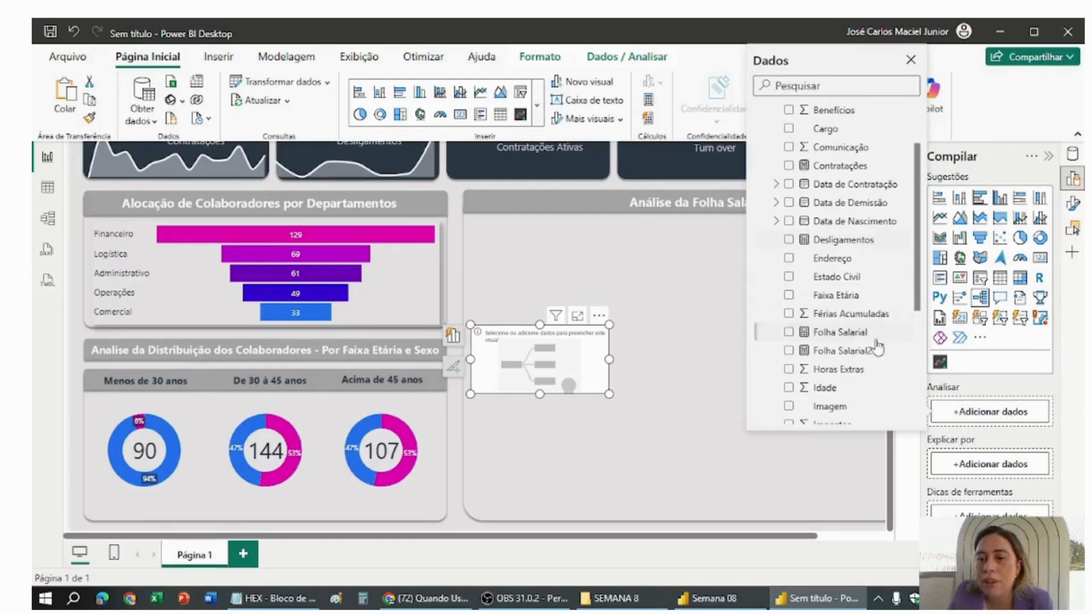
pyautogui.scroll(-2, 867, 342)
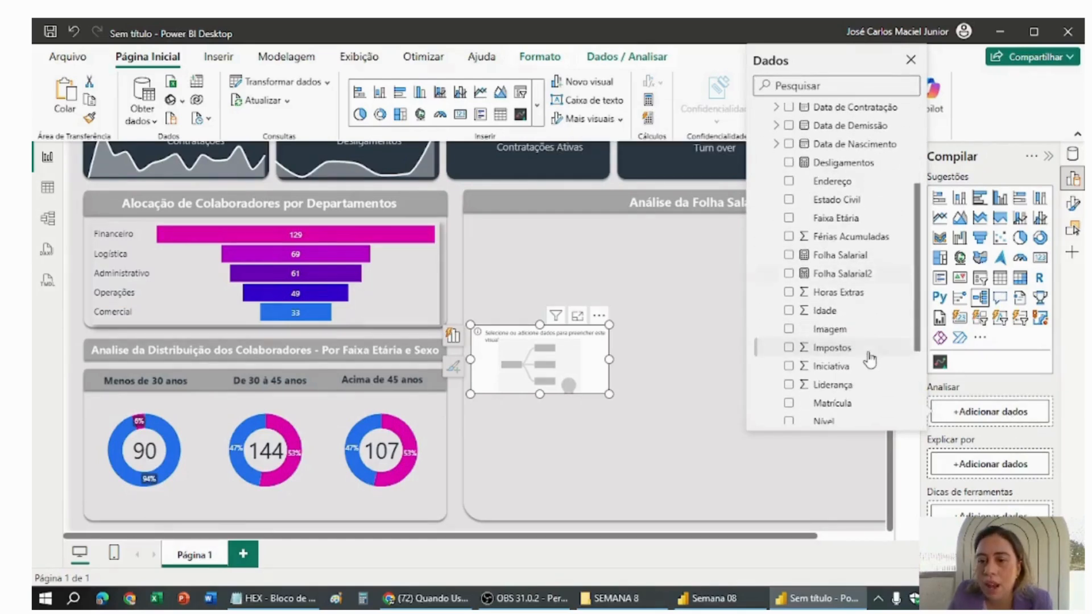
pyautogui.click(864, 279)
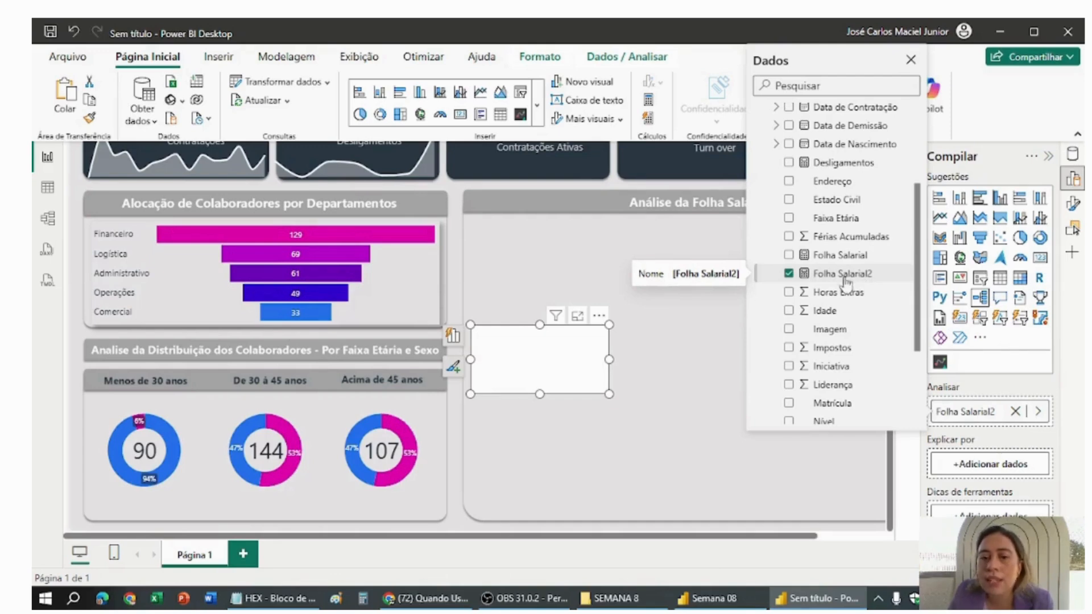
# Enlarge the decomposition tree and move it up closer to the Análise da Folha Salarial heading.
pyautogui.moveTo(609, 393); pyautogui.dragTo(679, 476)
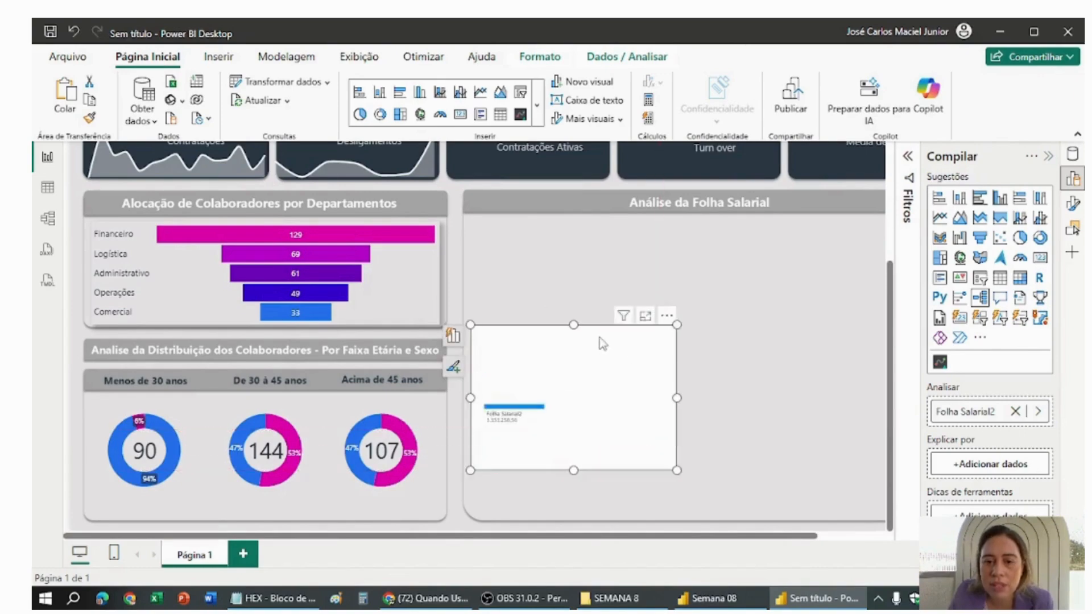
pyautogui.moveTo(602, 342); pyautogui.dragTo(601, 284)
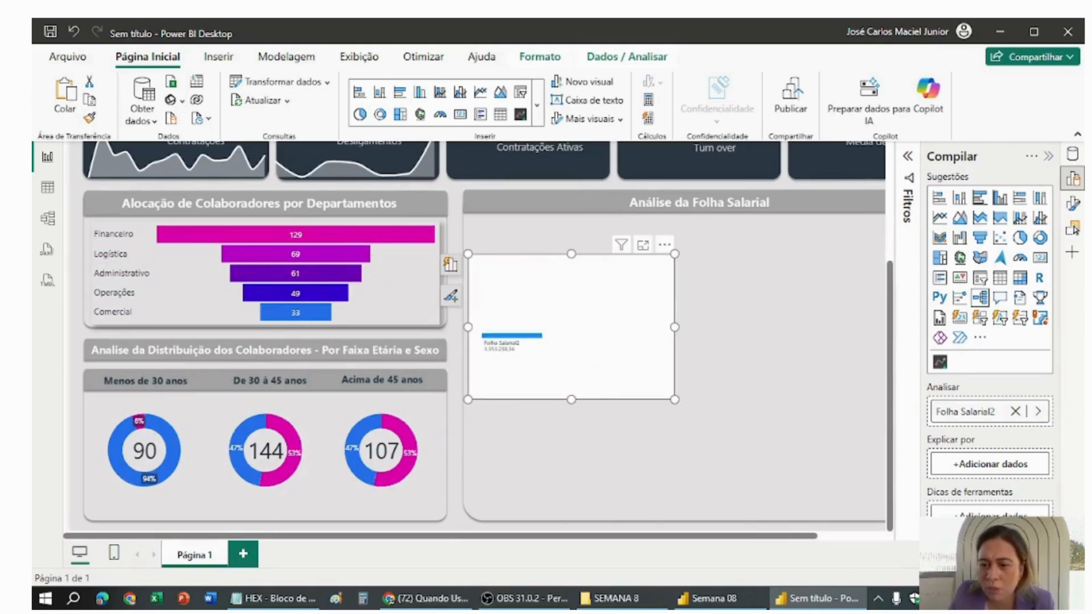
pyautogui.click(1024, 578)
pyautogui.click(1023, 578)
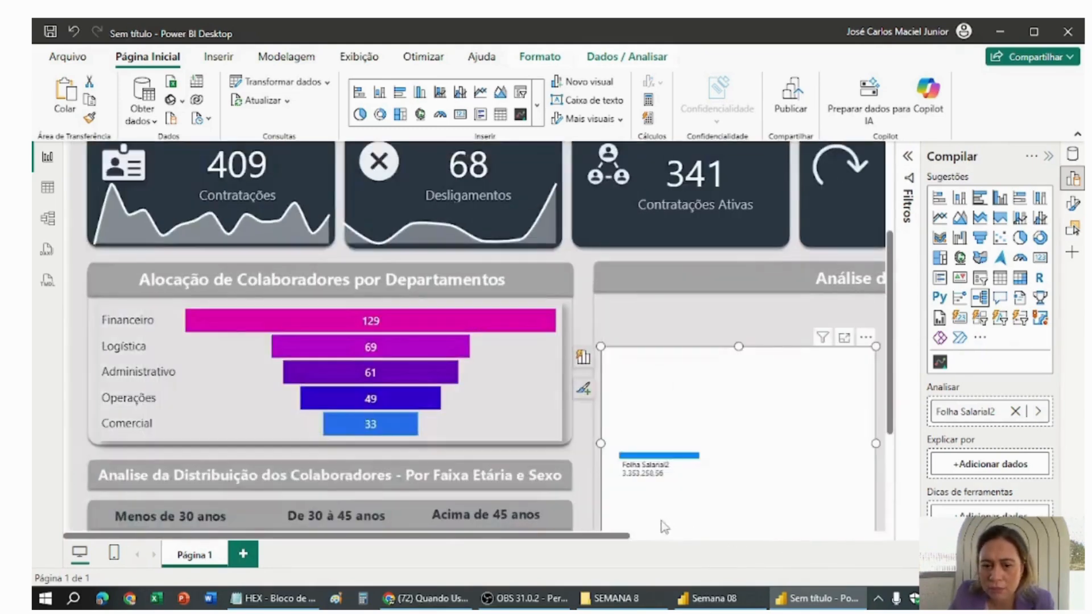
pyautogui.moveTo(603, 535); pyautogui.dragTo(765, 533)
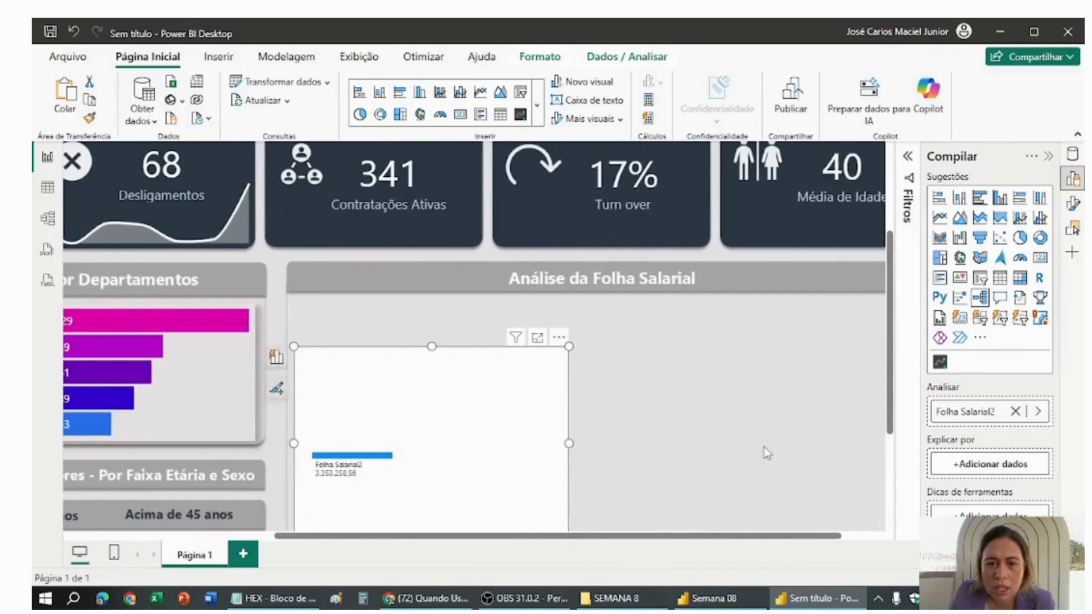
pyautogui.scroll(-4, 764, 452)
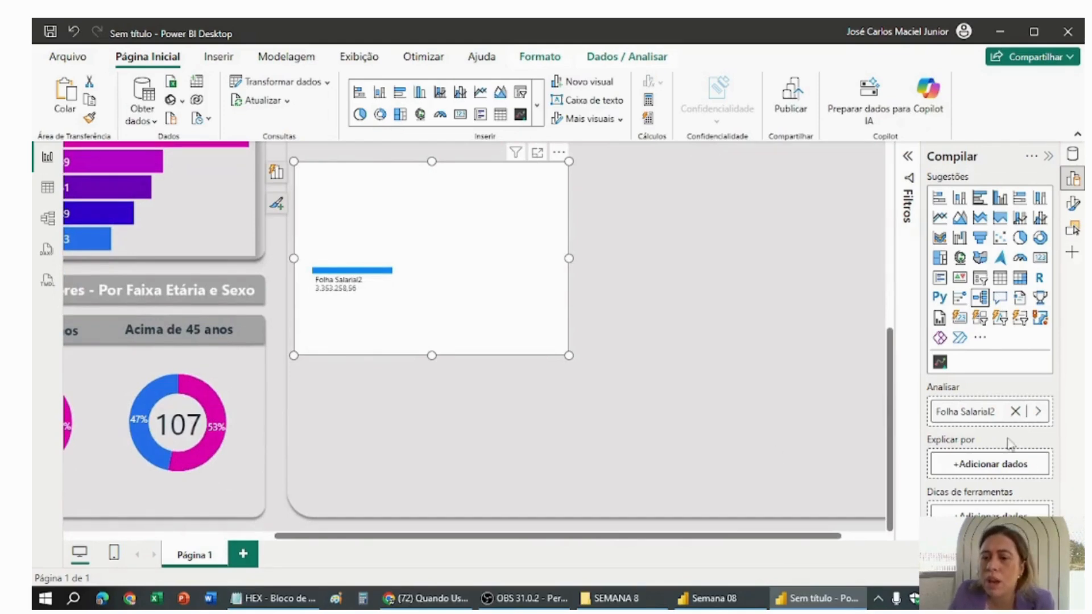
# Add the Área field from the Funcionários table as the field that explains the decomposition tree.
pyautogui.click(1004, 463)
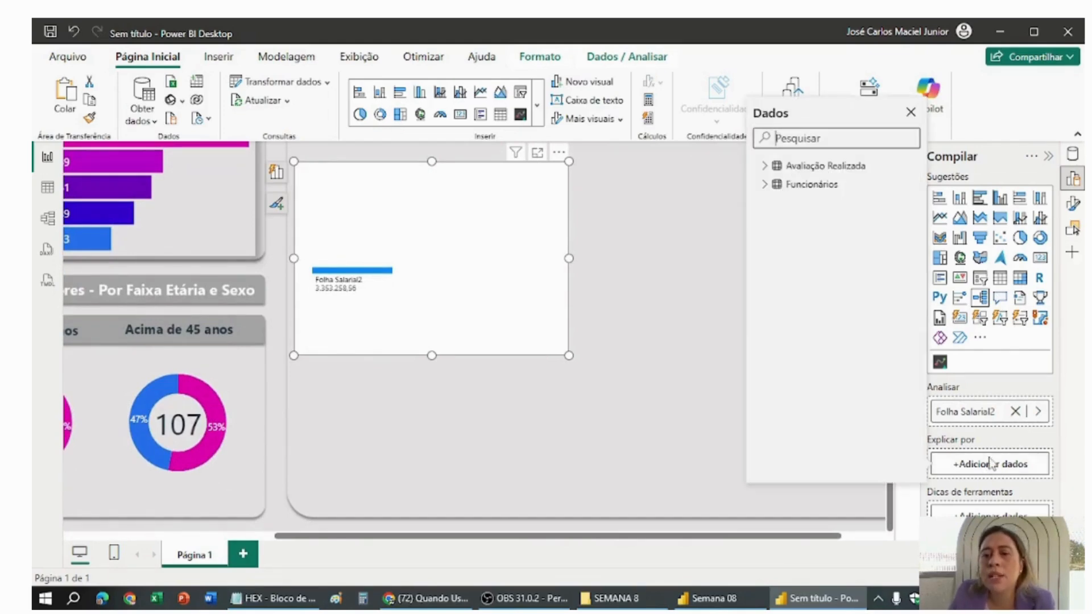
pyautogui.click(766, 185)
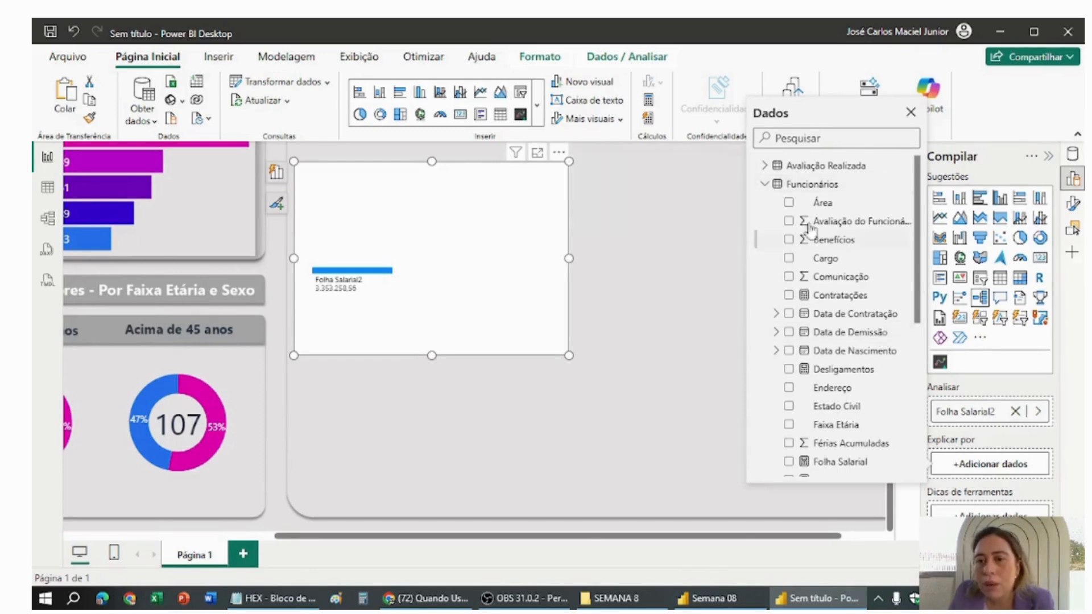
pyautogui.click(789, 203)
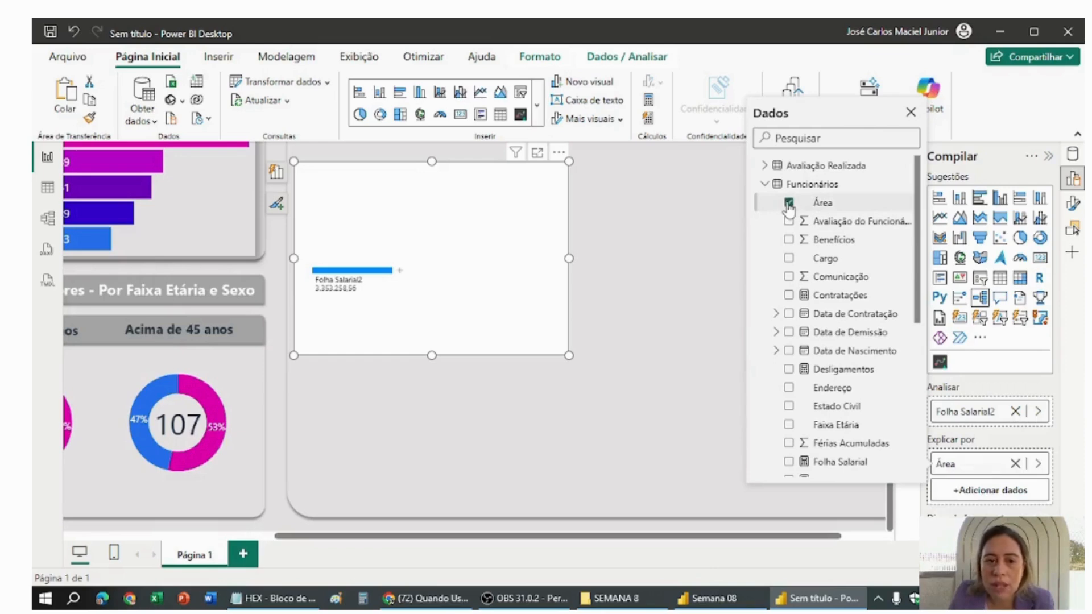
# Expand the Folha Salarial2 node of the decomposition tree using the Valor alto split.
pyautogui.click(400, 272)
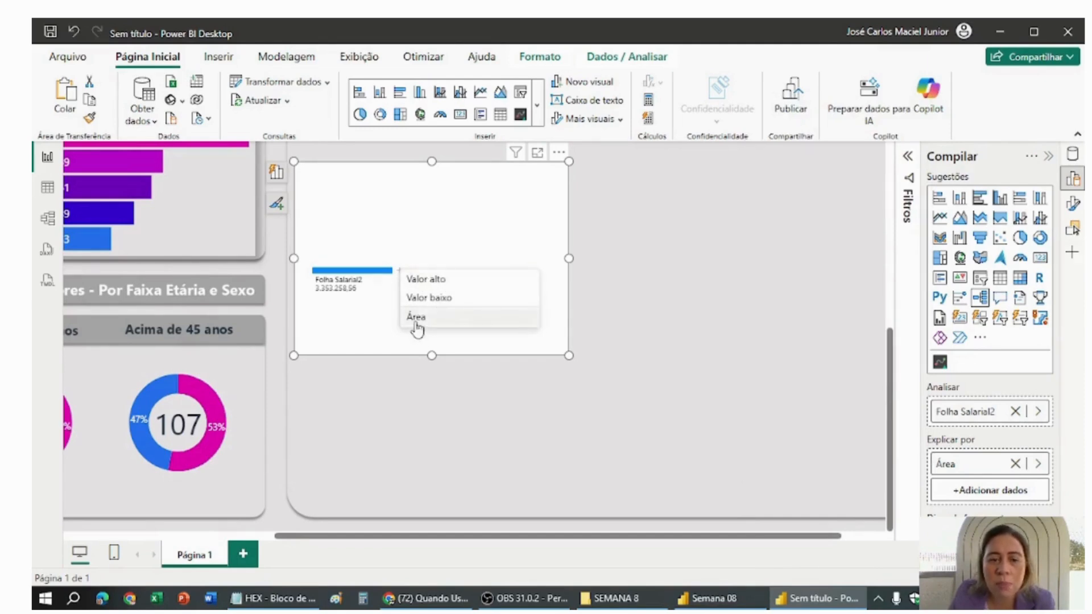
pyautogui.click(427, 280)
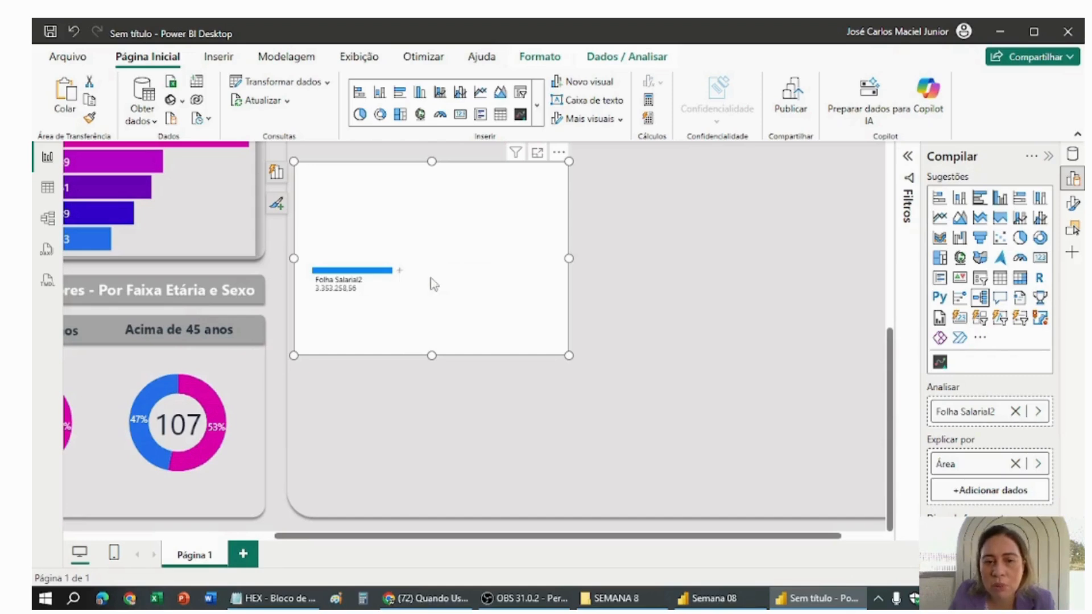
pyautogui.click(400, 272)
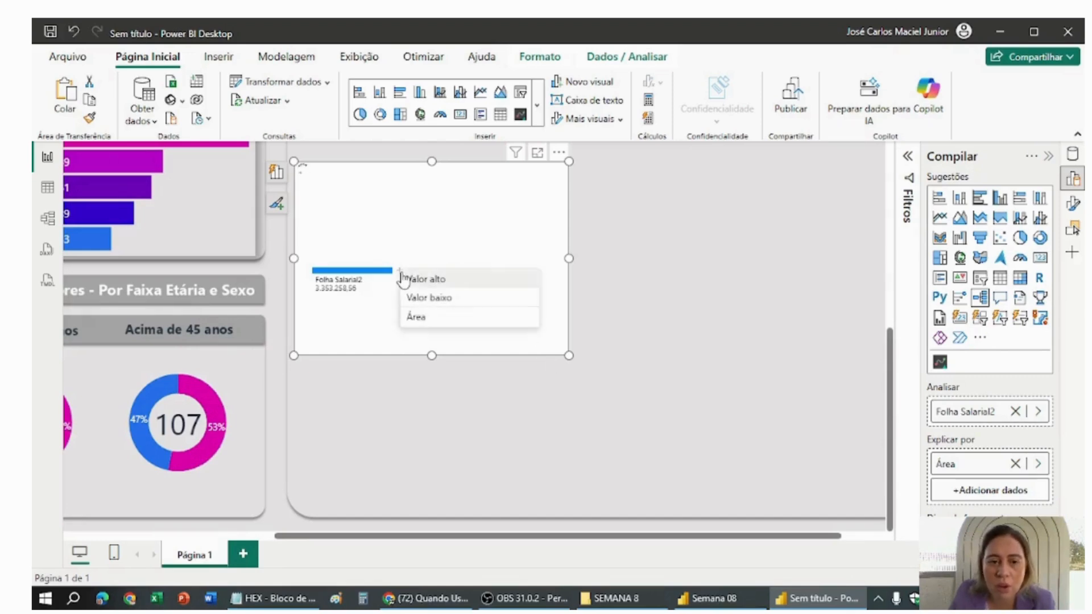
pyautogui.click(439, 280)
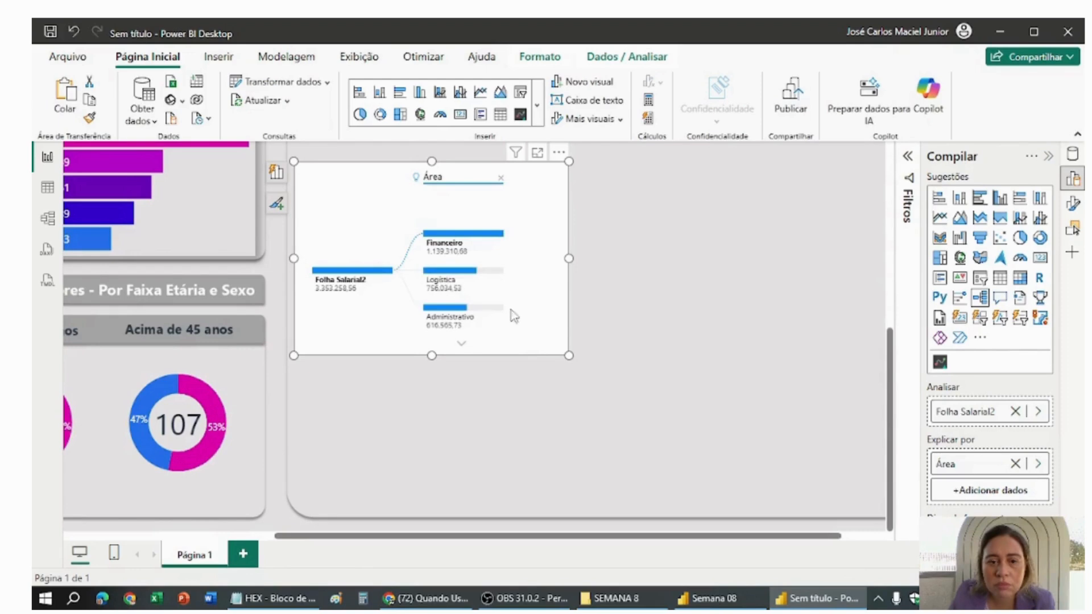
# Enlarge the decomposition tree upward and downward and bring its remaining Área bars into view.
pyautogui.moveTo(569, 354); pyautogui.dragTo(603, 467)
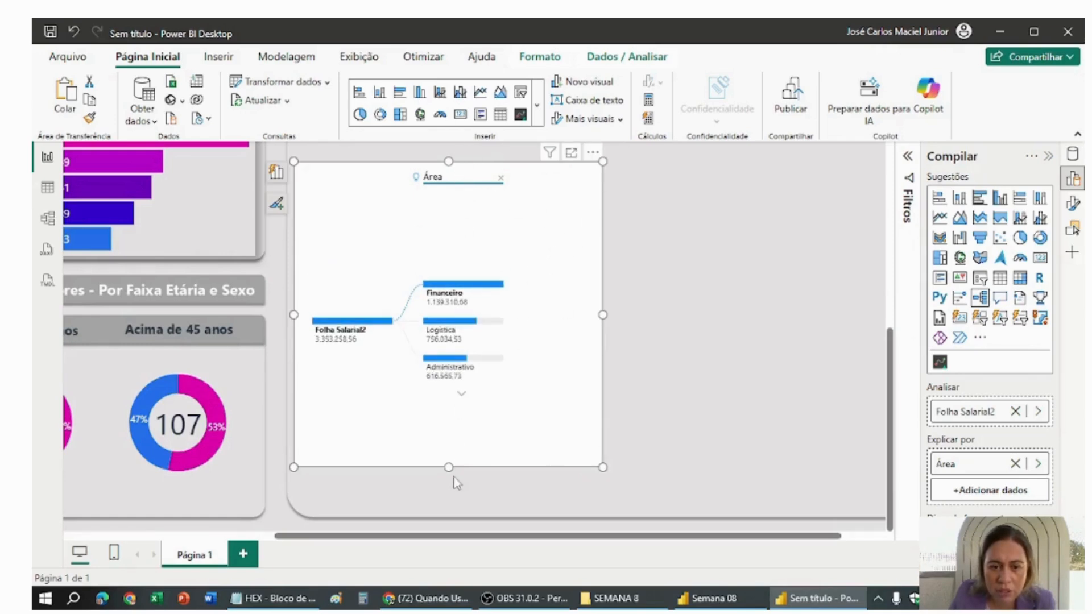
pyautogui.click(461, 395)
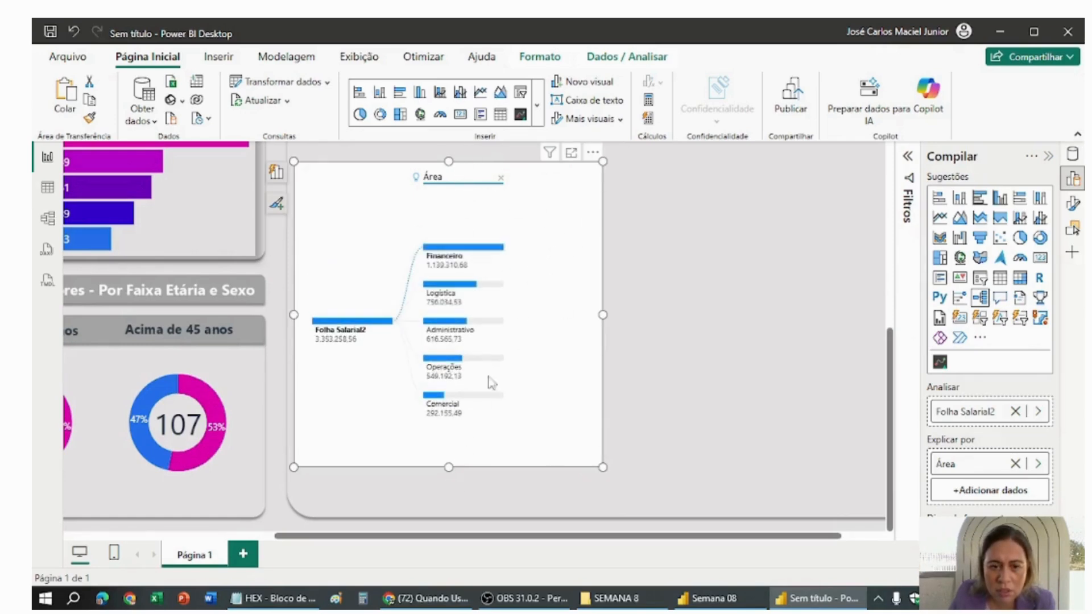
pyautogui.moveTo(449, 161); pyautogui.dragTo(454, 136)
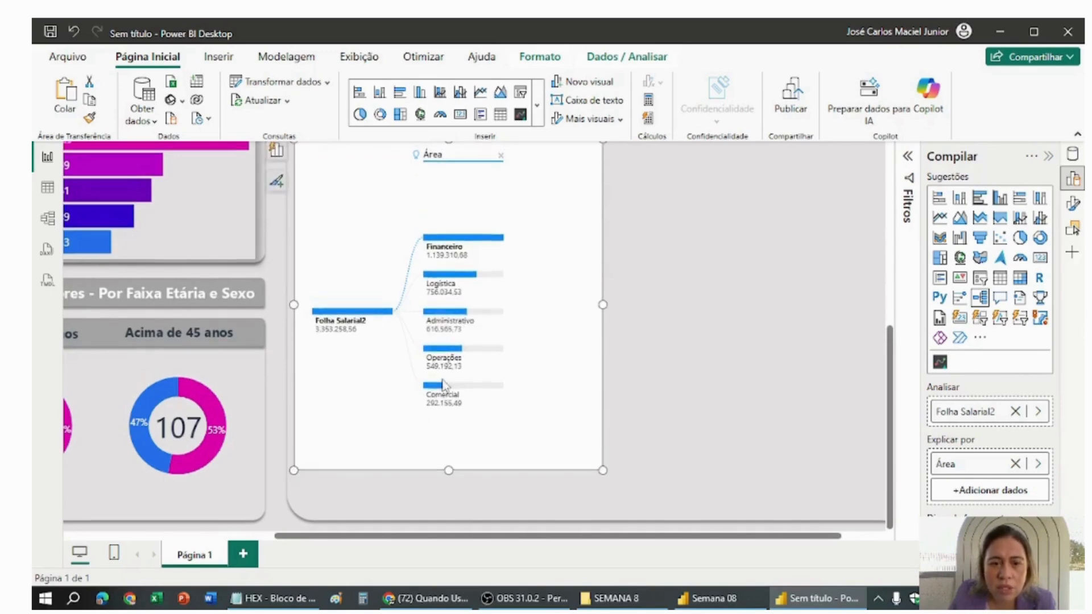
pyautogui.moveTo(449, 472); pyautogui.dragTo(456, 497)
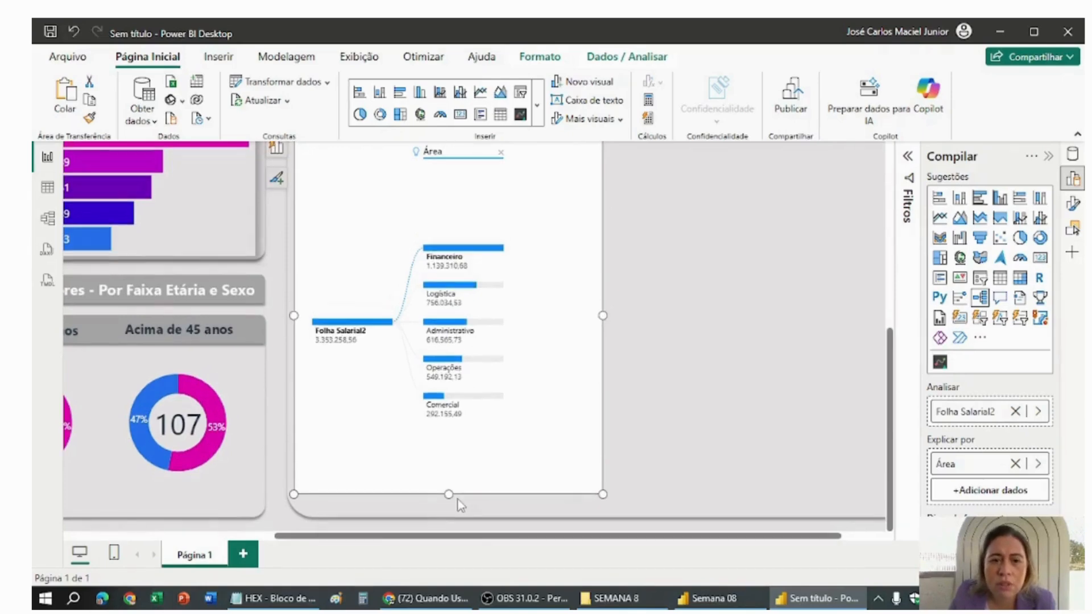
# Add the Nível field from the Funcionários table to the decomposition tree's Explicar por fields.
pyautogui.click(979, 493)
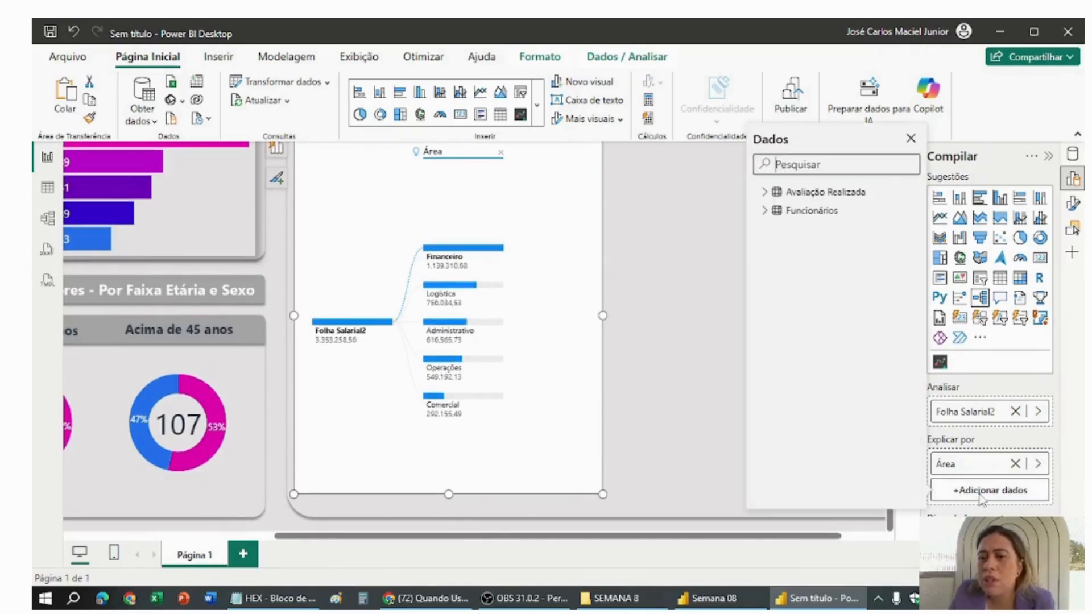
pyautogui.click(765, 211)
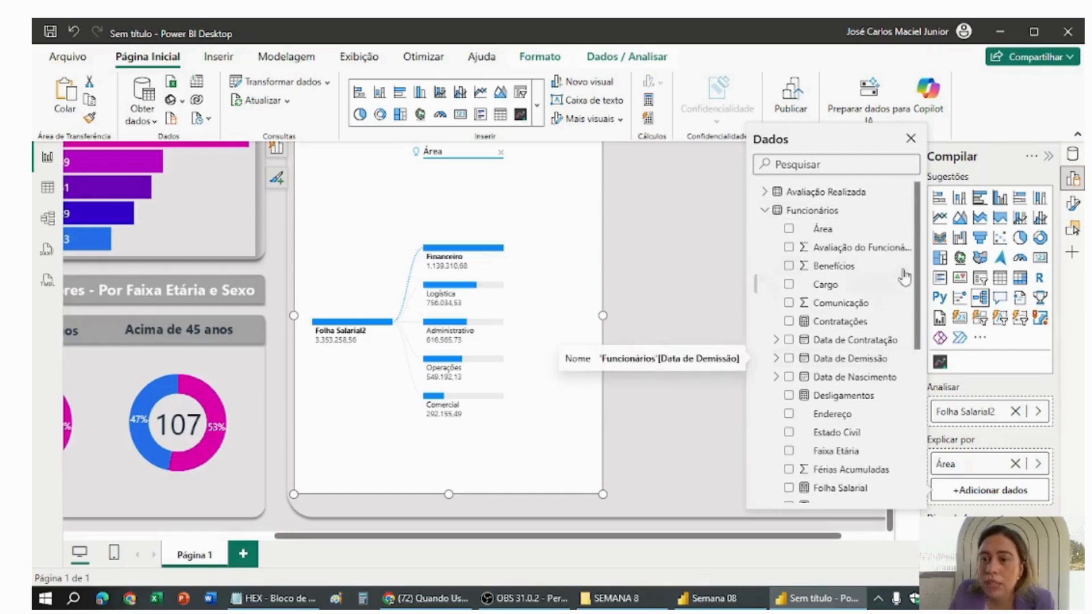
pyautogui.moveTo(920, 283); pyautogui.dragTo(914, 390)
pyautogui.click(789, 445)
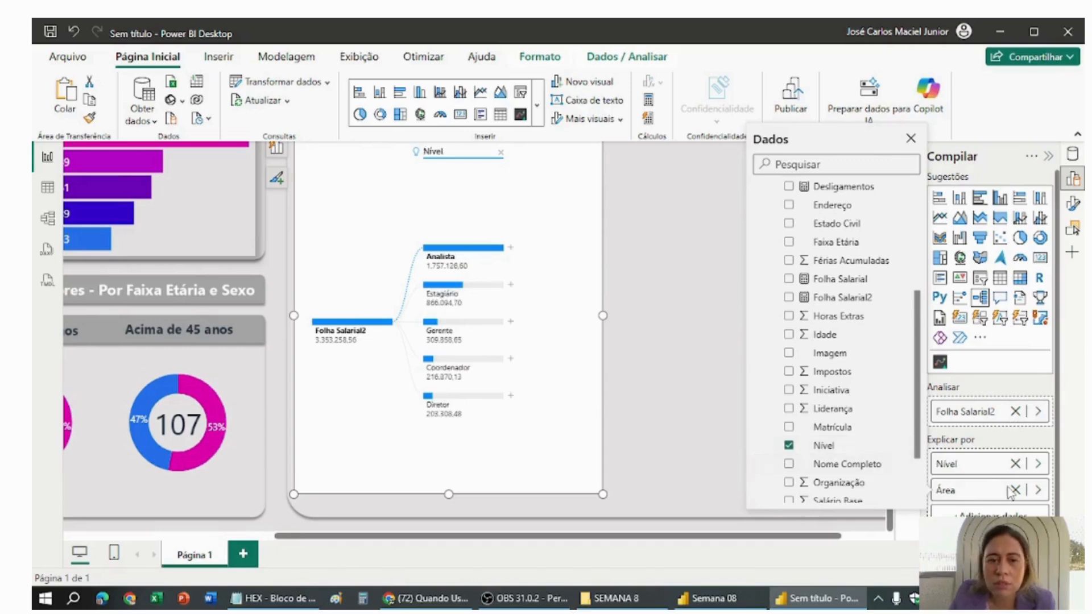
# Reorder the decomposition tree's Explicar por fields so that Área comes before Nível.
pyautogui.rightClick(974, 499)
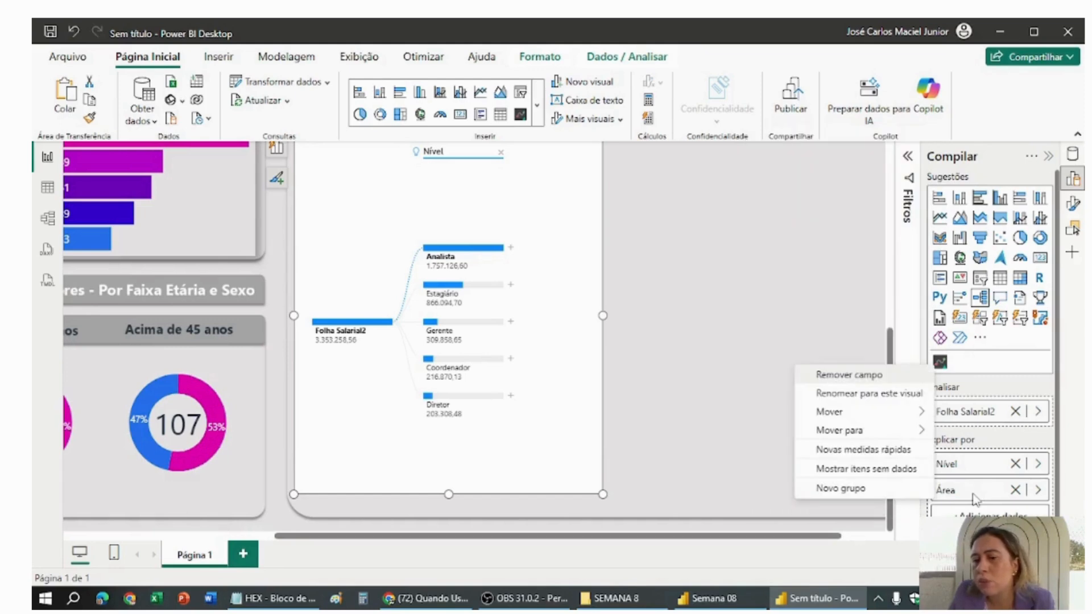
pyautogui.moveTo(916, 412)
pyautogui.click(977, 416)
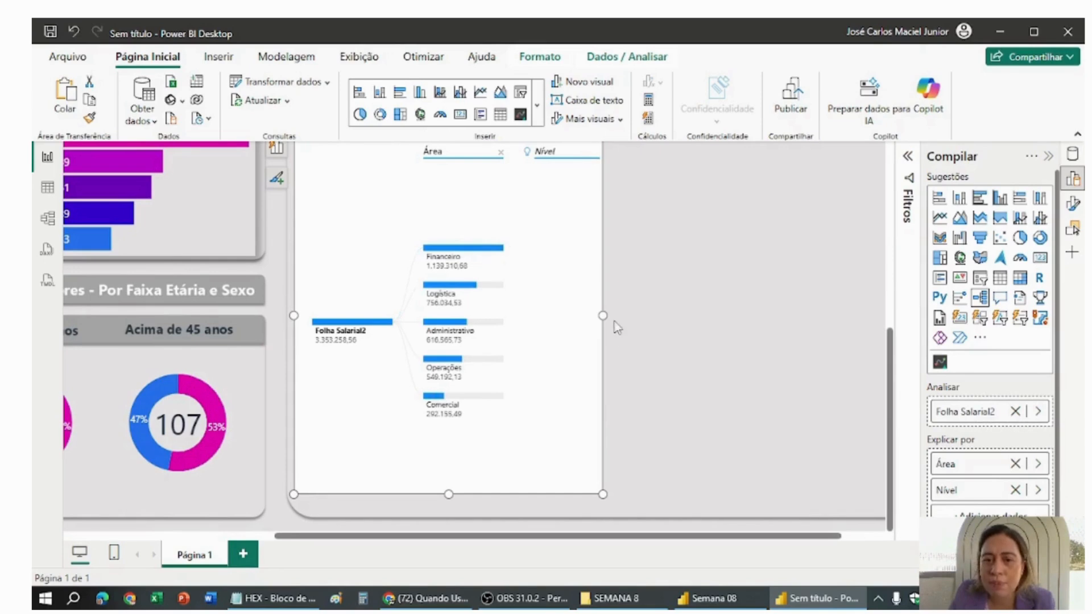
# Widen the decomposition tree and collapse the branches of its Folha Salarial2 node.
pyautogui.moveTo(603, 315); pyautogui.dragTo(717, 329)
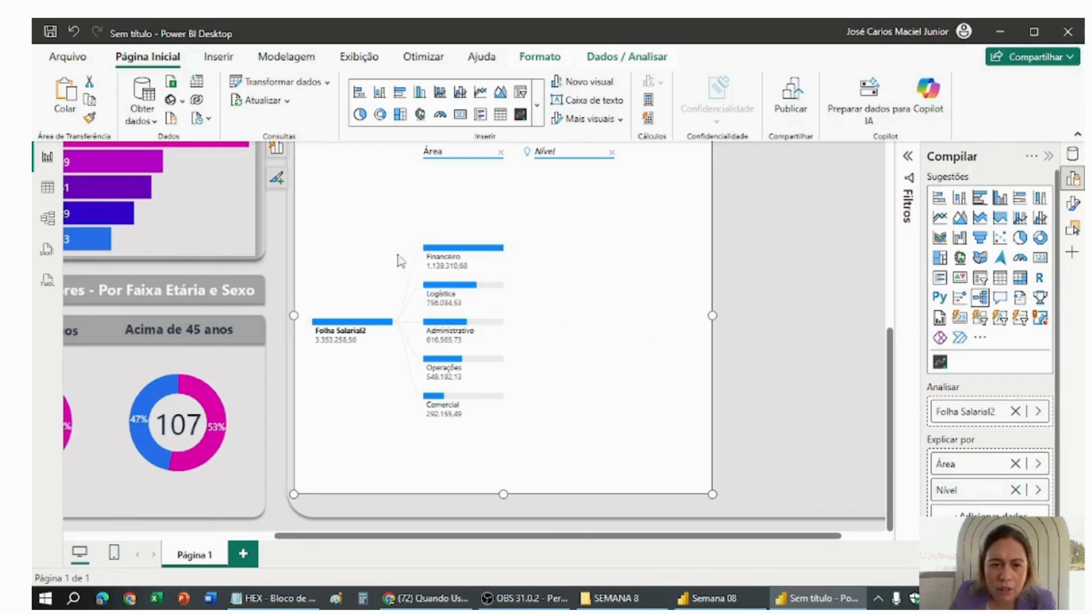
pyautogui.click(362, 322)
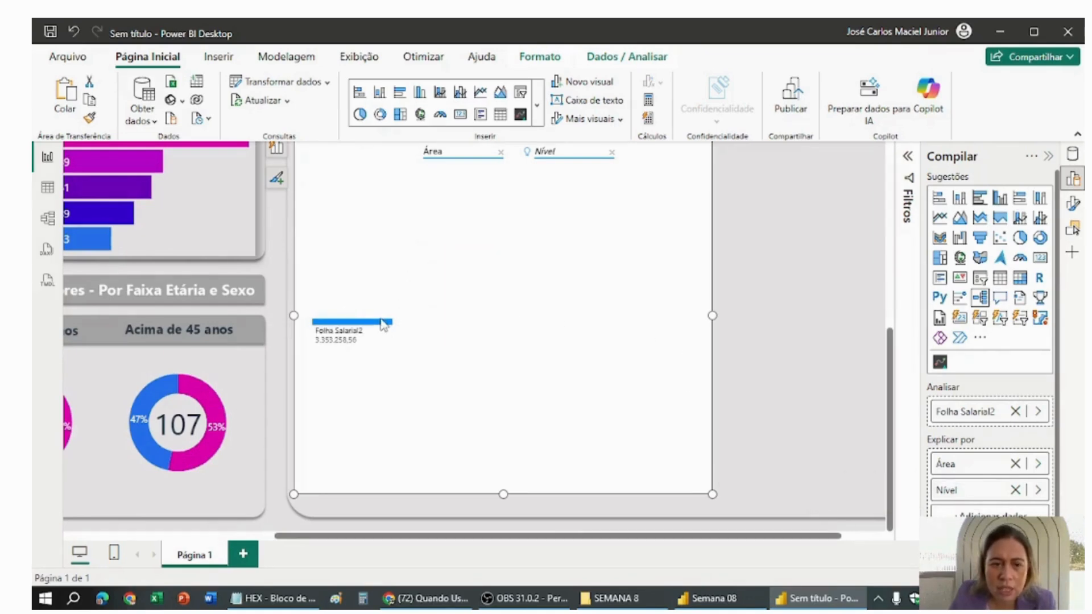
pyautogui.doubleClick(456, 172)
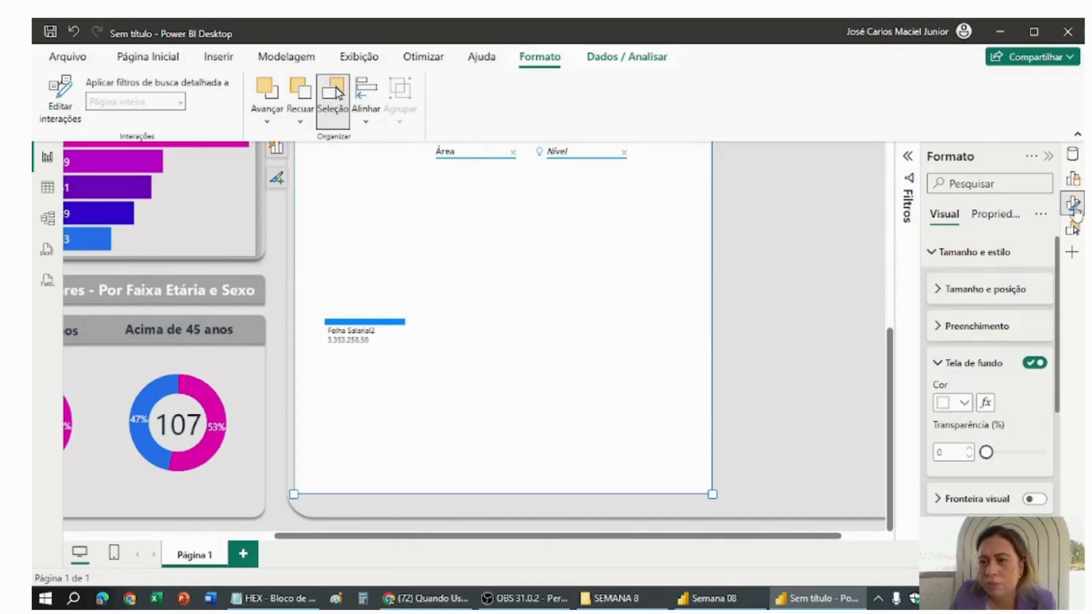
pyautogui.click(1073, 182)
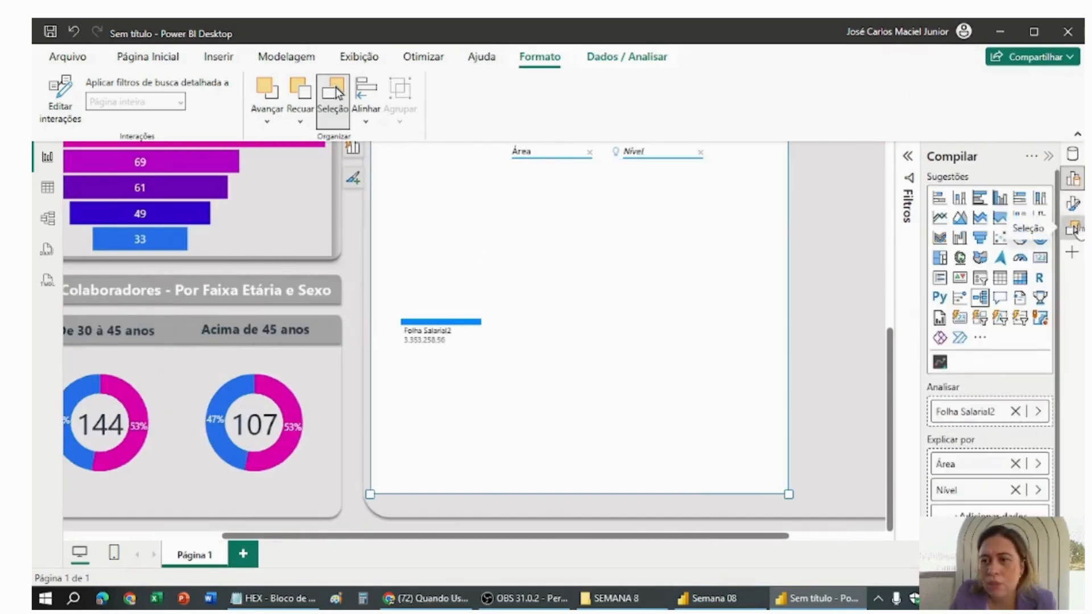
pyautogui.click(1075, 225)
pyautogui.click(1073, 204)
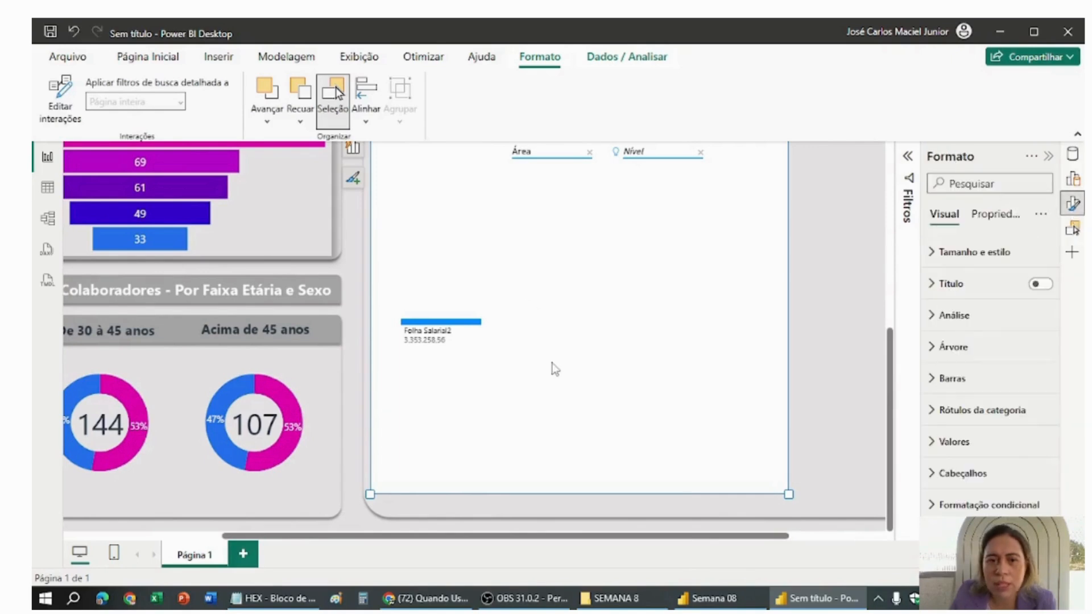
pyautogui.scroll(3, 824, 330)
pyautogui.scroll(-3, 810, 343)
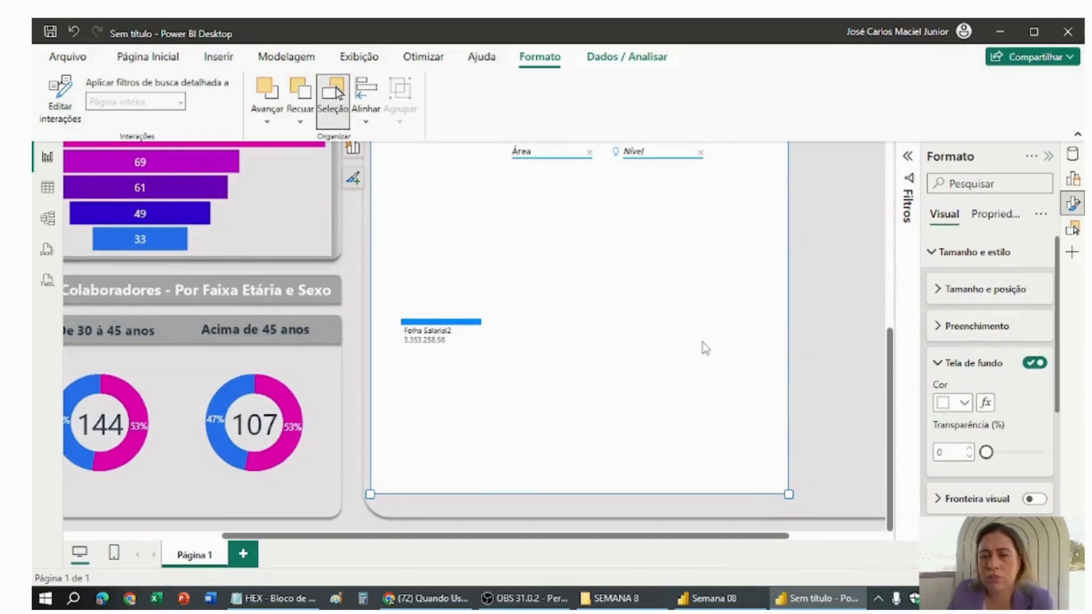
# Delete the decomposition tree from the report page and insert a new empty one.
pyautogui.press('Delete')
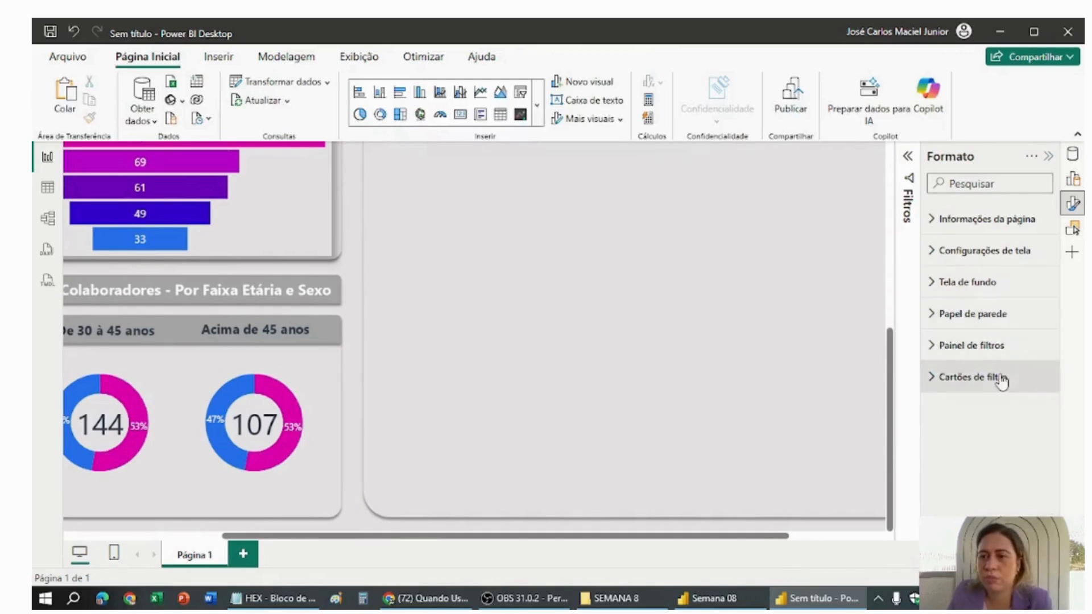
pyautogui.click(1073, 181)
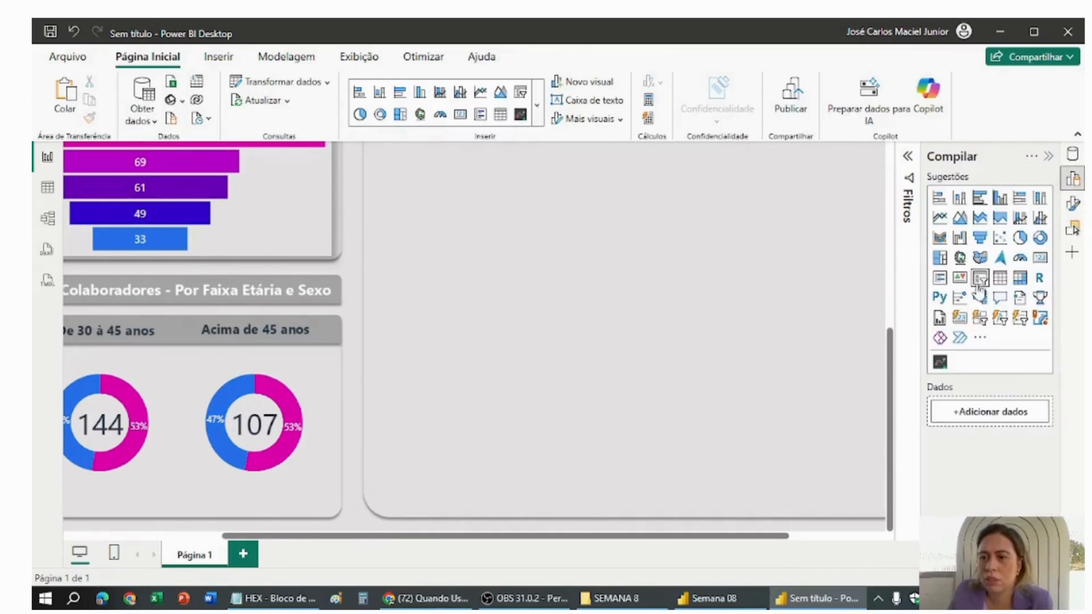
pyautogui.click(985, 306)
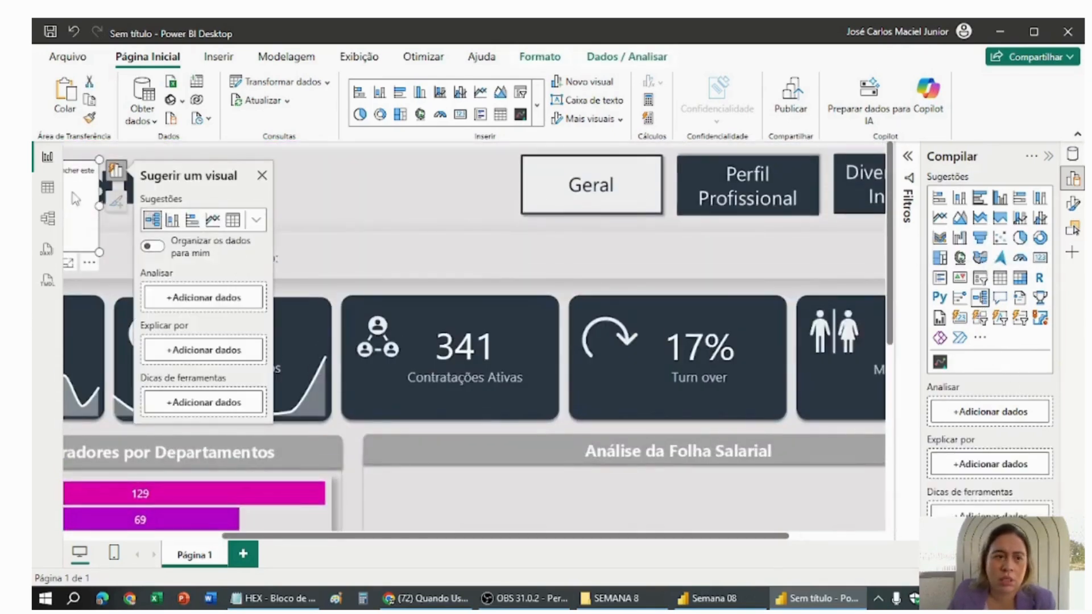
# Move the new empty decomposition tree into the blank area of the Análise da Folha Salarial section.
pyautogui.moveTo(72, 192); pyautogui.dragTo(564, 477)
pyautogui.scroll(-3, 569, 466)
pyautogui.scroll(3, 569, 455)
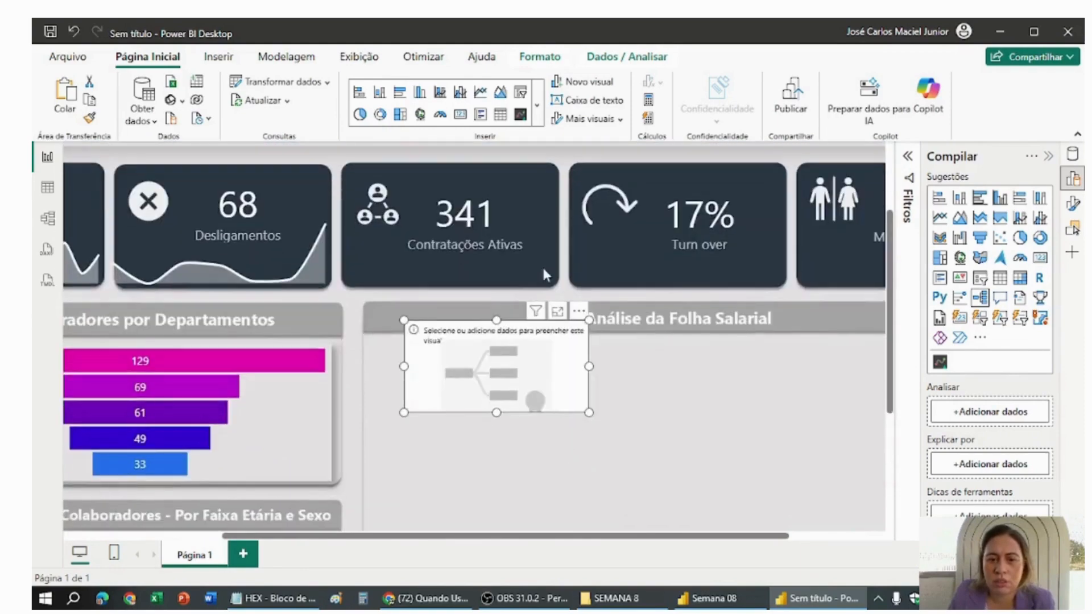
pyautogui.scroll(-2, 541, 352)
pyautogui.scroll(1, 550, 327)
pyautogui.scroll(-1, 553, 333)
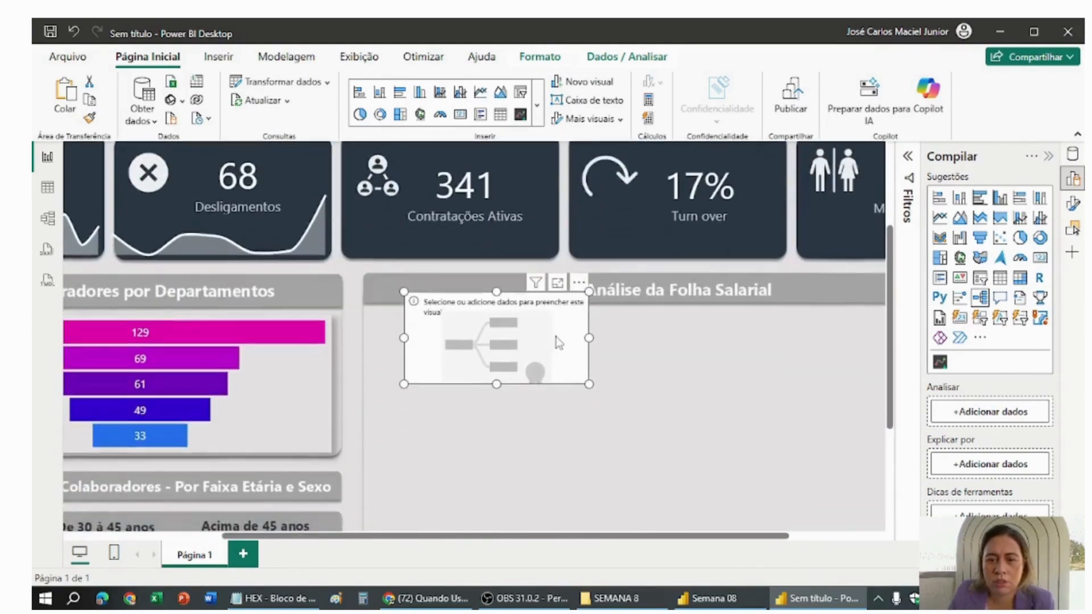
pyautogui.moveTo(891, 393); pyautogui.dragTo(892, 492)
pyautogui.moveTo(563, 173); pyautogui.dragTo(541, 309)
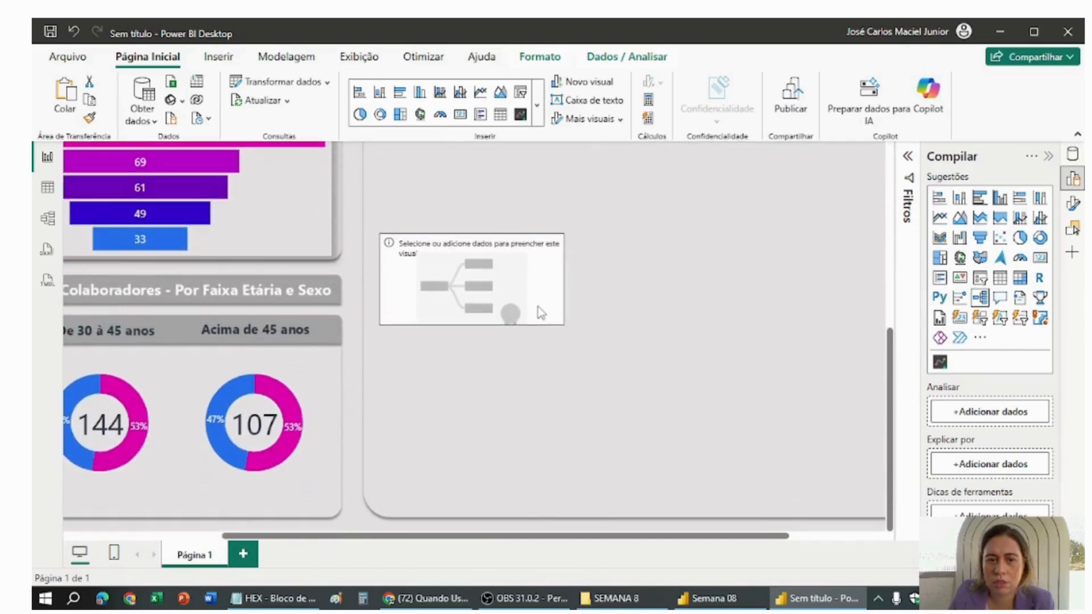
# Set Folha Salarial2 from the Funcionários table as the new tree's analysed measure and enlarge the visual.
pyautogui.click(993, 414)
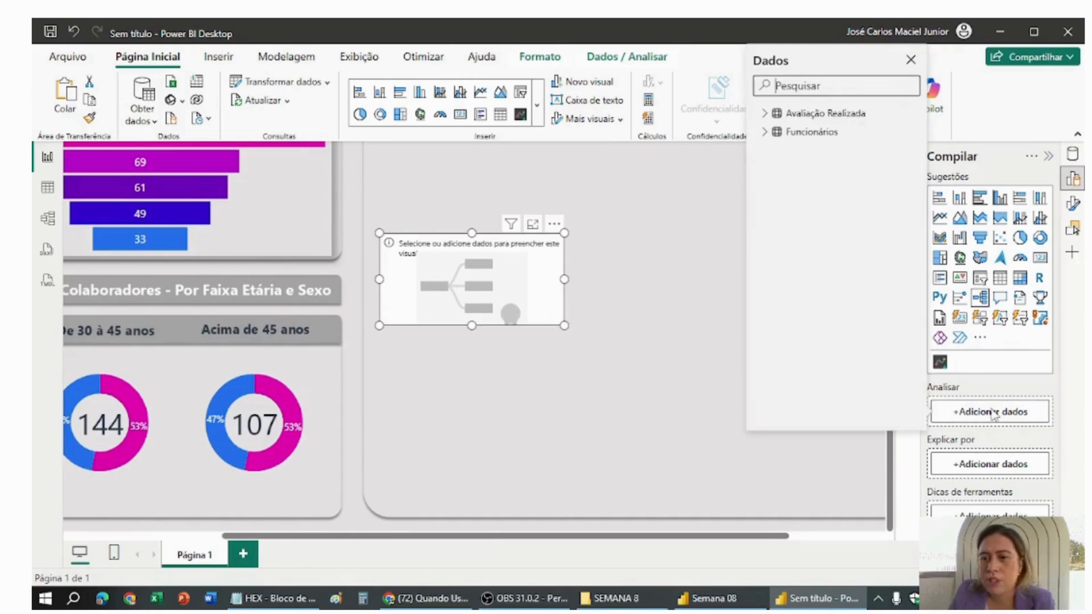
pyautogui.click(765, 132)
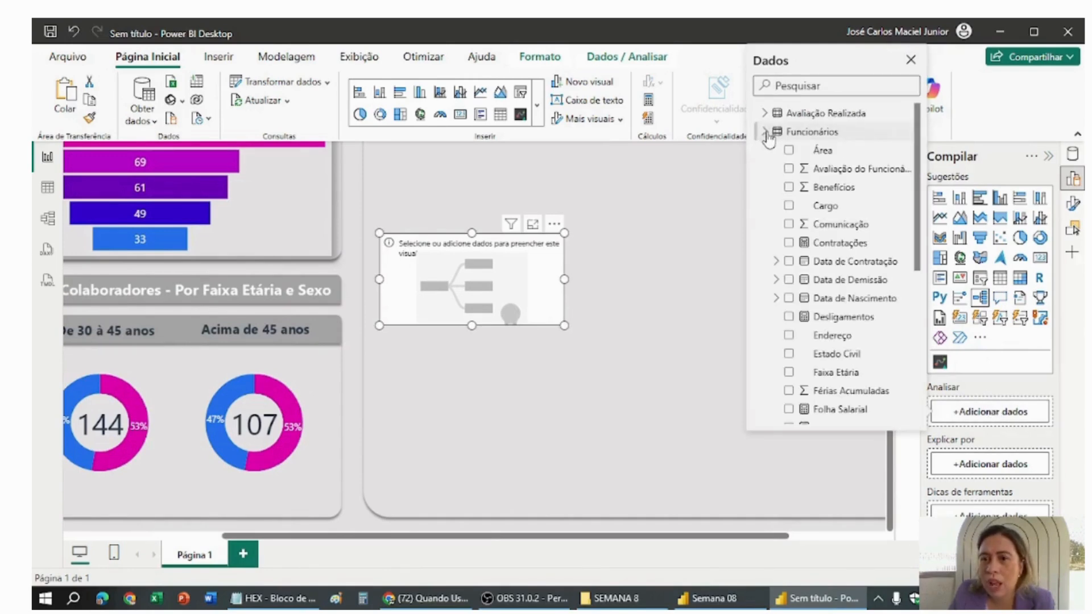
pyautogui.scroll(-3, 864, 346)
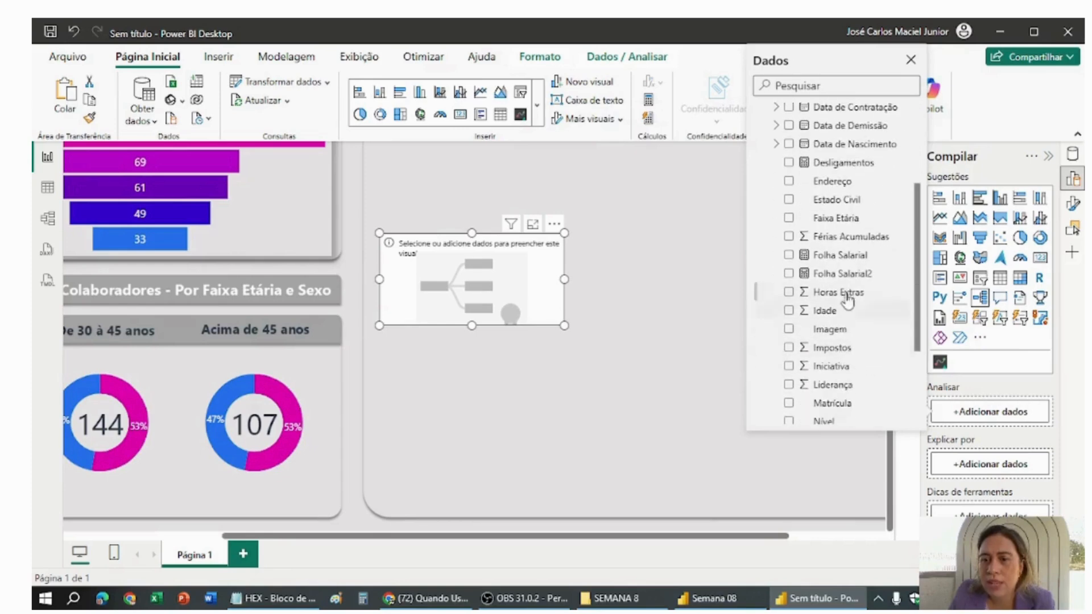
pyautogui.click(856, 275)
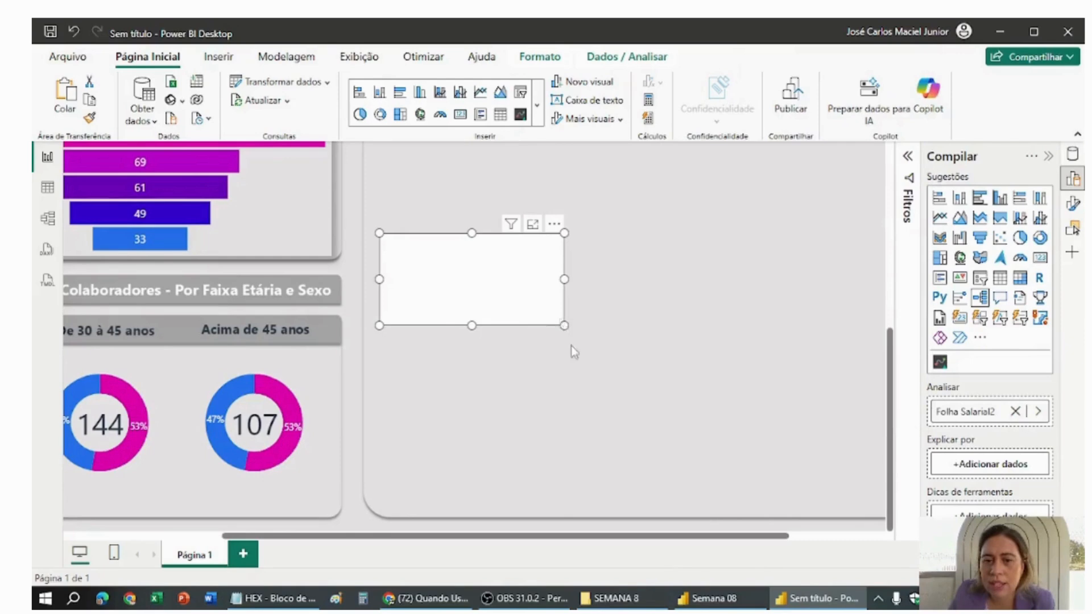
pyautogui.moveTo(564, 325); pyautogui.dragTo(583, 395)
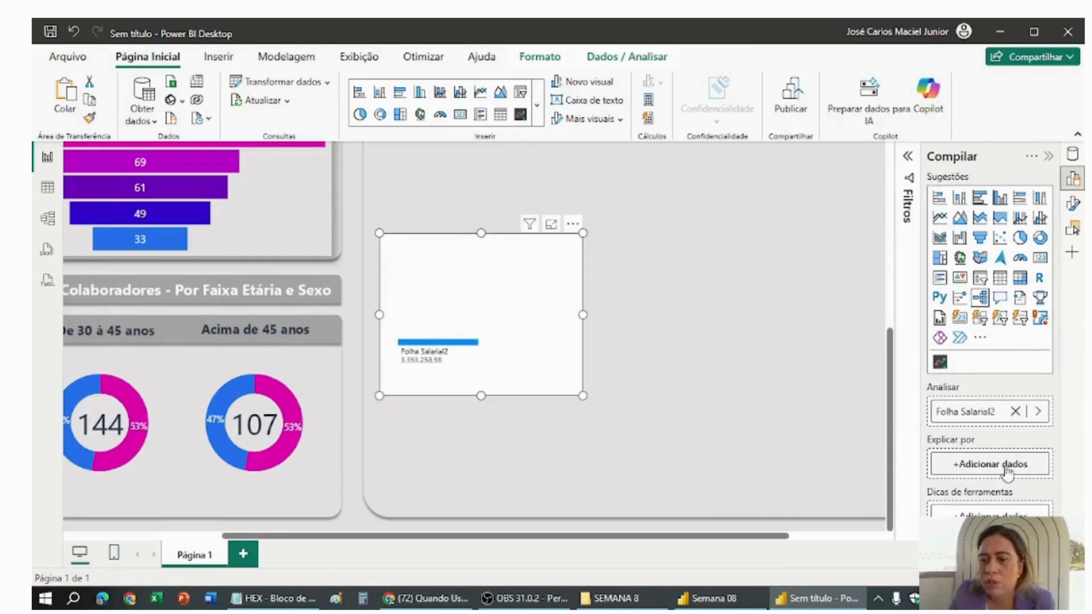
# Add the Área field from the Funcionários table to the new tree's Explicar por fields.
pyautogui.click(1007, 464)
pyautogui.click(763, 184)
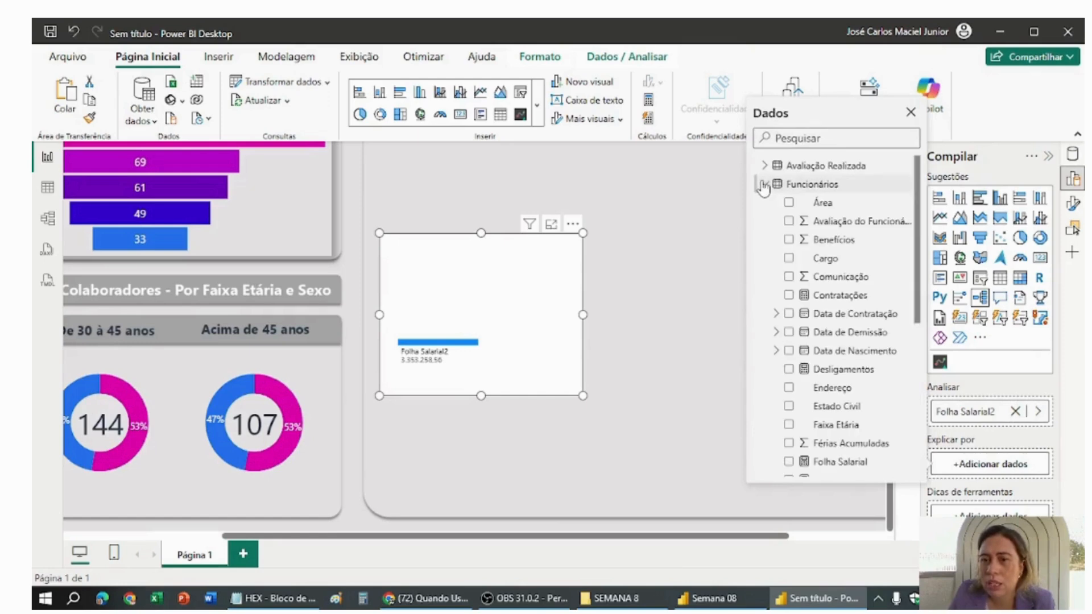
pyautogui.click(833, 210)
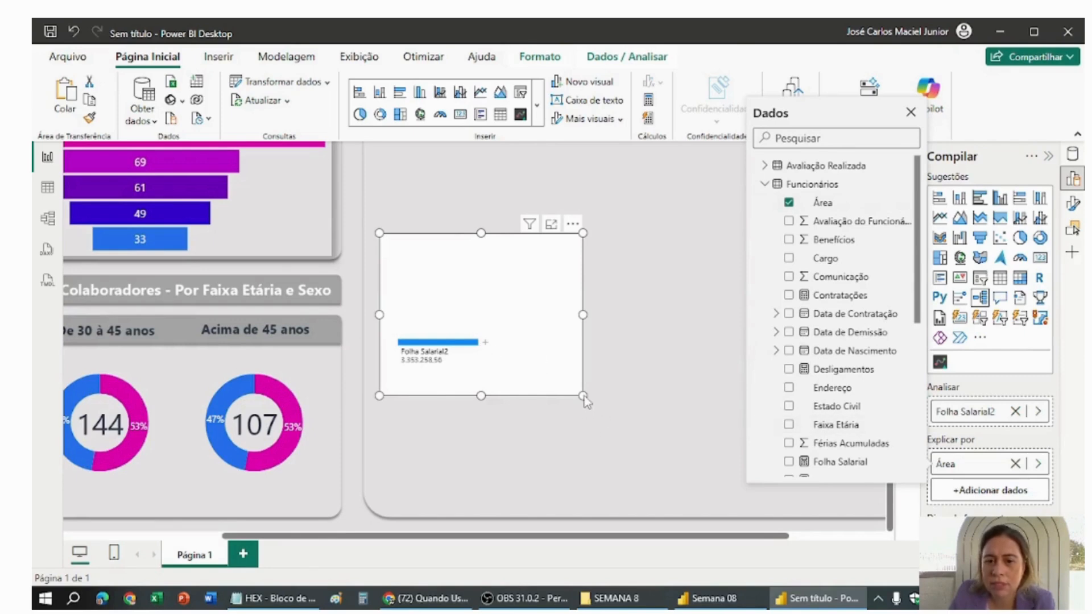
# Enlarge the decomposition tree and expand its Folha Salarial2 node by Área.
pyautogui.moveTo(586, 401); pyautogui.dragTo(670, 478)
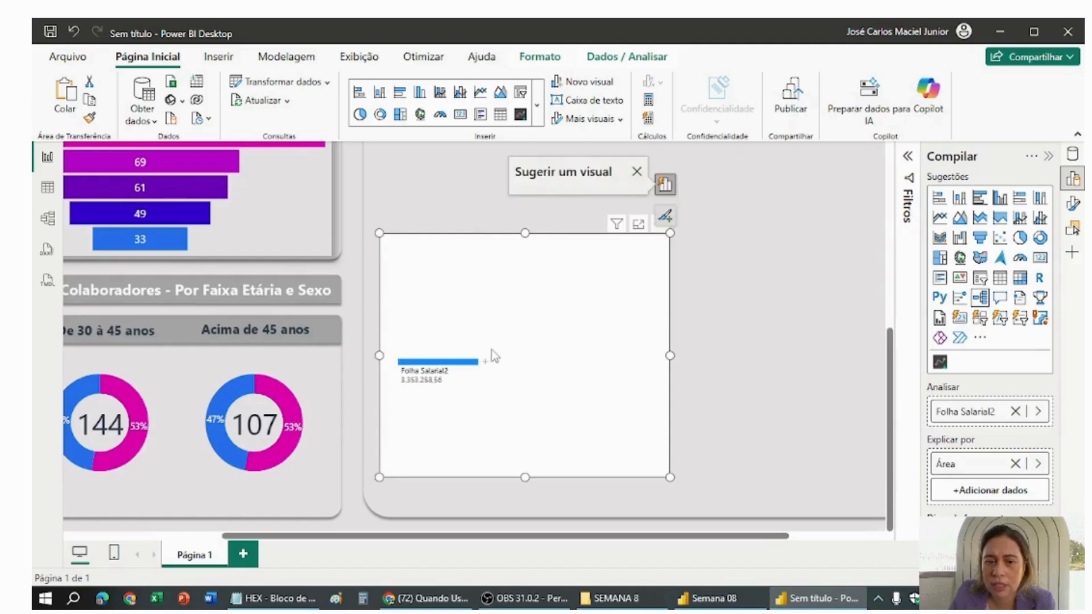
pyautogui.click(489, 369)
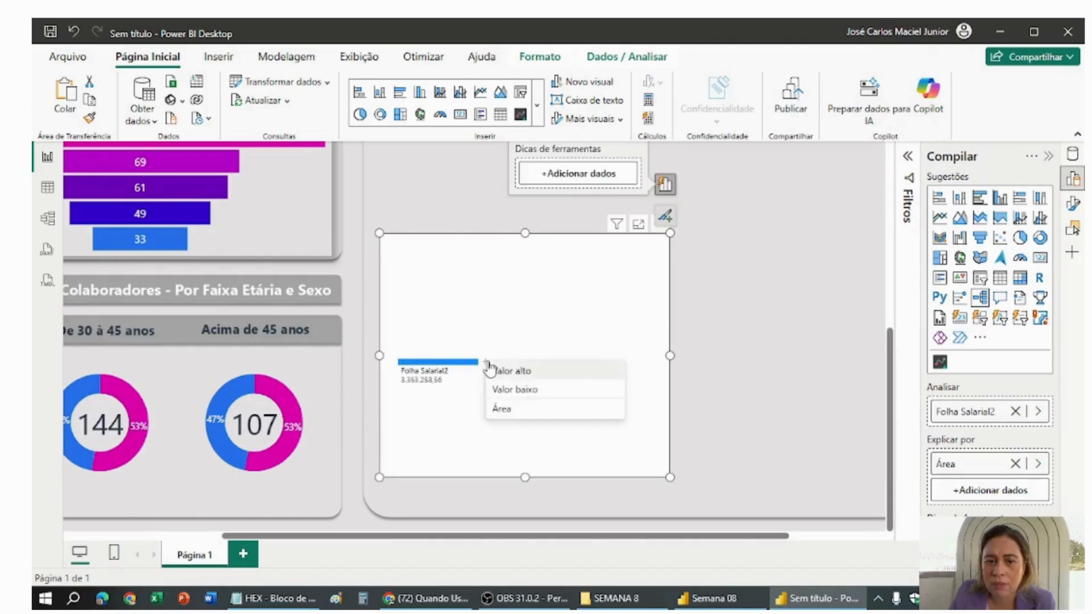
pyautogui.click(503, 415)
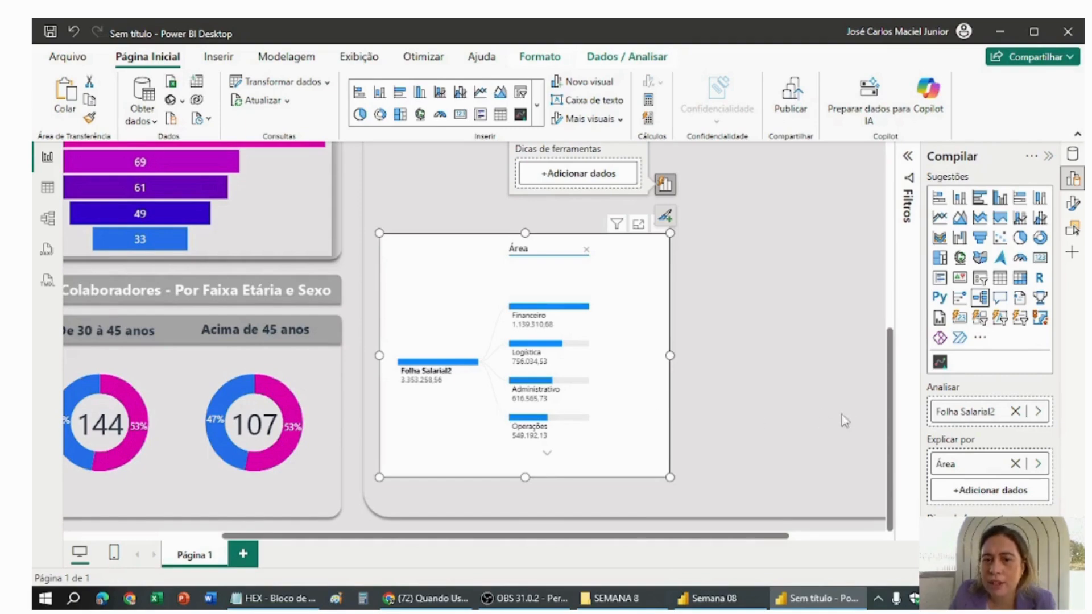
# Add the Nível field from the Funcionários table to the tree's Explicar por fields.
pyautogui.click(982, 499)
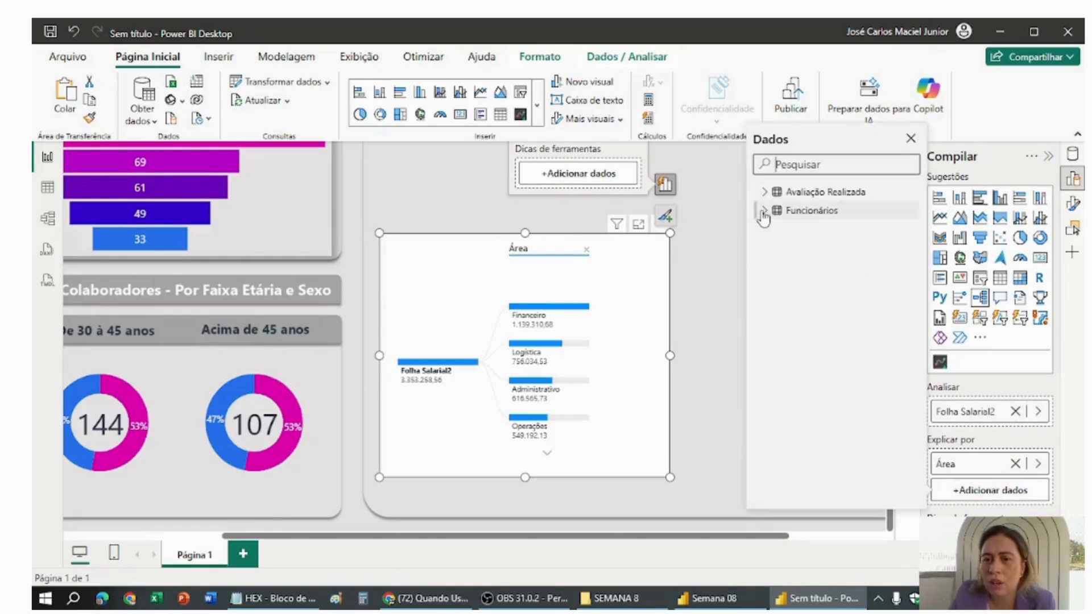
pyautogui.click(780, 211)
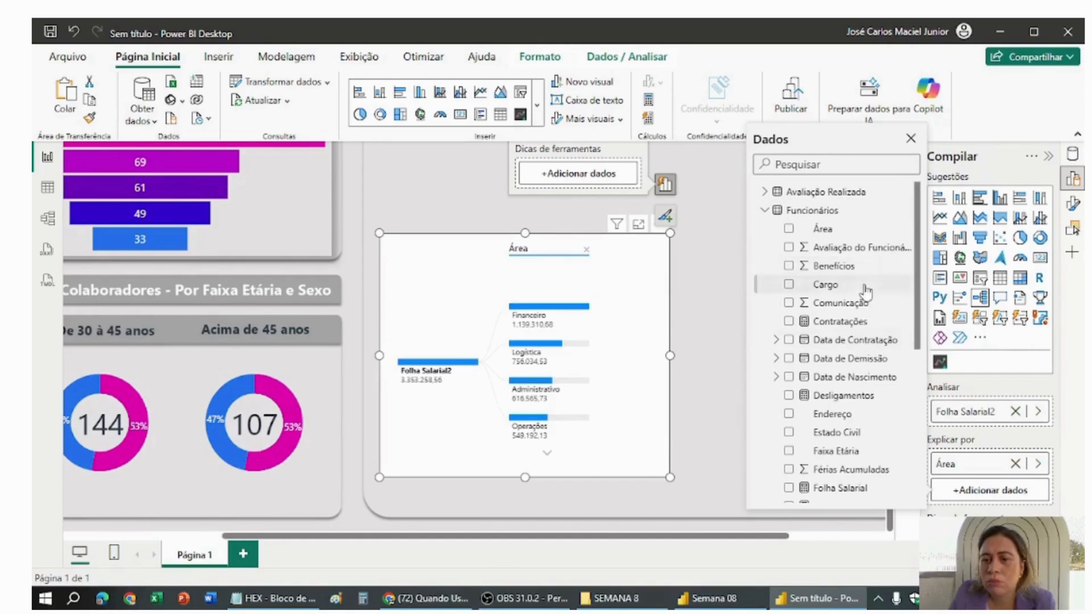
pyautogui.scroll(-3, 866, 293)
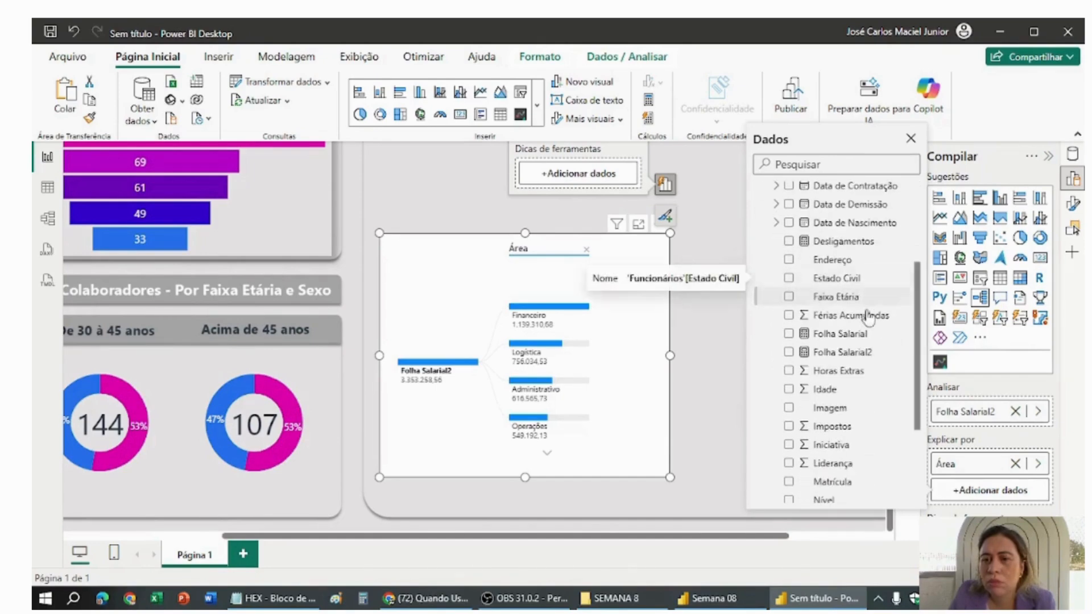
pyautogui.scroll(3, 868, 319)
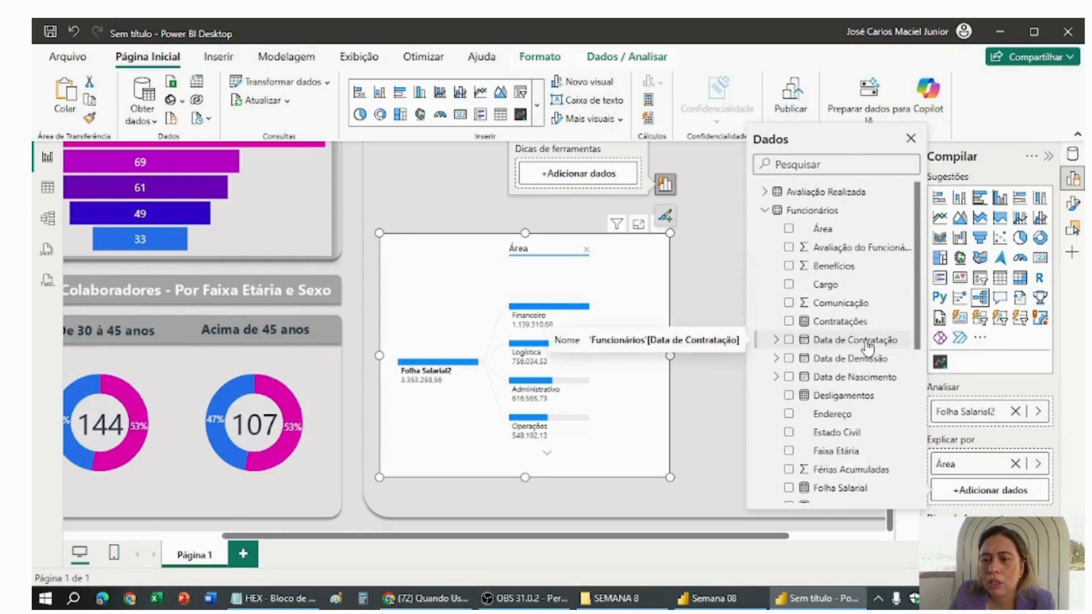
pyautogui.scroll(-5, 867, 345)
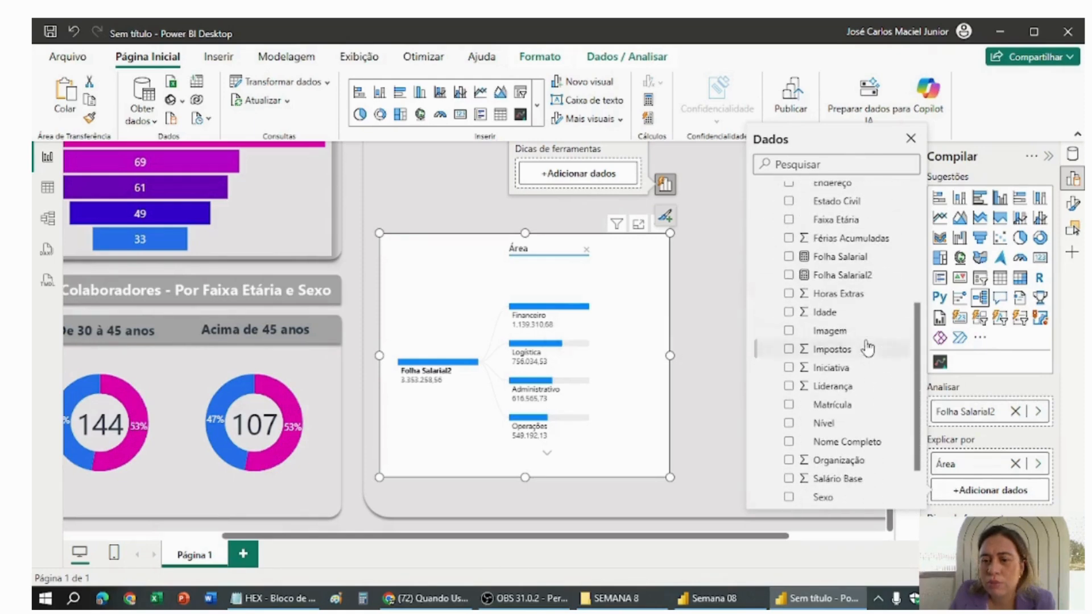
pyautogui.click(823, 423)
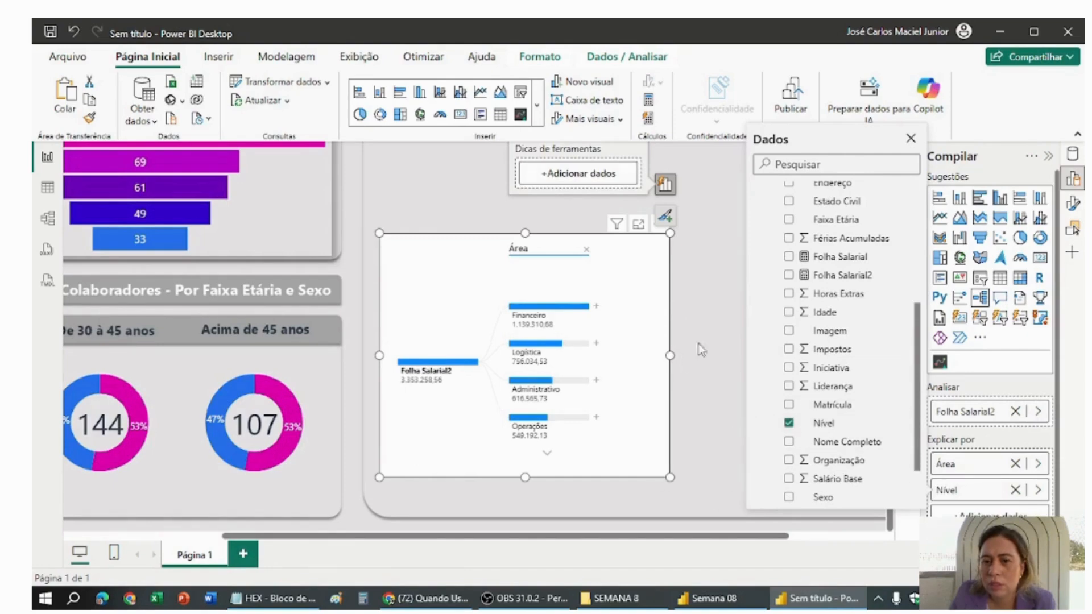
pyautogui.click(697, 232)
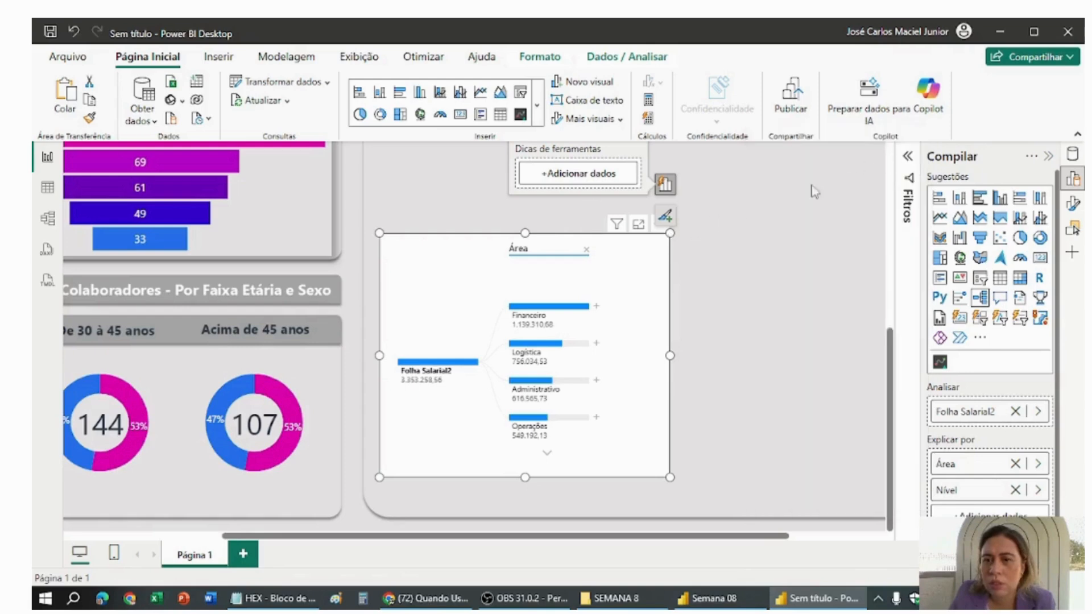
# Enlarge the tree further across the section and expand the Financeiro node with the Valor alto split.
pyautogui.moveTo(671, 233); pyautogui.dragTo(847, 164)
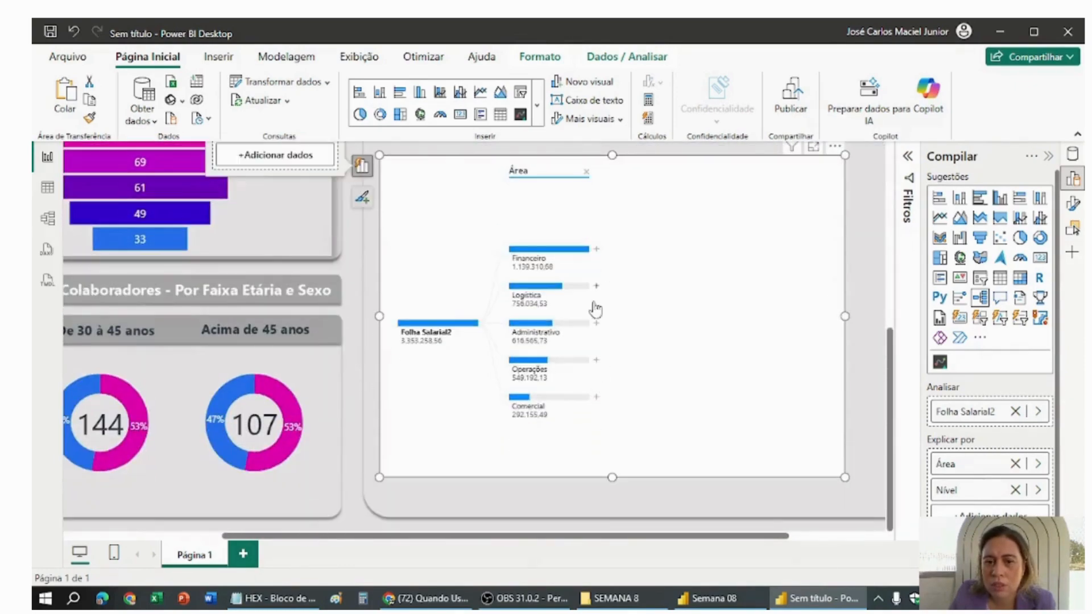
pyautogui.click(596, 249)
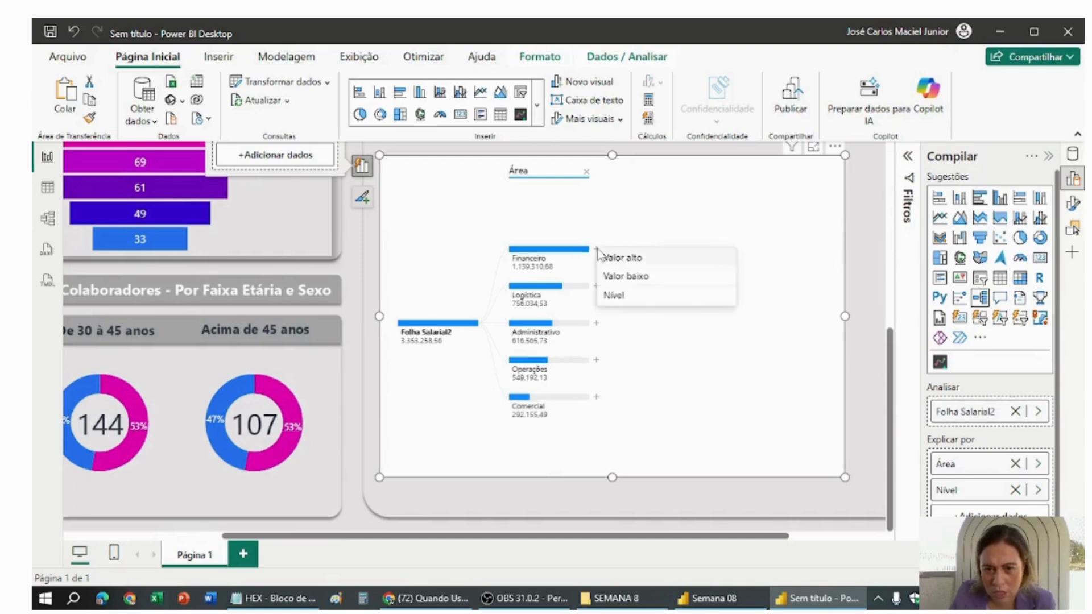
pyautogui.click(635, 259)
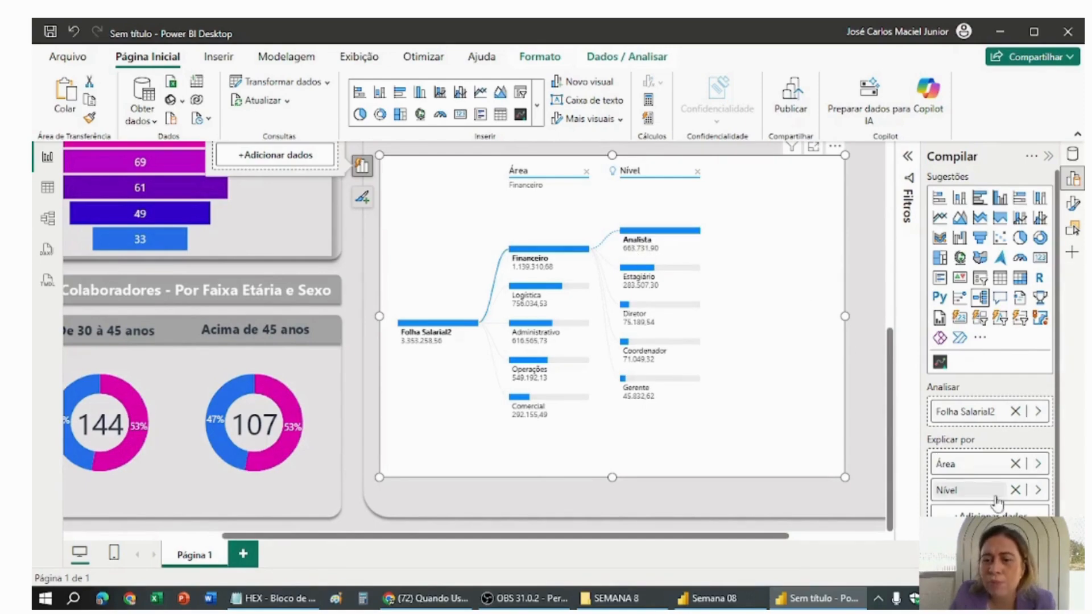
# Add the Cargo field from Funcionários to Explicar por and expand the Analista node with the Valor alto split.
pyautogui.click(973, 513)
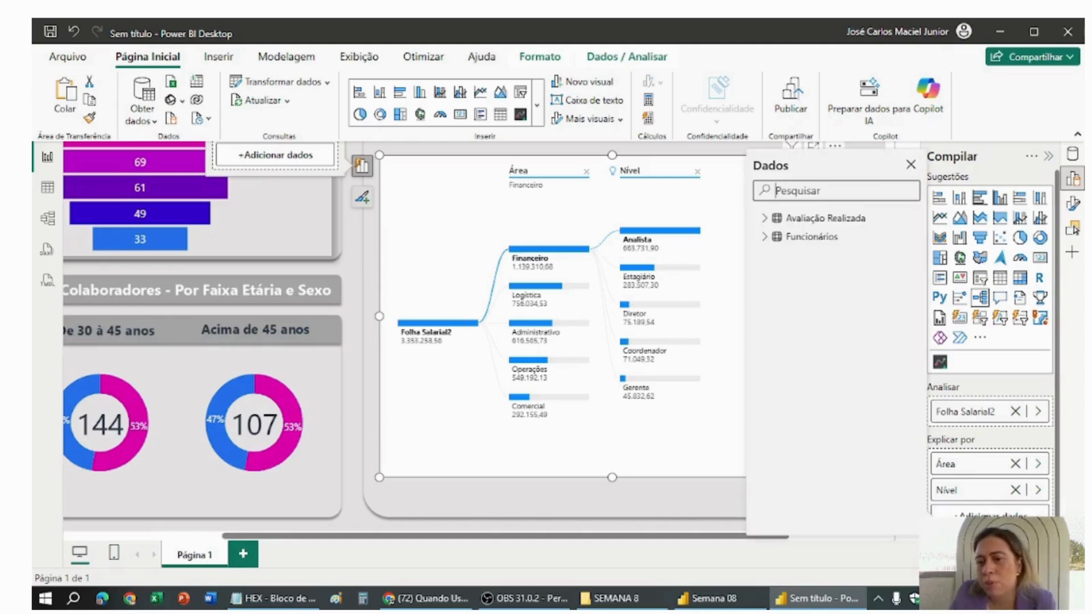
pyautogui.click(766, 238)
pyautogui.click(826, 311)
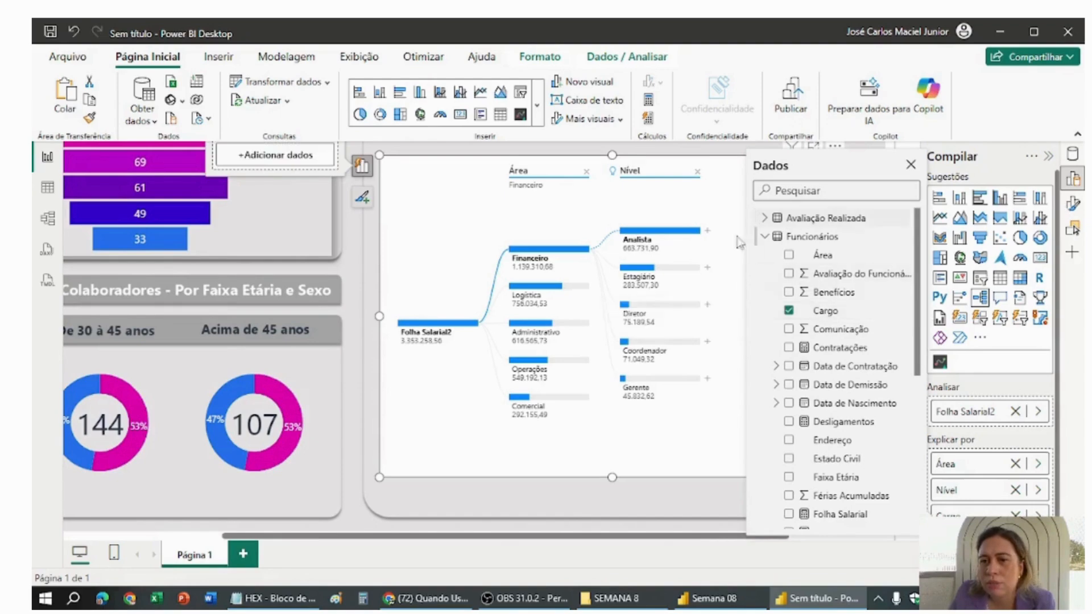
pyautogui.click(708, 231)
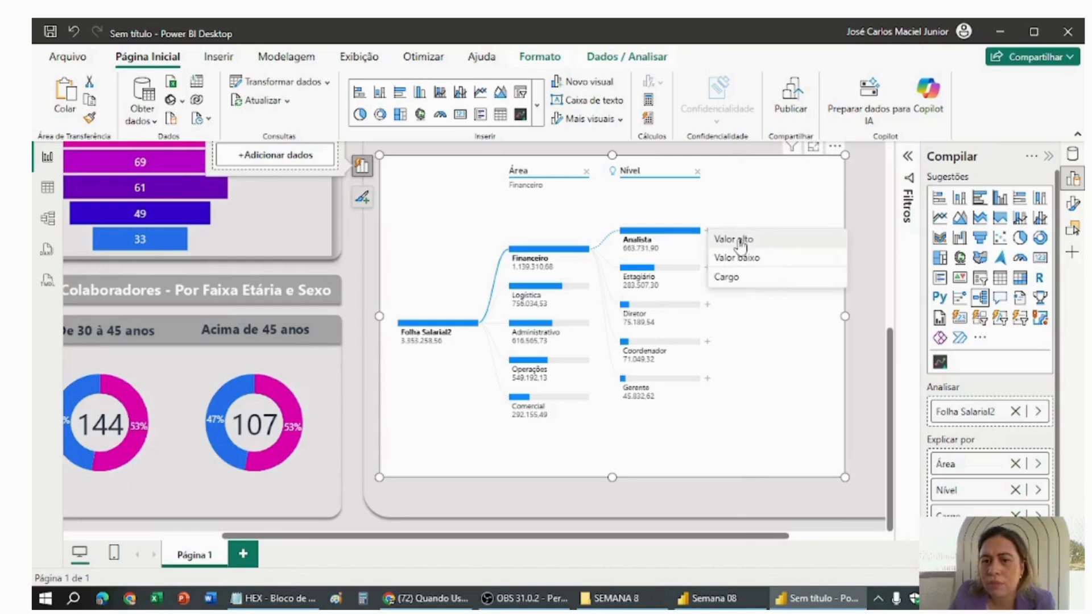
pyautogui.click(742, 240)
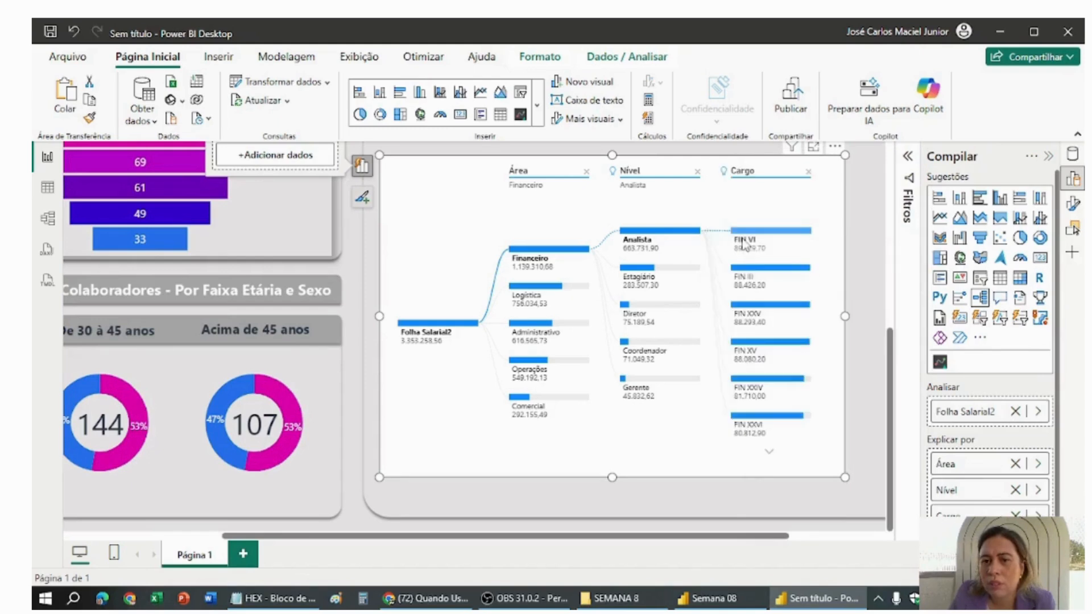
# Collapse the Compilar pane and widen the decomposition tree toward the right edge of the Análise da Folha Salarial section.
pyautogui.scroll(5, 875, 302)
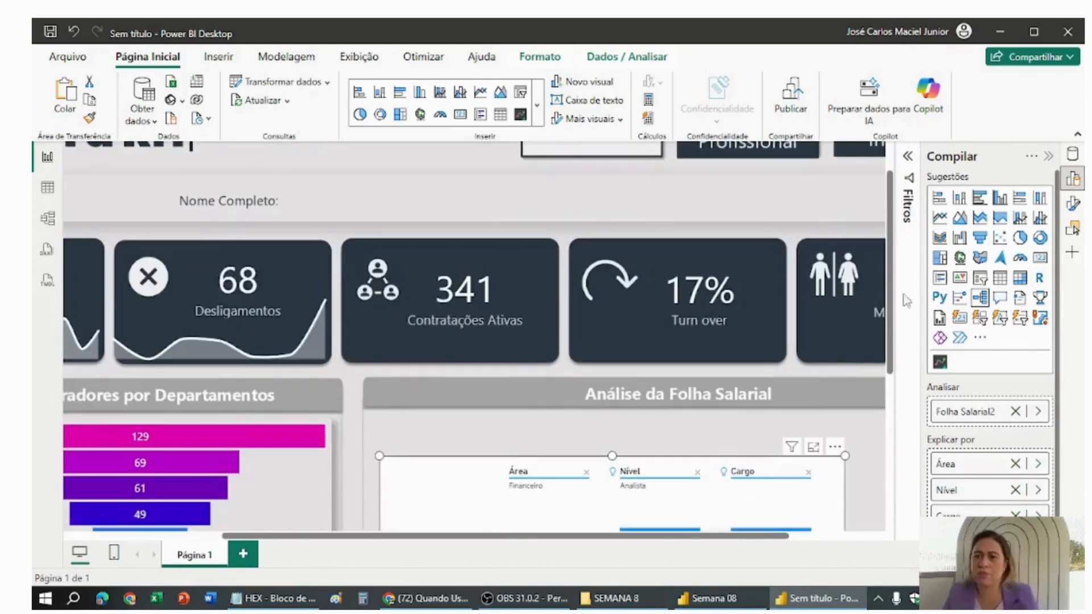
pyautogui.click(1049, 156)
pyautogui.scroll(-1, 932, 444)
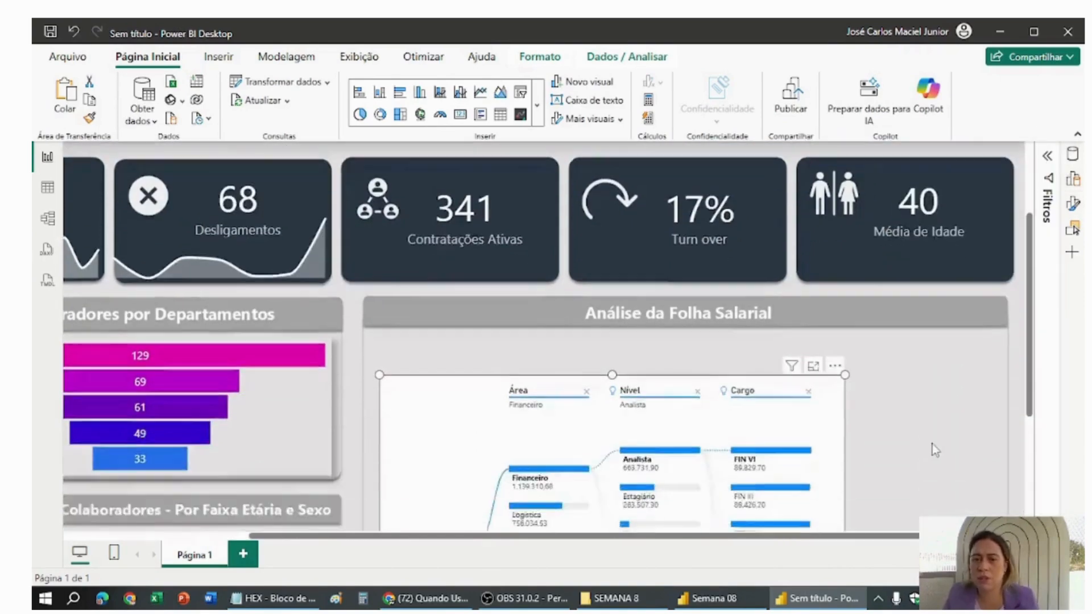
pyautogui.scroll(-3, 932, 443)
pyautogui.scroll(4, 933, 443)
pyautogui.scroll(-5, 909, 450)
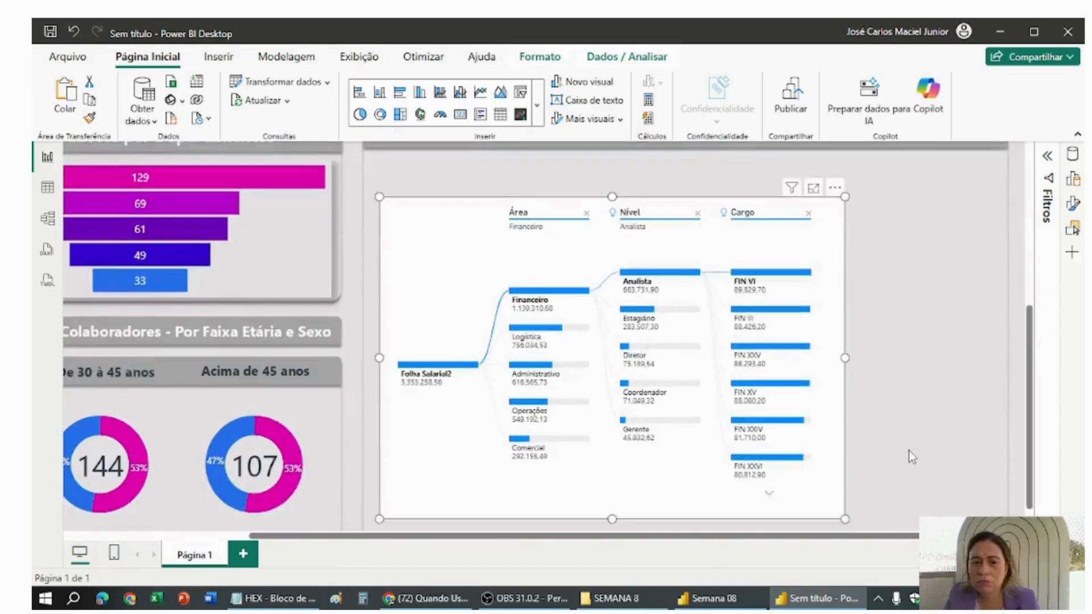
pyautogui.scroll(-1, 908, 450)
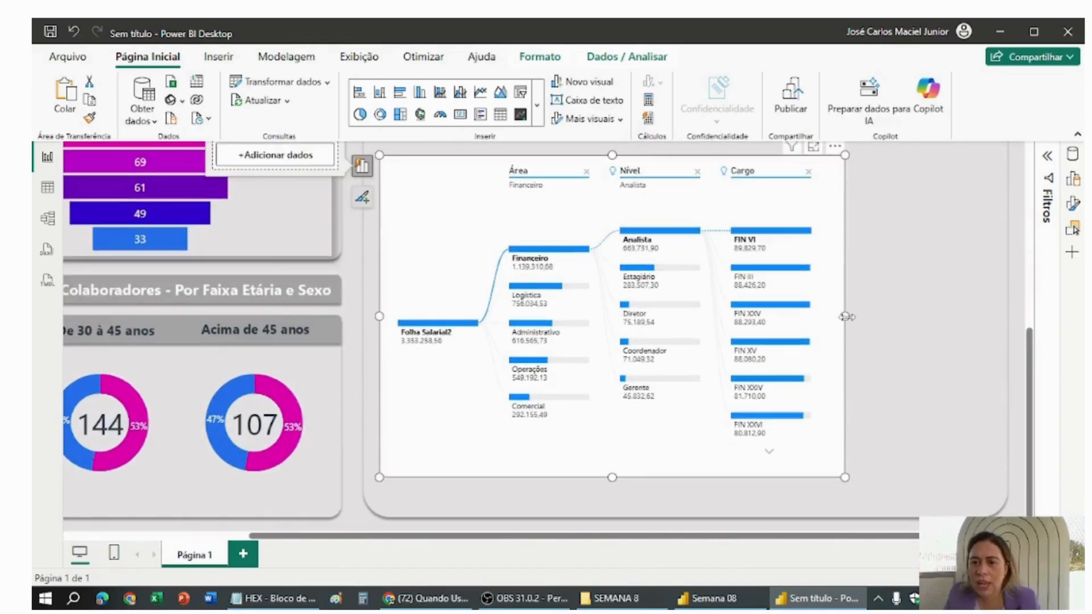
pyautogui.moveTo(846, 317); pyautogui.dragTo(990, 321)
# Increase the tree's height to fill the section from just below the Análise da Folha Salarial heading to the card's lower edge.
pyautogui.scroll(6, 938, 349)
pyautogui.scroll(-3, 936, 349)
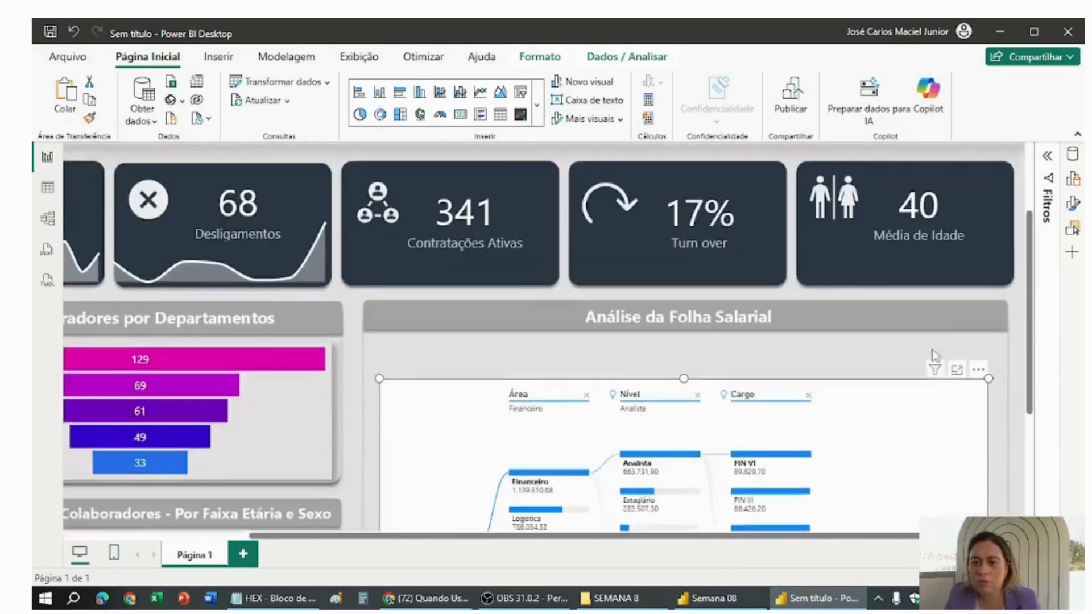
pyautogui.click(933, 578)
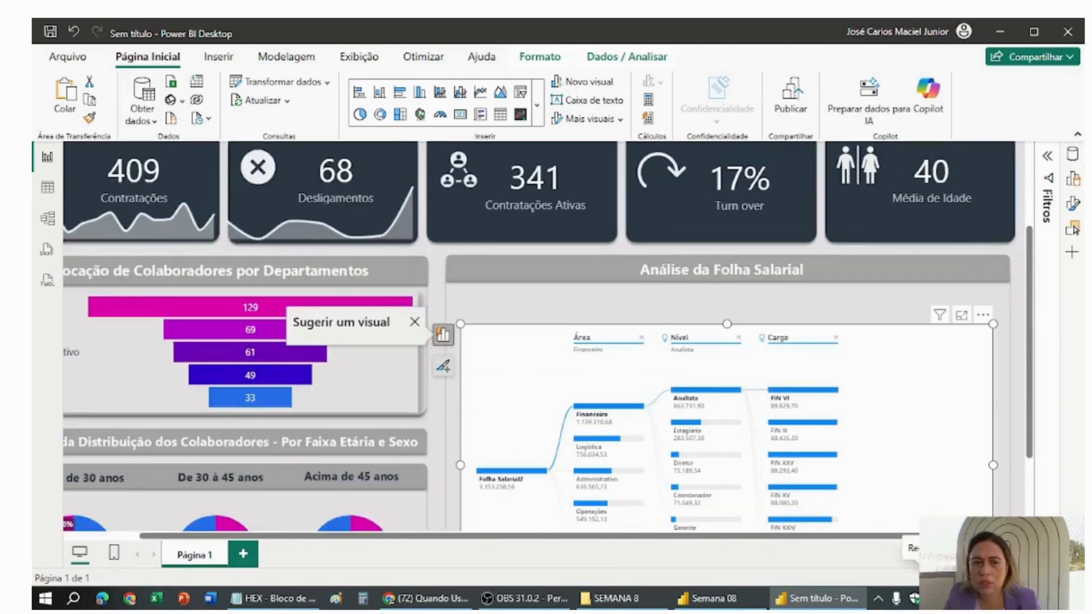
pyautogui.click(933, 578)
pyautogui.scroll(-1, 893, 330)
pyautogui.scroll(4, 796, 426)
pyautogui.scroll(-4, 810, 441)
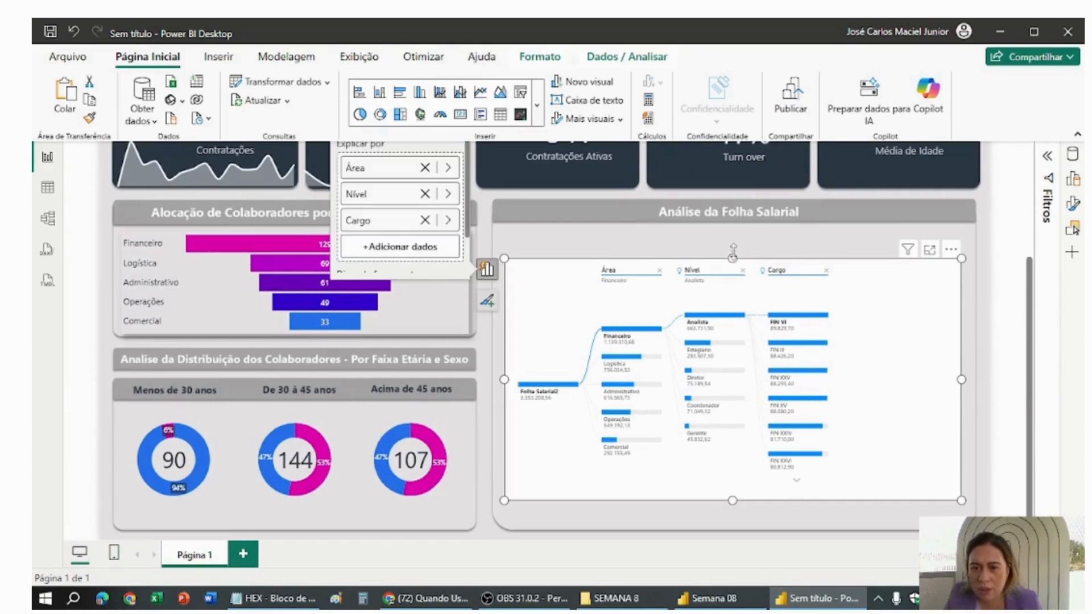
pyautogui.moveTo(732, 256); pyautogui.dragTo(734, 231)
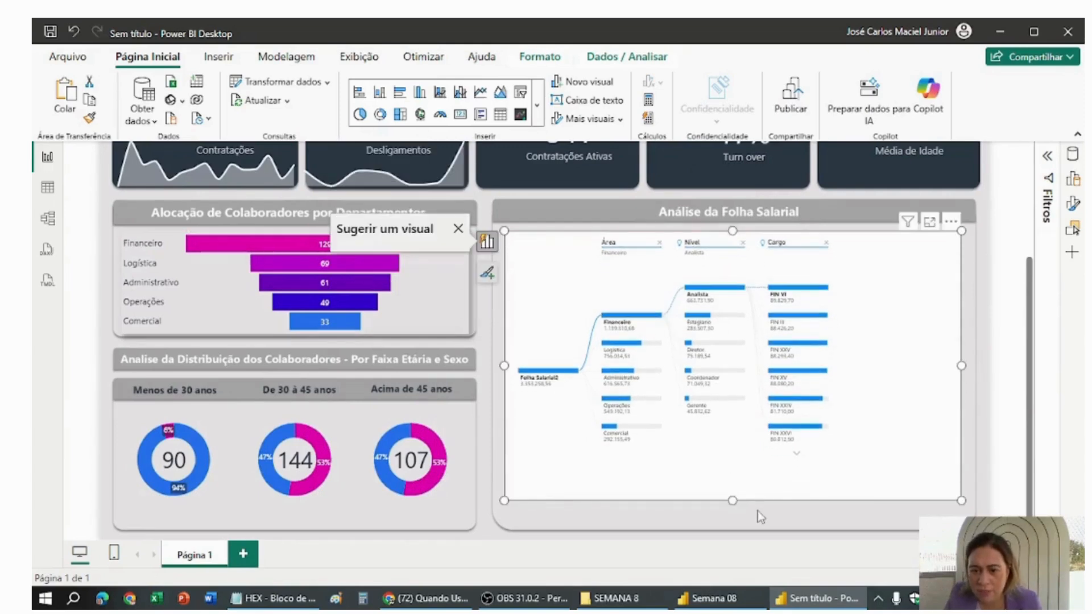
pyautogui.moveTo(733, 500); pyautogui.dragTo(734, 515)
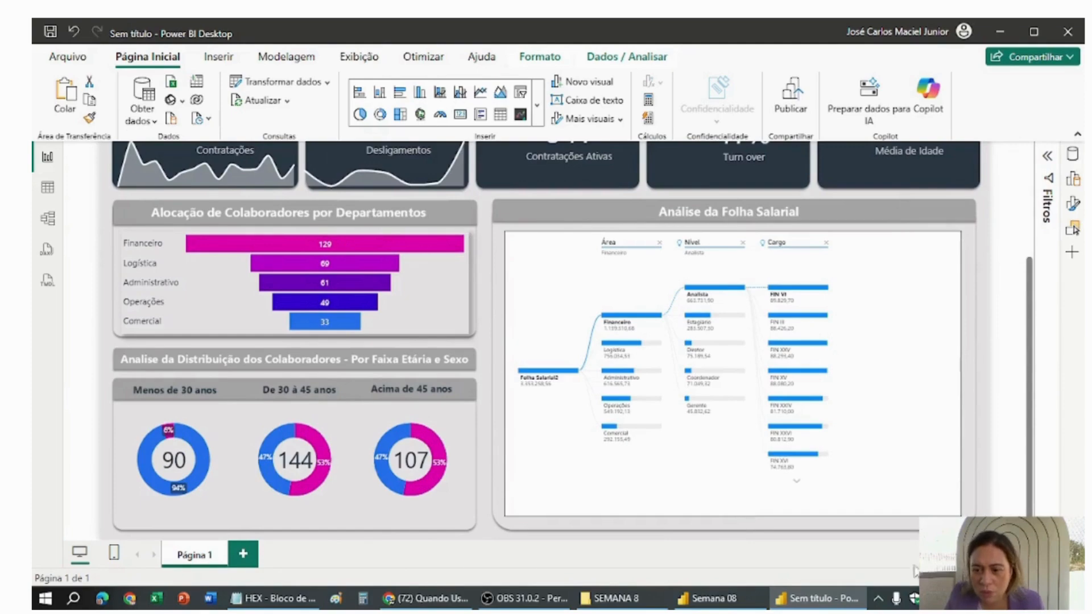
# Select the Comercial area in the decomposition tree and examine its payroll breakdown by Nível and Cargo.
pyautogui.click(1015, 577)
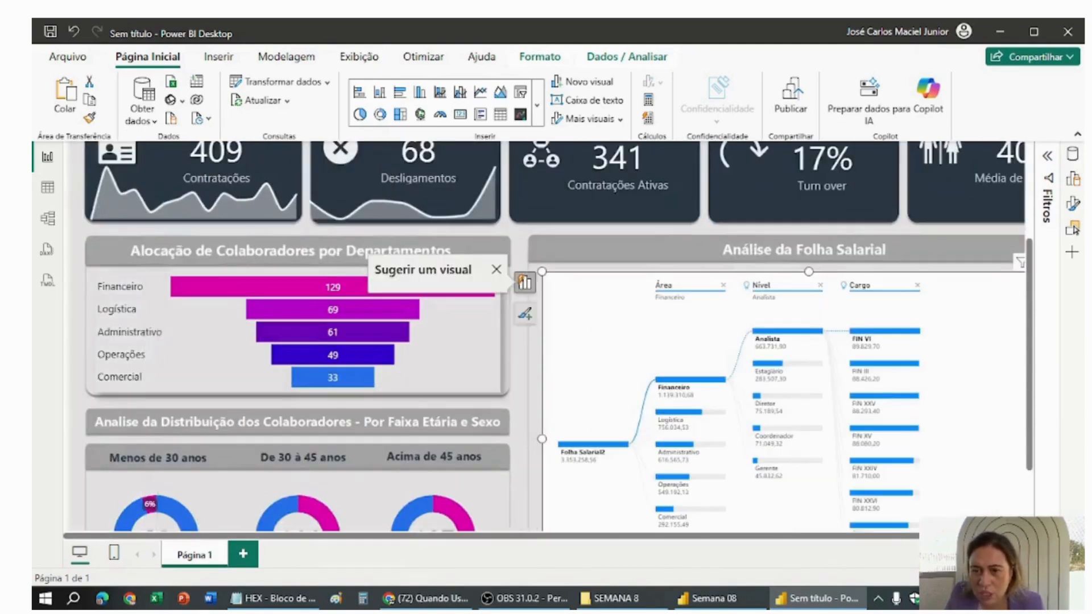
pyautogui.click(1015, 578)
pyautogui.moveTo(671, 530); pyautogui.dragTo(842, 541)
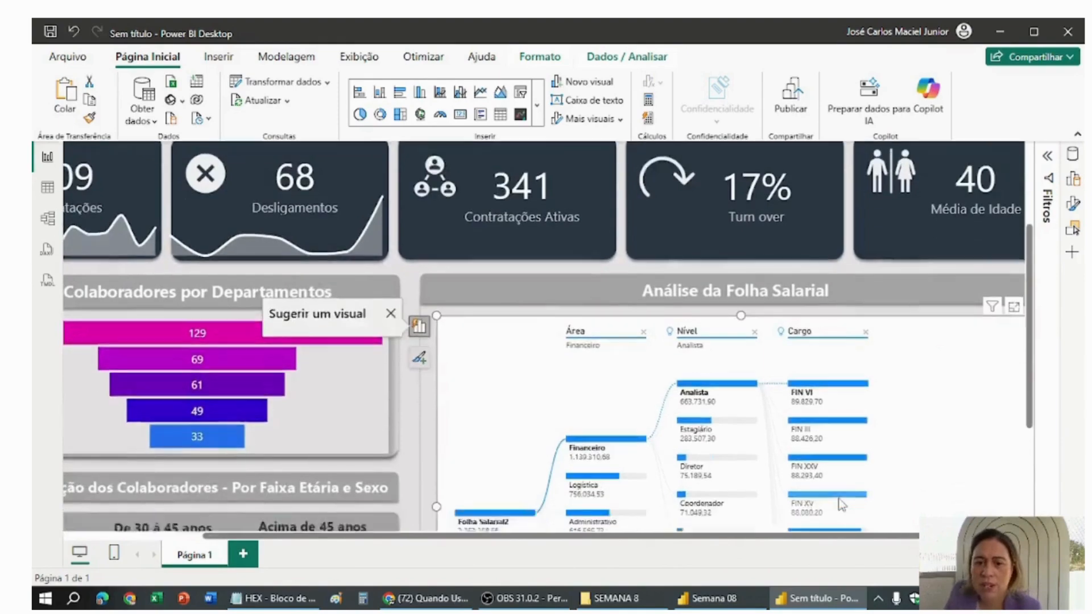
pyautogui.scroll(-2, 841, 505)
pyautogui.moveTo(1035, 342); pyautogui.dragTo(1033, 428)
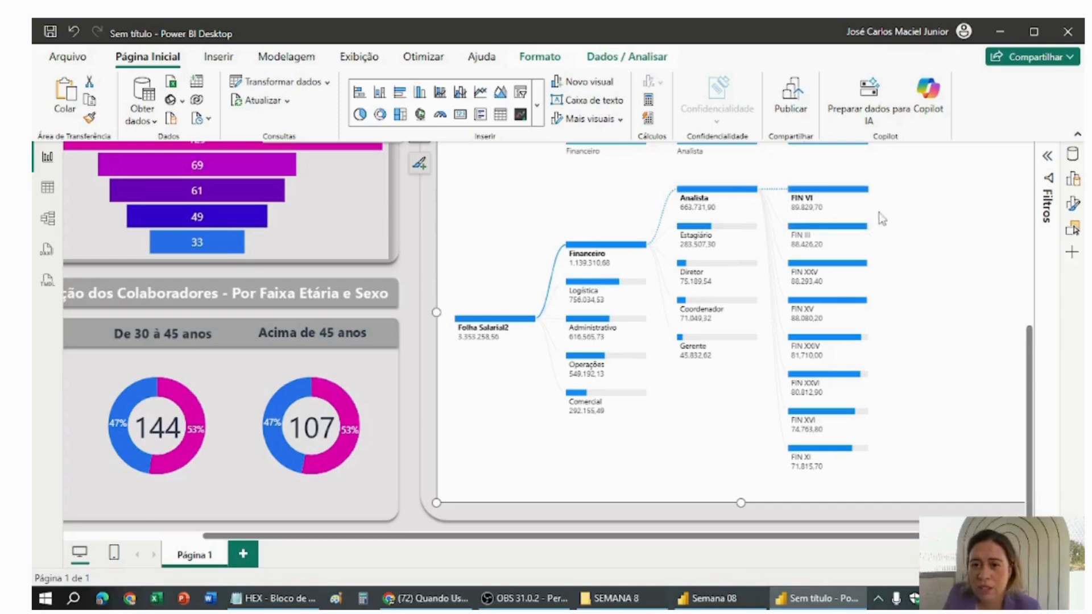
pyautogui.moveTo(802, 212)
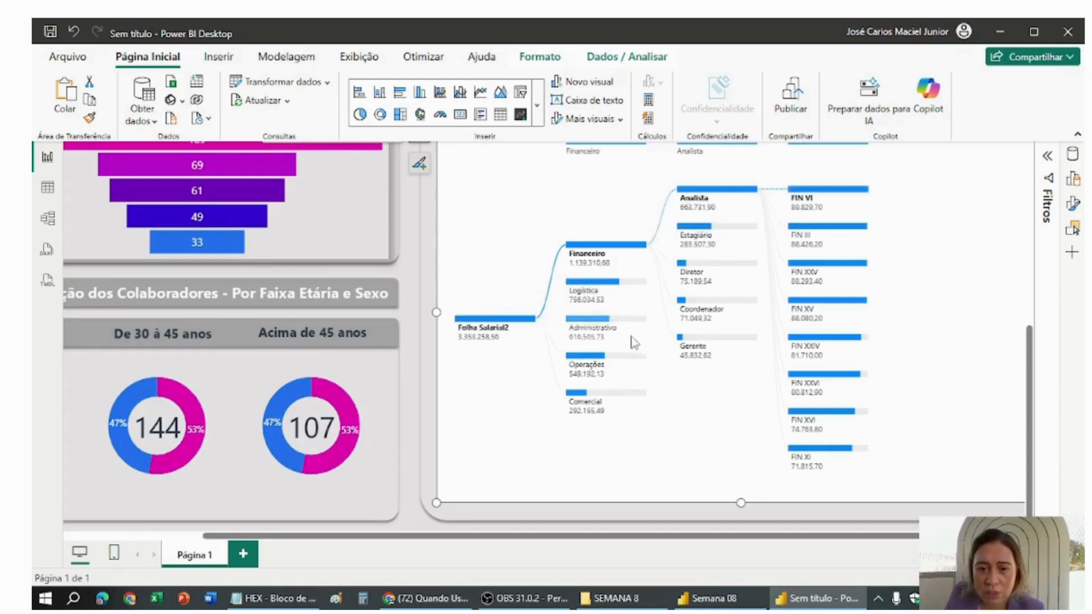
pyautogui.click(577, 394)
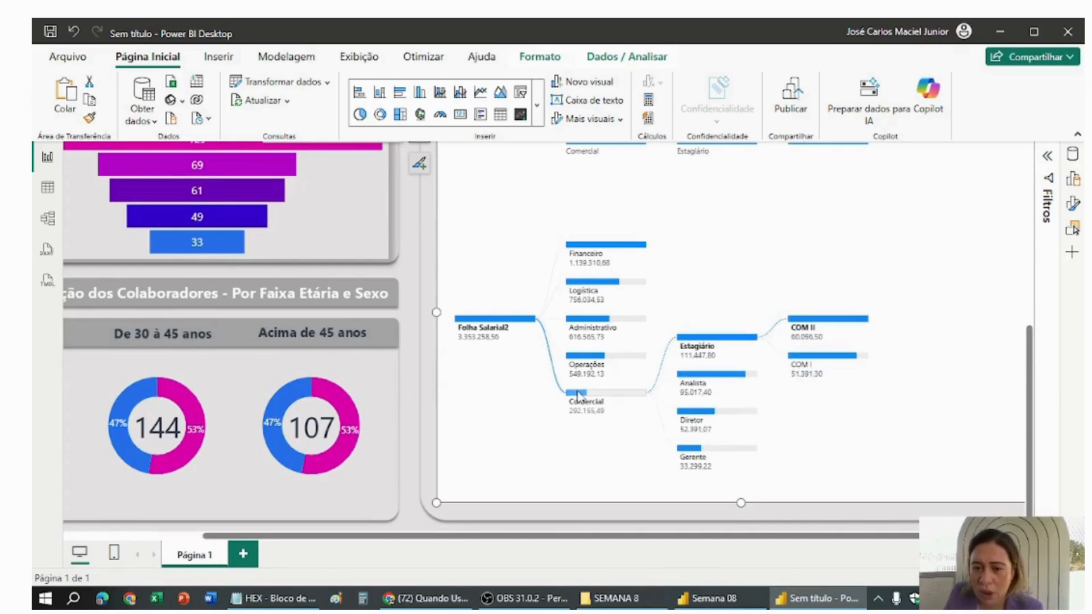
pyautogui.moveTo(578, 394)
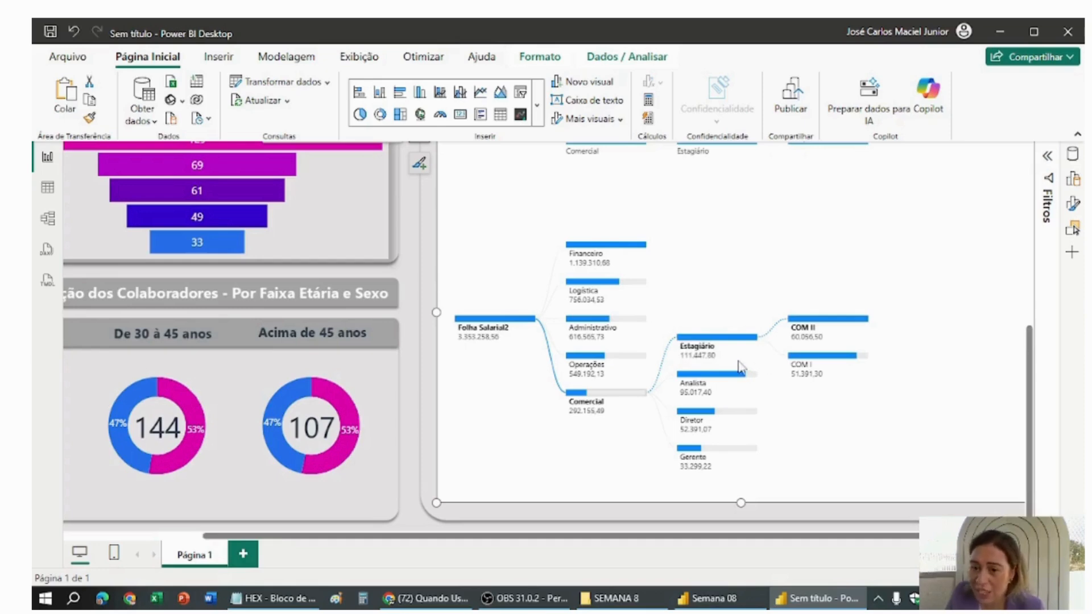
pyautogui.moveTo(756, 348)
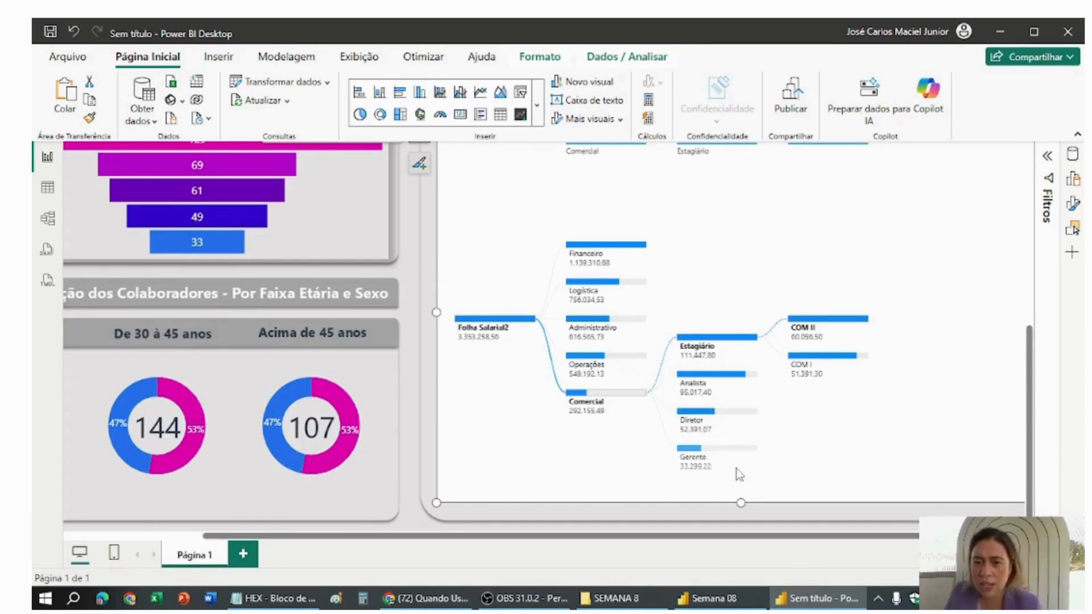
pyautogui.scroll(1, 753, 406)
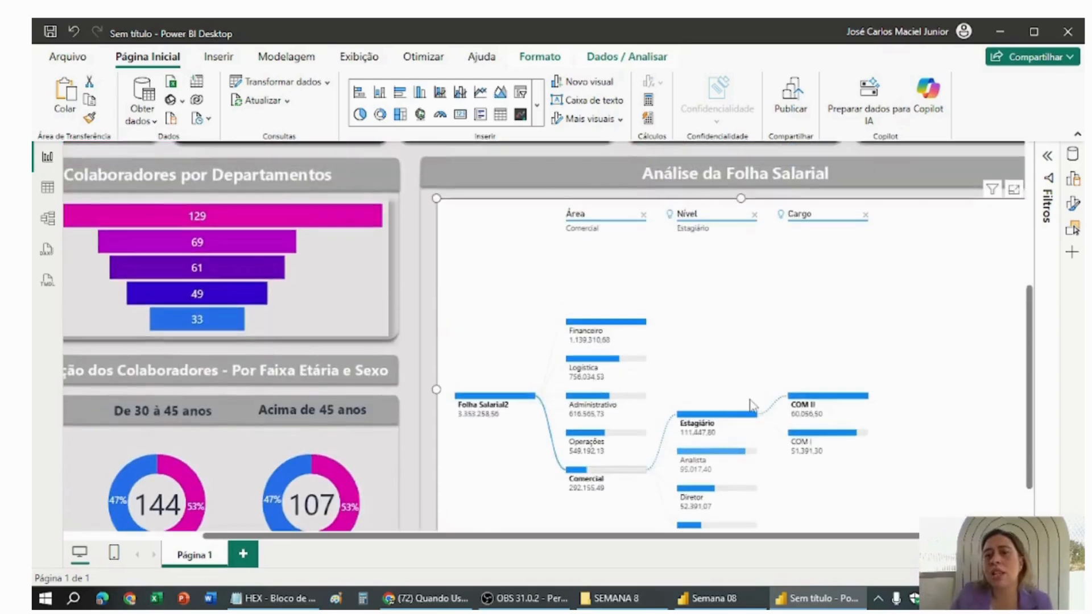
pyautogui.scroll(-1, 753, 406)
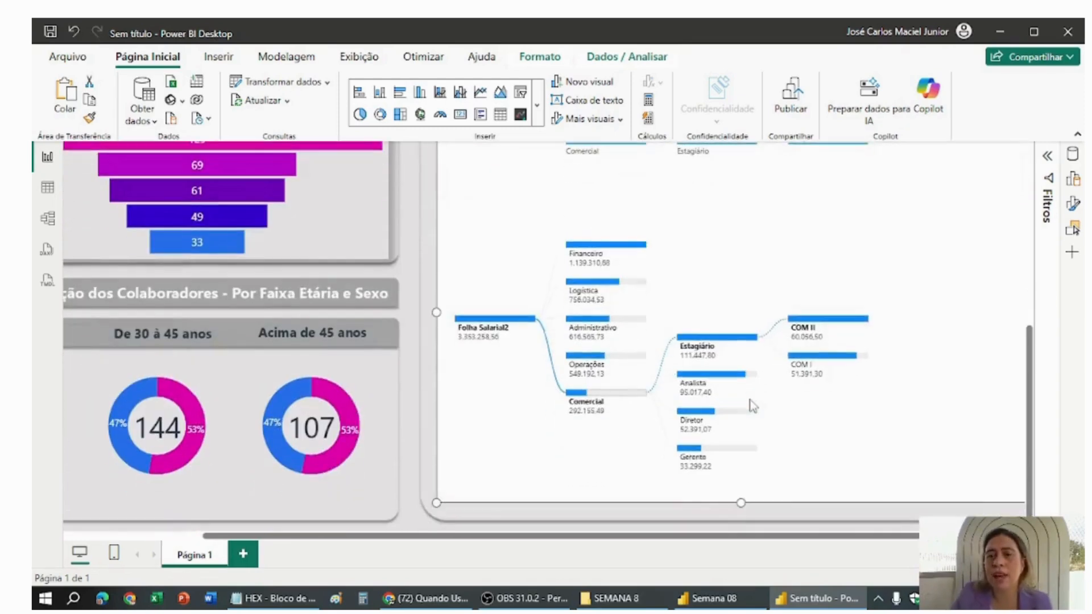
# Compare the Operações and Comercial payroll breakdowns in the decomposition tree, leaving the Operações area selected.
pyautogui.click(600, 358)
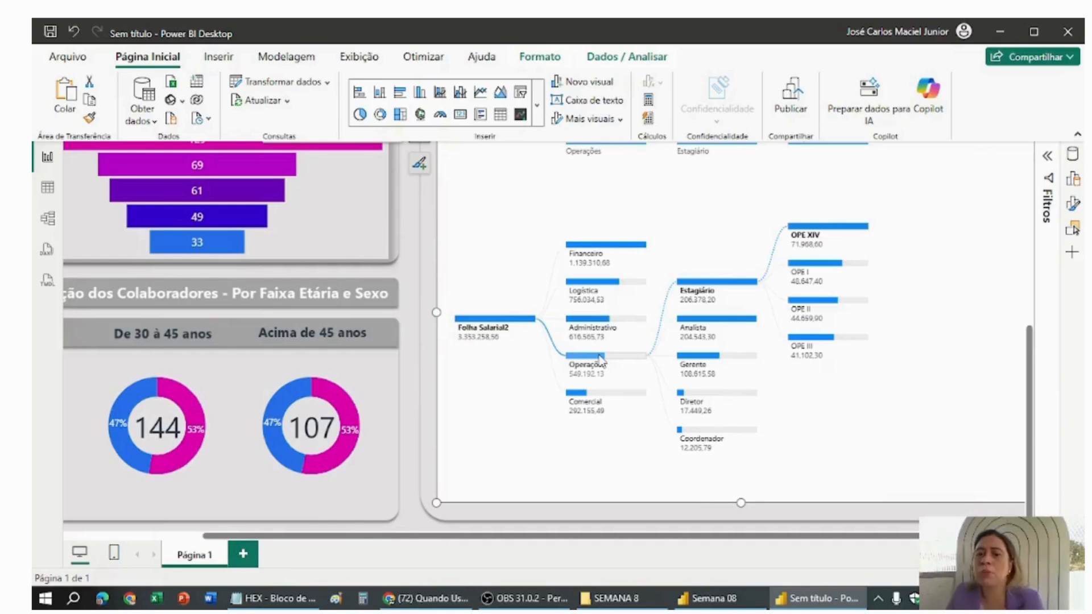
pyautogui.moveTo(600, 358)
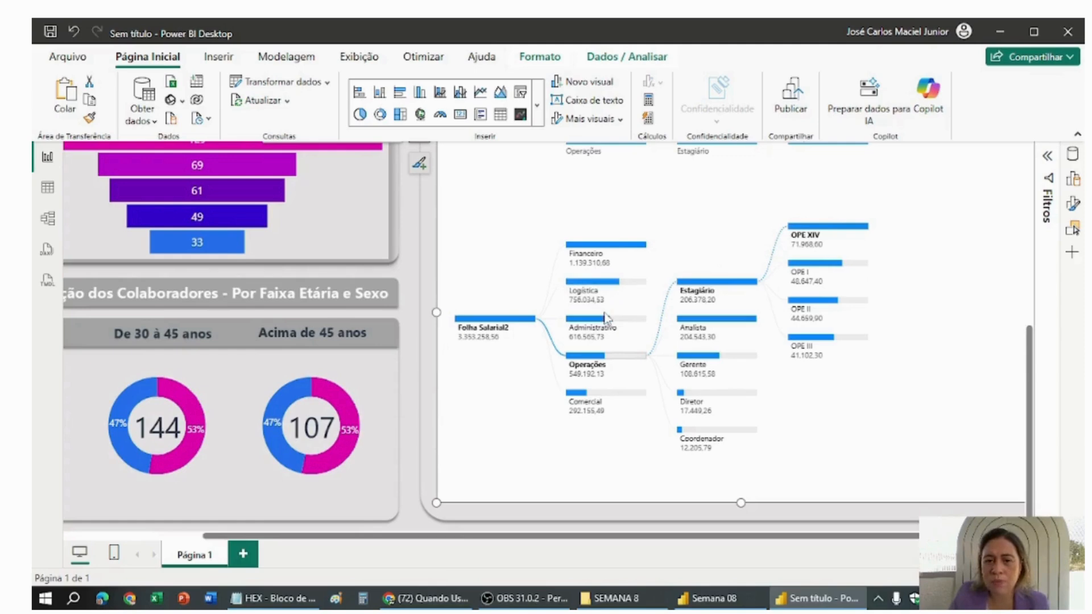
pyautogui.click(576, 393)
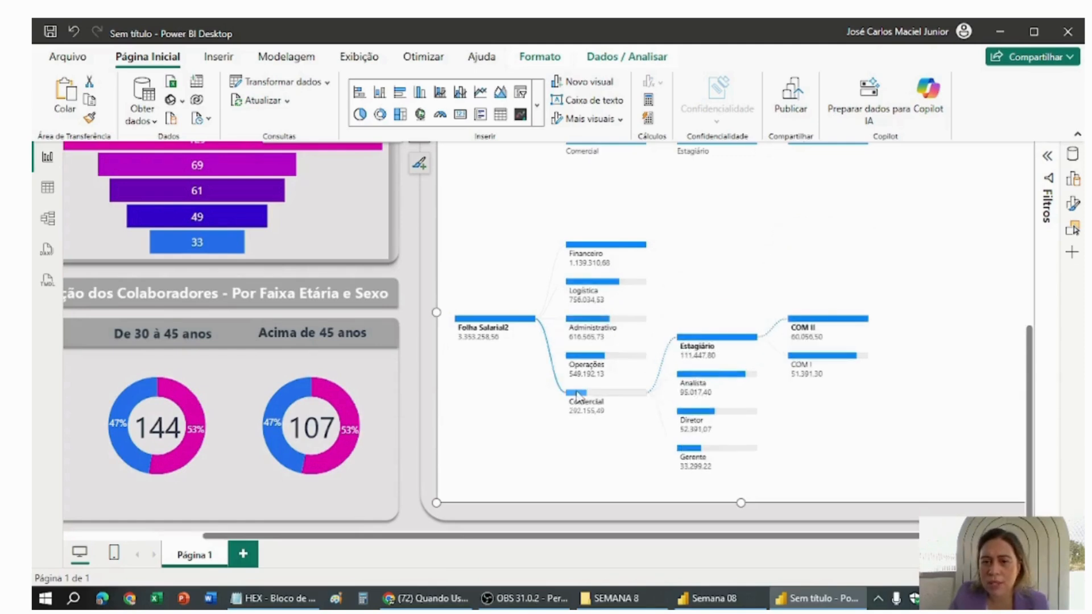
pyautogui.click(589, 357)
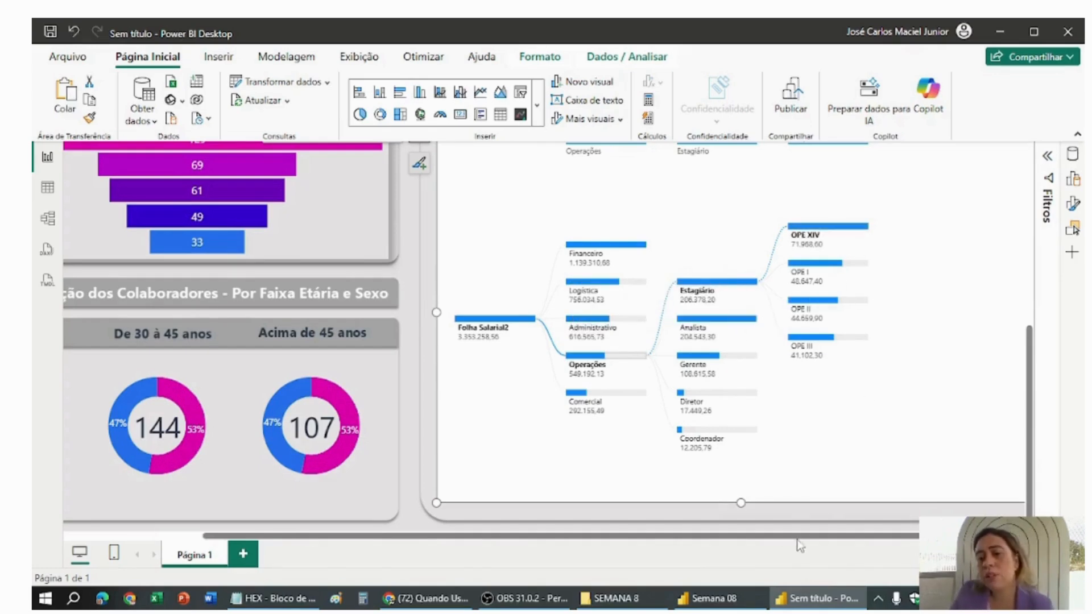
# Review the whole Dashboard RH page, examining how the payroll tree fits with the cards, funnel and donut charts.
pyautogui.click(932, 579)
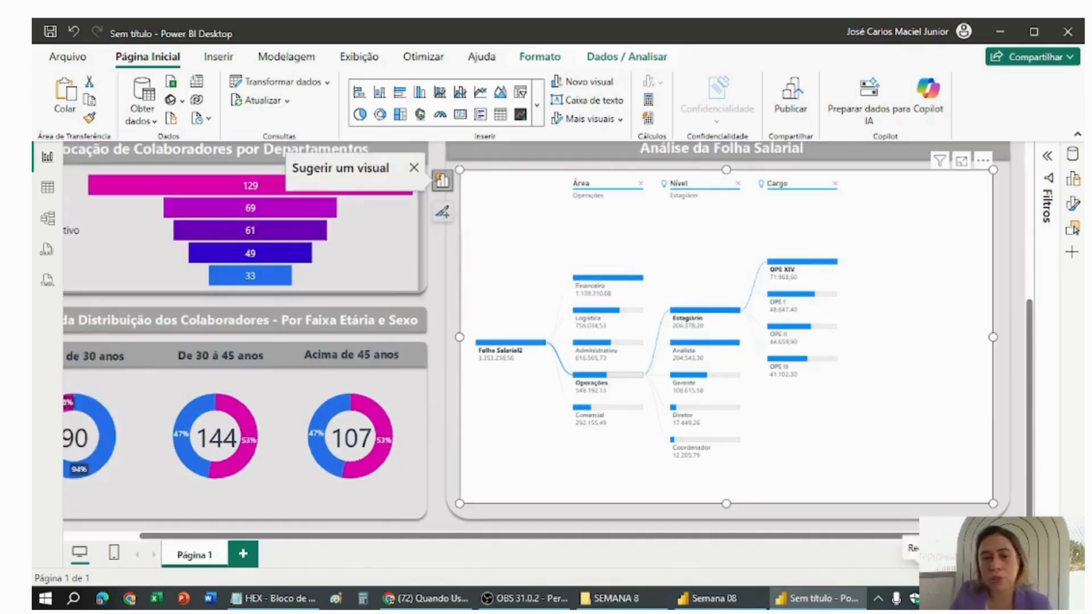
pyautogui.moveTo(750, 540); pyautogui.dragTo(654, 539)
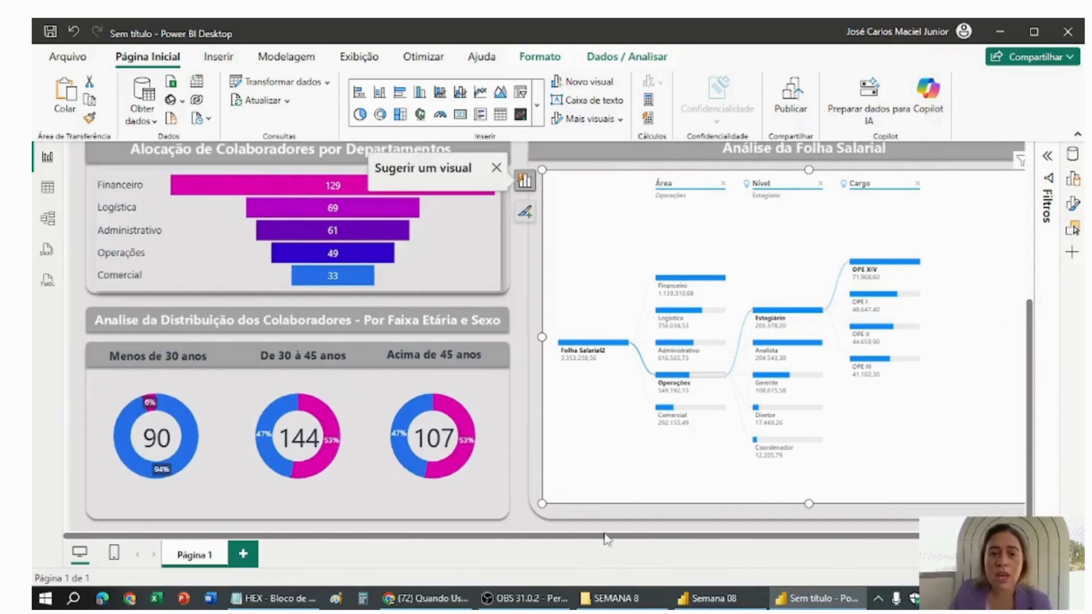
pyautogui.scroll(3, 549, 526)
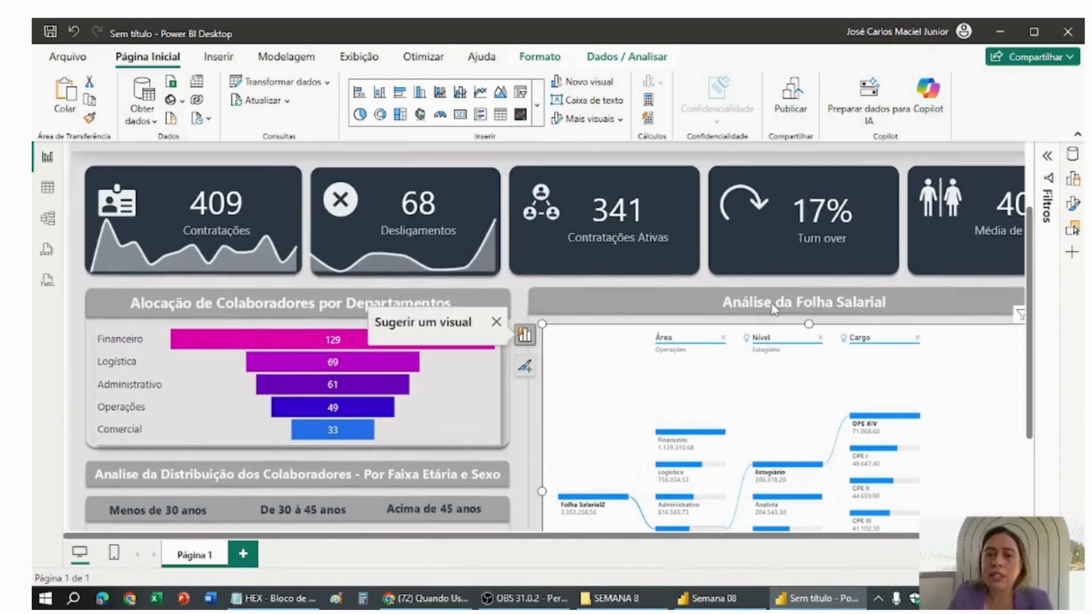
pyautogui.click(932, 578)
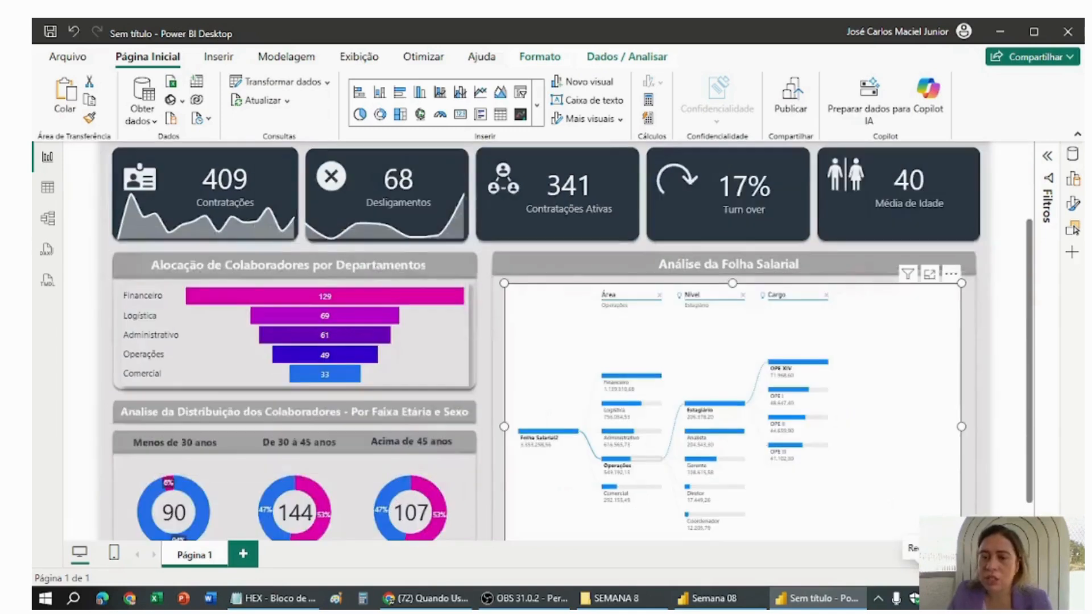
pyautogui.click(932, 579)
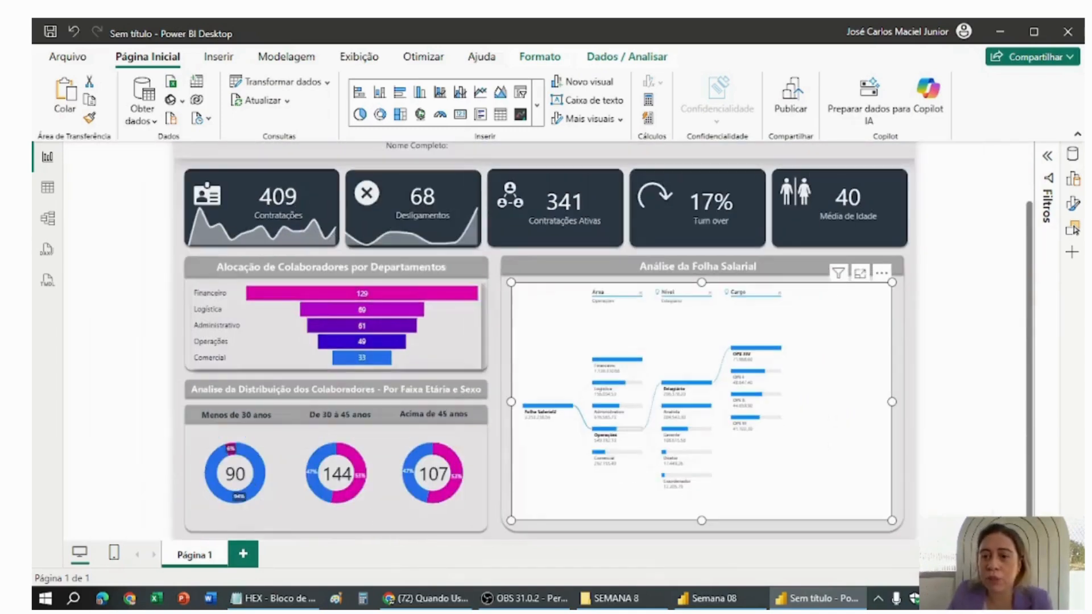
pyautogui.click(990, 331)
pyautogui.scroll(2, 875, 343)
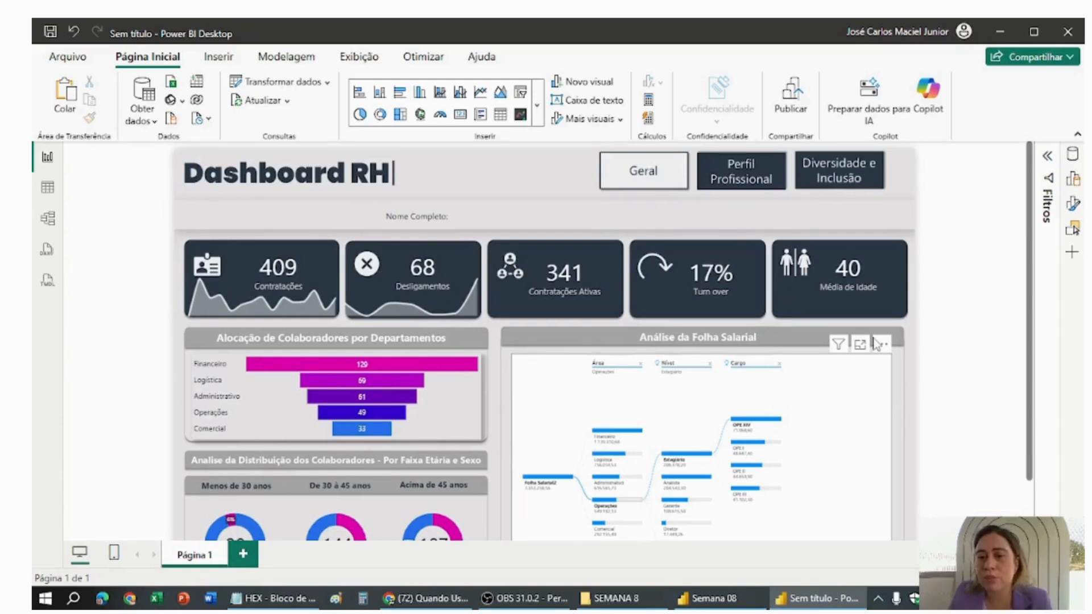
pyautogui.scroll(-2, 938, 390)
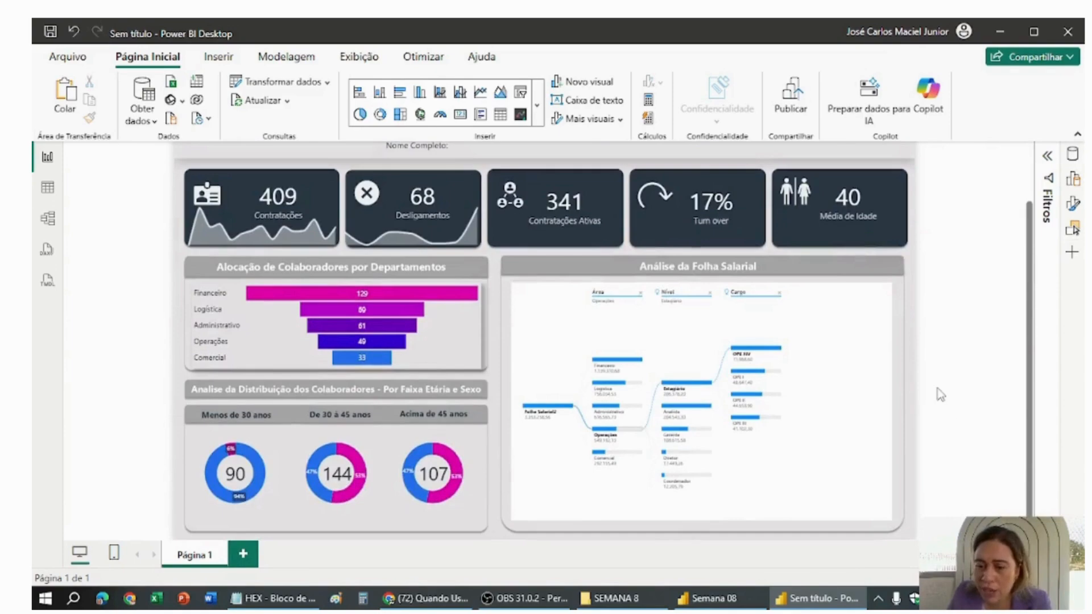
pyautogui.scroll(2, 546, 341)
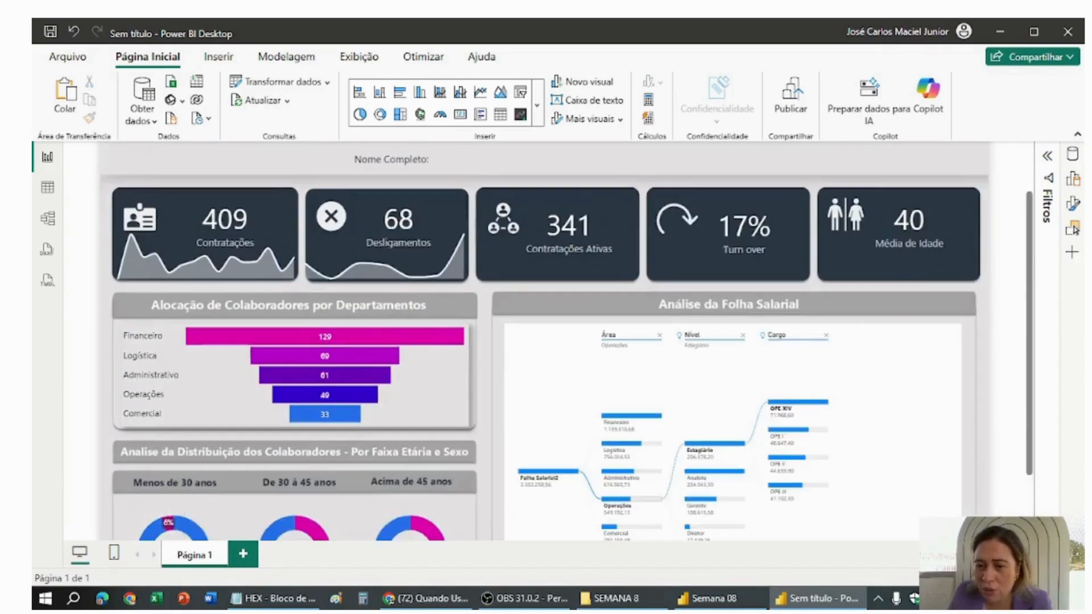
pyautogui.click(1023, 578)
pyautogui.scroll(-4, 967, 447)
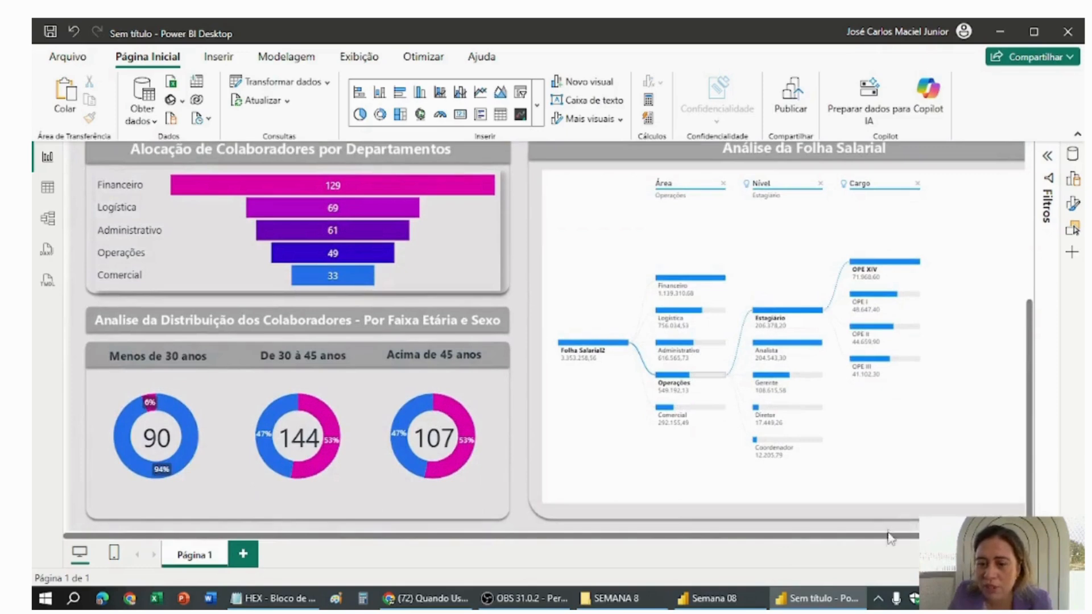
# Compare the Esparso and Denso density options in the decomposition tree's formatting and set the density to Esparso.
pyautogui.moveTo(890, 538); pyautogui.dragTo(967, 537)
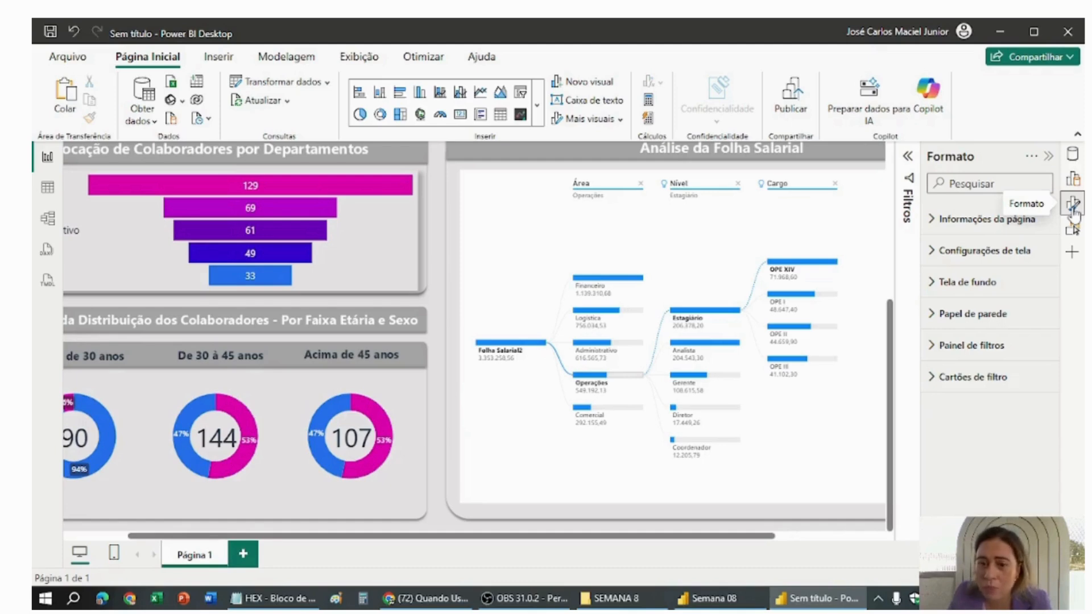
pyautogui.click(713, 248)
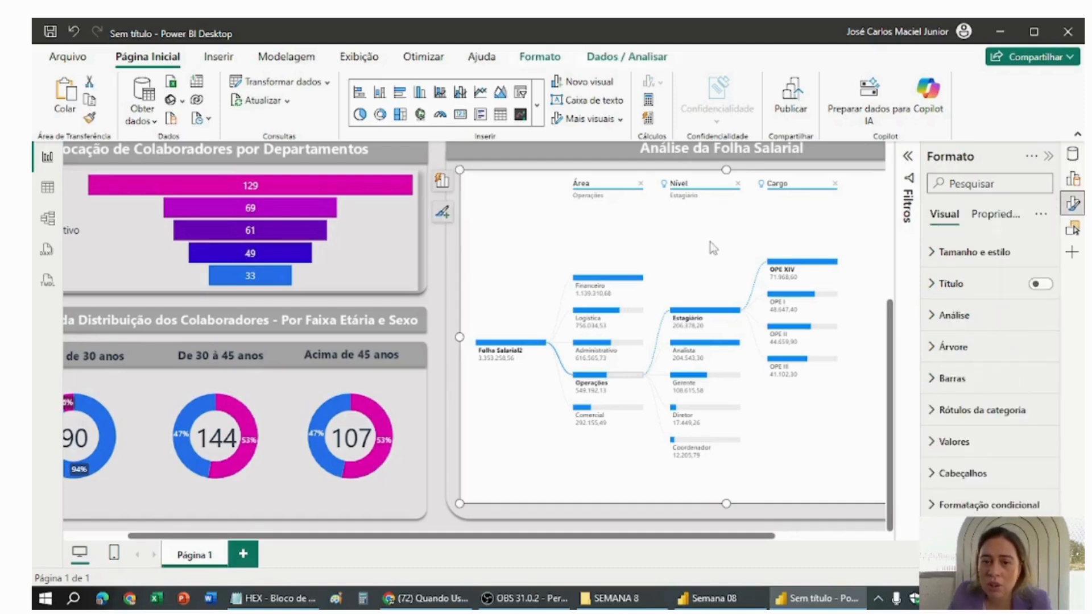
pyautogui.click(961, 348)
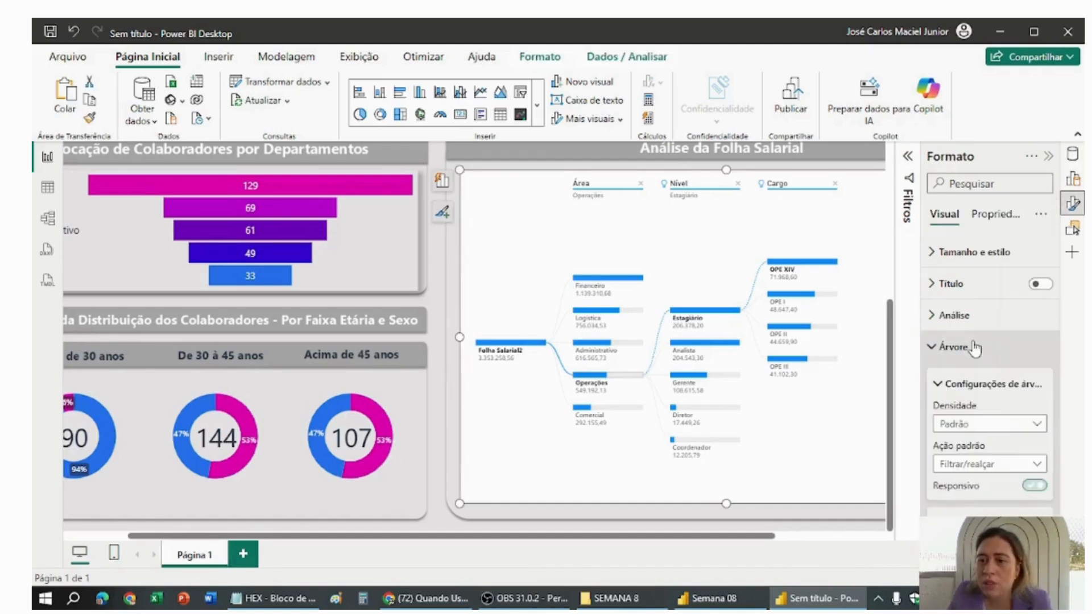
pyautogui.scroll(-3, 975, 387)
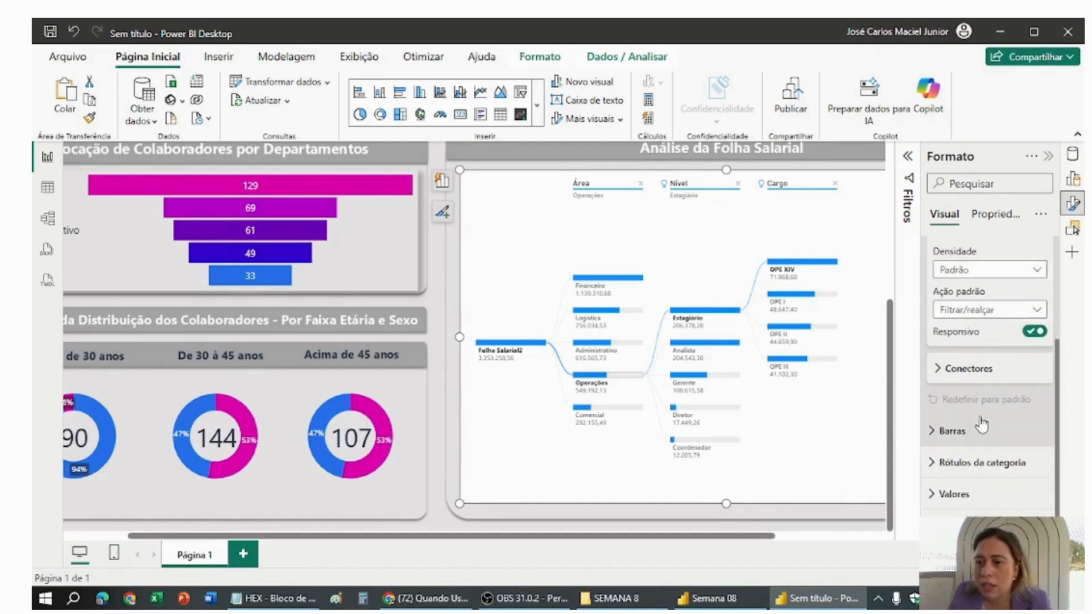
pyautogui.click(1035, 270)
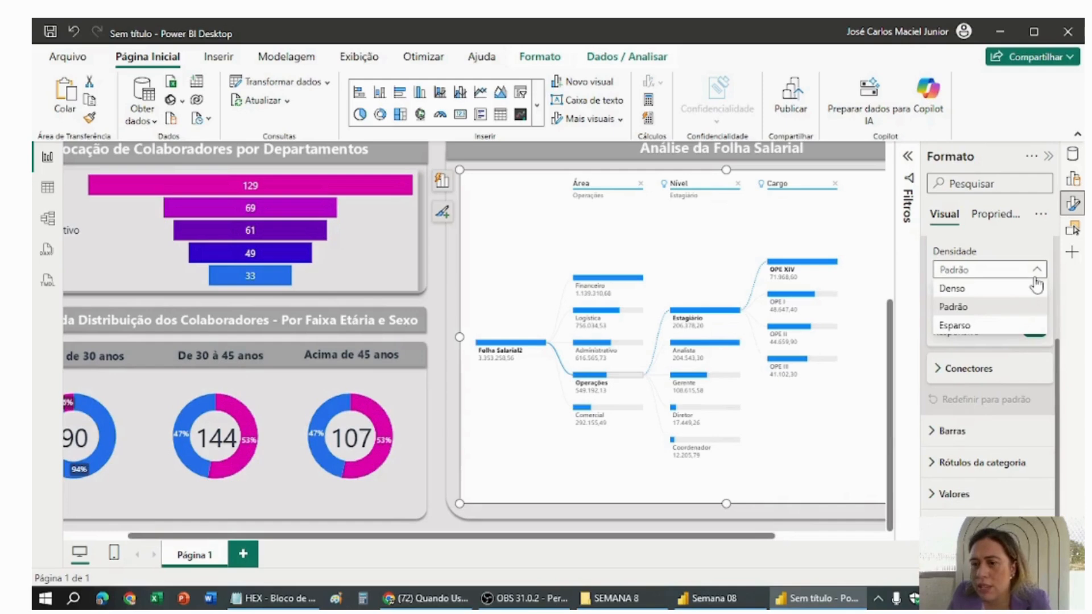
pyautogui.click(973, 327)
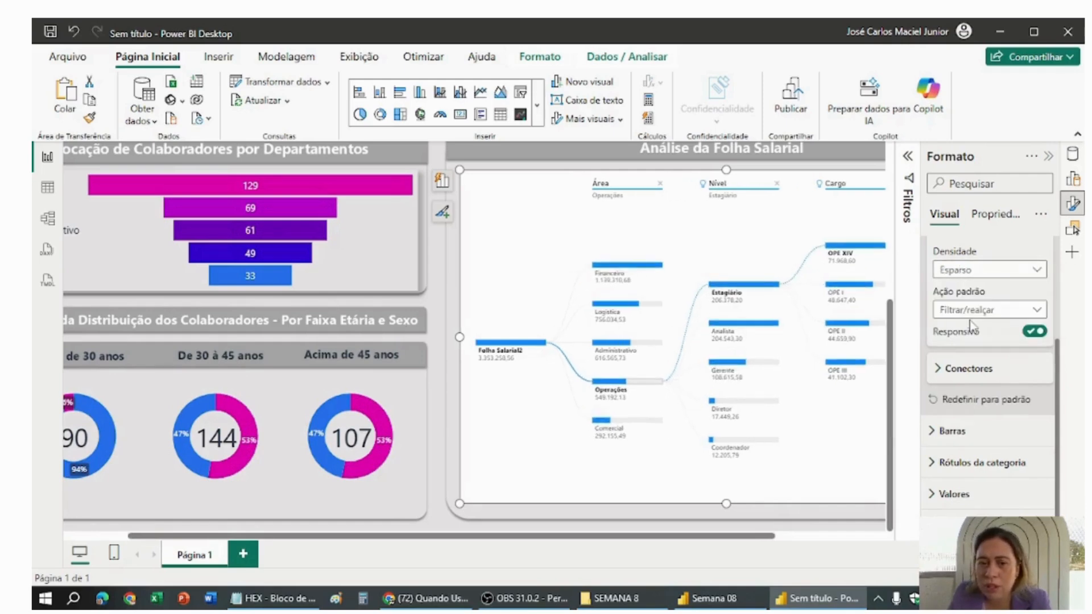
pyautogui.click(981, 272)
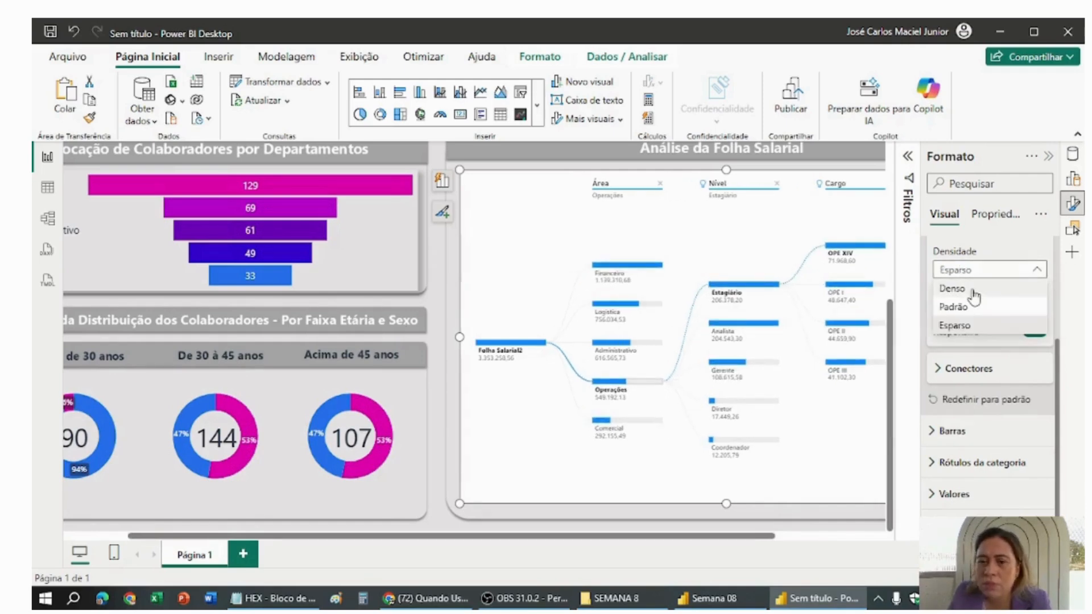
pyautogui.click(973, 286)
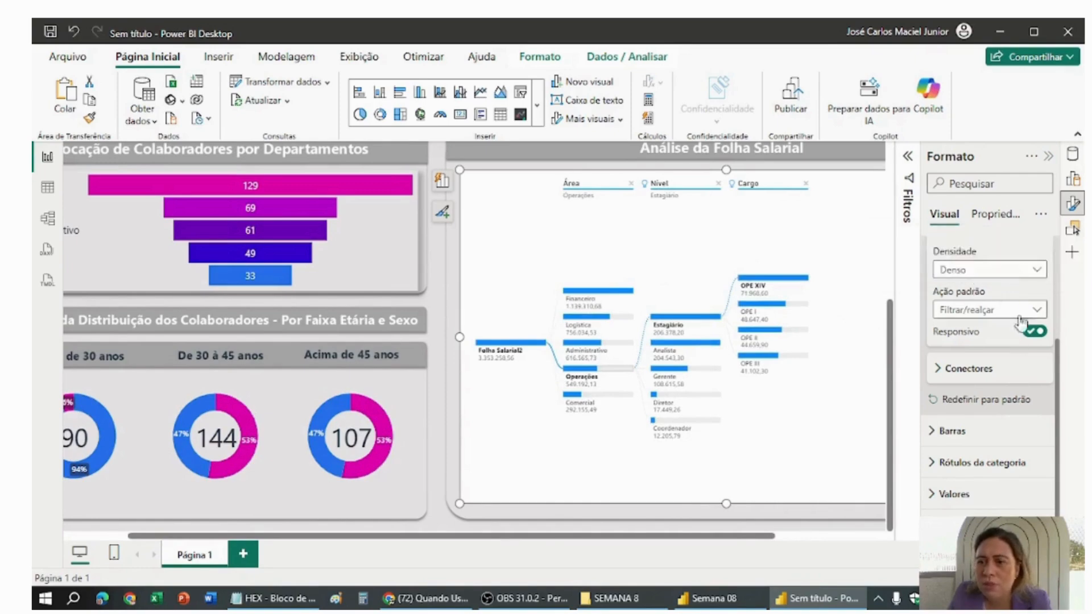
pyautogui.click(1013, 271)
pyautogui.click(967, 325)
# Try Recolher as the tree's default action, restore Filtrar/realçar, and switch Responsivo off and back on.
pyautogui.click(991, 313)
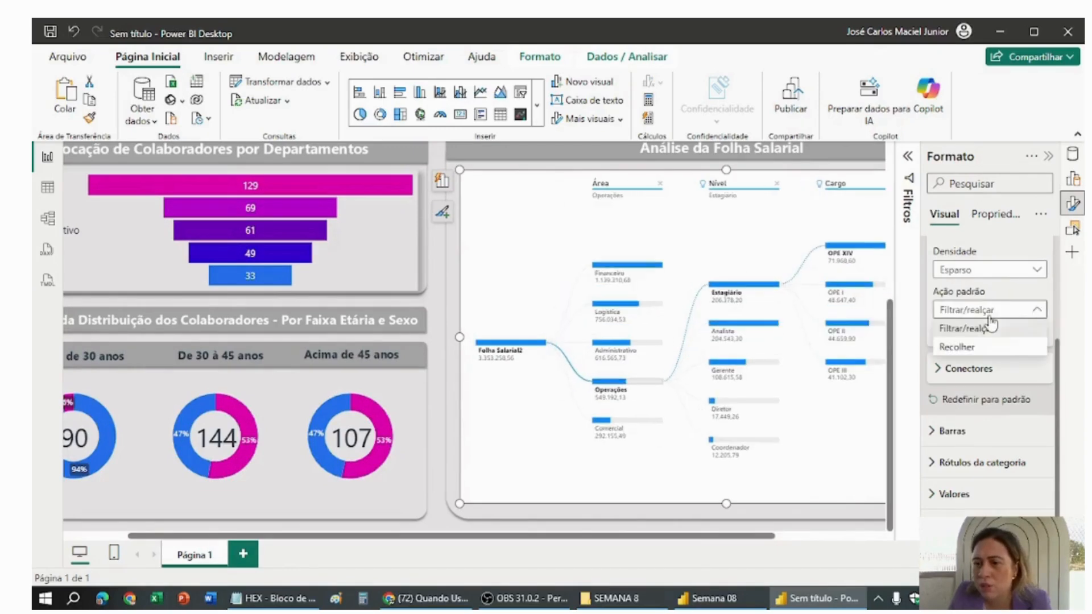
pyautogui.click(982, 348)
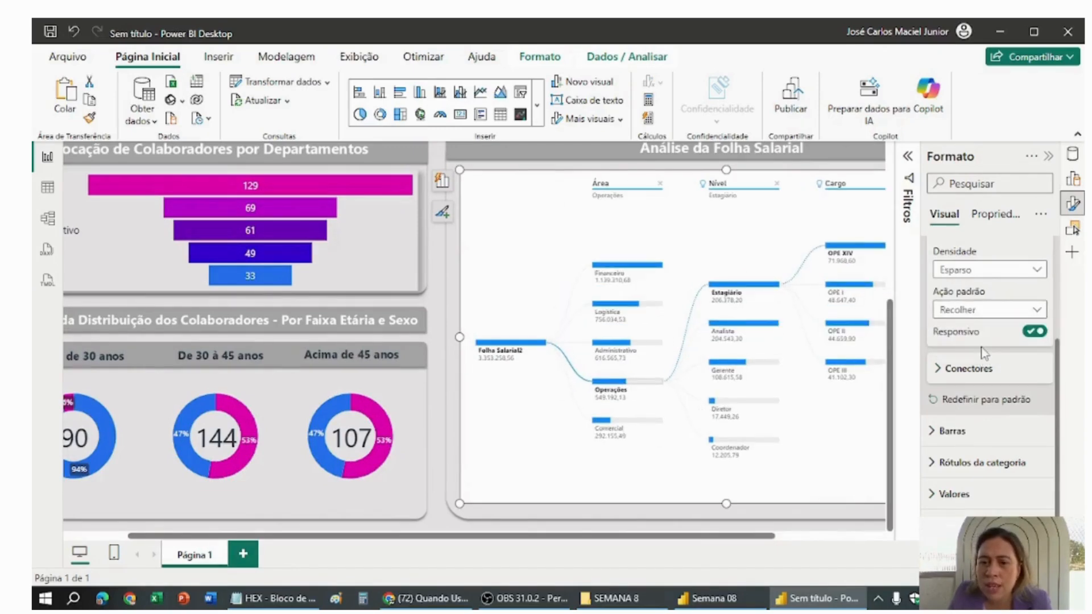
pyautogui.click(993, 311)
pyautogui.click(984, 330)
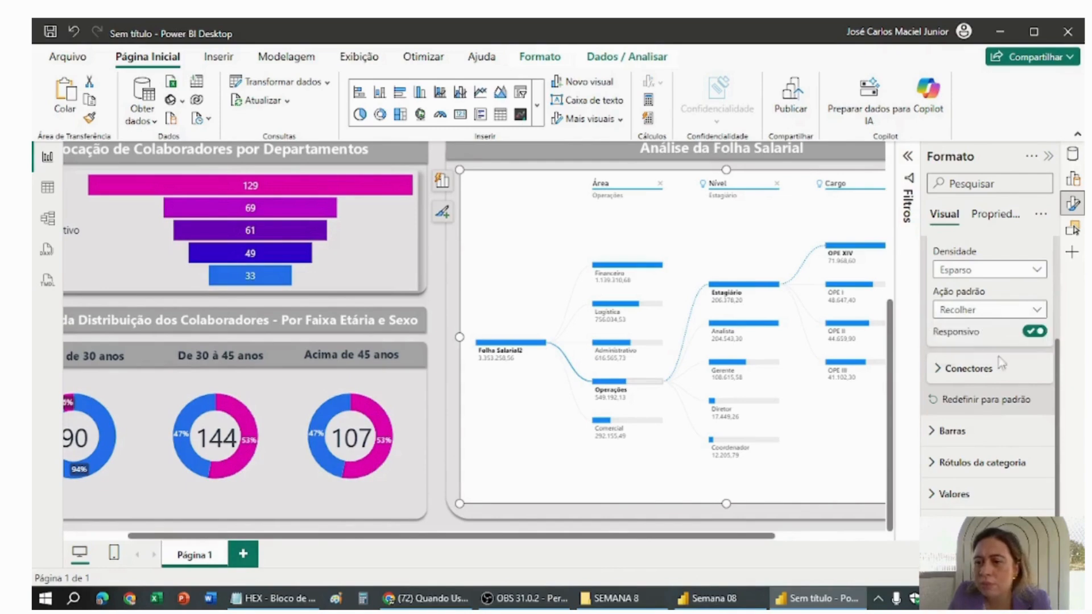
pyautogui.click(1034, 332)
pyautogui.click(1035, 333)
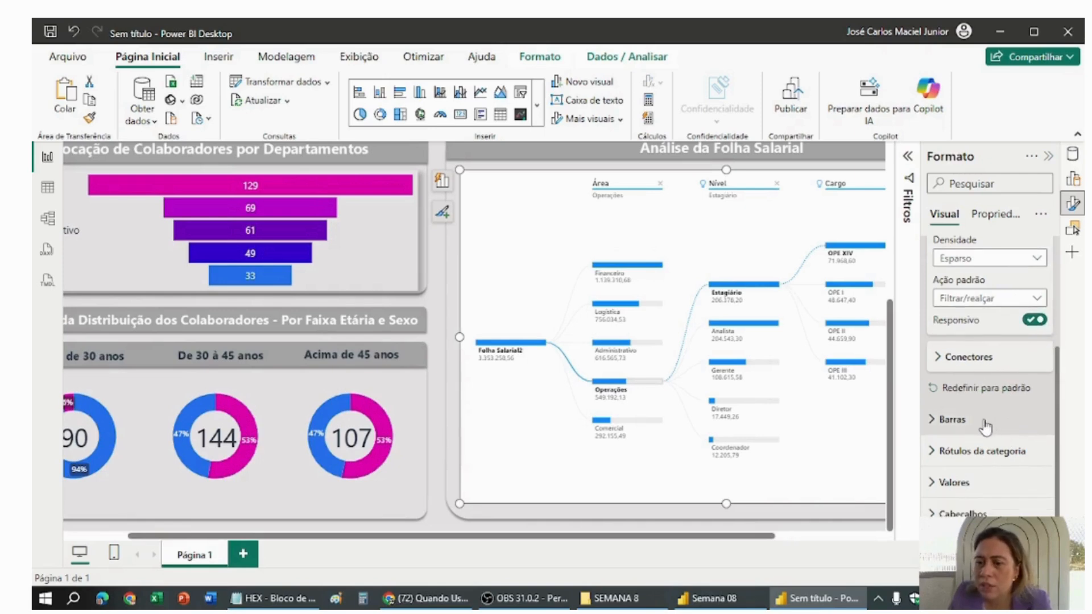
# Set the size of the decomposition tree's bars to 108%.
pyautogui.click(985, 422)
pyautogui.scroll(-5, 1009, 489)
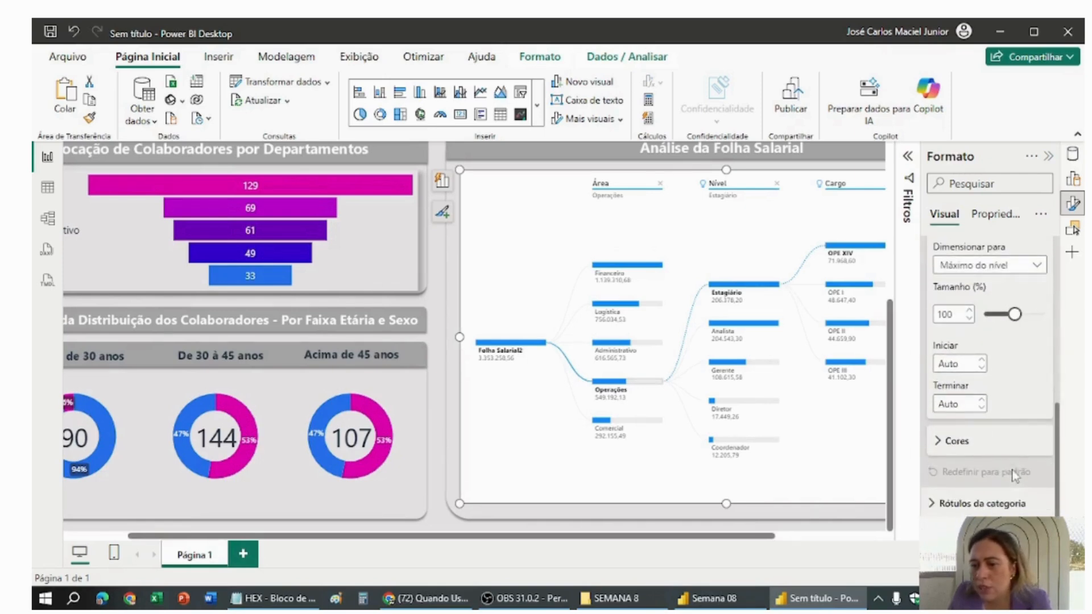
pyautogui.moveTo(1016, 314)
pyautogui.mouseDown()
pyautogui.moveTo(1032, 314)
pyautogui.moveTo(1020, 319)
pyautogui.mouseUp()
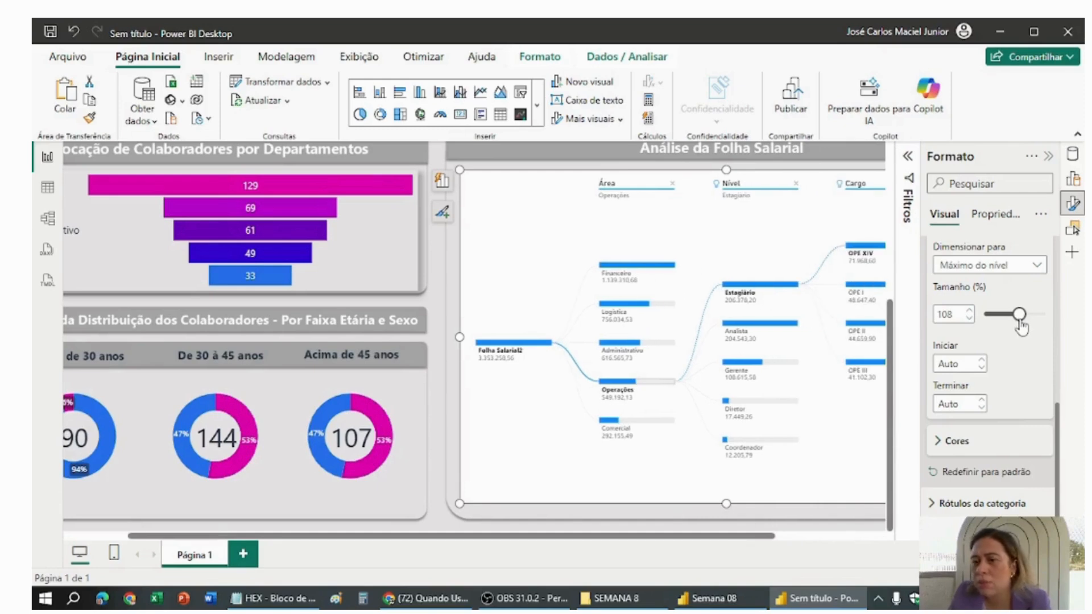
# Show the bars' color settings and copy color 3, #6D00BA, from the HEX notes in Notepad.
pyautogui.scroll(-2, 1024, 432)
pyautogui.click(970, 392)
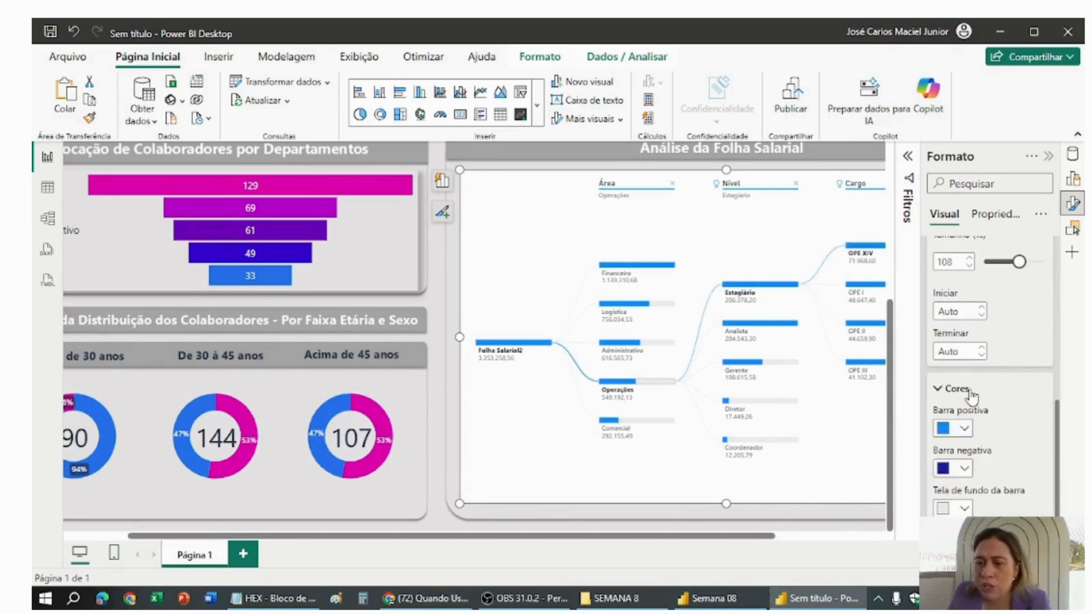
pyautogui.scroll(-2, 1003, 466)
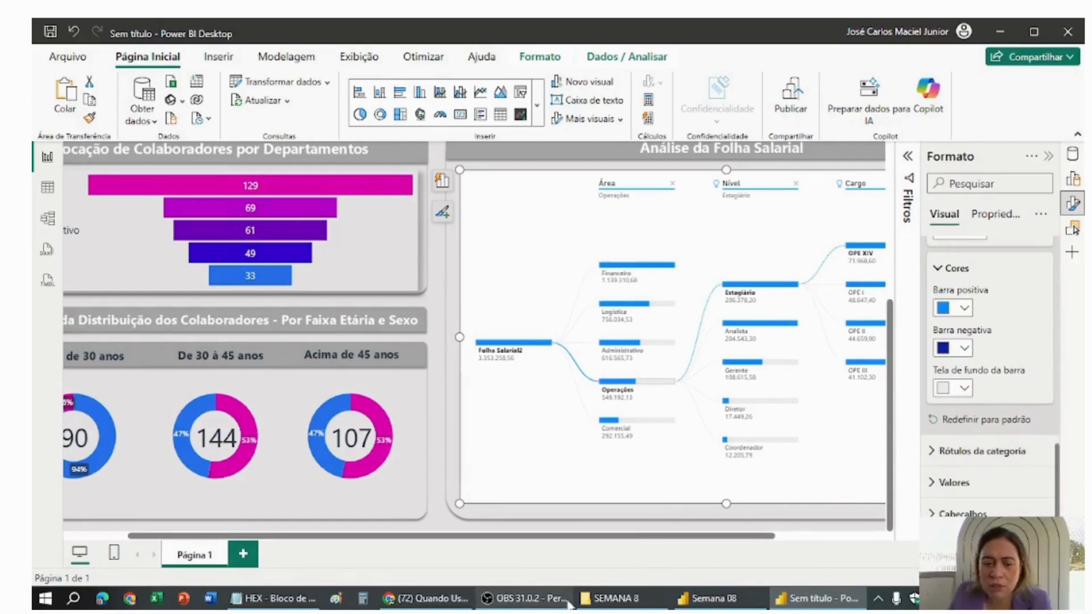
pyautogui.moveTo(426, 598)
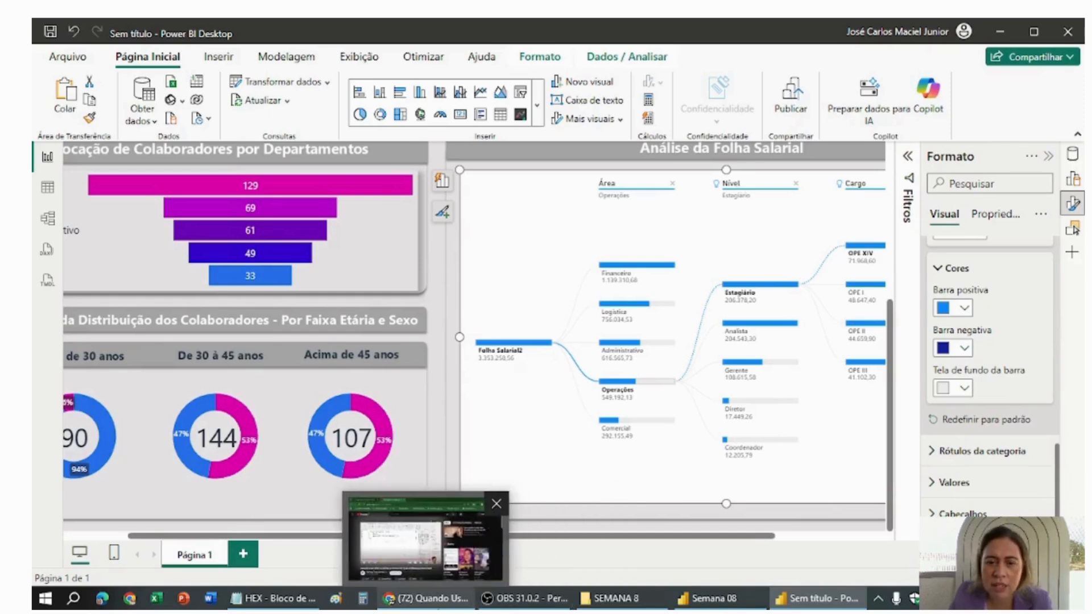
pyautogui.click(273, 598)
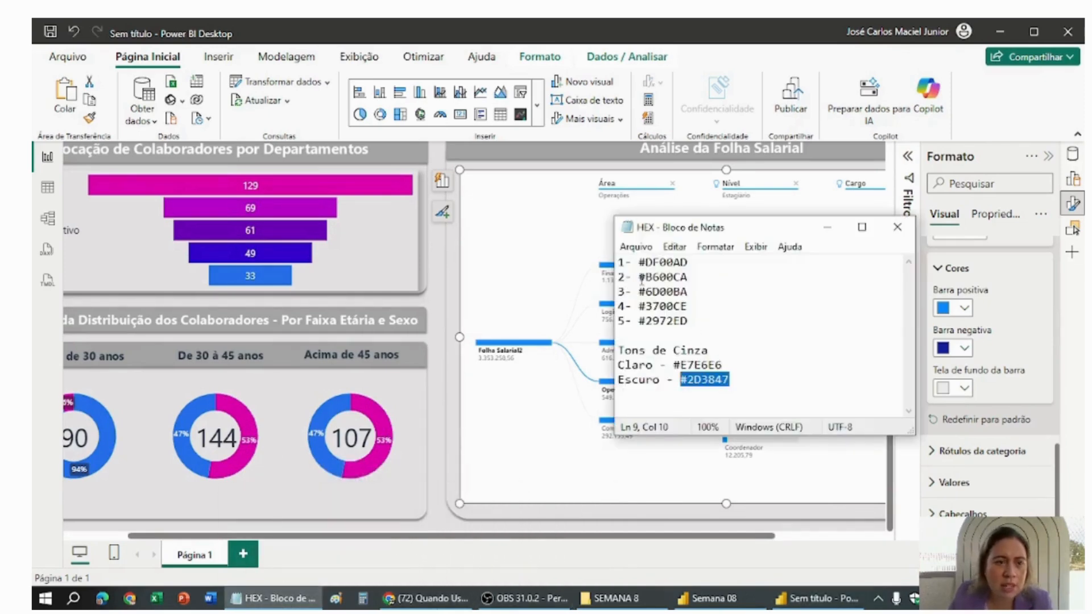
pyautogui.moveTo(690, 294); pyautogui.dragTo(650, 294)
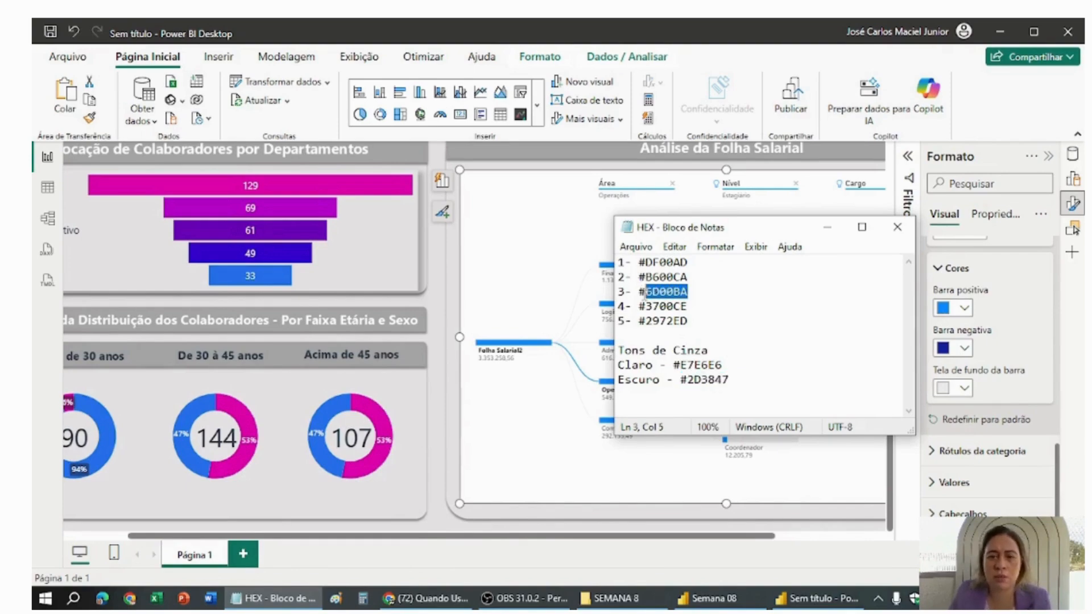
pyautogui.click(1019, 300)
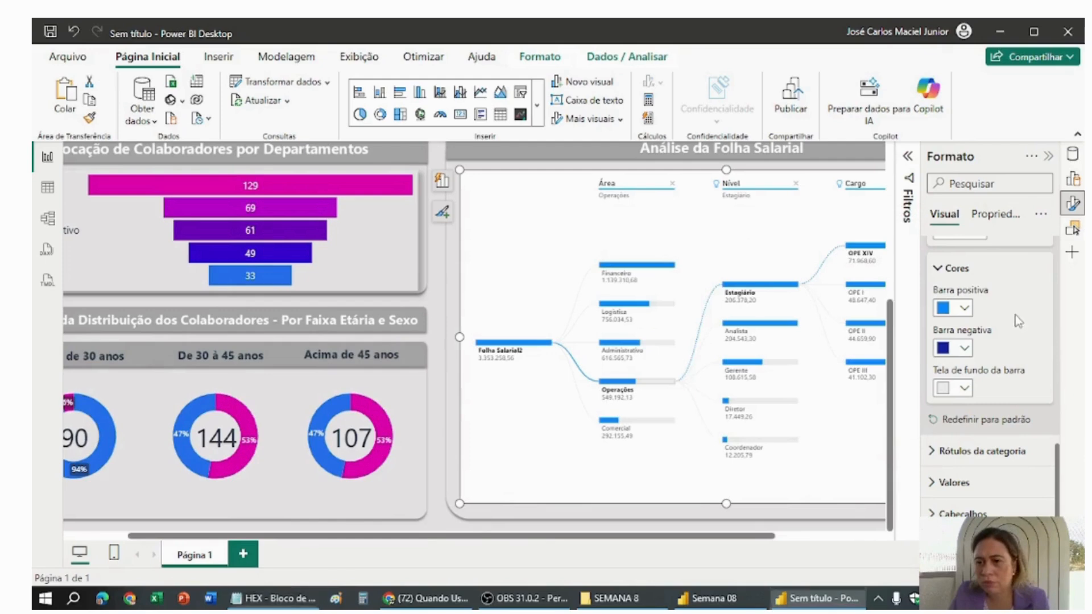
# Set the decomposition tree's positive bar color (Barra positiva) to #6D00BA.
pyautogui.click(964, 308)
pyautogui.click(885, 275)
pyautogui.write('#6D00BA')
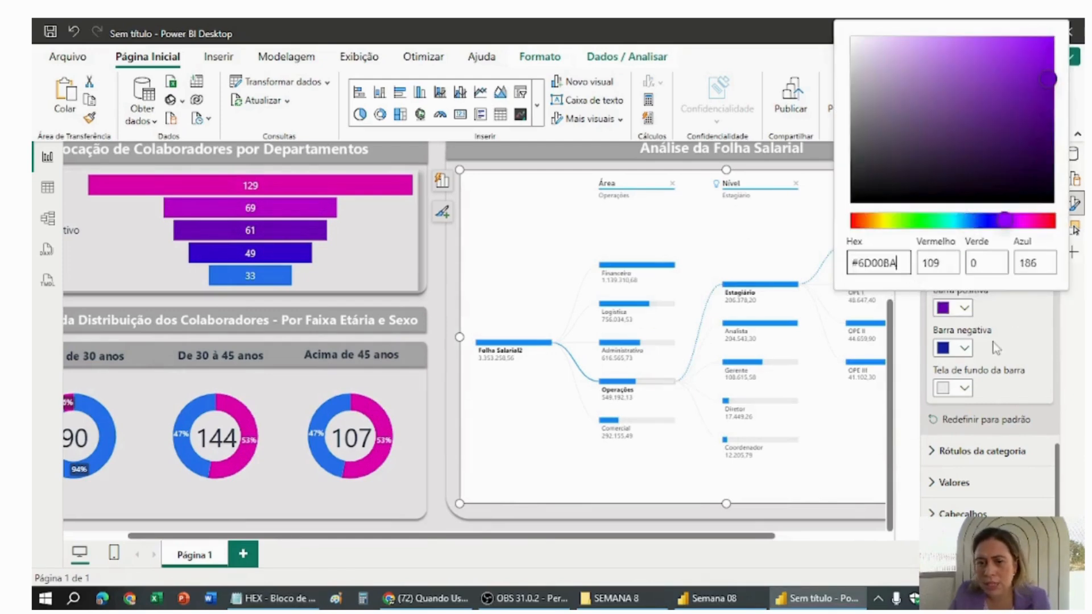
pyautogui.click(1049, 334)
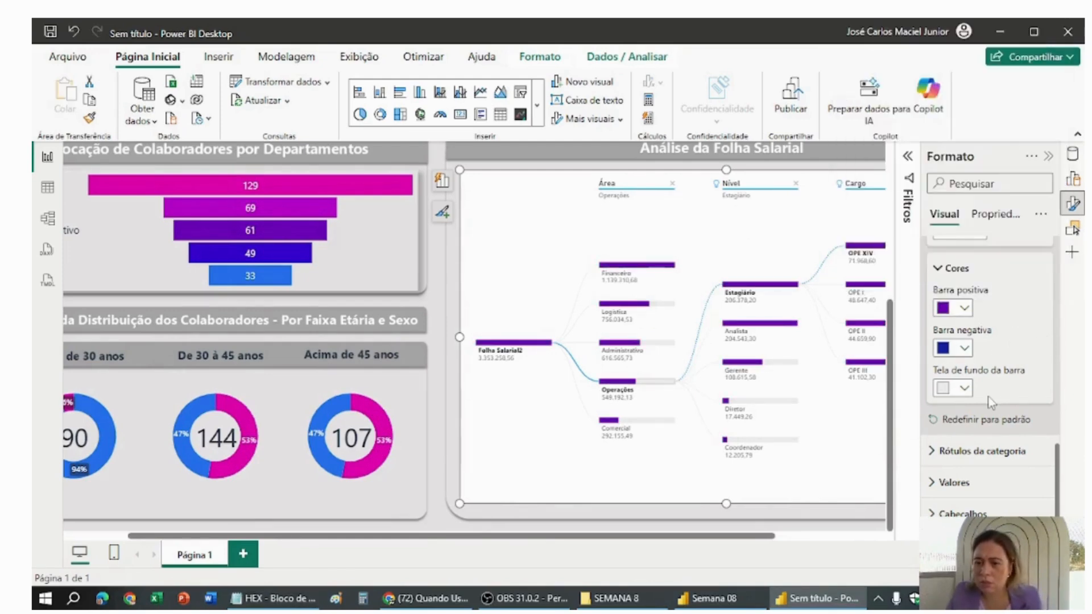
# Copy #2D3847 from the HEX notes in Notepad and set it as the font color of the tree's category labels (Rótulos da categoria).
pyautogui.click(973, 452)
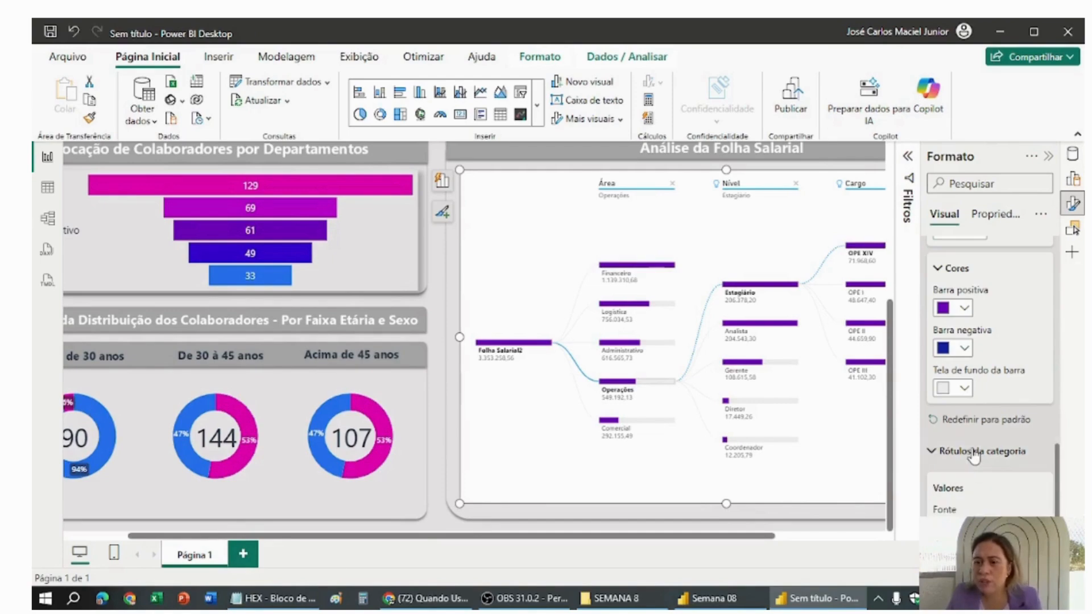
pyautogui.scroll(-2, 974, 455)
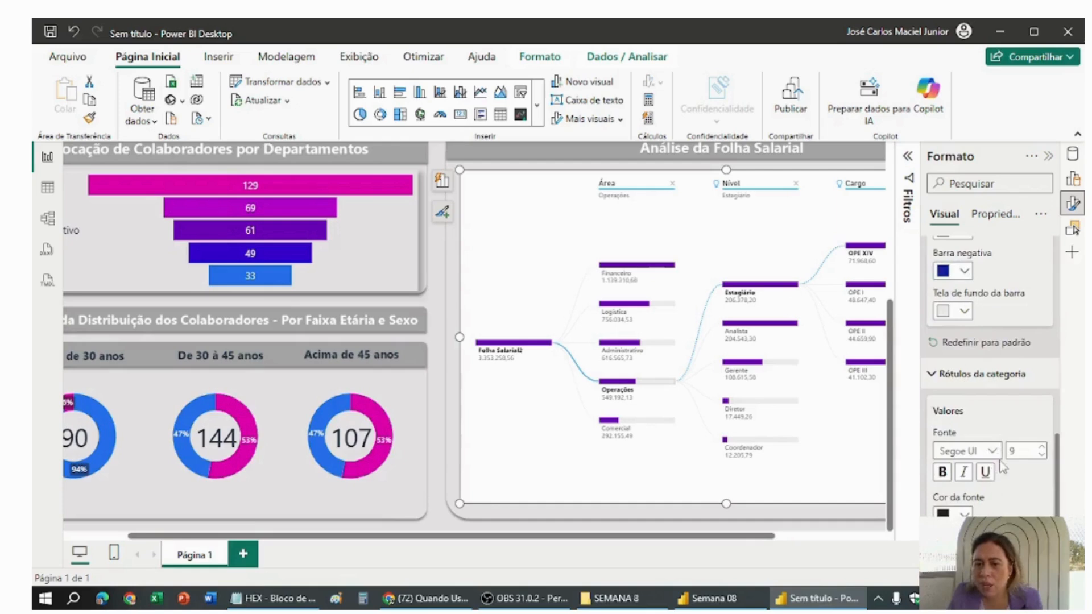
pyautogui.click(296, 600)
pyautogui.moveTo(730, 379); pyautogui.dragTo(681, 379)
pyautogui.hotkey('ctrl', 'c')
pyautogui.click(933, 501)
pyautogui.click(952, 514)
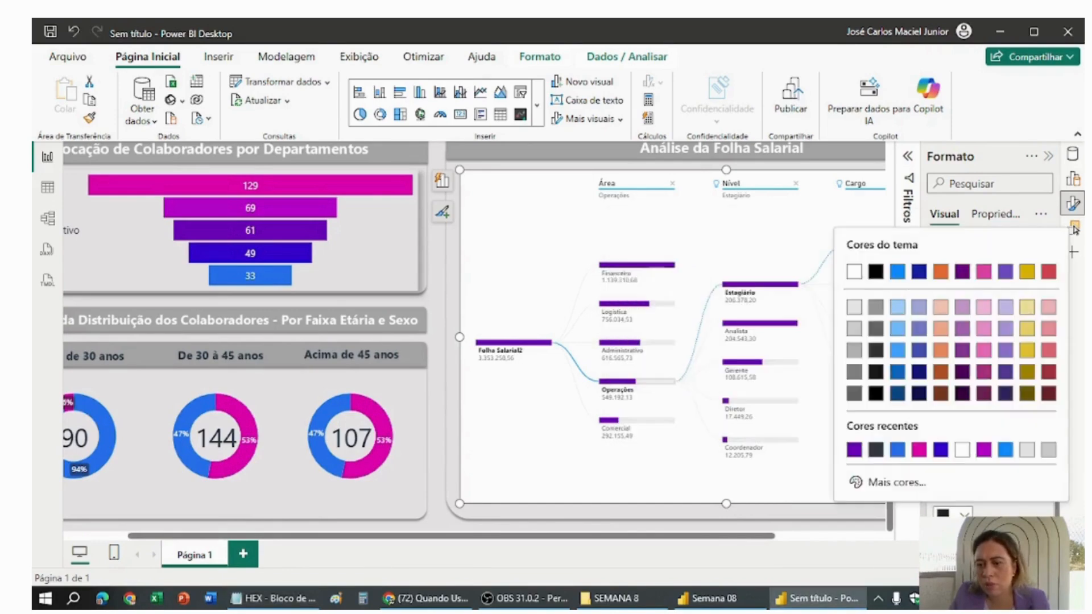
pyautogui.click(864, 482)
pyautogui.hotkey('ctrl', 'v')
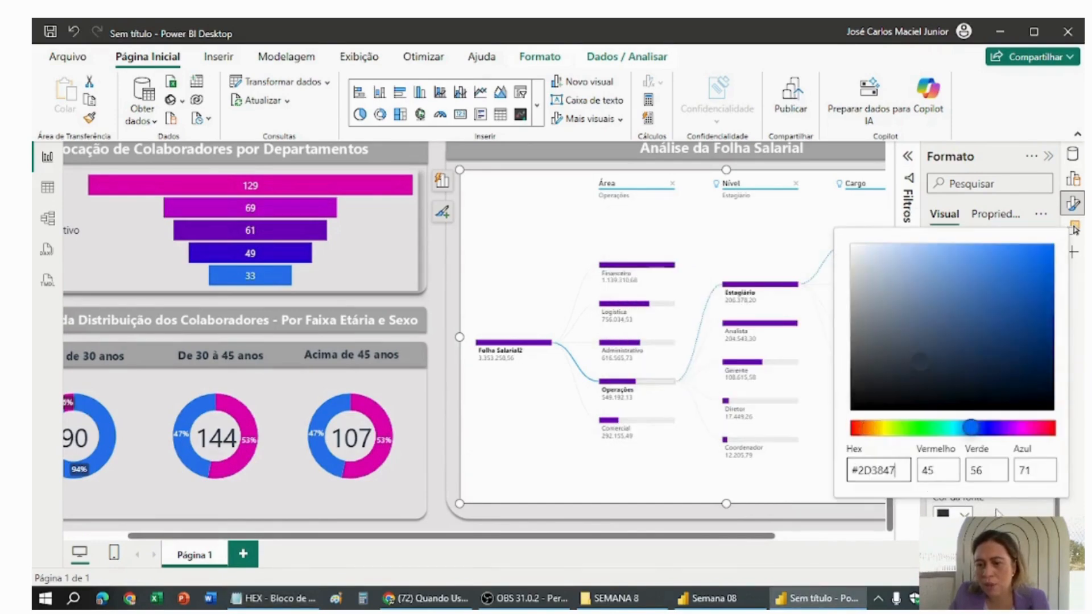
pyautogui.press('Return')
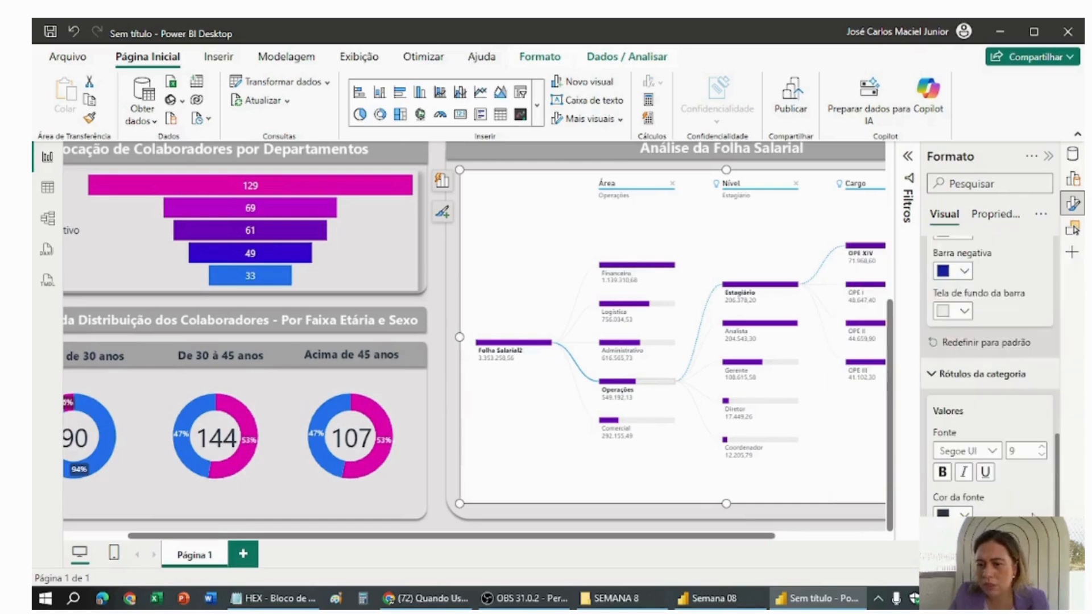
# Set the font size of the tree's category labels to 12.
pyautogui.click(1042, 448)
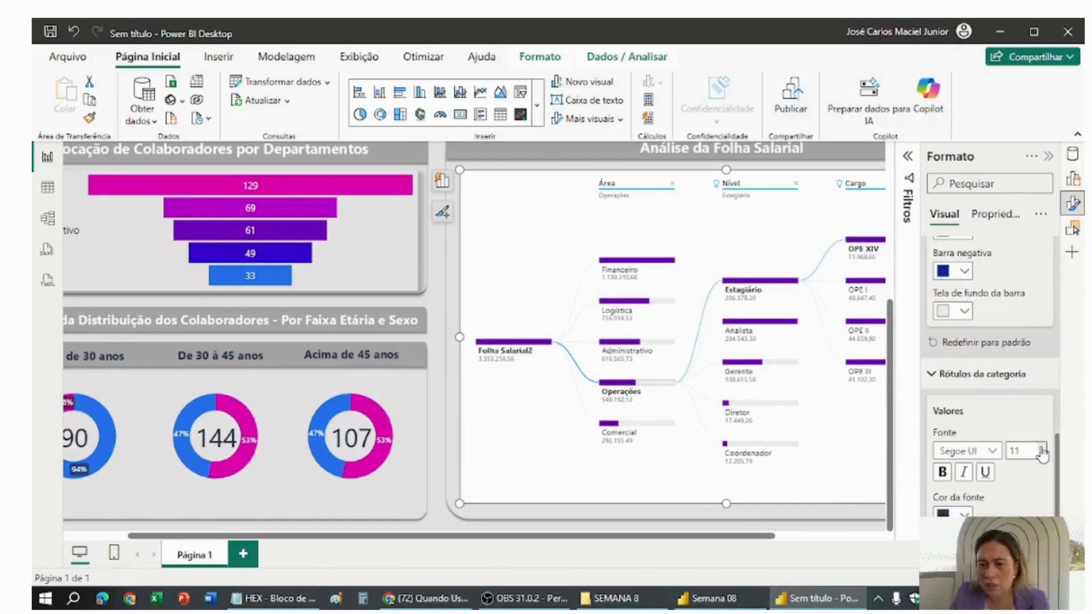
pyautogui.click(1042, 448)
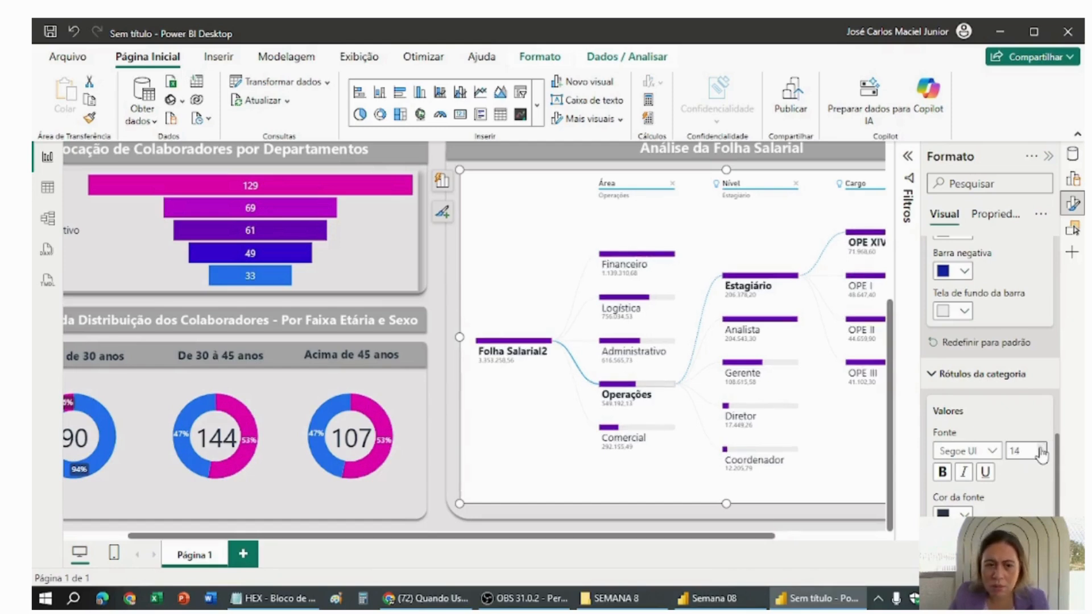
pyautogui.click(1041, 455)
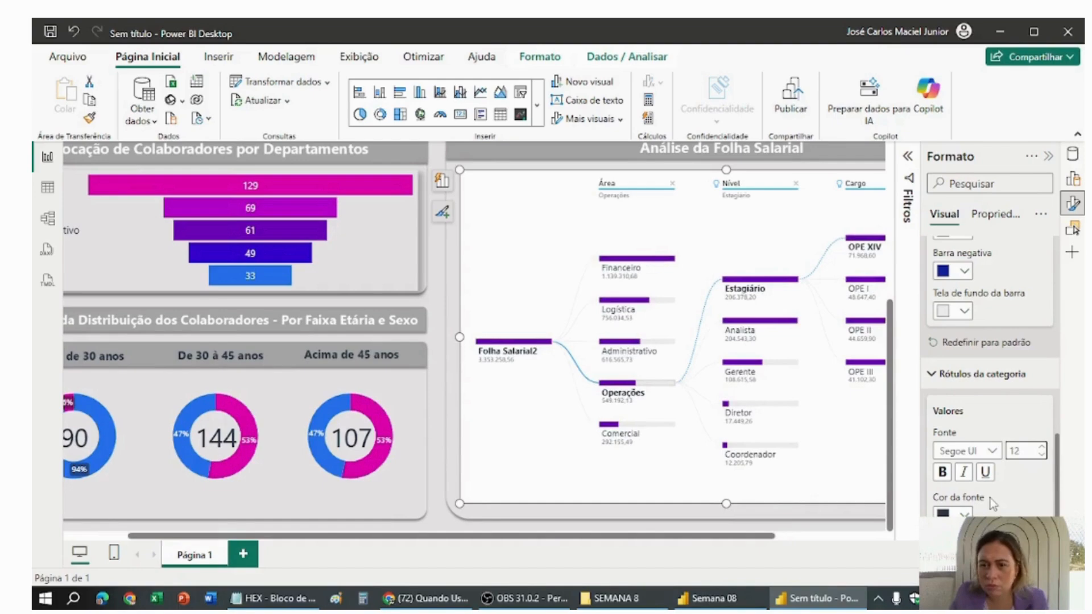
# Set the font of the tree's values (Valores) to color #2D3847 and size 12.
pyautogui.scroll(-3, 992, 503)
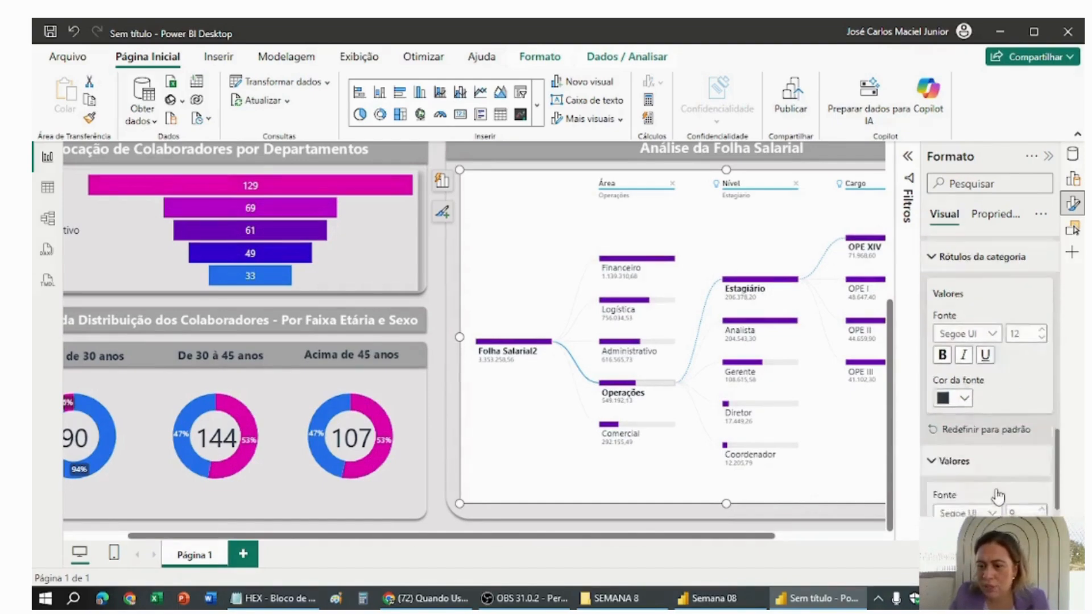
pyautogui.scroll(-2, 998, 497)
pyautogui.click(961, 387)
pyautogui.click(919, 357)
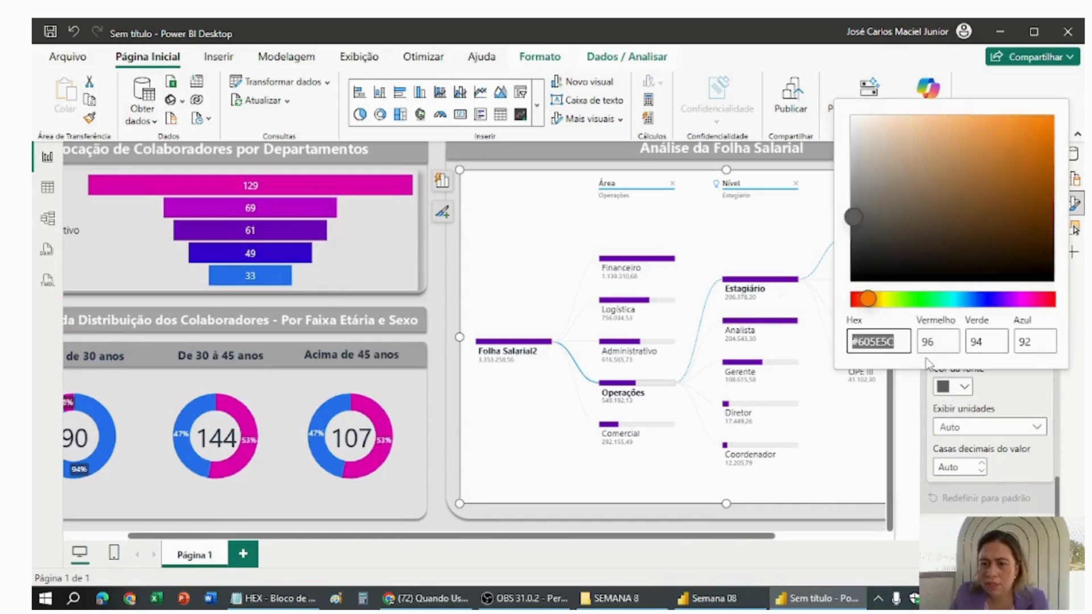
pyautogui.hotkey('ctrl', 'v')
pyautogui.click(1003, 392)
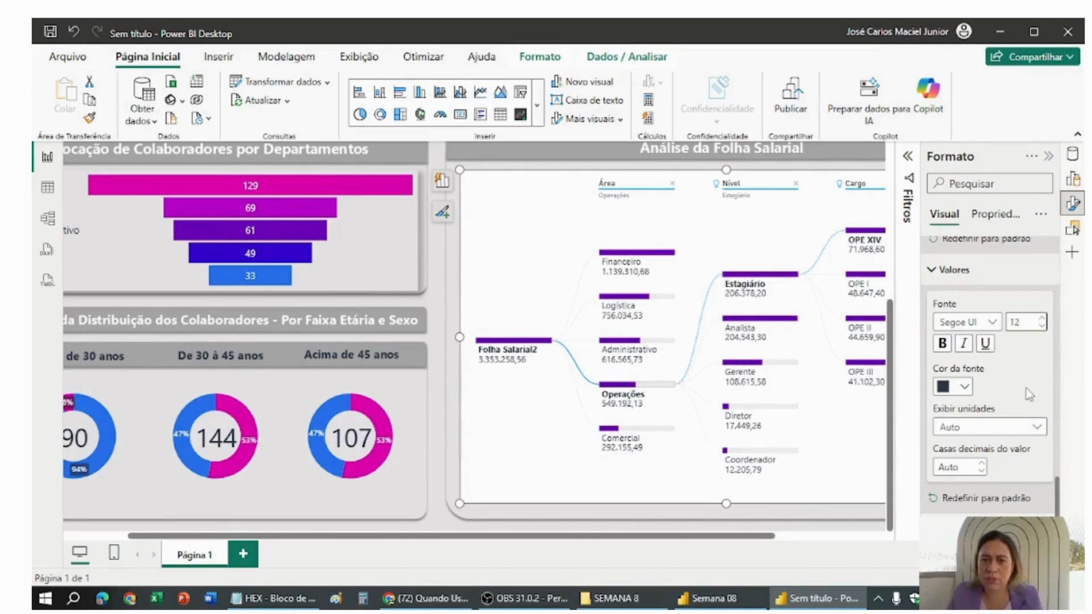
# Collapse the category label and bar color settings and turn off the decomposition tree's background (Tela de fundo).
pyautogui.scroll(5, 980, 432)
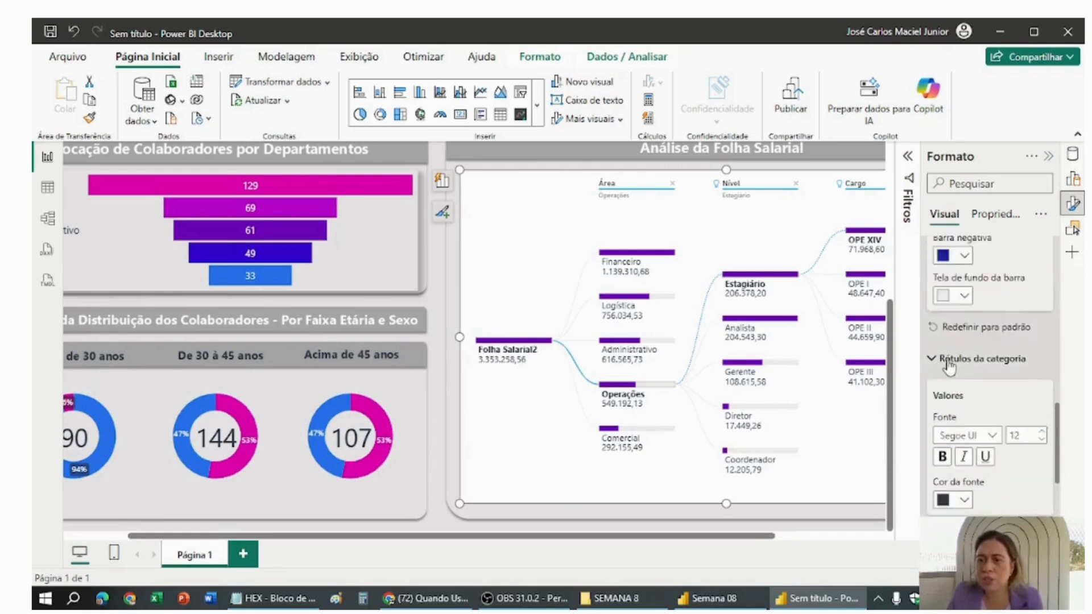
pyautogui.click(932, 436)
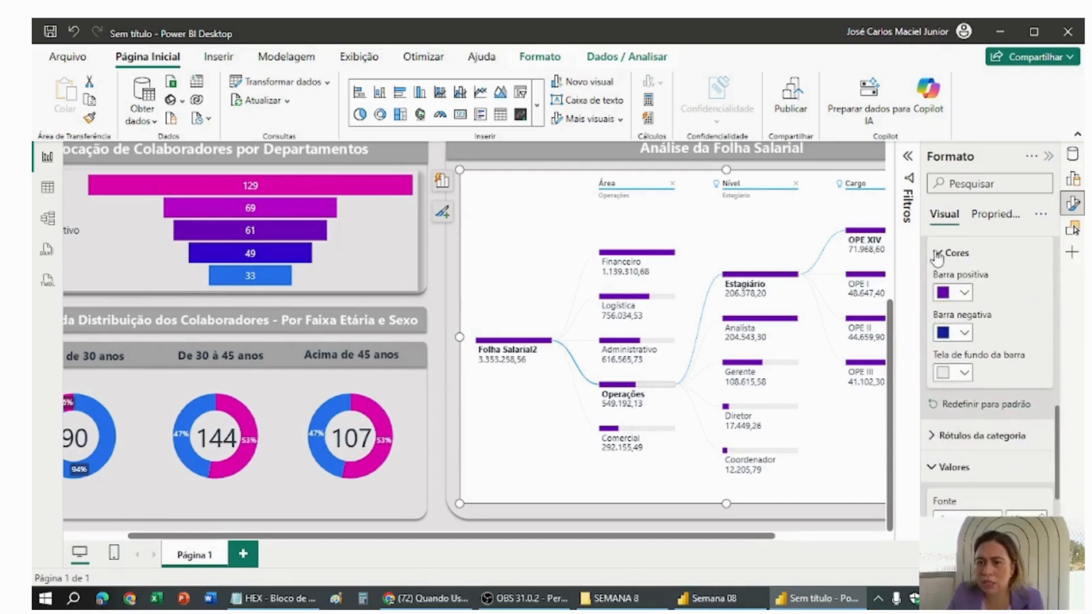
pyautogui.click(937, 253)
pyautogui.scroll(6, 990, 352)
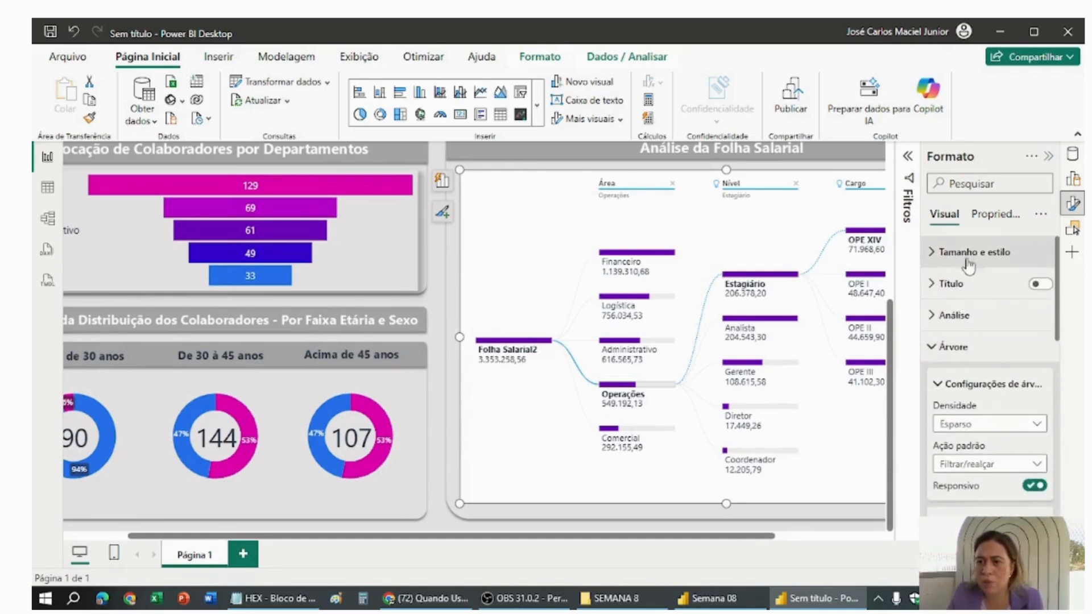
pyautogui.click(968, 263)
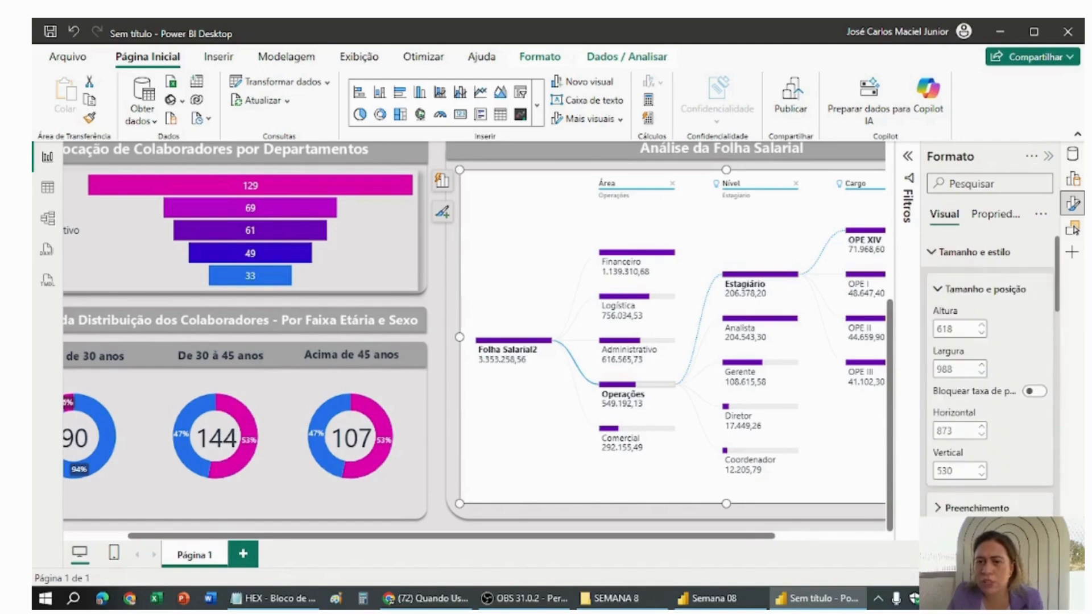
pyautogui.click(1035, 544)
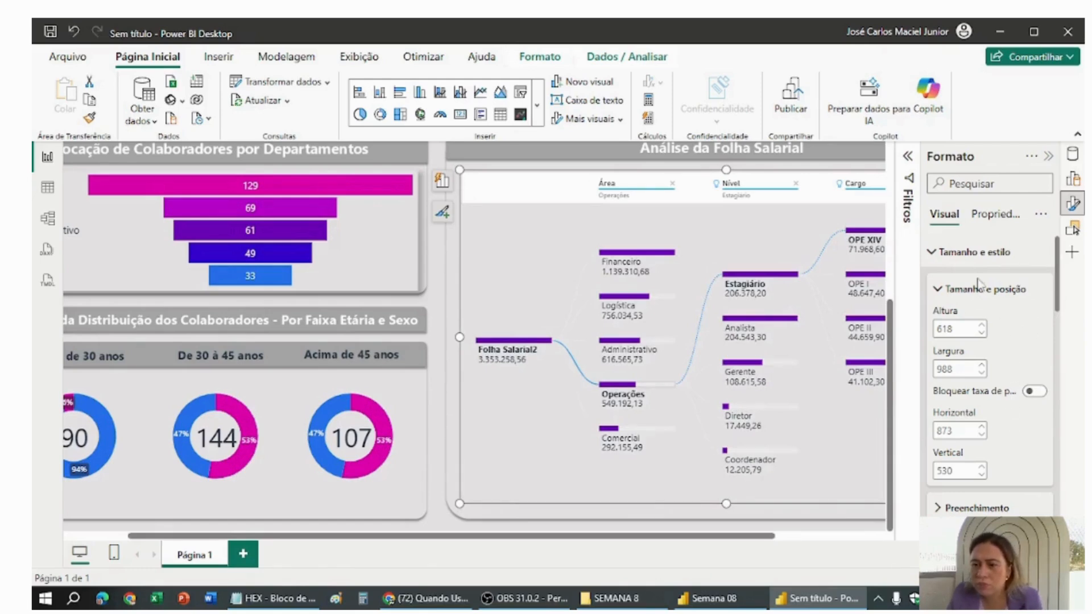
# Switch the decomposition tree's title on and back off, and turn on its shadow (Sombra).
pyautogui.click(938, 291)
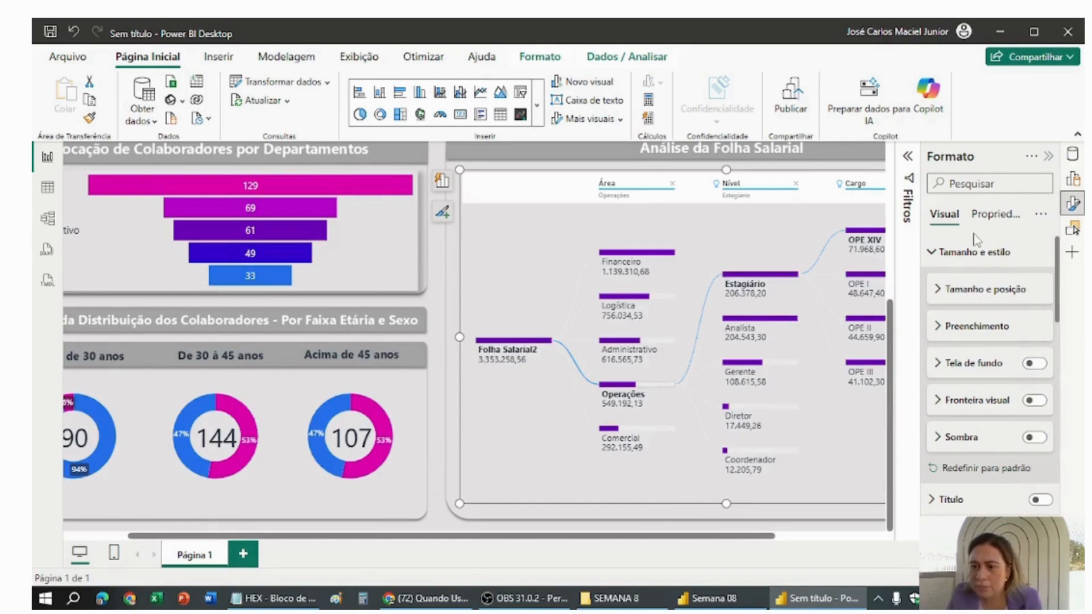
pyautogui.scroll(-3, 1006, 475)
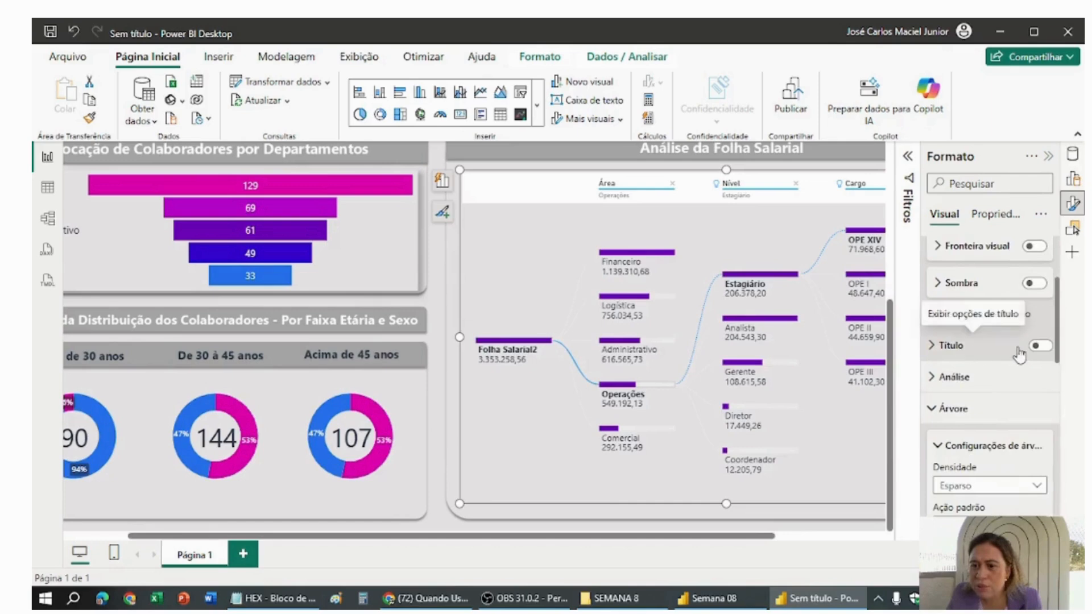
pyautogui.click(1041, 345)
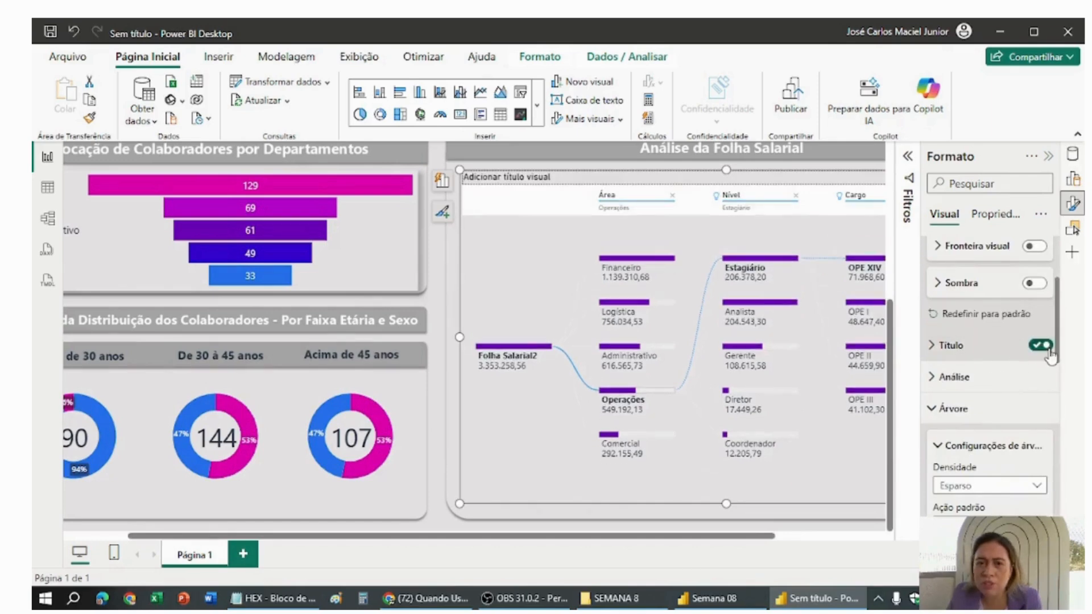
pyautogui.click(1040, 348)
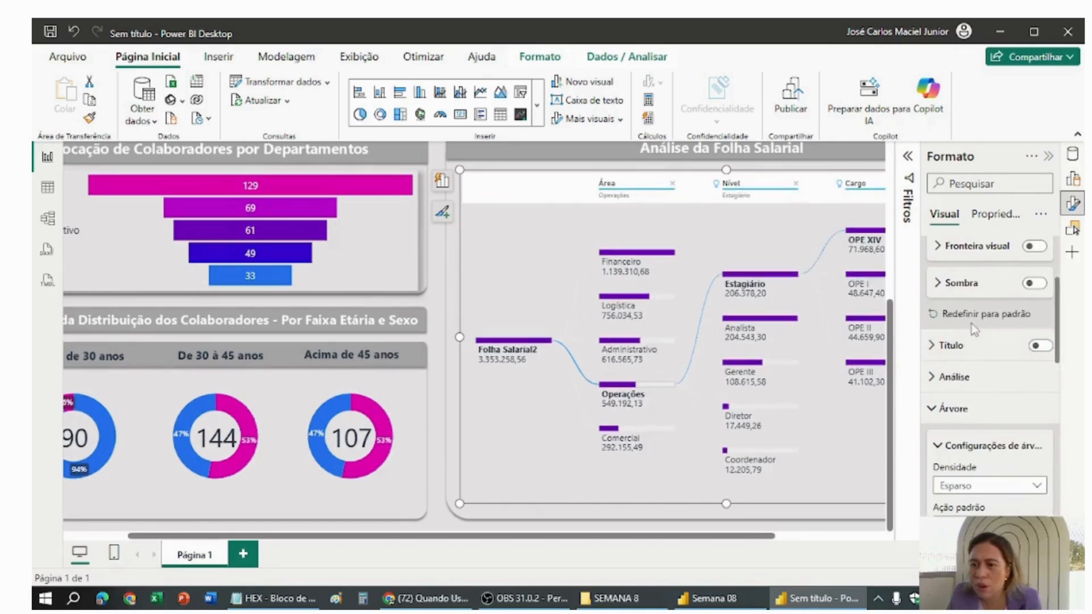
pyautogui.click(1035, 283)
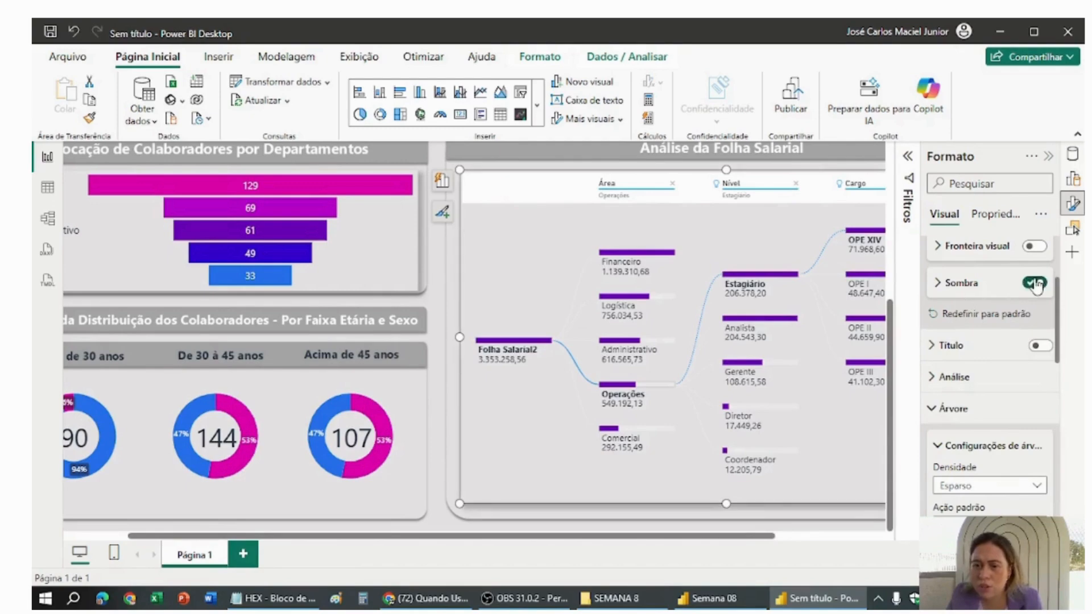
# Collapse the Árvore, bar Opções and Valores settings and show the tree's header settings (Cabeçalhos).
pyautogui.scroll(-4, 942, 308)
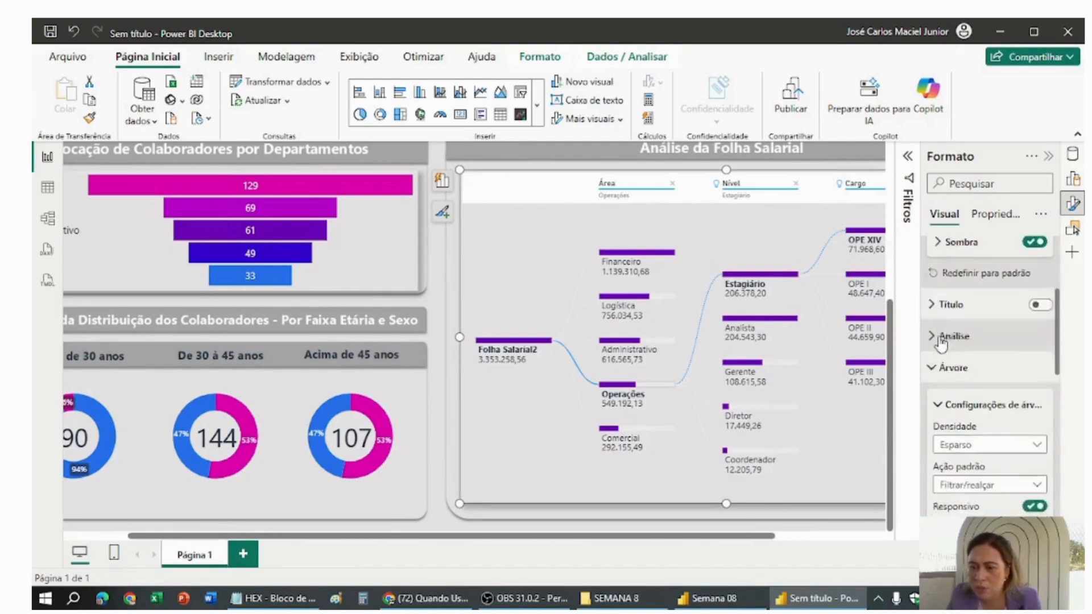
pyautogui.scroll(6, 957, 359)
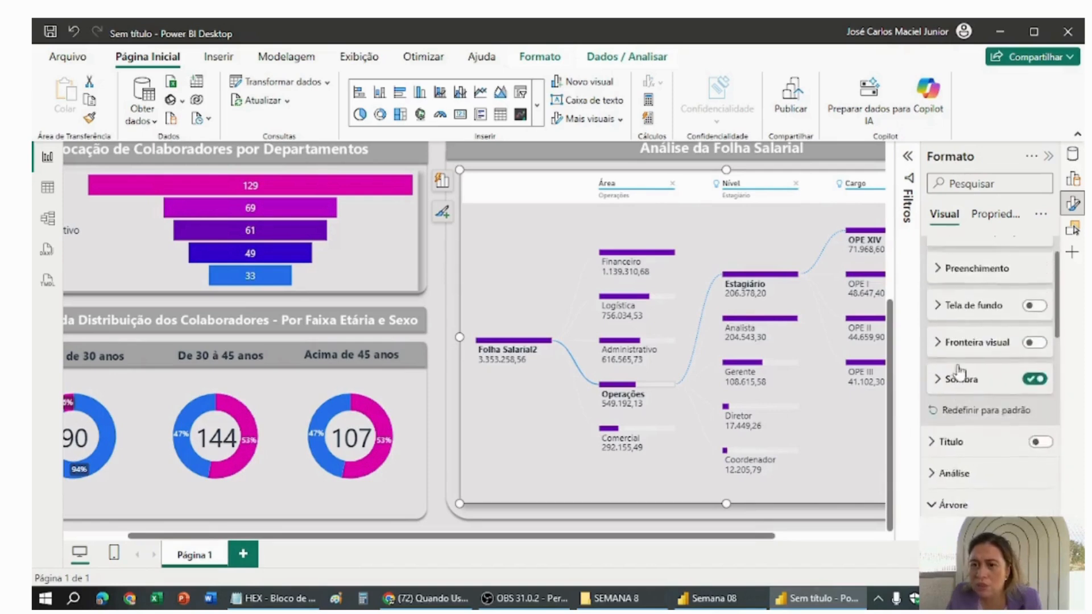
pyautogui.scroll(-3, 953, 438)
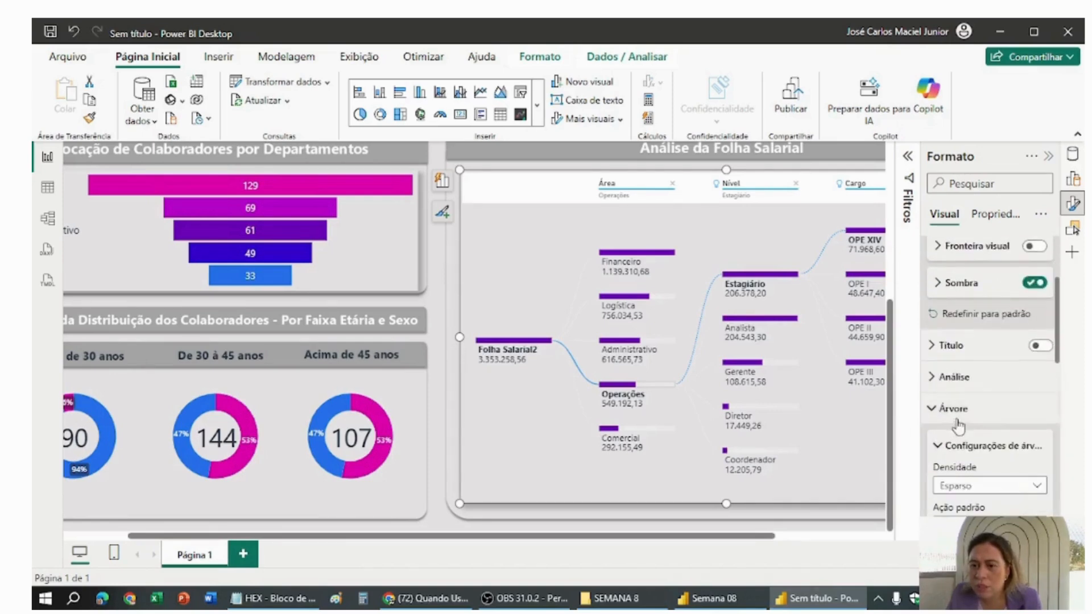
pyautogui.click(953, 409)
pyautogui.scroll(-3, 947, 341)
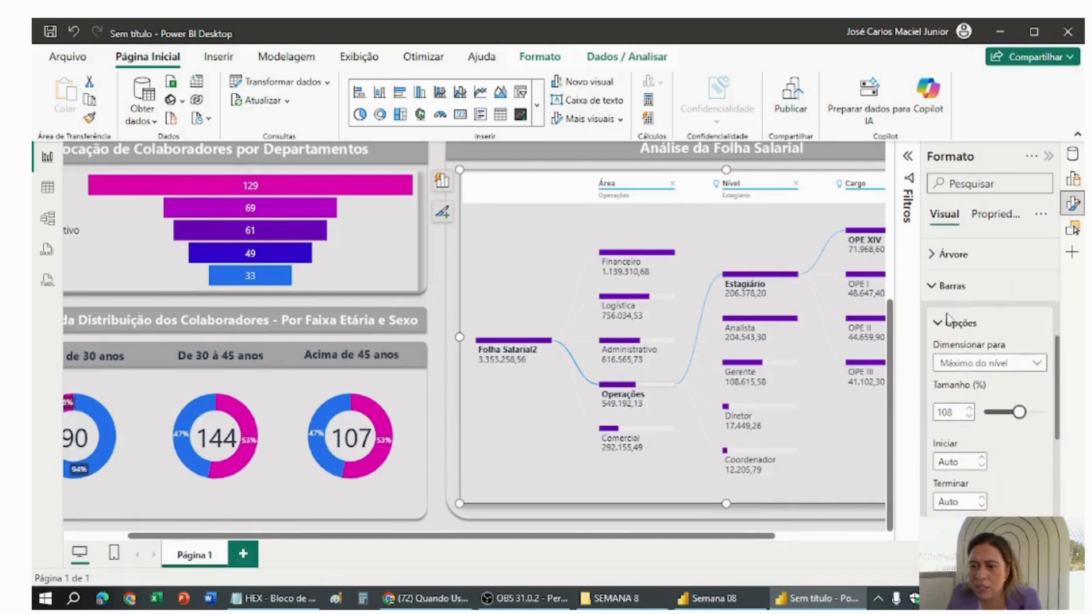
pyautogui.click(938, 324)
pyautogui.scroll(-3, 1001, 351)
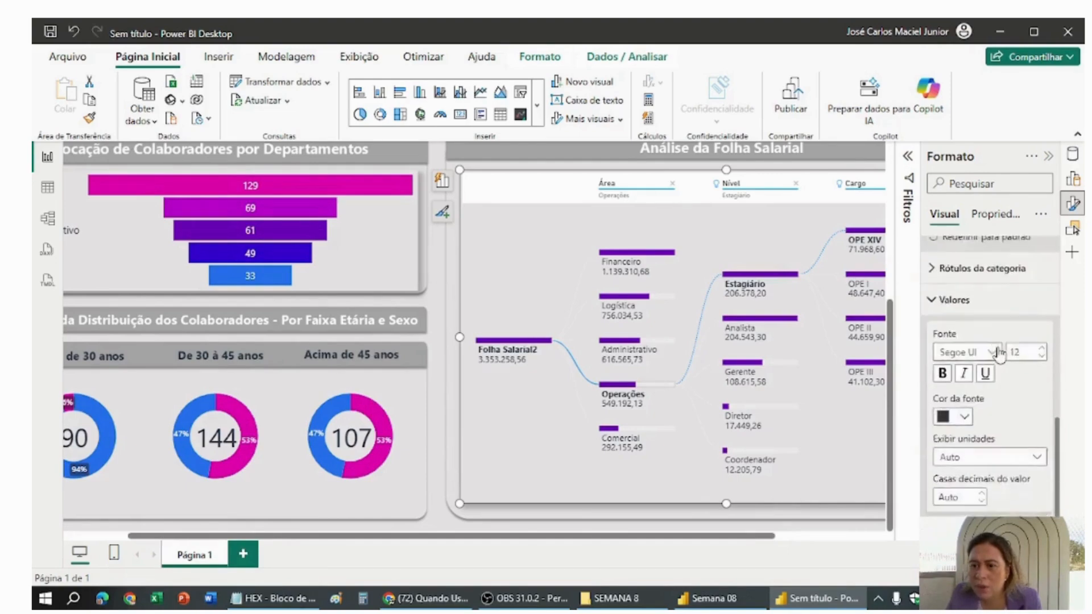
pyautogui.click(935, 300)
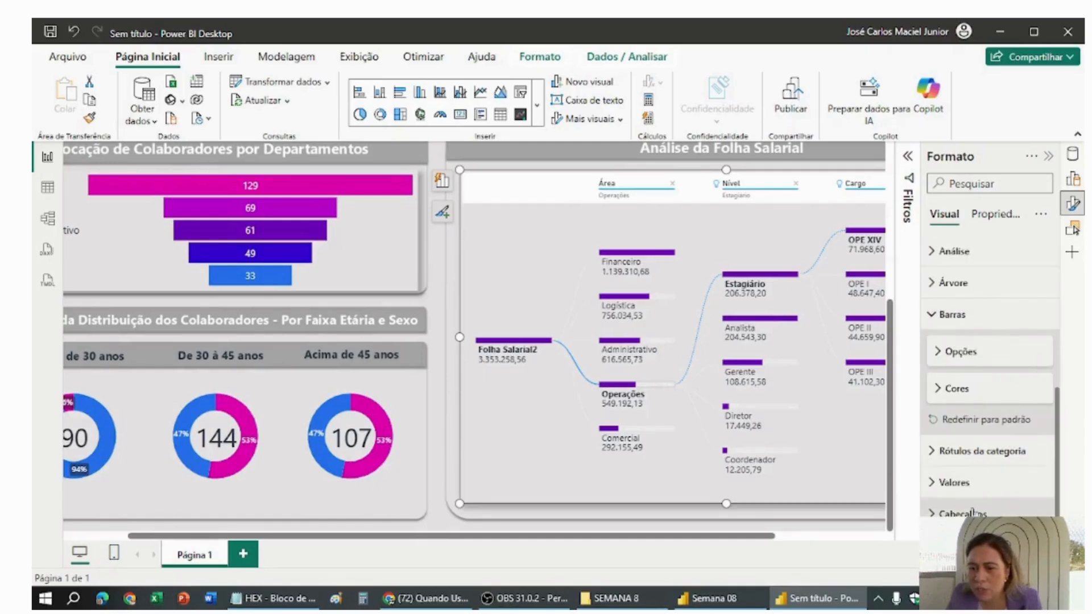
pyautogui.click(1012, 475)
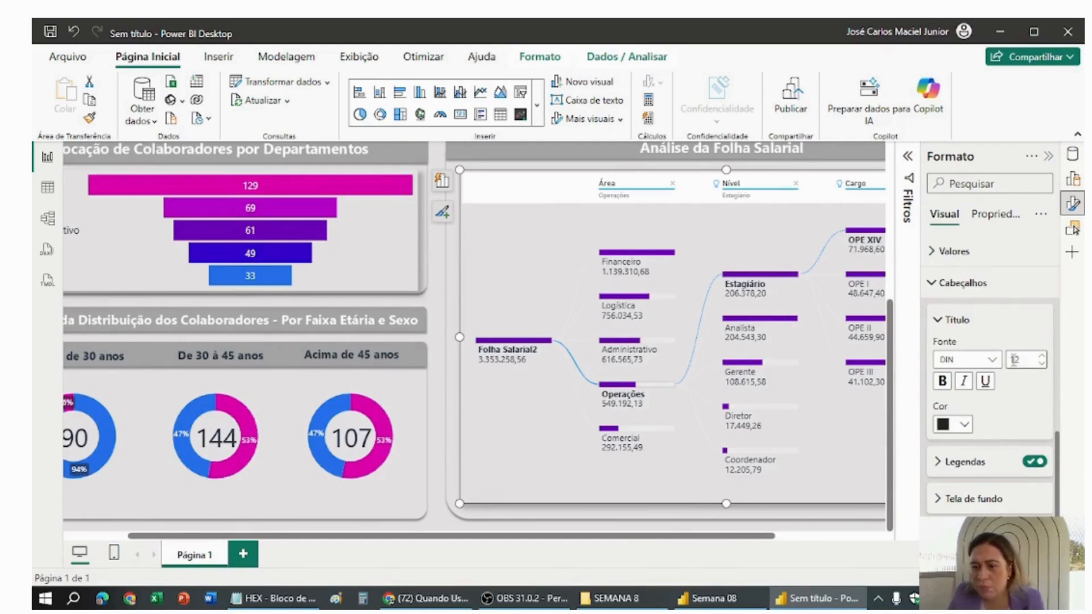
# Show the header background's color setting and turn off the tree's header captions (Legendas).
pyautogui.click(997, 503)
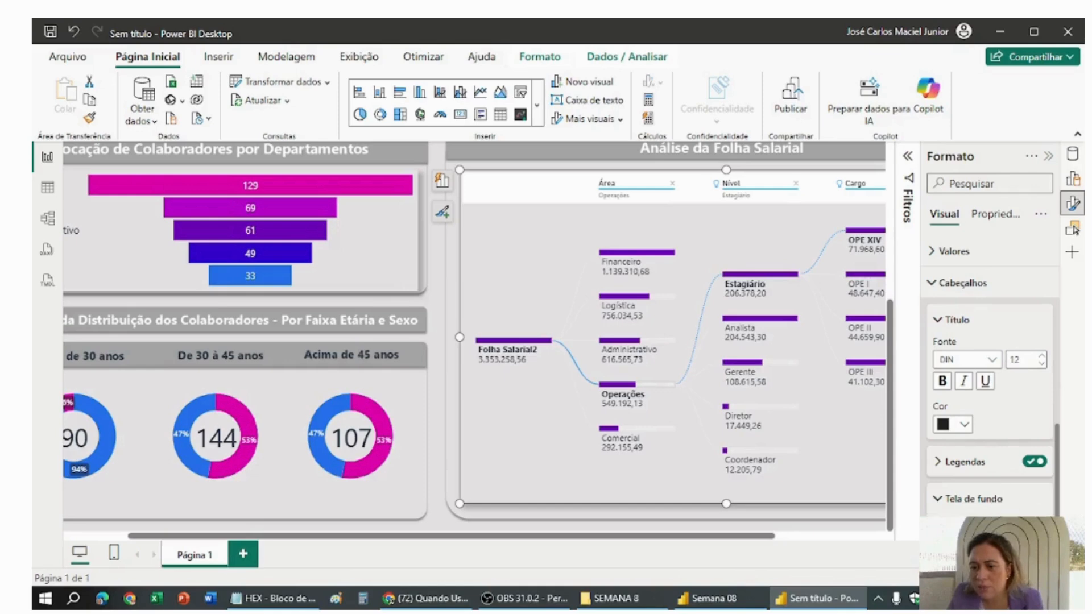
pyautogui.scroll(-1, 990, 502)
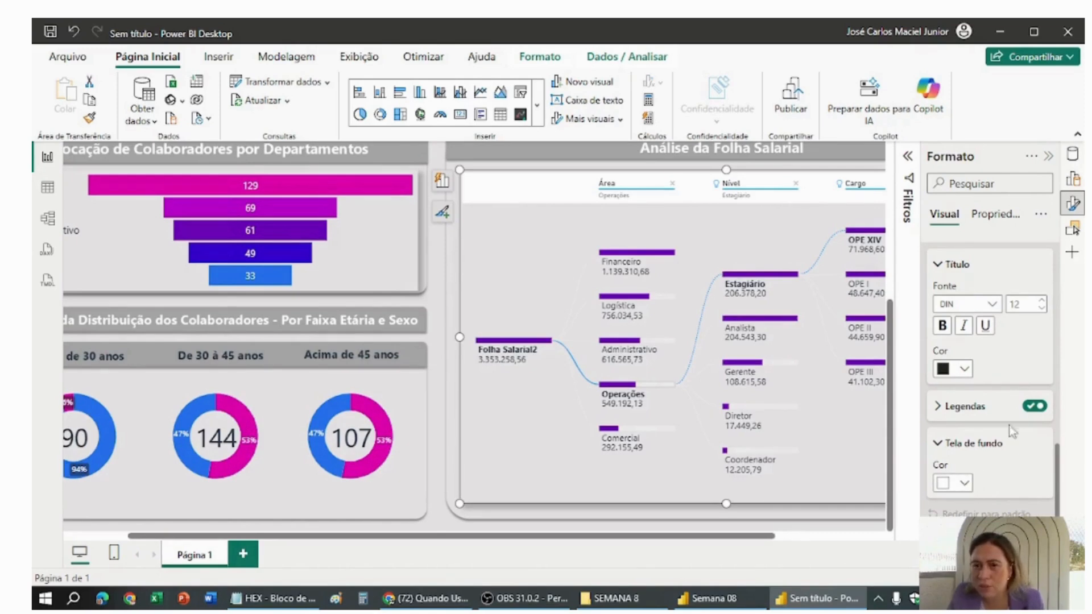
pyautogui.click(1034, 408)
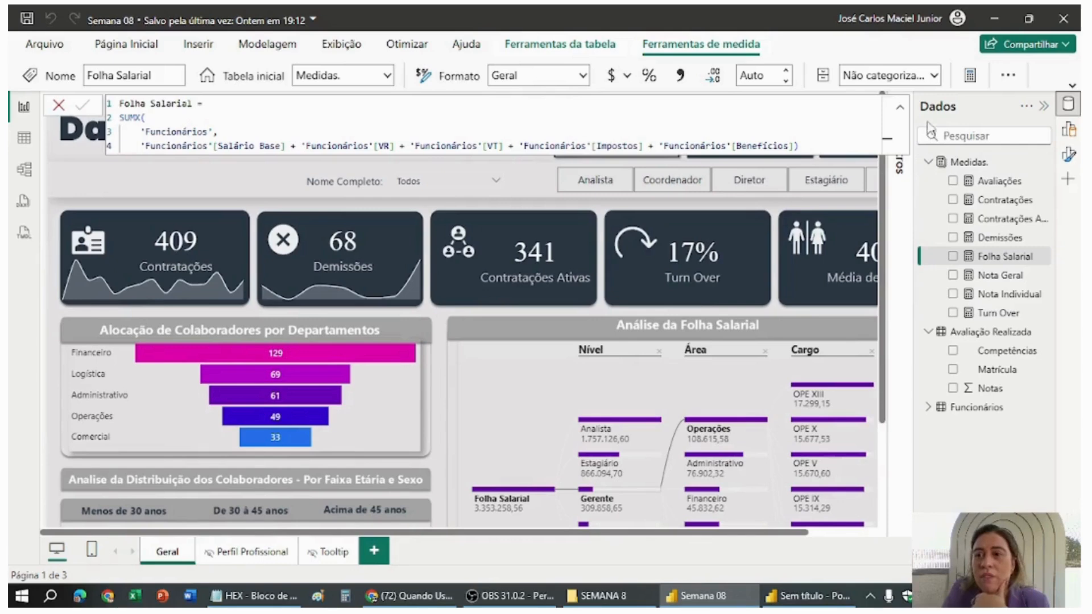
# Collapse the formula bar in the Semana 08 dashboard, and switch to the Sem título report to review the formatted tree.
pyautogui.click(900, 112)
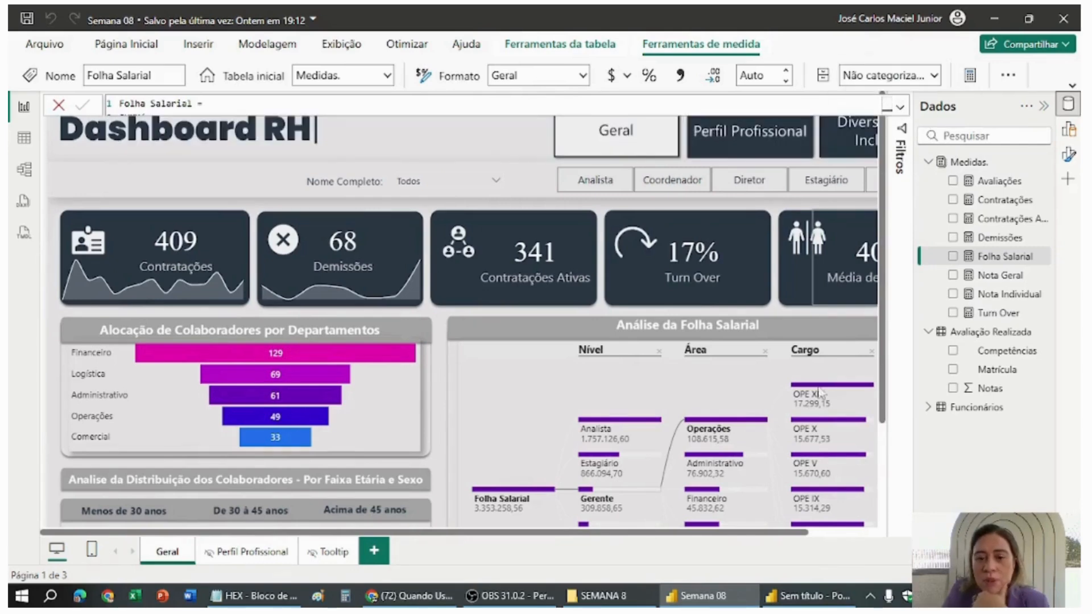
pyautogui.click(809, 596)
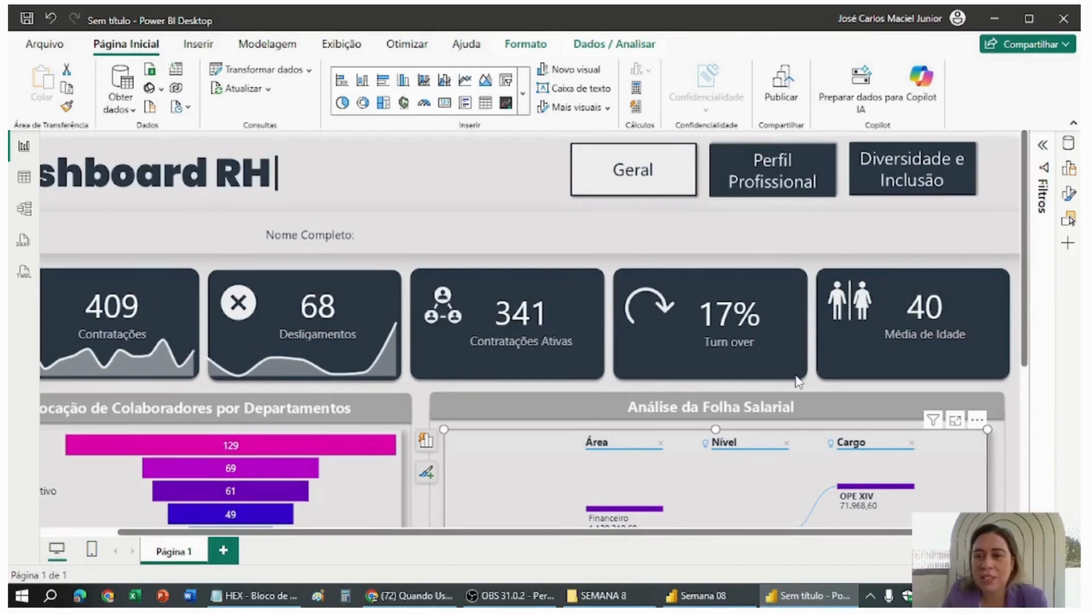
pyautogui.scroll(-5, 797, 380)
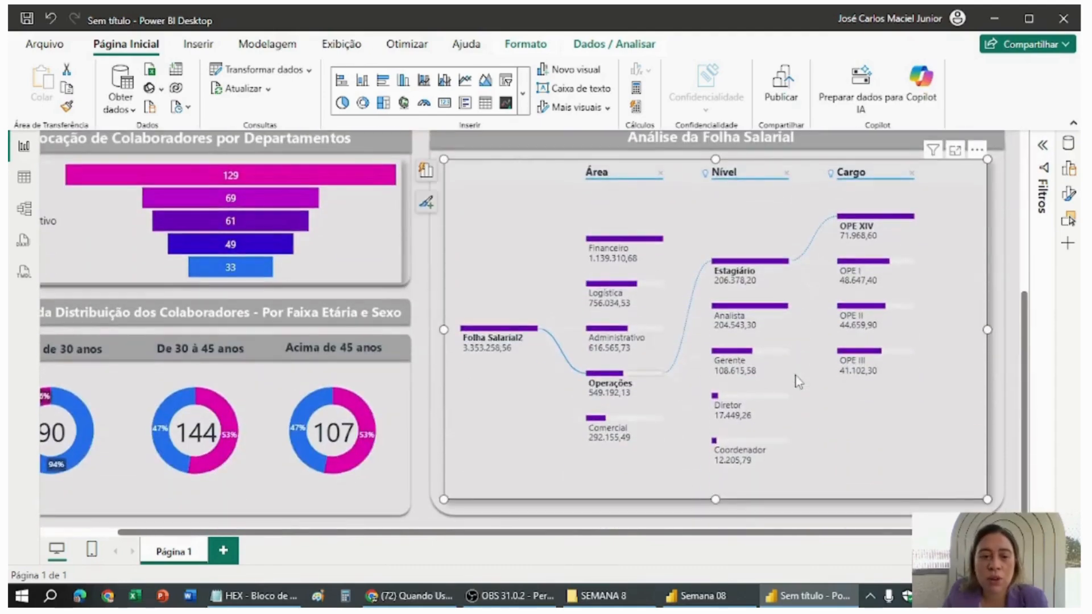
pyautogui.scroll(4, 797, 376)
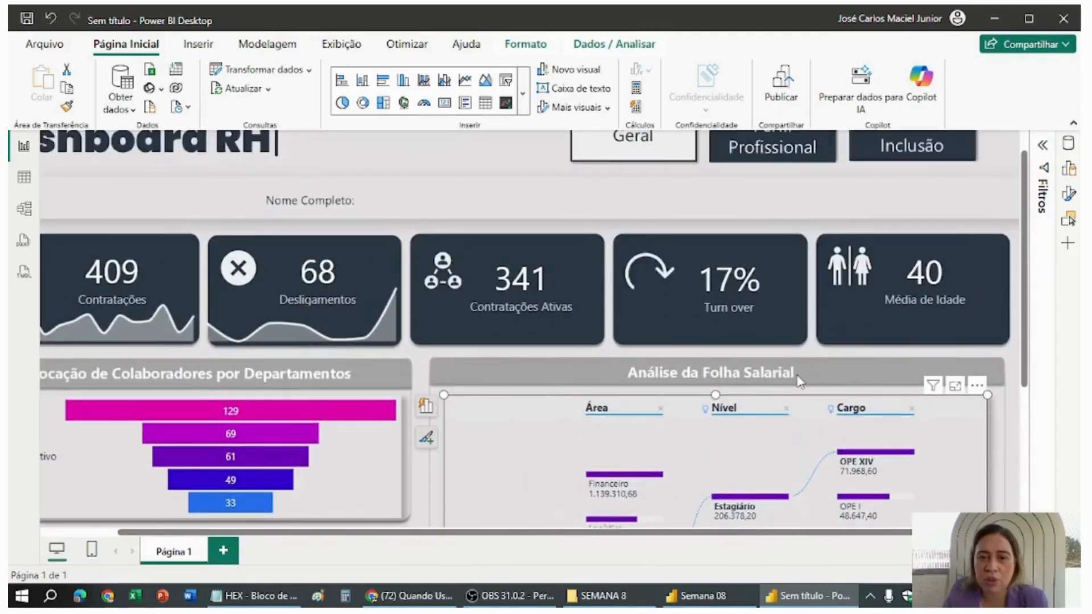
pyautogui.click(1070, 173)
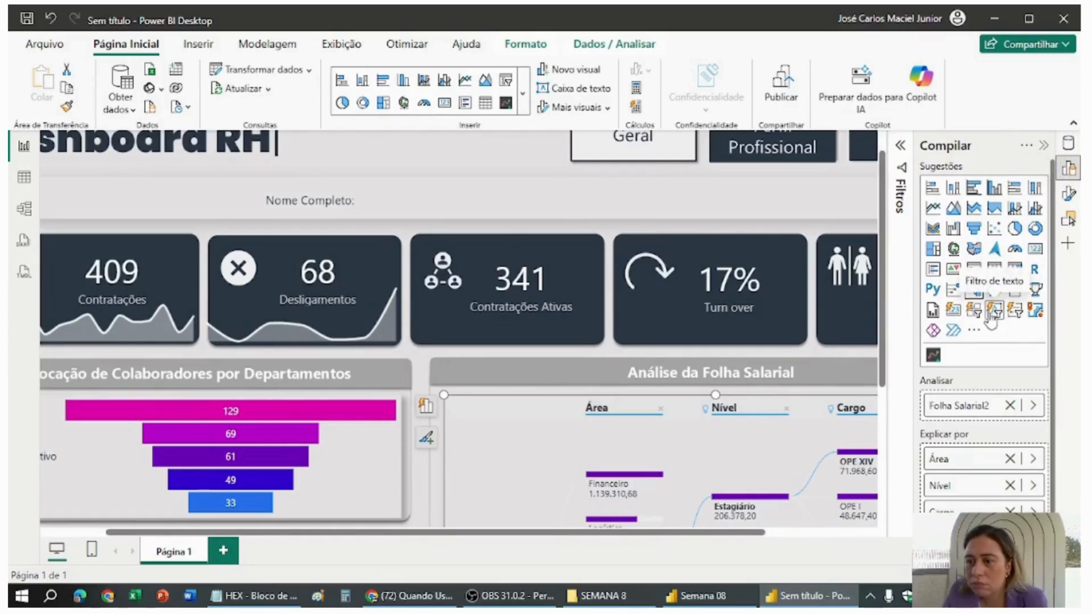
pyautogui.click(974, 271)
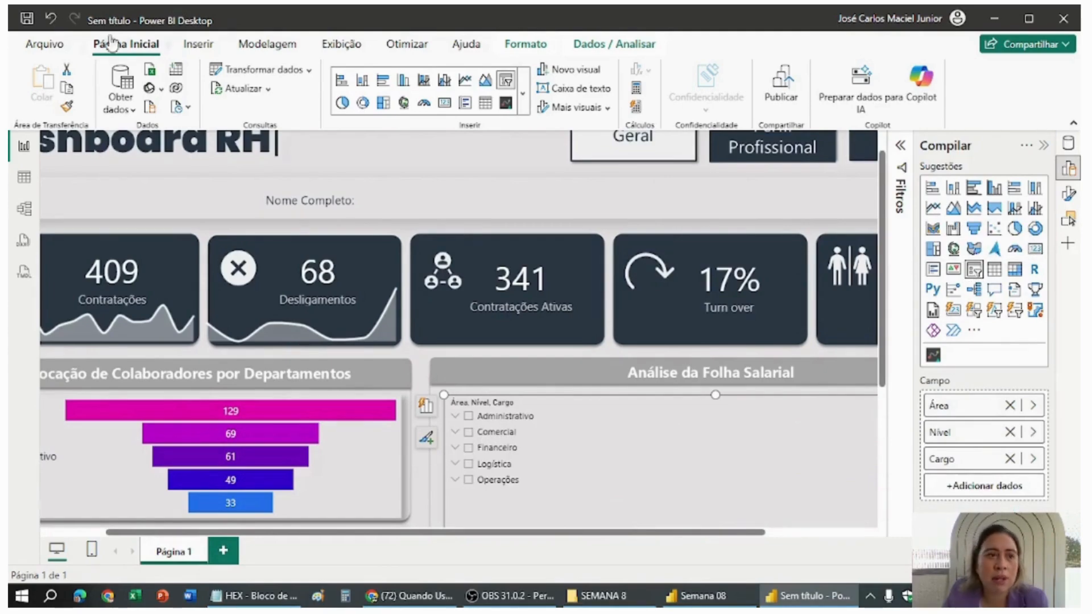
pyautogui.click(52, 21)
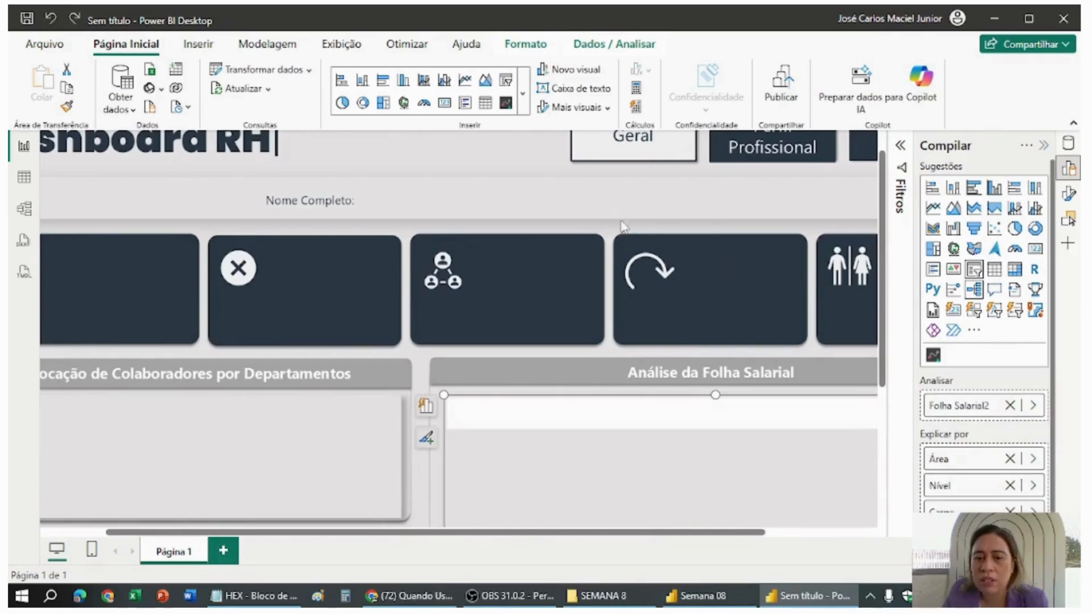
# Add a slicer above the Contratações Ativas and Turn over cards and fill it with the Nome Completo field from Funcionários.
pyautogui.click(565, 214)
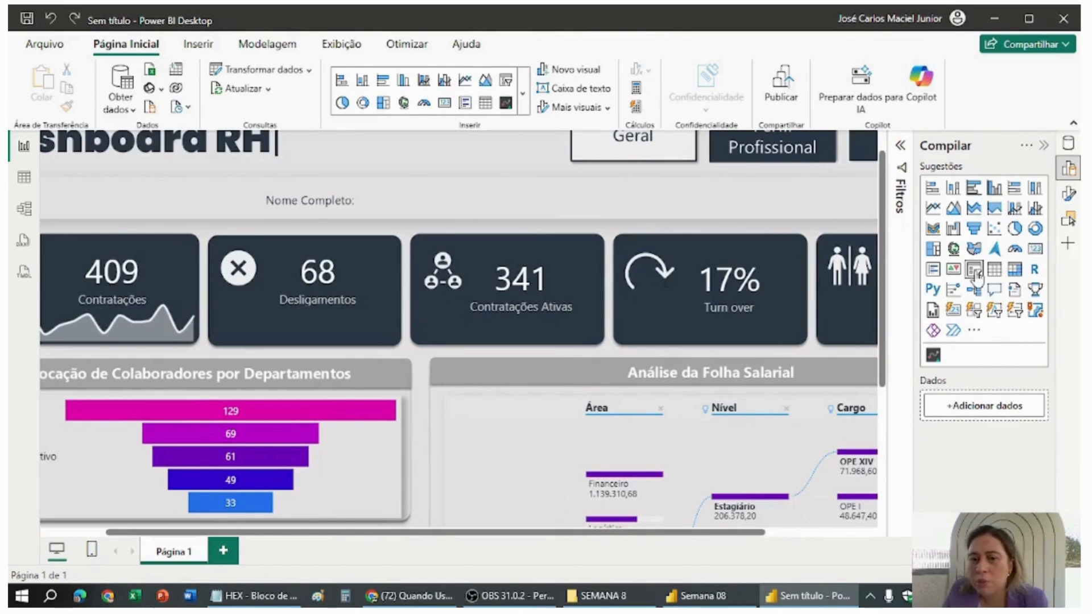
pyautogui.click(975, 272)
pyautogui.moveTo(149, 181); pyautogui.dragTo(683, 260)
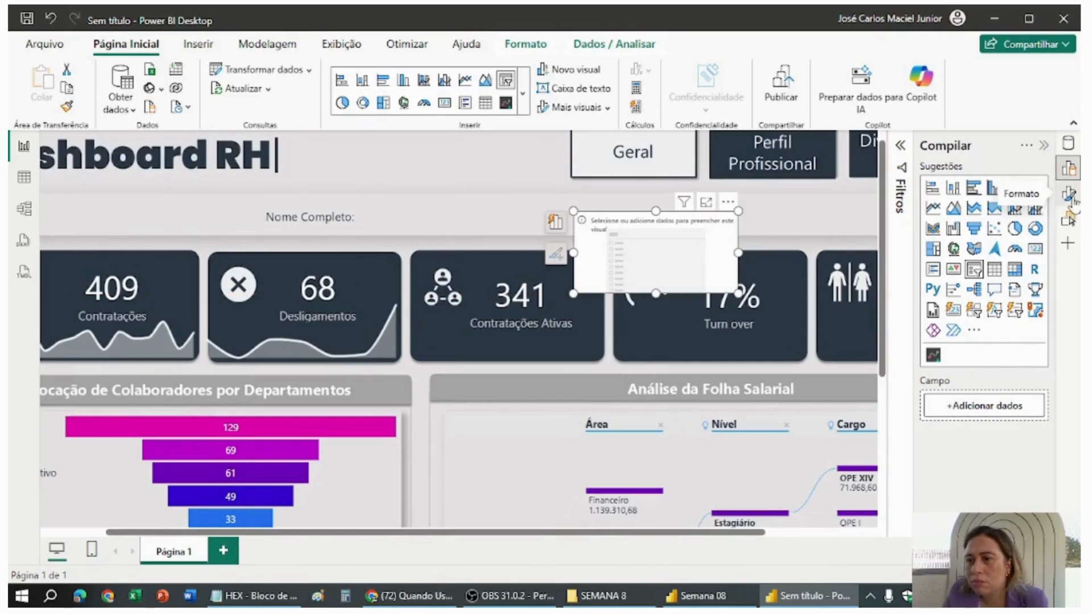
pyautogui.click(1010, 405)
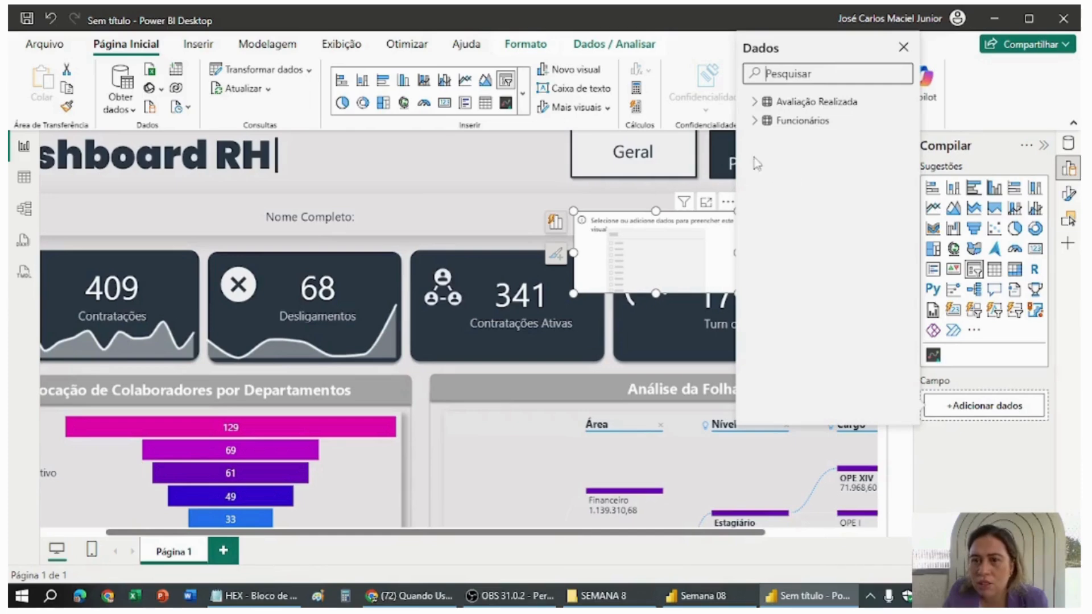
pyautogui.click(761, 125)
pyautogui.scroll(-5, 849, 273)
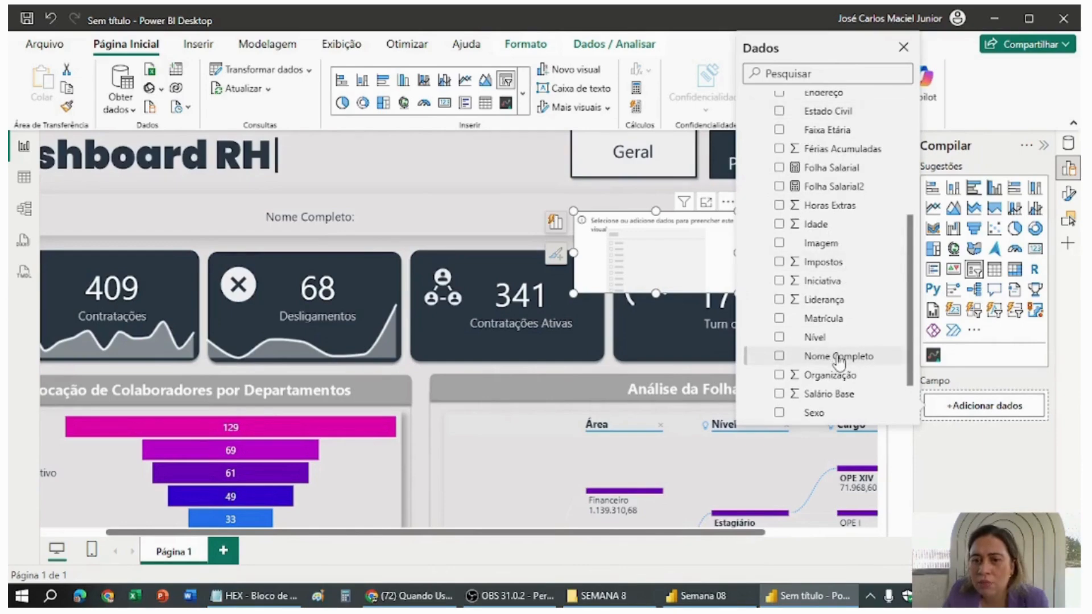
pyautogui.click(839, 357)
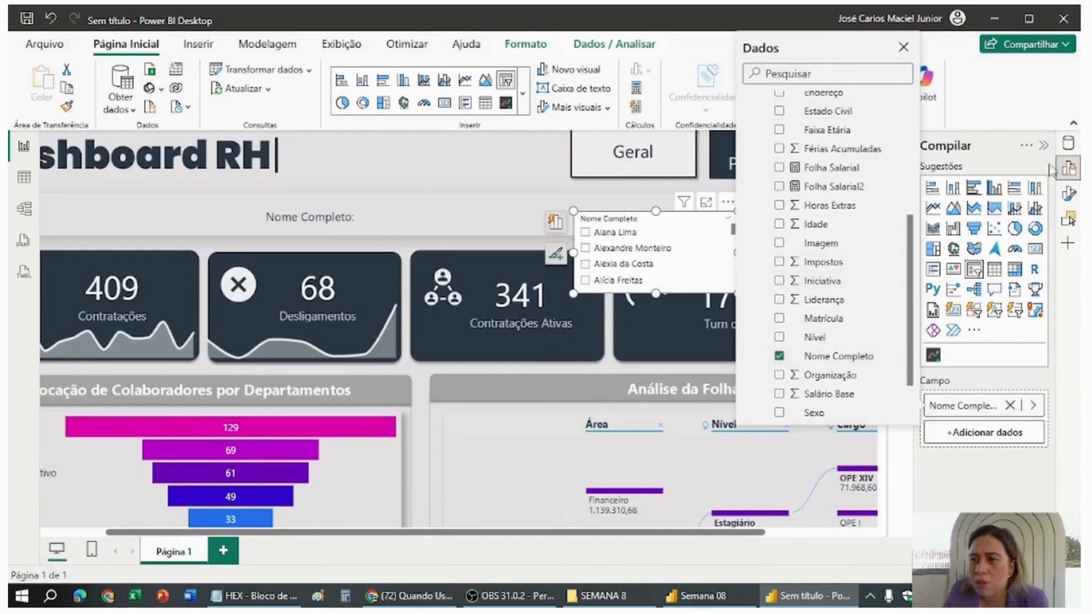
# Turn off the Nome Completo slicer's header (Cabeçalho) and its background (Tela de fundo).
pyautogui.click(1068, 196)
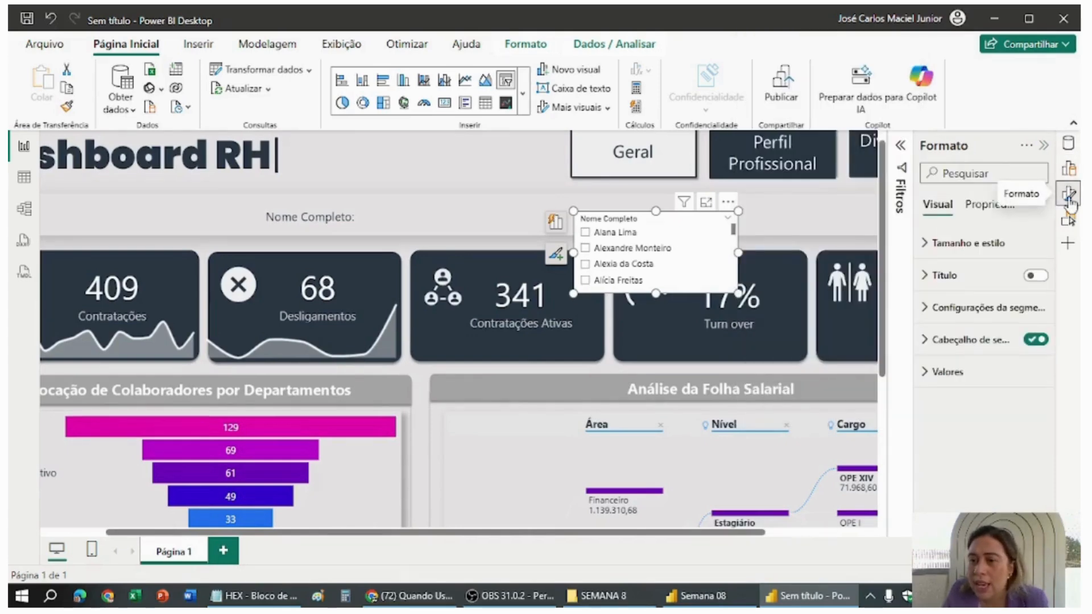
pyautogui.click(1040, 342)
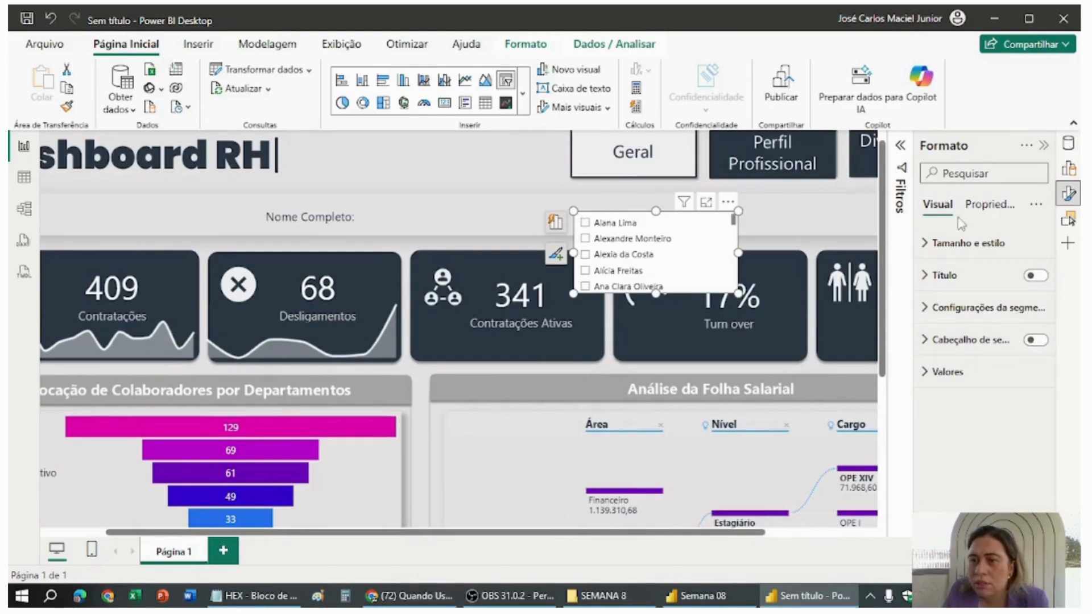
pyautogui.click(961, 243)
pyautogui.scroll(-2, 999, 395)
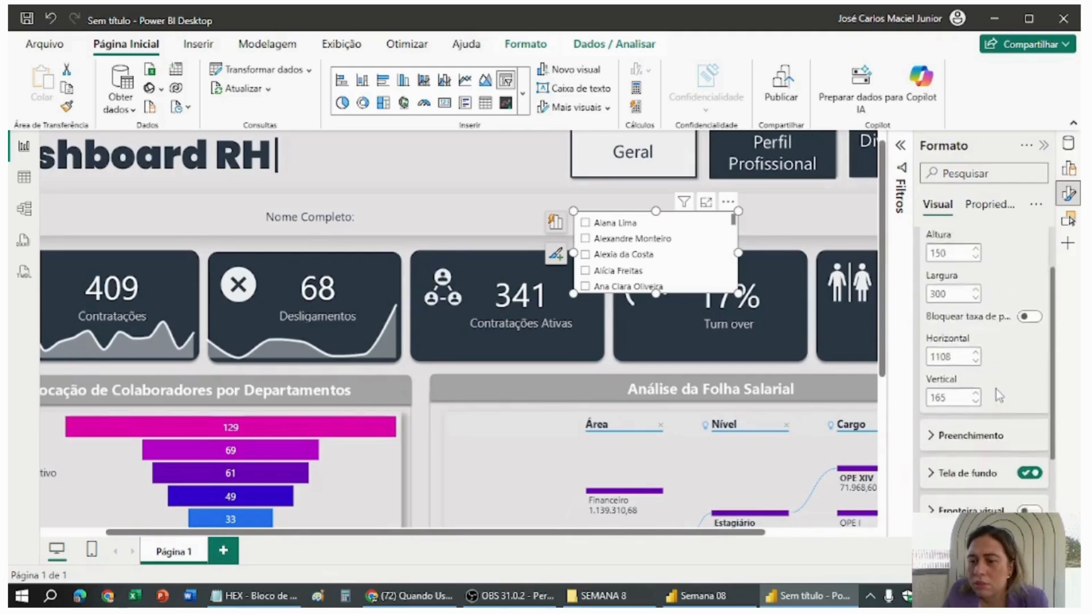
pyautogui.click(1029, 473)
pyautogui.scroll(-3, 1027, 420)
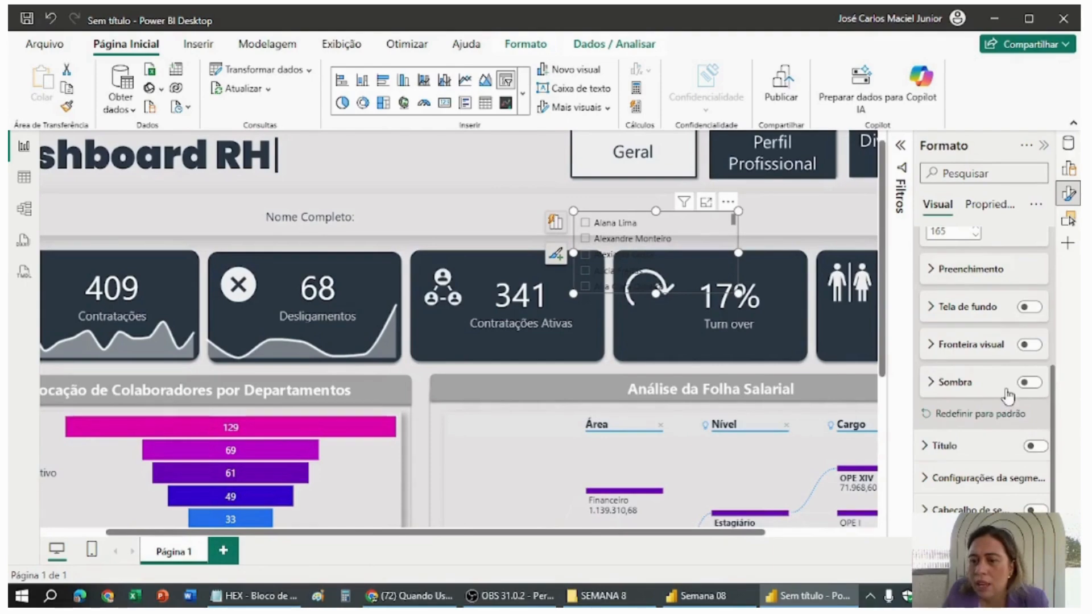
pyautogui.scroll(4, 992, 321)
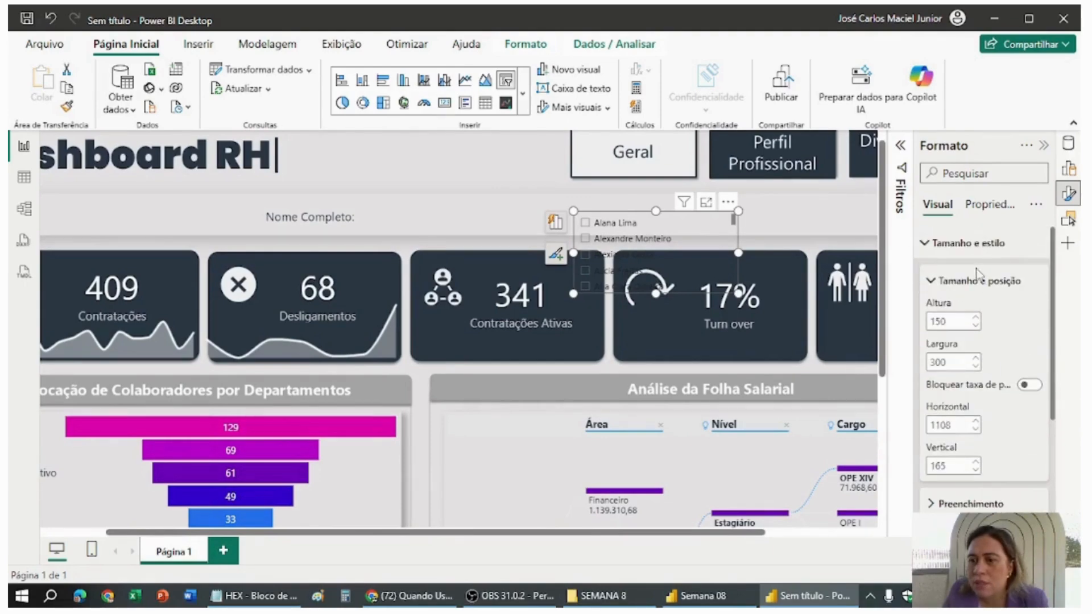
pyautogui.click(927, 243)
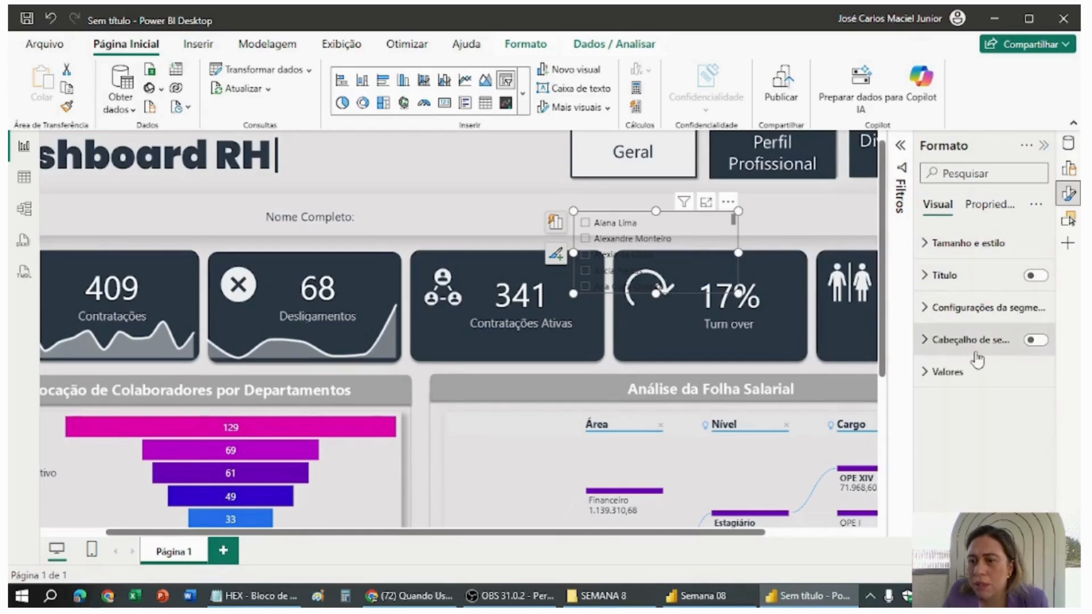
# Set the Nome Completo slicer's style to Suspenso, then reduce its height and place it beside the Nome Completo label.
pyautogui.click(1034, 341)
pyautogui.click(1034, 340)
pyautogui.click(1000, 310)
pyautogui.click(991, 386)
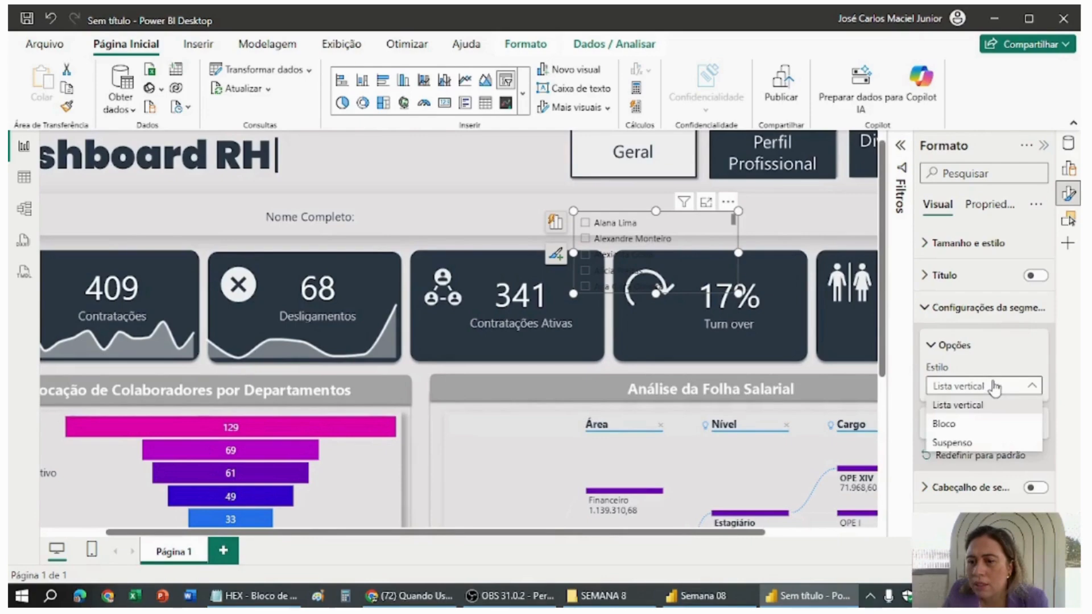
pyautogui.click(970, 447)
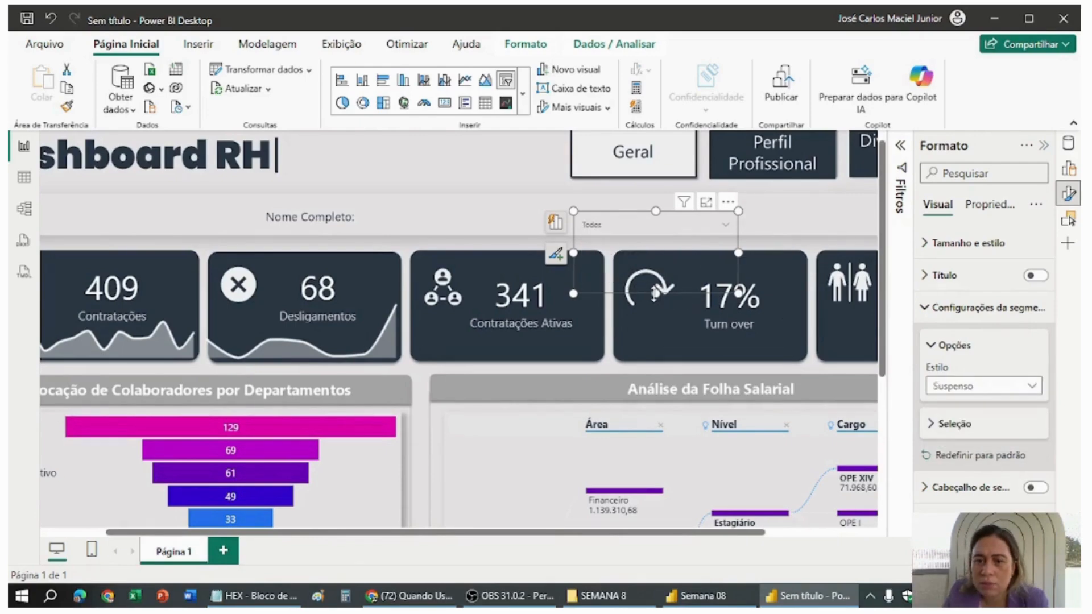
pyautogui.moveTo(655, 294); pyautogui.dragTo(403, 214)
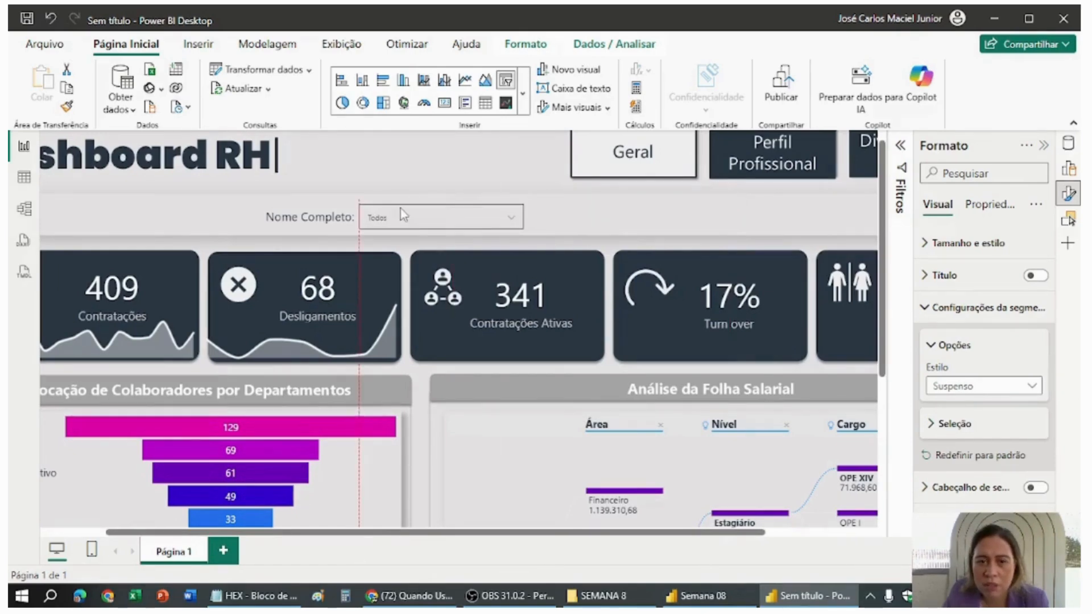
pyautogui.click(589, 219)
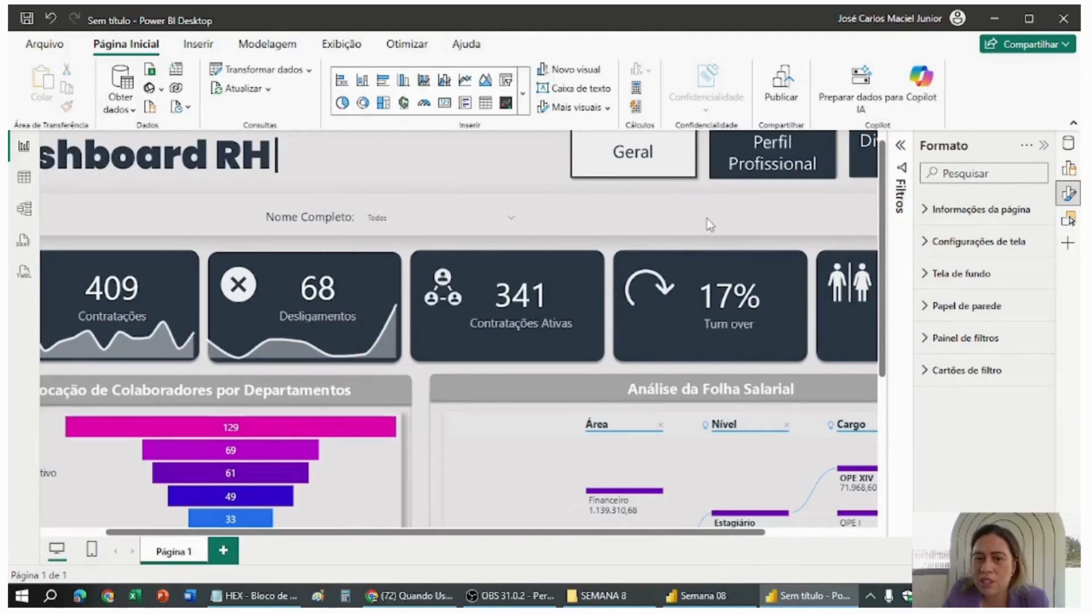
# Add a second slicer to the right of the Nome Completo slicer and open the list of fields for it.
pyautogui.click(1070, 174)
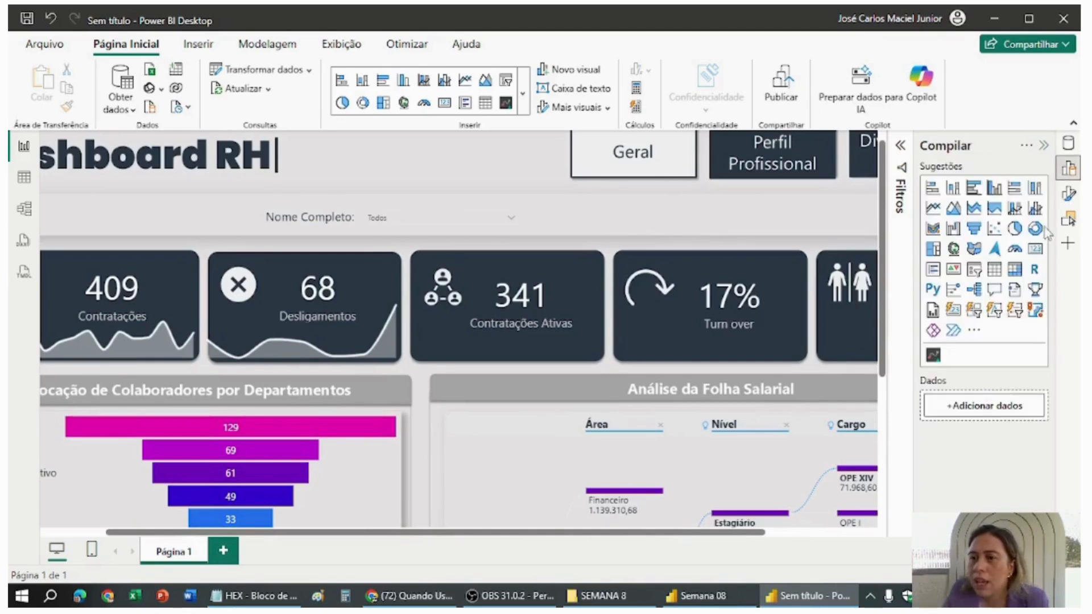
pyautogui.click(974, 272)
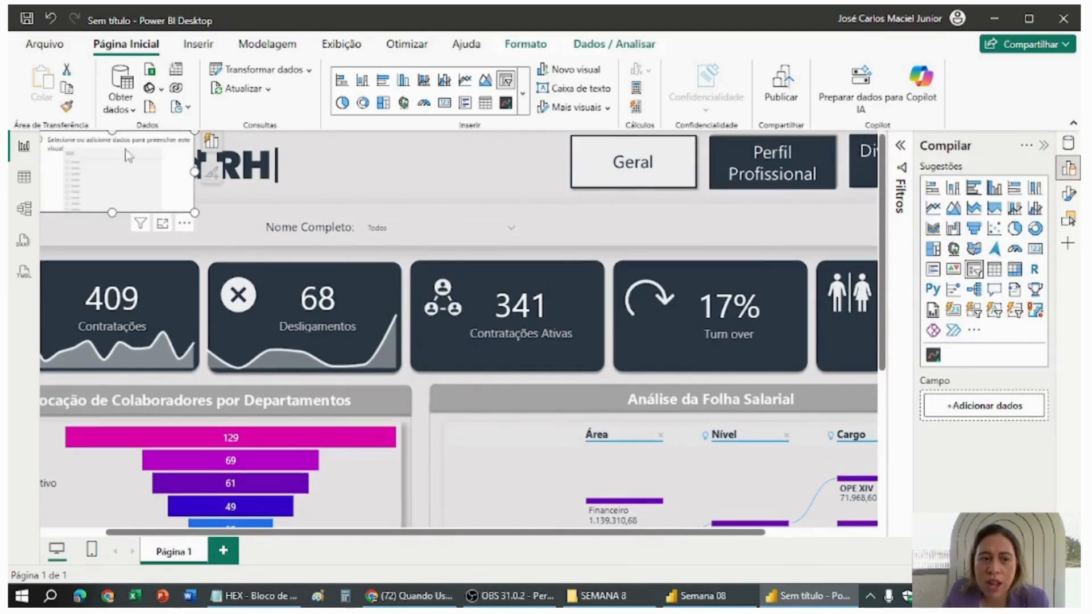
pyautogui.moveTo(137, 162); pyautogui.dragTo(708, 232)
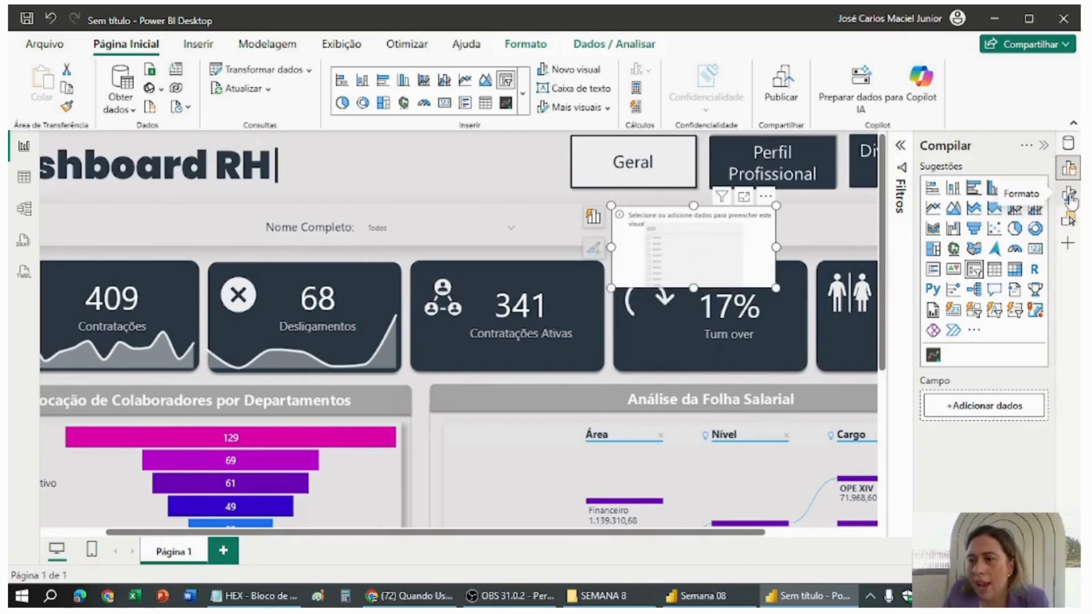
pyautogui.click(1070, 195)
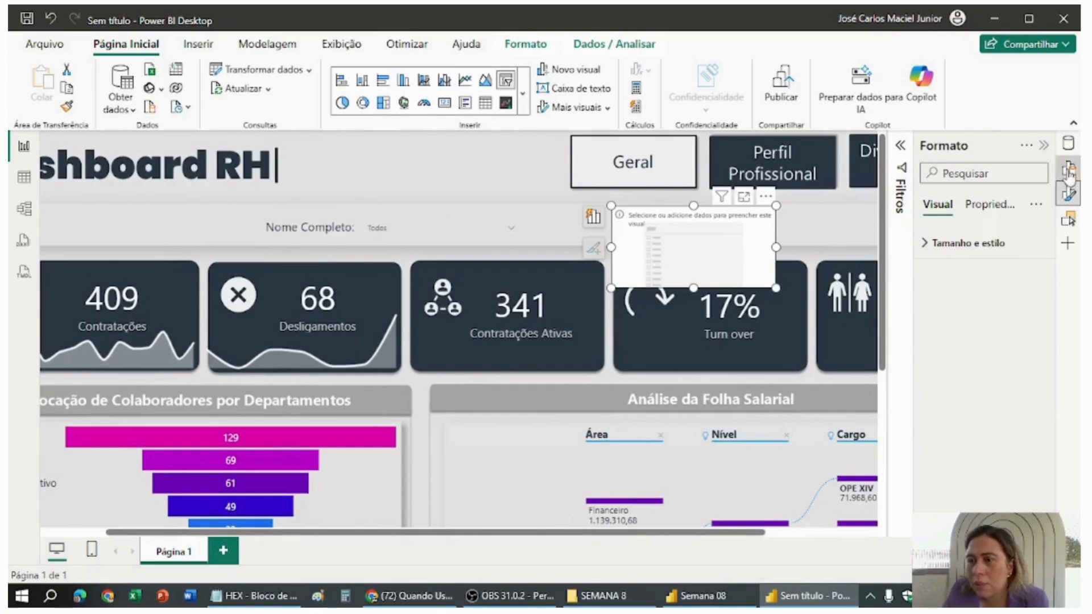
pyautogui.click(1068, 168)
pyautogui.click(982, 406)
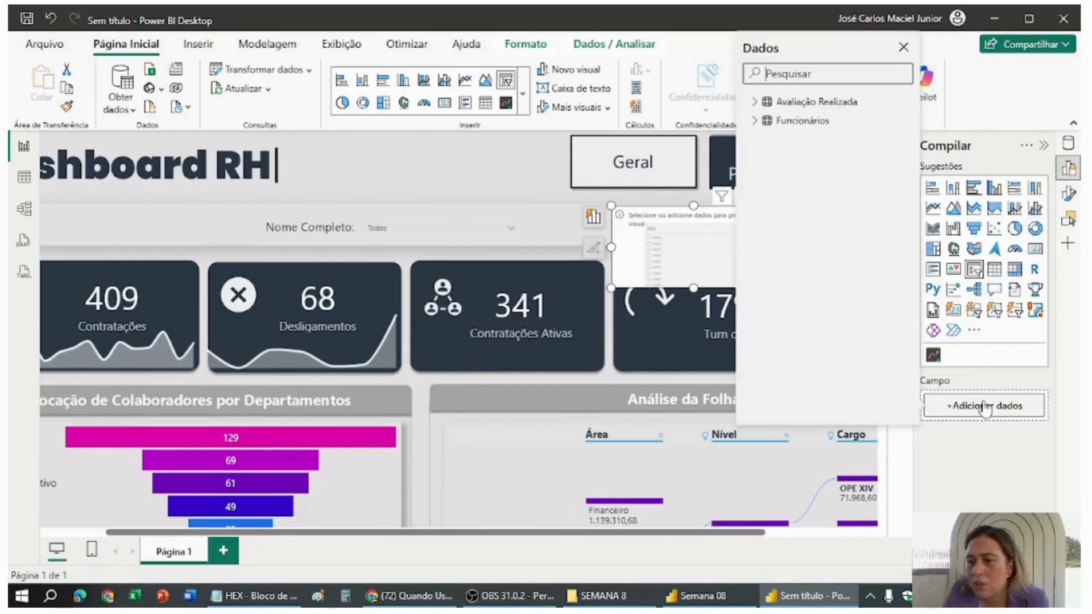
# Add the Área field from the Funcionários table to the new slicer.
pyautogui.click(760, 123)
pyautogui.click(812, 141)
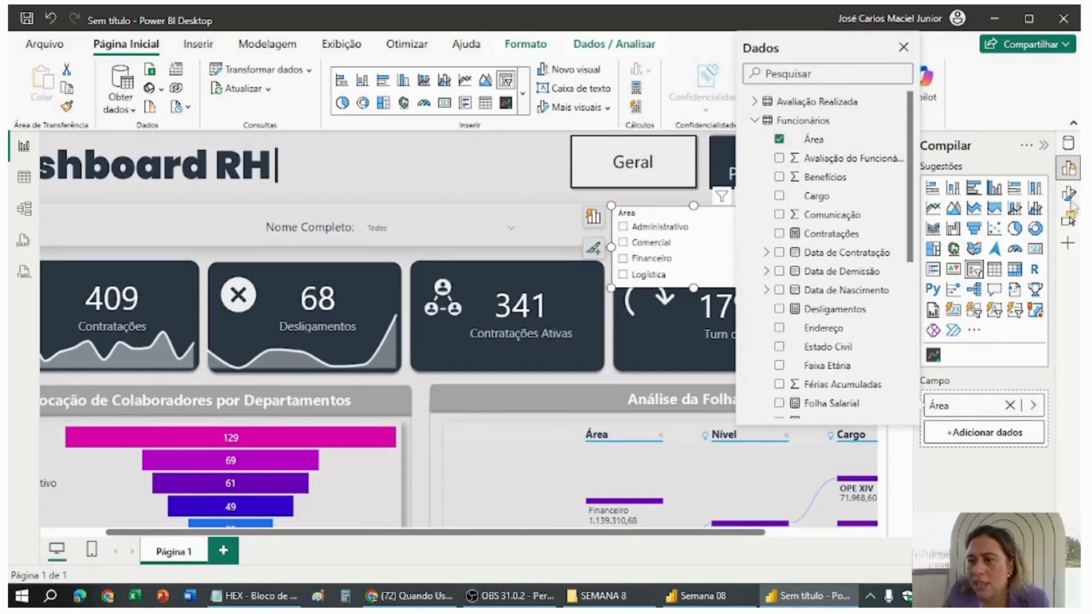
pyautogui.click(1067, 306)
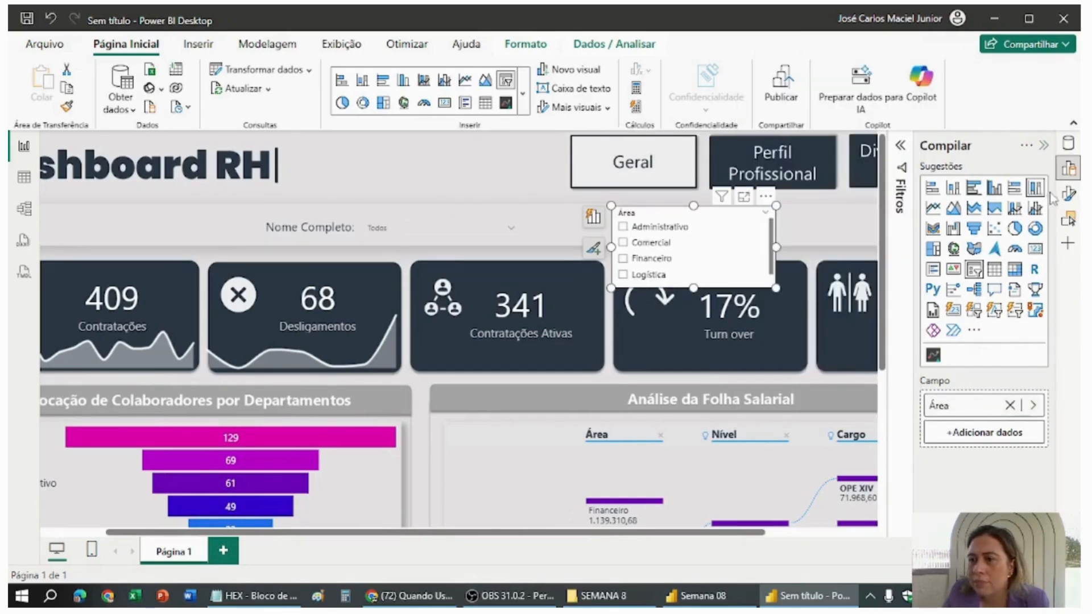
# Copy the formatting of the Nome Completo slicer onto the Área slicer with the format painter.
pyautogui.click(449, 216)
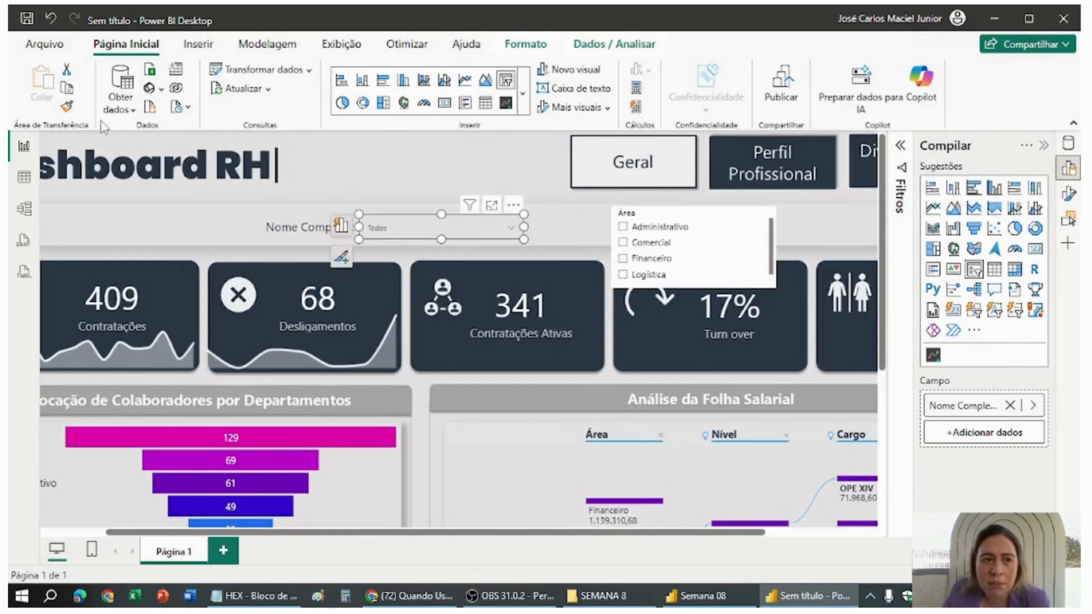
pyautogui.click(67, 106)
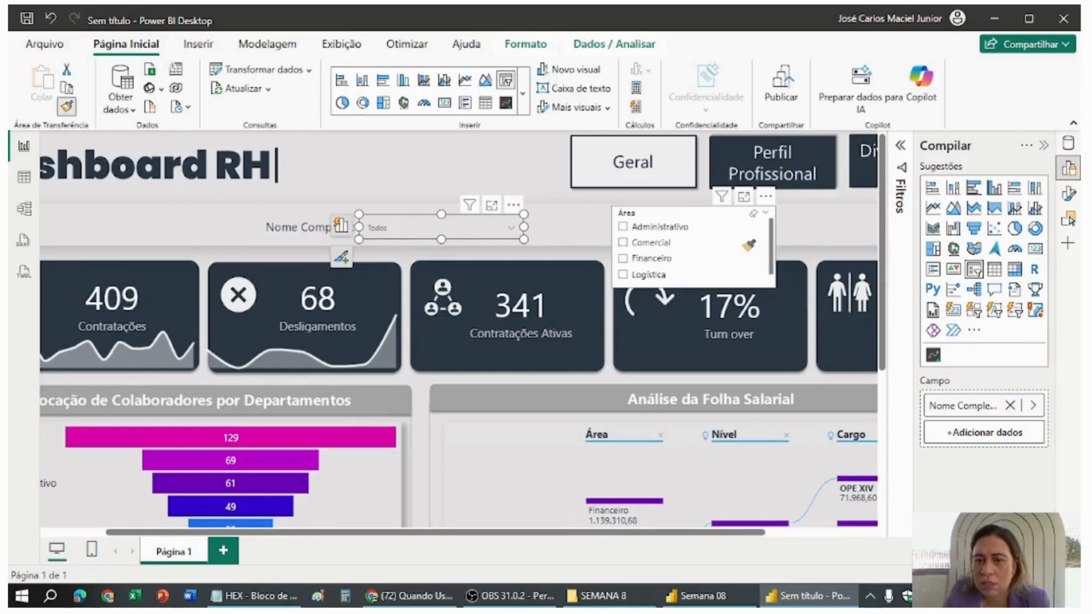
pyautogui.click(749, 245)
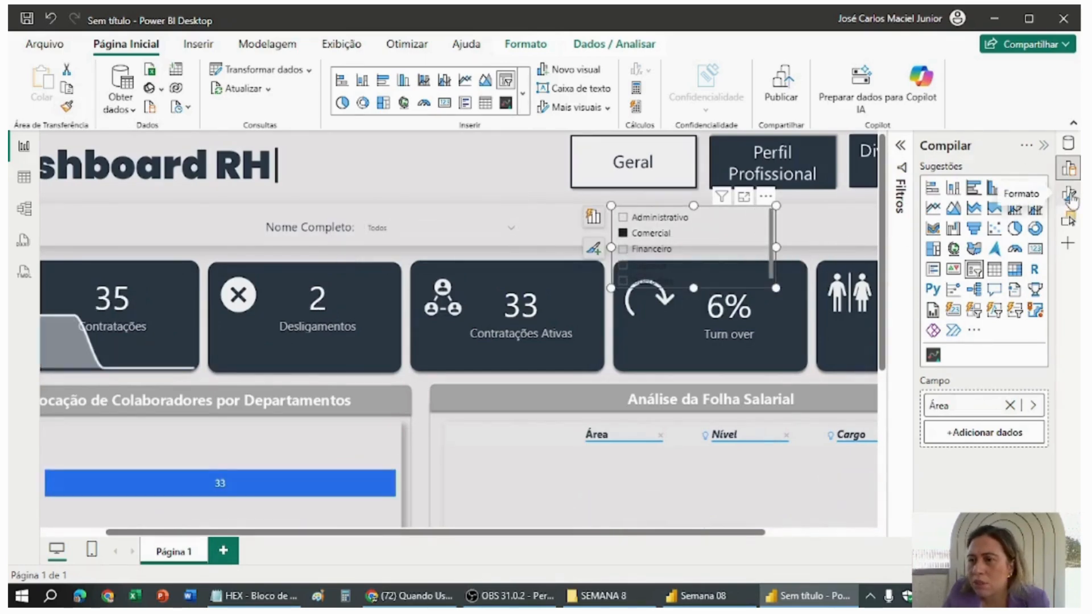
# Set the Área slicer's style to Bloco.
pyautogui.click(1070, 198)
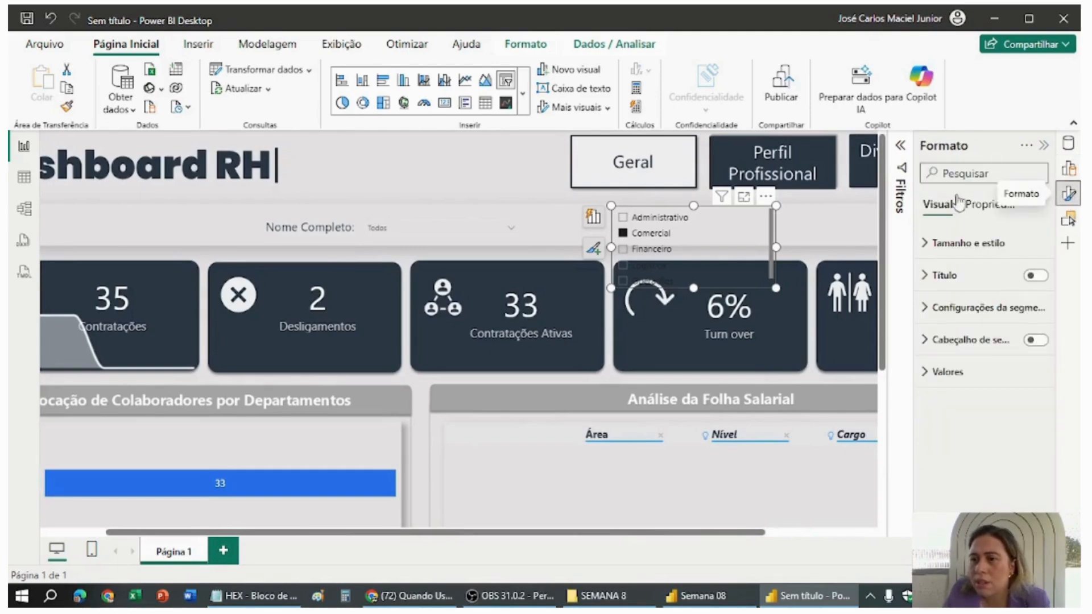
pyautogui.click(982, 310)
pyautogui.click(990, 386)
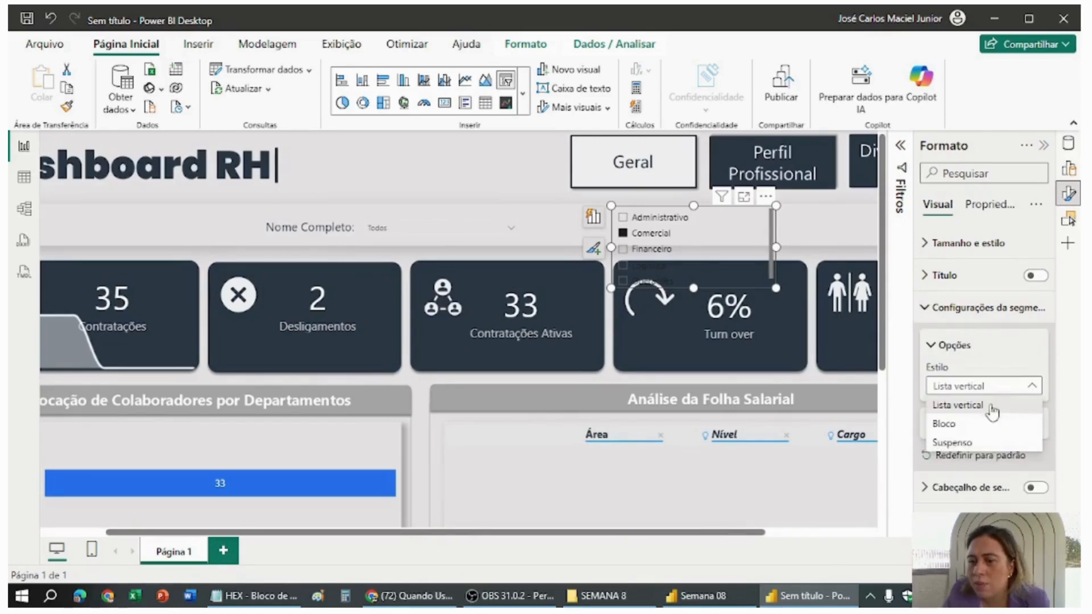
pyautogui.click(988, 424)
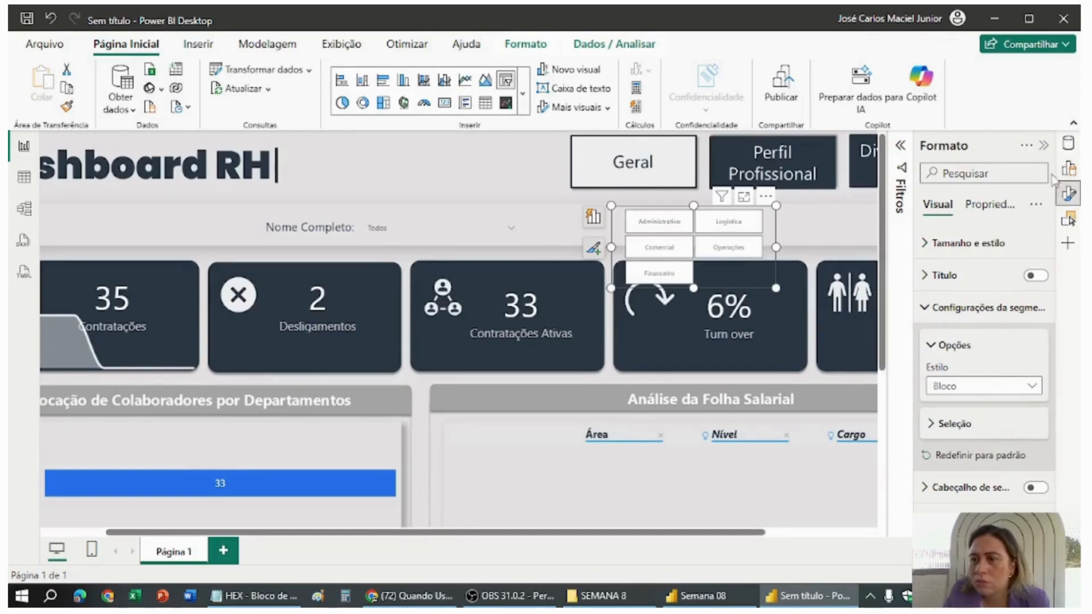
# Resize the Área slicer into a single row of department buttons beside the Nome Completo filter, above the cards.
pyautogui.click(1044, 145)
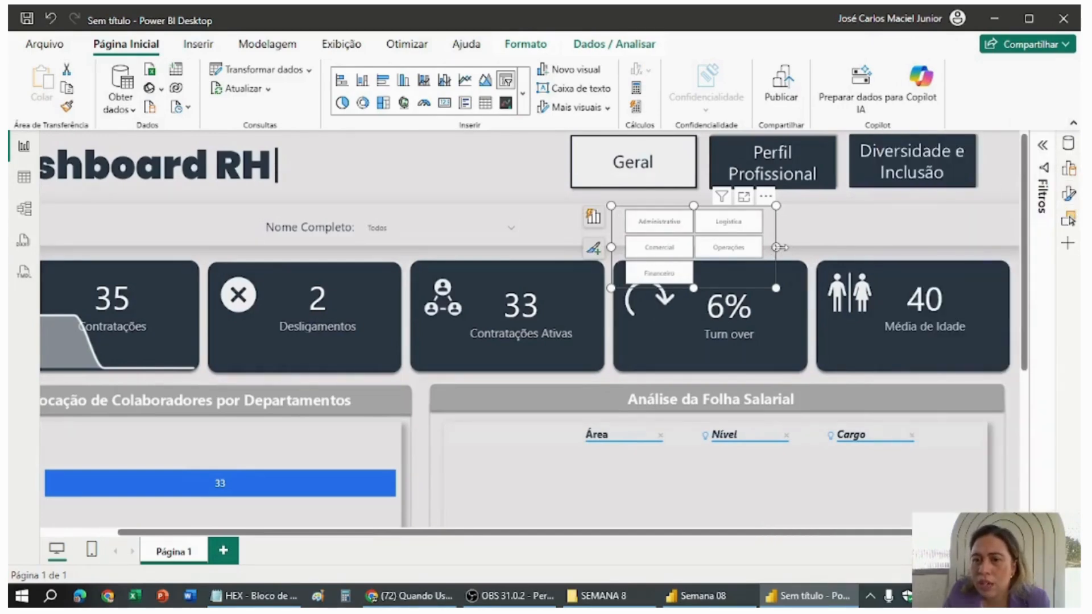
pyautogui.moveTo(776, 247); pyautogui.dragTo(985, 220)
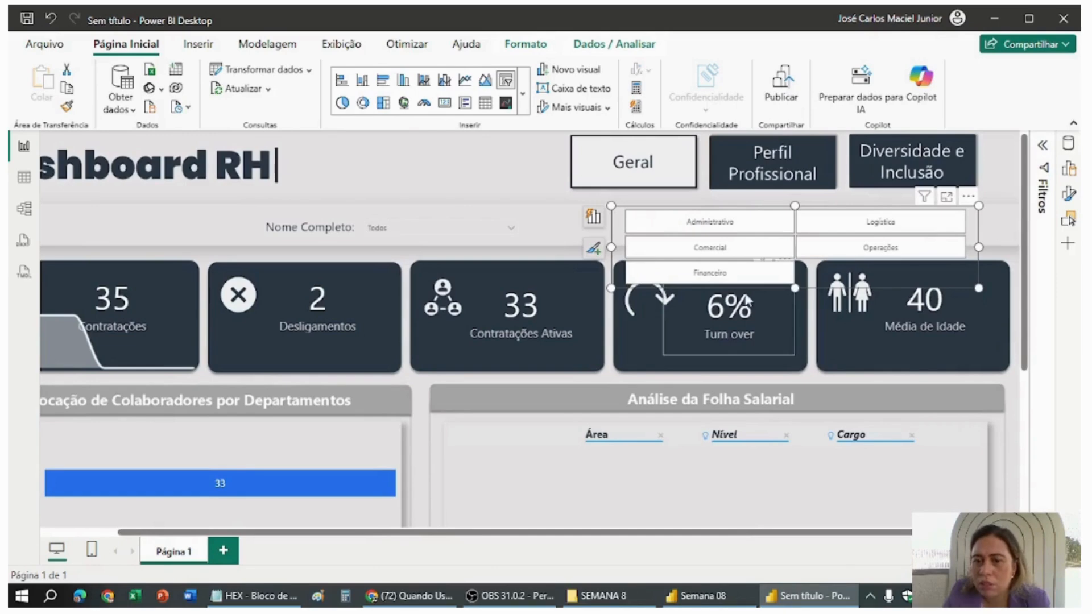
pyautogui.moveTo(796, 287); pyautogui.dragTo(795, 239)
pyautogui.moveTo(613, 223); pyautogui.dragTo(580, 223)
pyautogui.moveTo(972, 216); pyautogui.dragTo(982, 221)
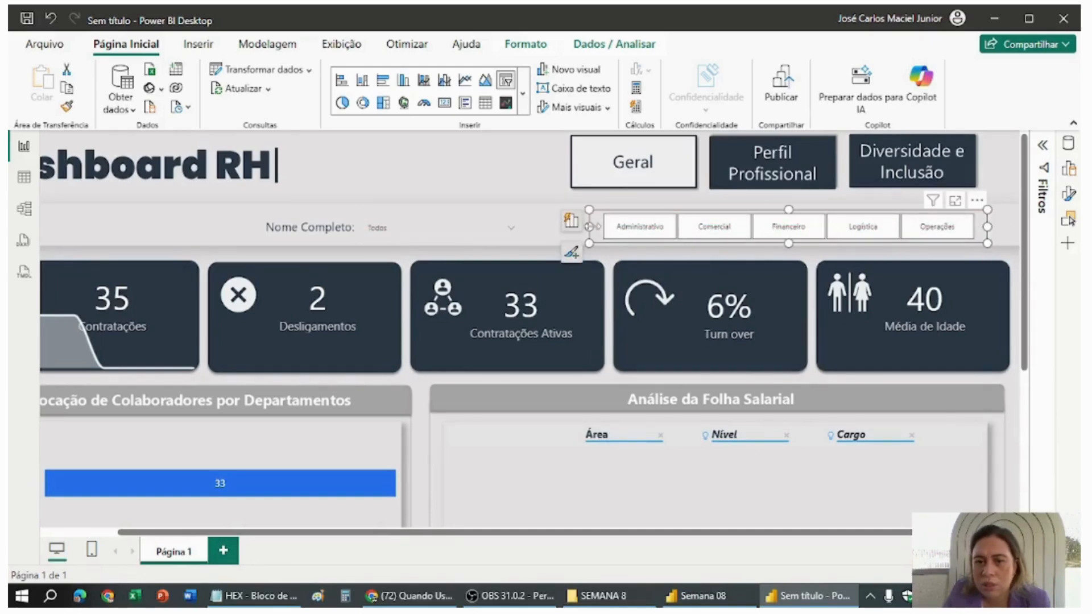
pyautogui.moveTo(588, 227); pyautogui.dragTo(569, 227)
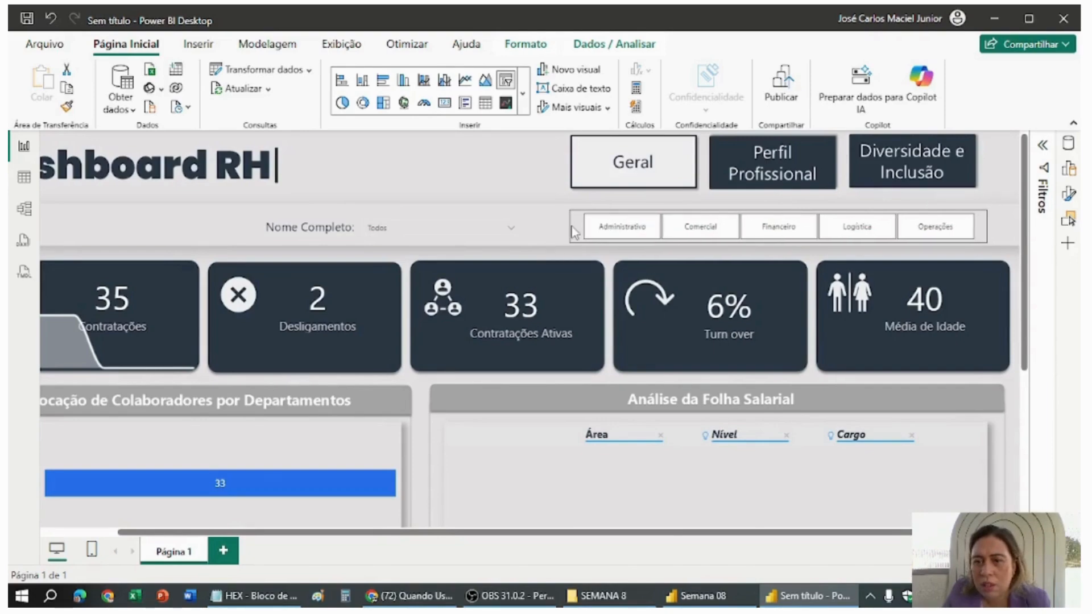
pyautogui.click(494, 183)
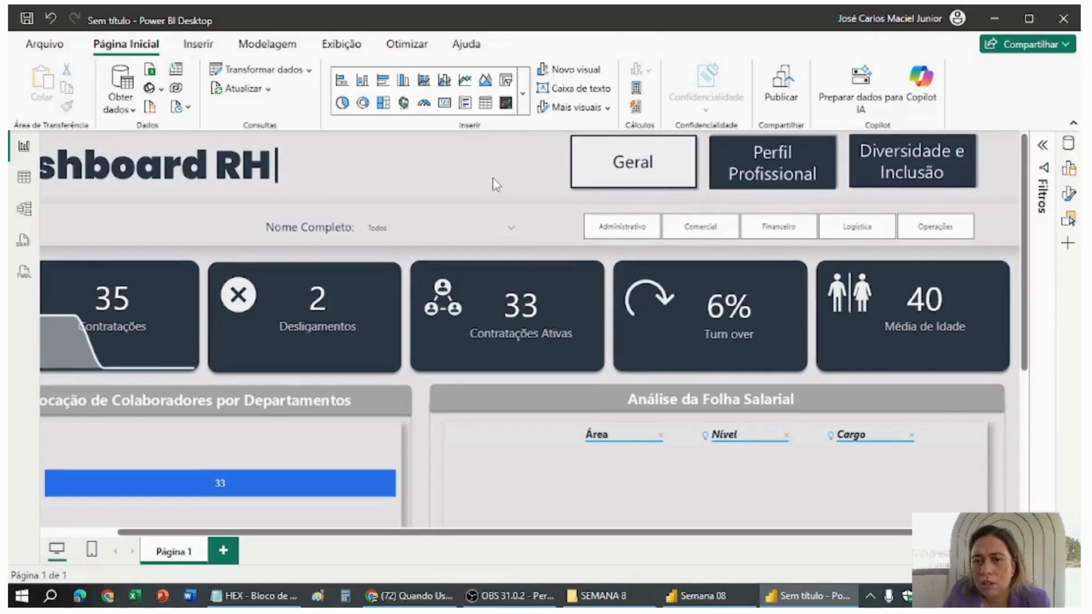
# Test the Área slicer by filtering the dashboard by Financeiro, Logística, Operações, Comercial and Administrativo.
pyautogui.click(788, 241)
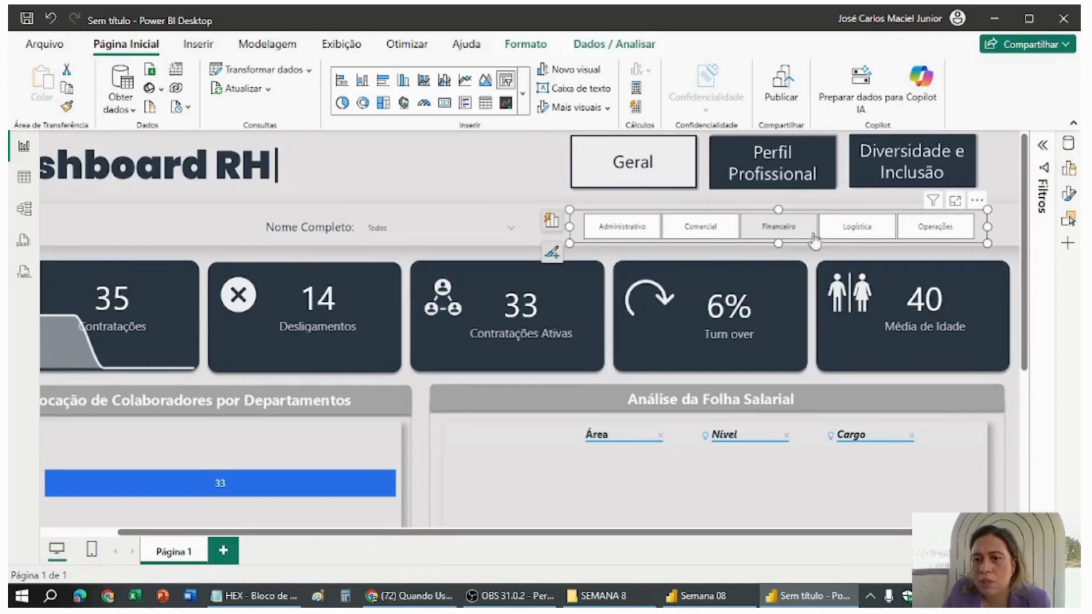
pyautogui.click(869, 235)
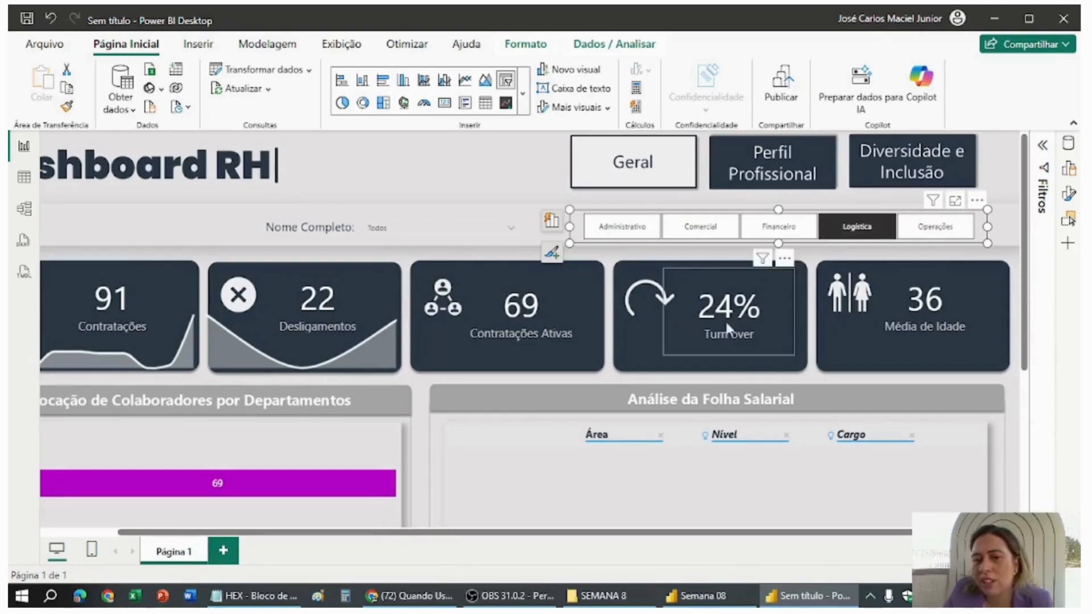
pyautogui.click(934, 235)
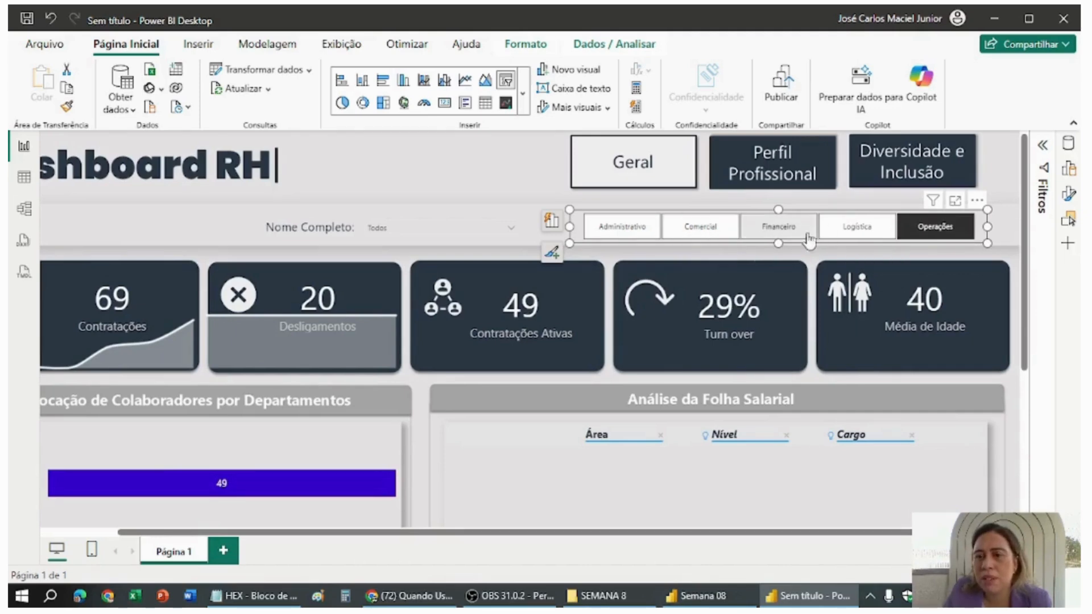
pyautogui.click(766, 230)
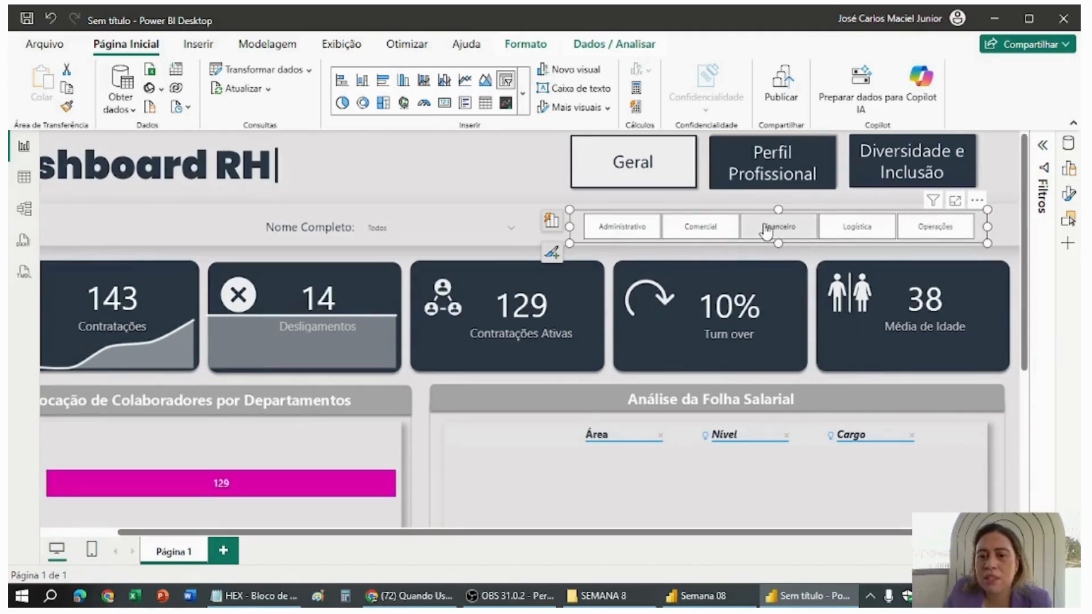
pyautogui.click(704, 238)
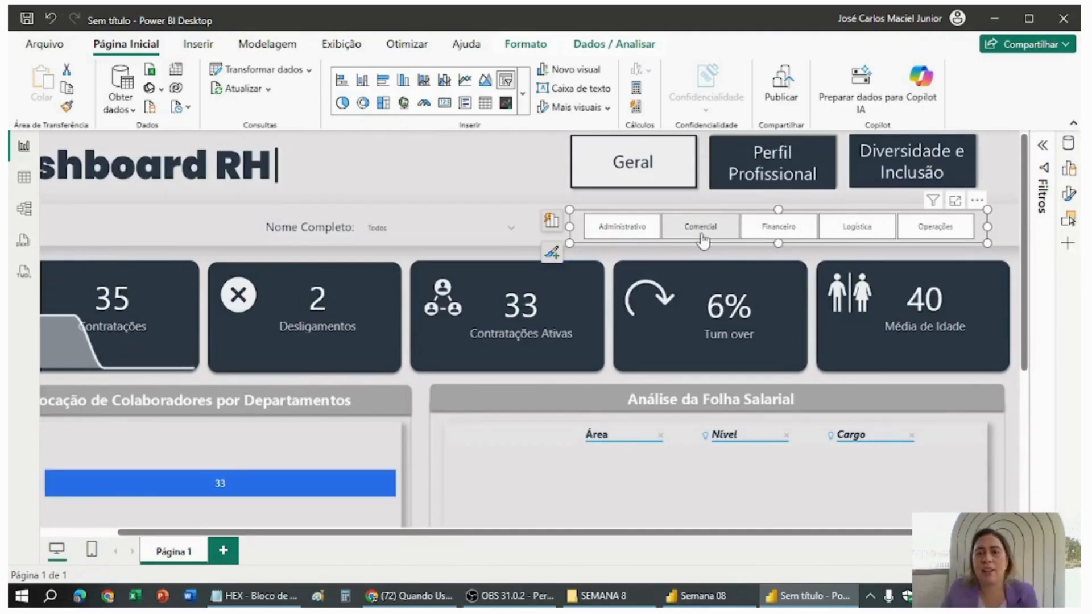
pyautogui.click(622, 239)
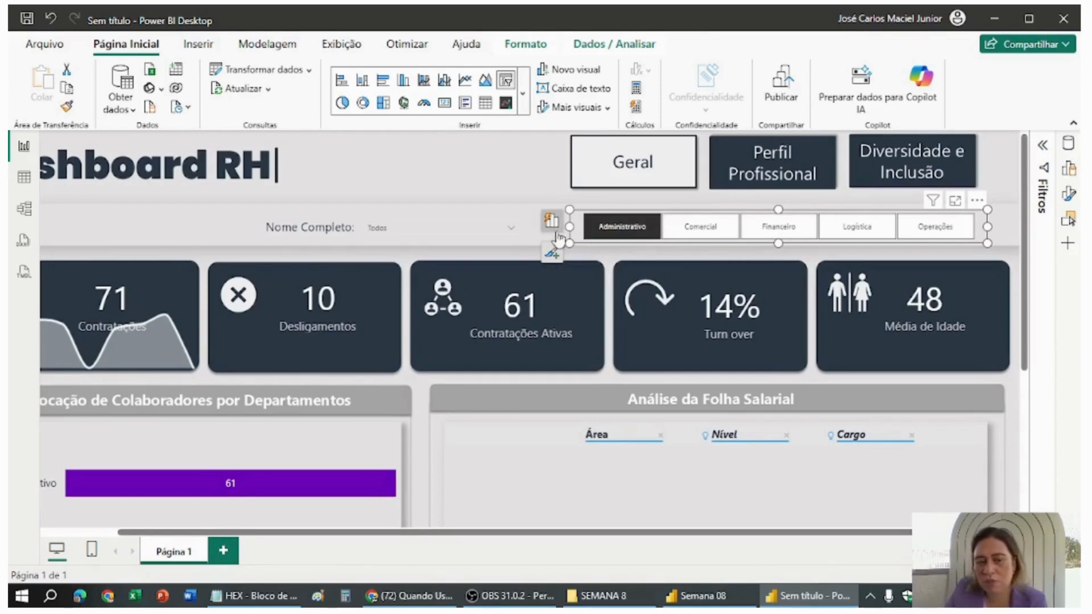
pyautogui.click(1011, 236)
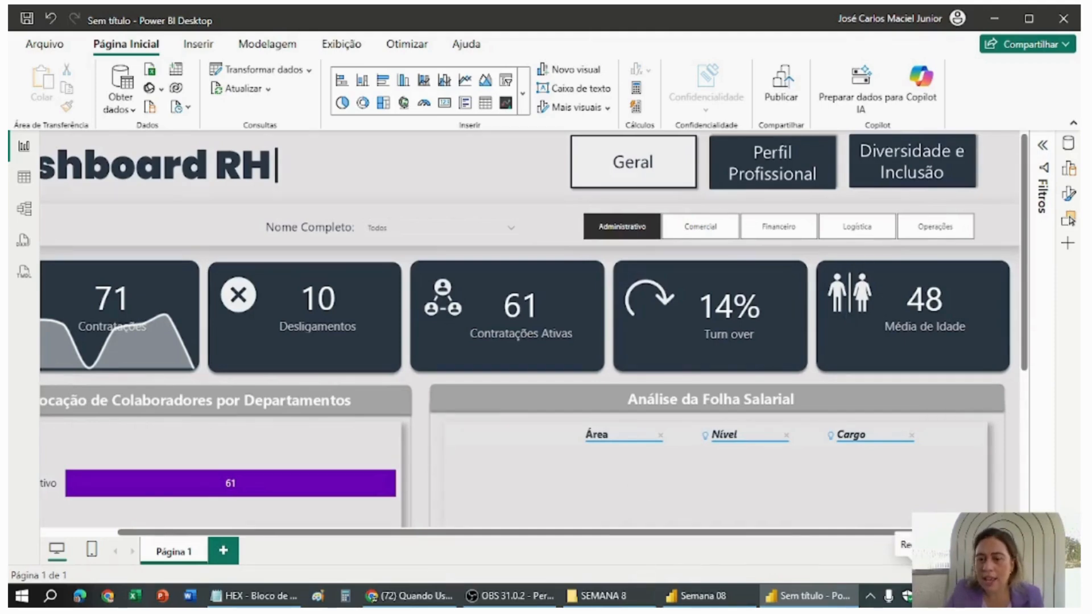
# Clear the Administrativo selection in the Área slicer so the dashboard covers all departments.
pyautogui.keyDown('ctrl'); pyautogui.scroll(-2, 841, 403); pyautogui.keyUp('ctrl')
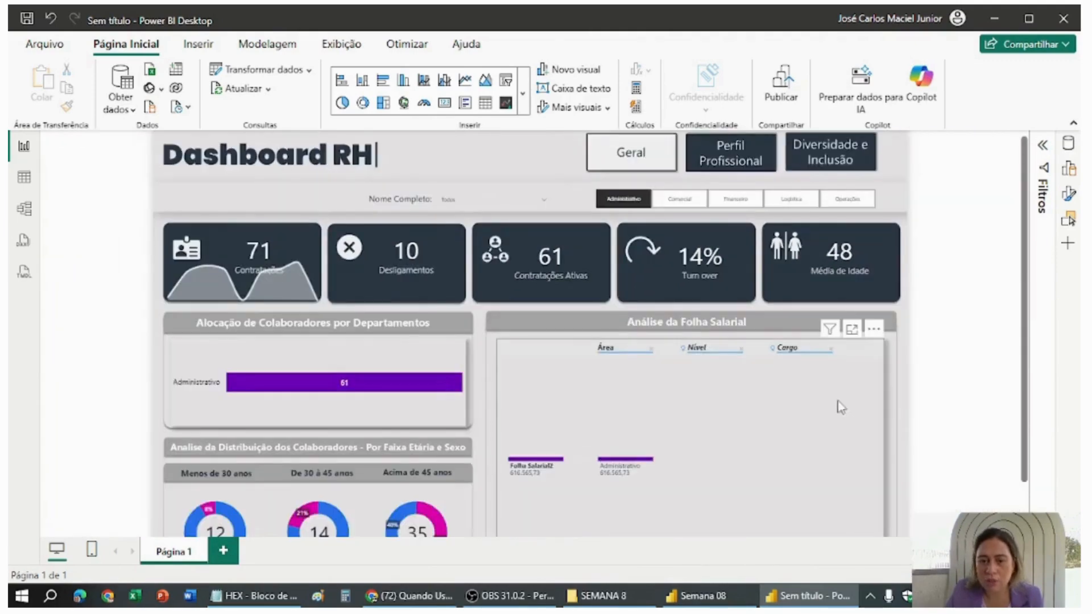
pyautogui.scroll(-1, 842, 404)
pyautogui.scroll(1, 840, 404)
pyautogui.click(880, 206)
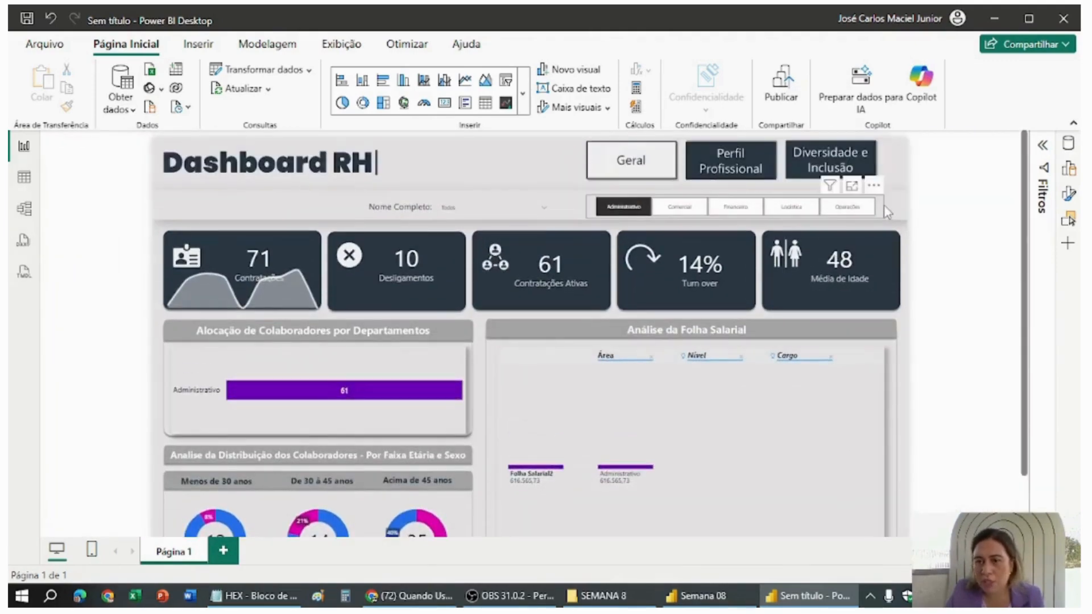
pyautogui.click(904, 219)
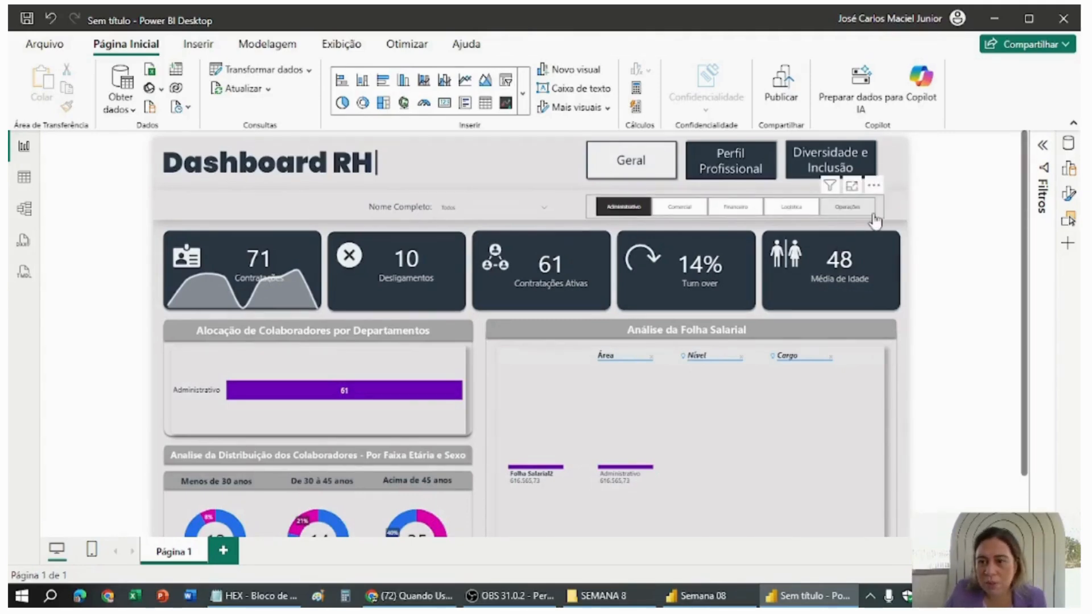
pyautogui.click(875, 221)
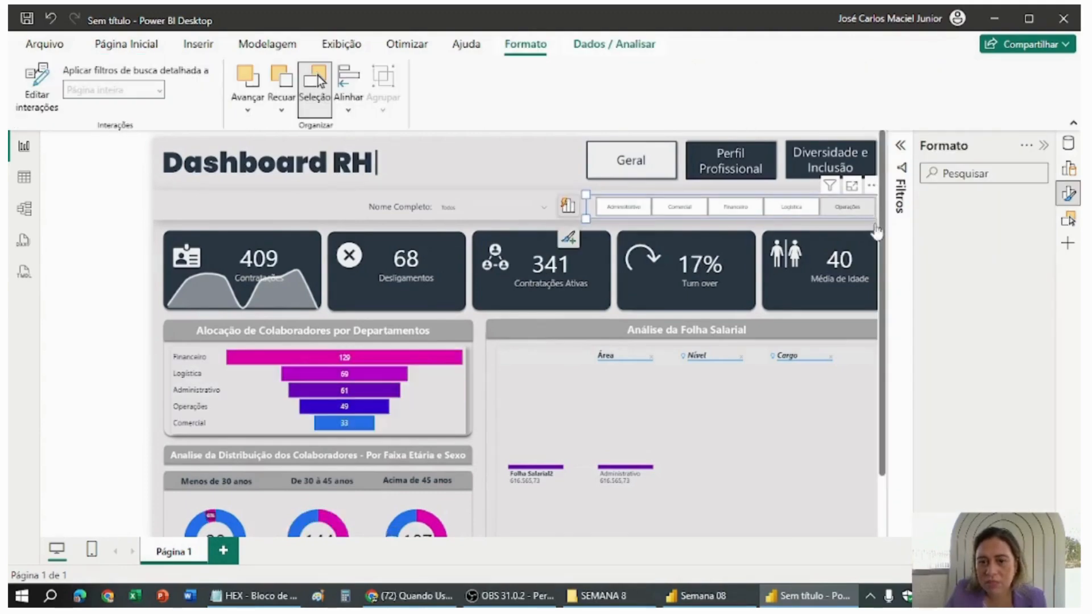
pyautogui.scroll(-2, 853, 449)
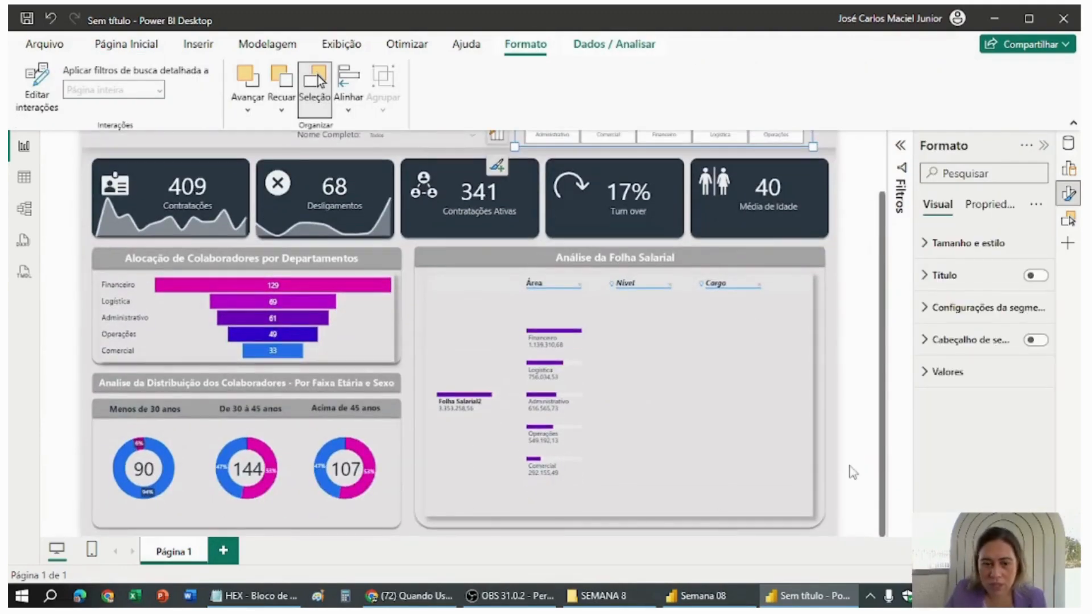
# Add a new report page and rename the dashboard page, Página 1, as Geral.
pyautogui.click(223, 552)
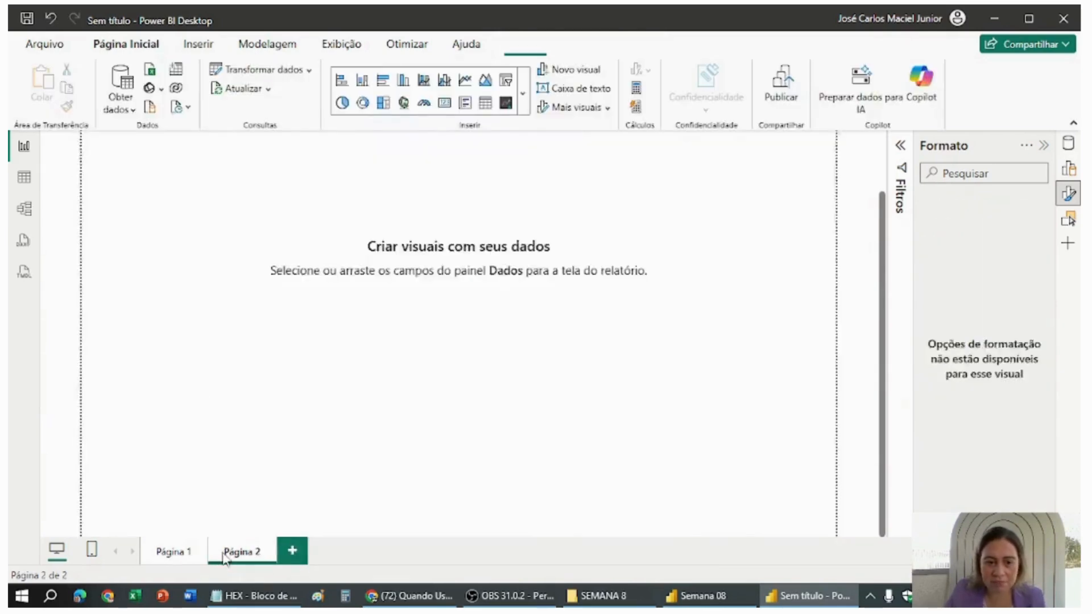
pyautogui.click(171, 554)
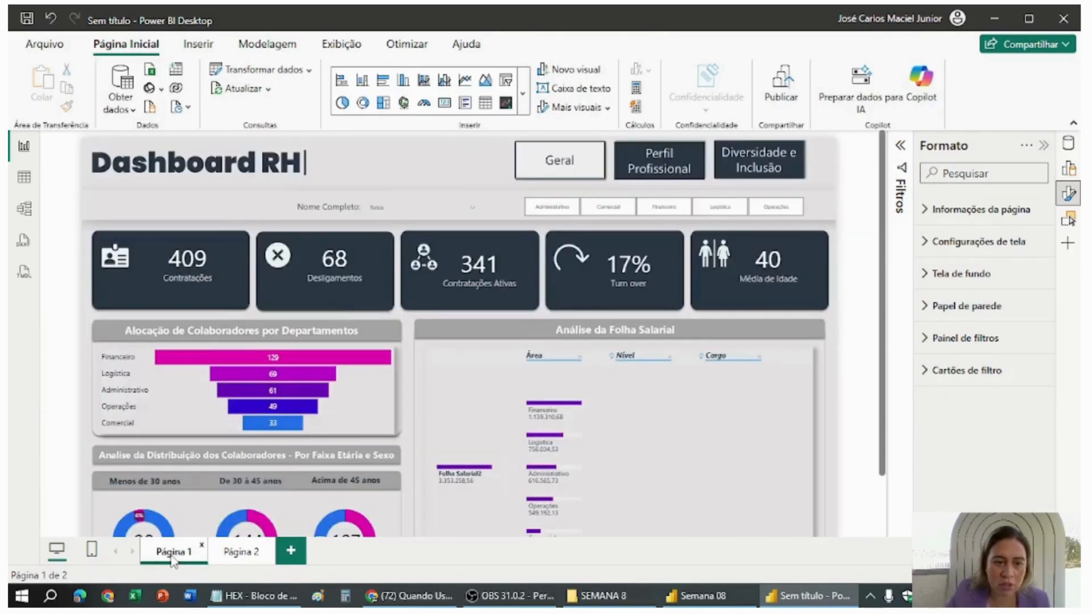
pyautogui.rightClick(171, 558)
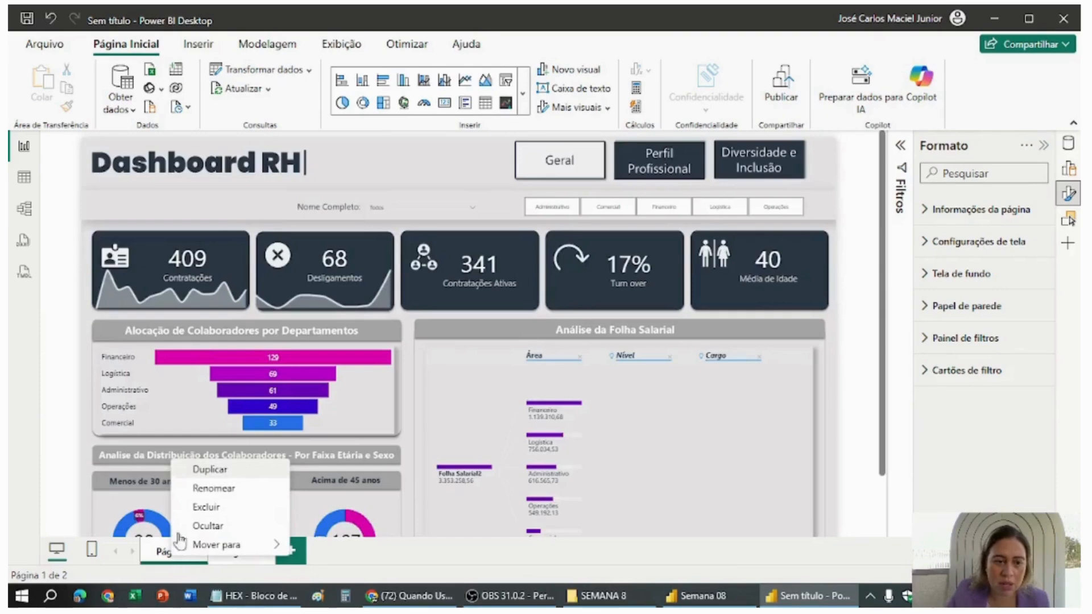
pyautogui.click(219, 490)
pyautogui.press('BackSpace')
pyautogui.press('BackSpace')
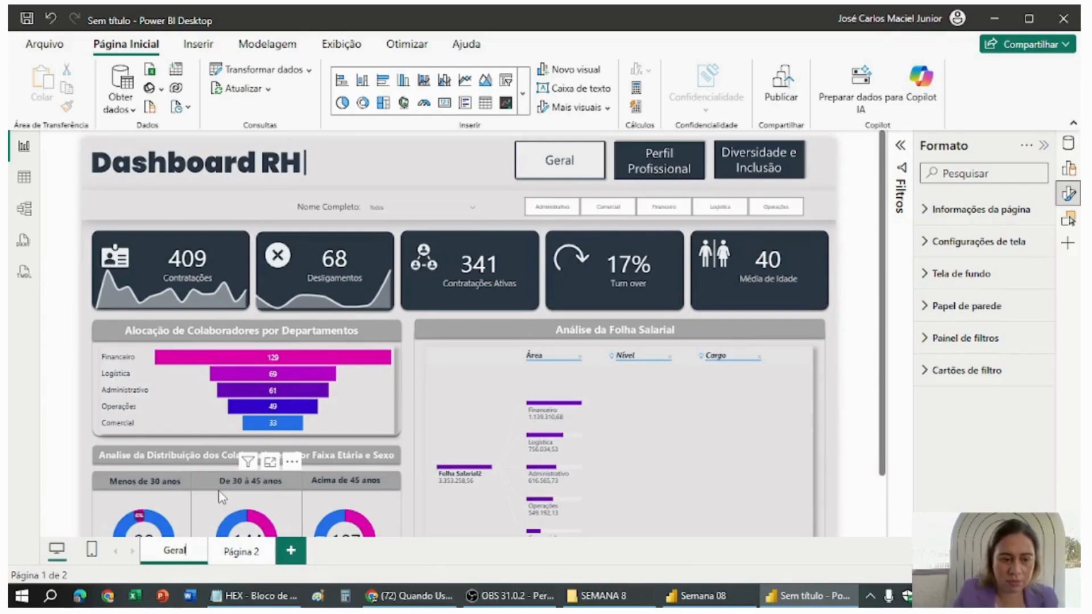
# Rename Página 2 as Tooltip and return to the Geral page.
pyautogui.click(244, 558)
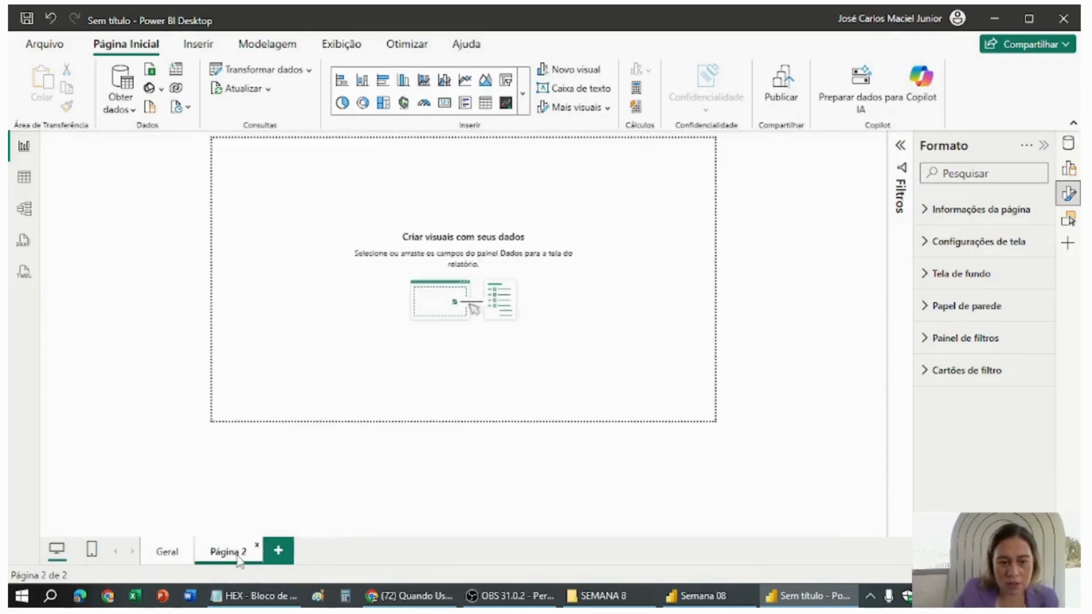
pyautogui.rightClick(244, 556)
pyautogui.click(283, 489)
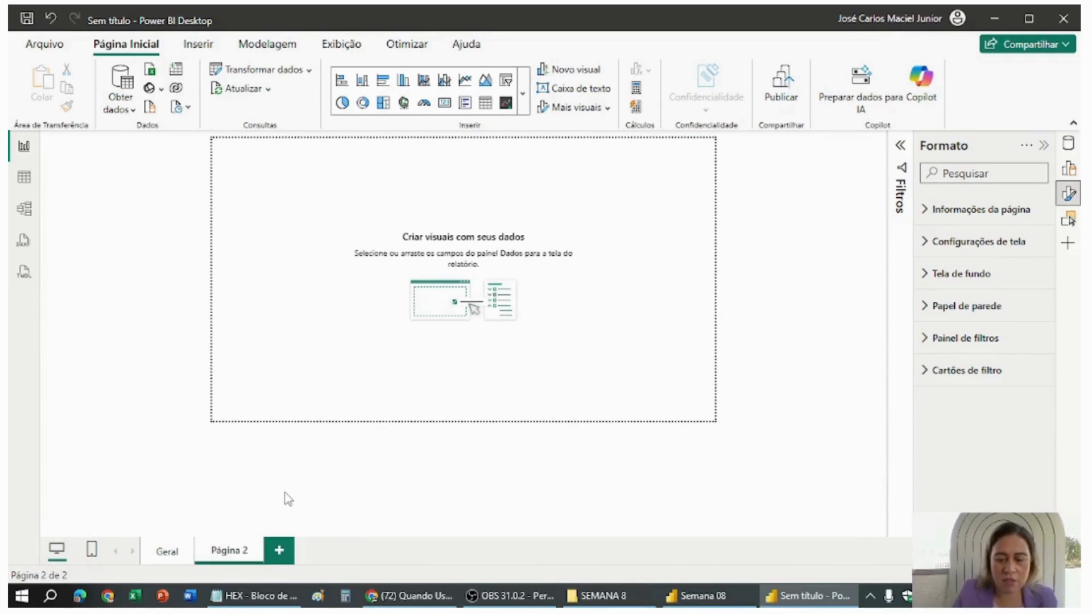
pyautogui.press('BackSpace')
pyautogui.press('BackSpace')
pyautogui.press('BackSpace')
pyautogui.press('BackSpace')
pyautogui.press('BackSpace')
pyautogui.press('BackSpace')
pyautogui.press('BackSpace')
pyautogui.press('BackSpace')
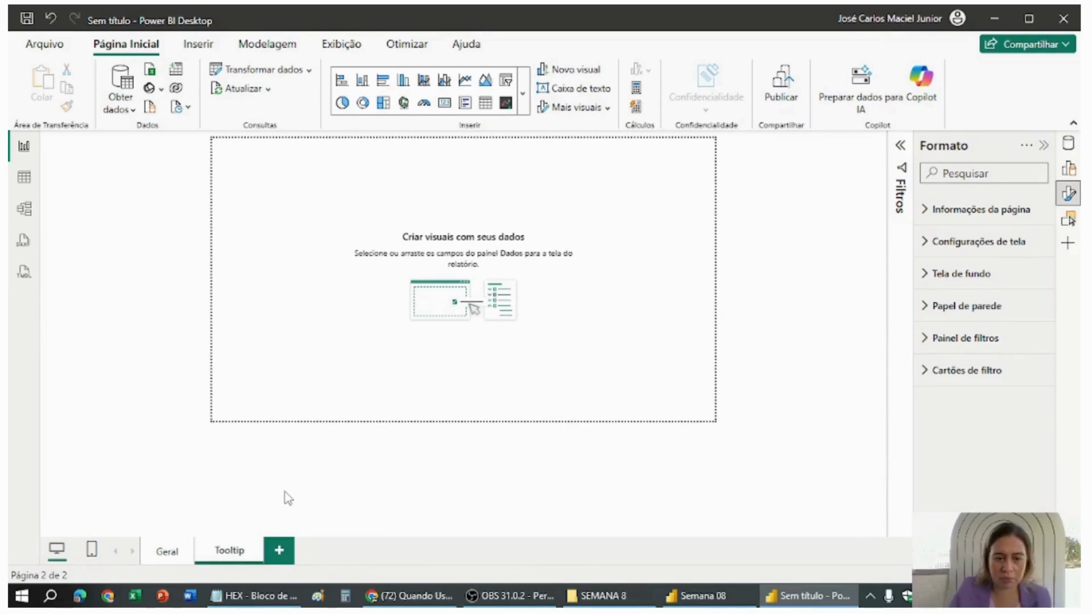
pyautogui.press('Return')
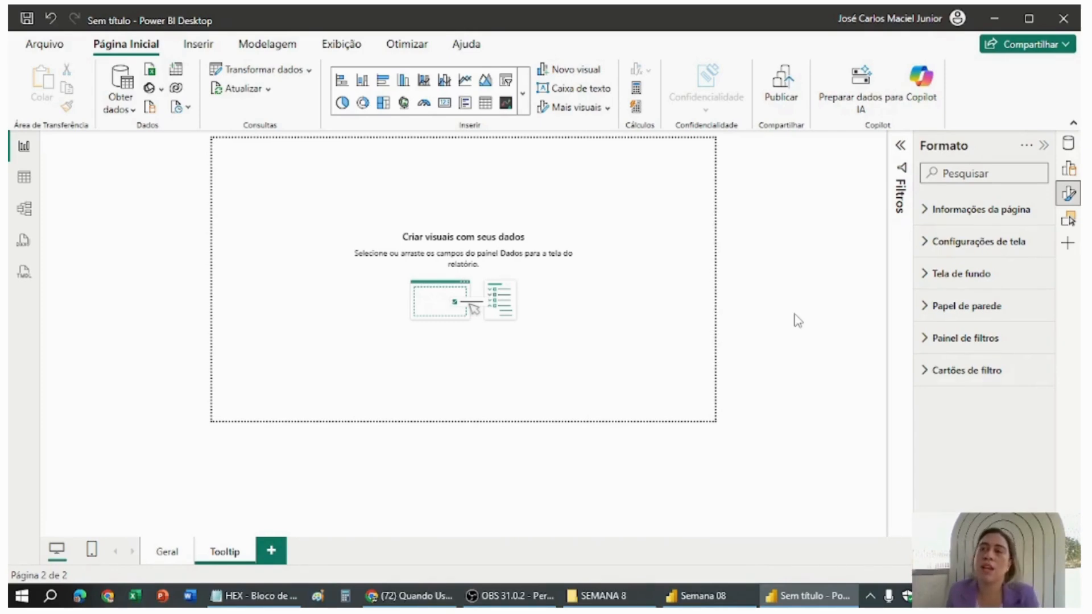
pyautogui.click(167, 551)
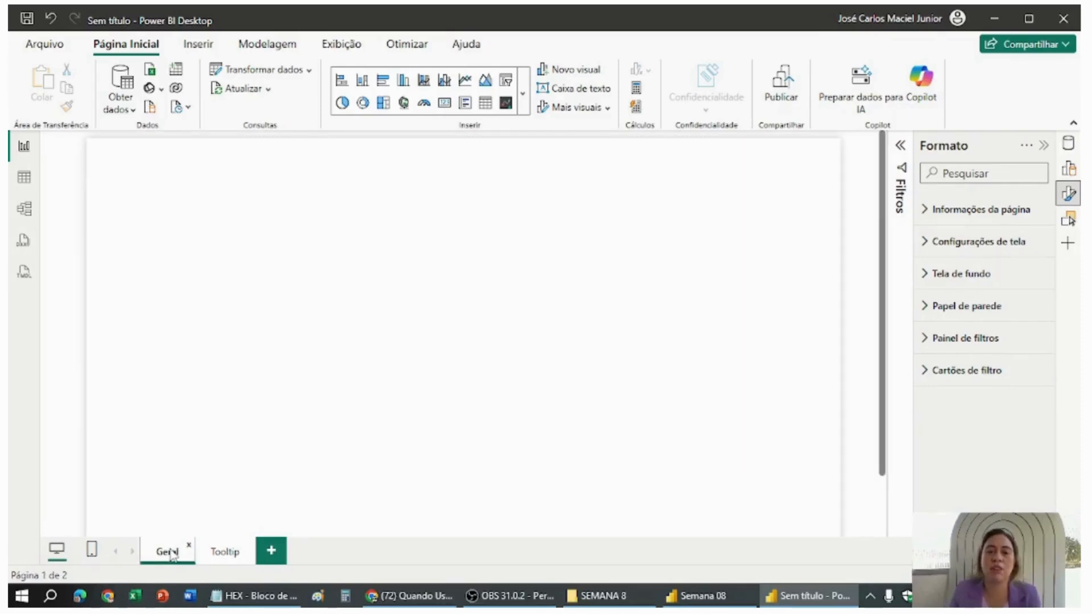
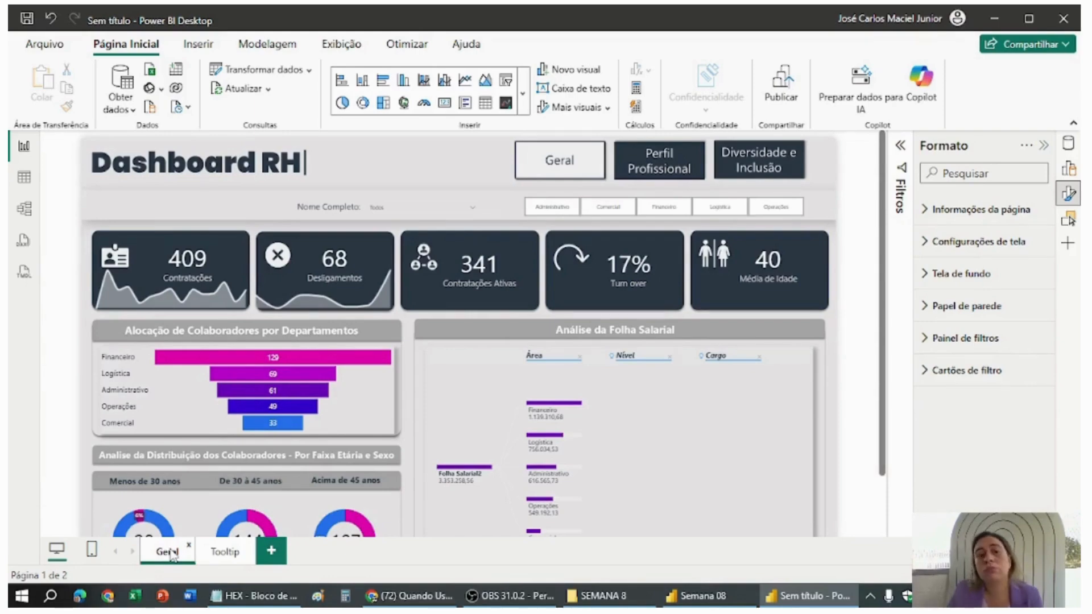
# Set the page type of the Tooltip page to Dica de Ferramenta.
pyautogui.scroll(-2, 159, 477)
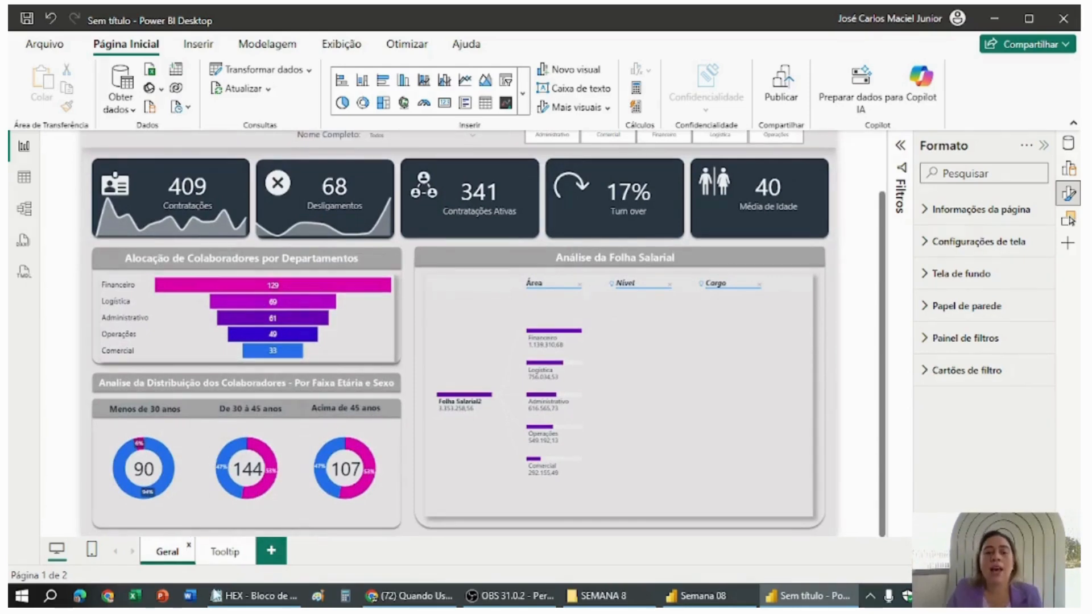
pyautogui.click(226, 553)
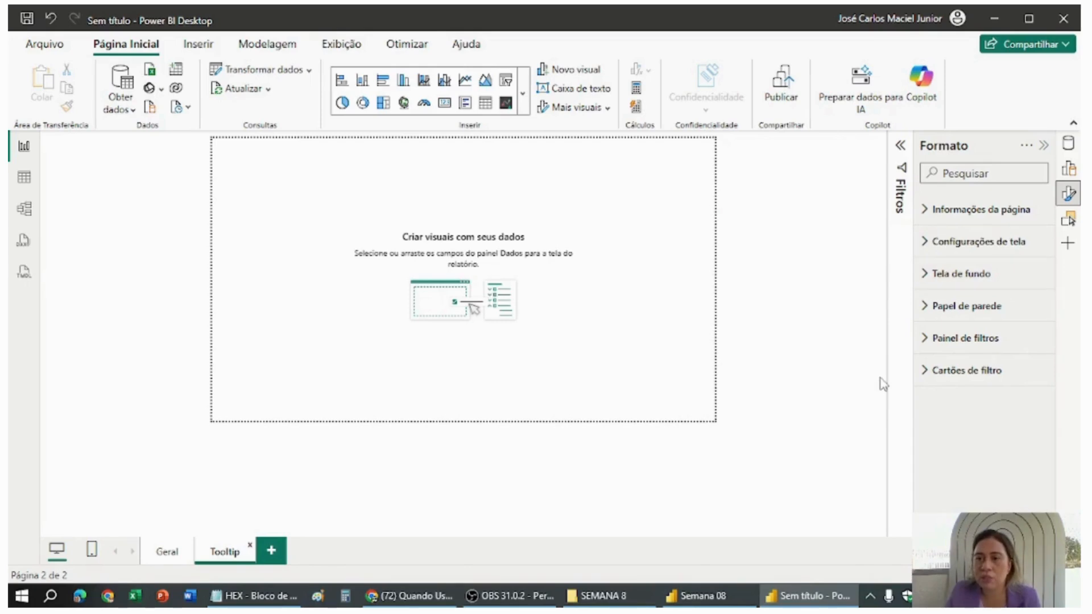
pyautogui.click(929, 216)
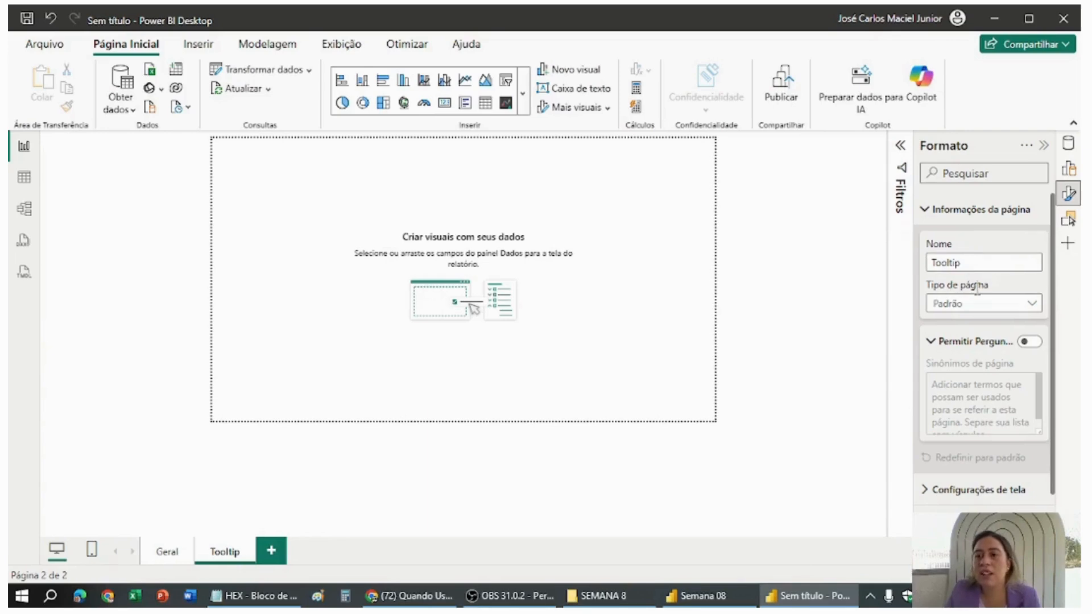
pyautogui.moveTo(976, 288)
pyautogui.click(1006, 308)
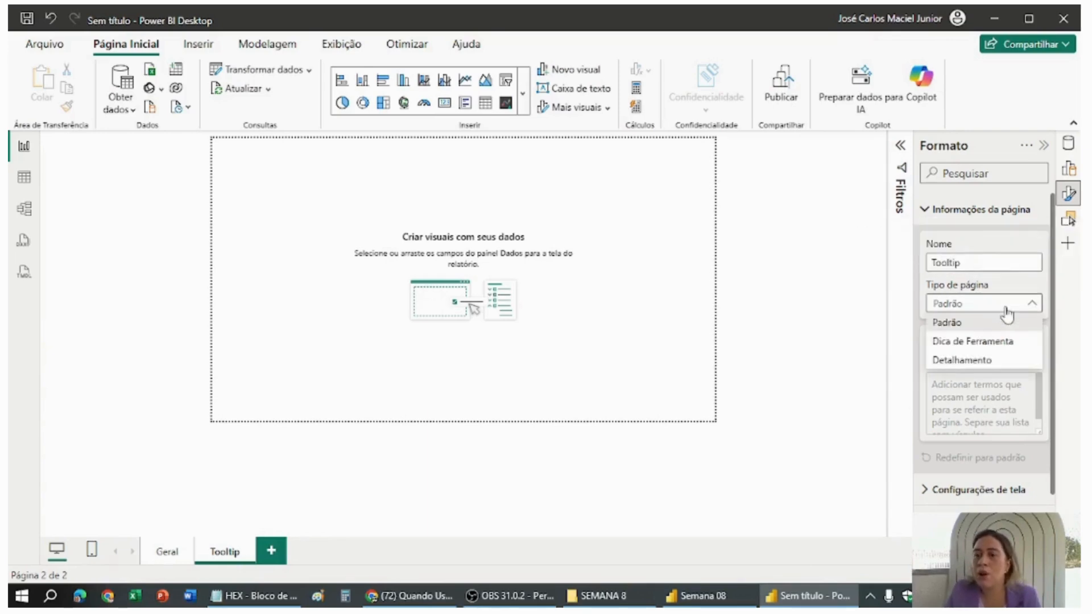
pyautogui.click(995, 343)
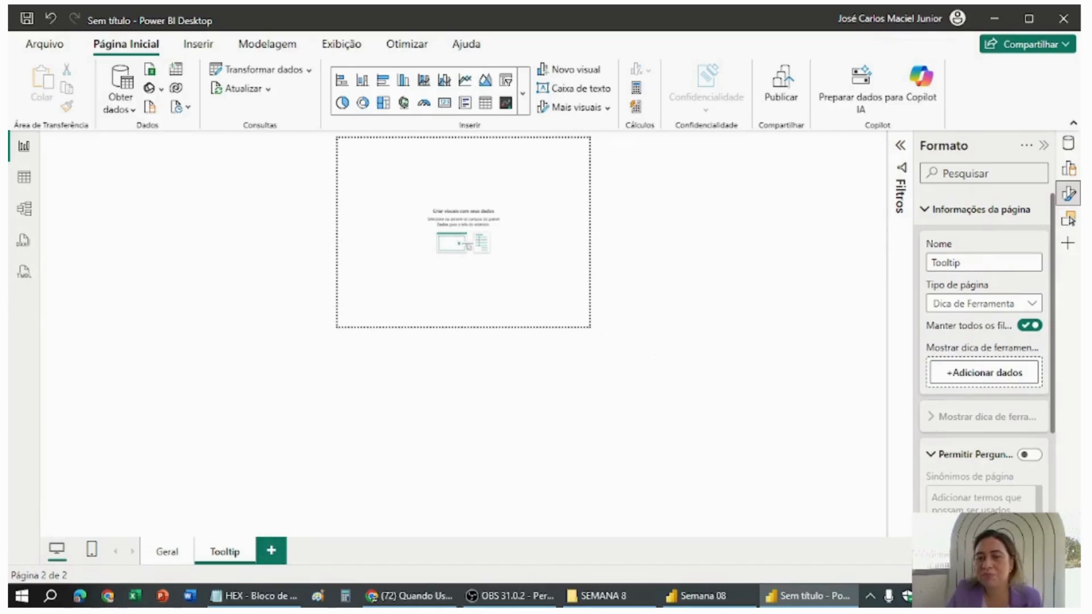
pyautogui.scroll(5, 463, 279)
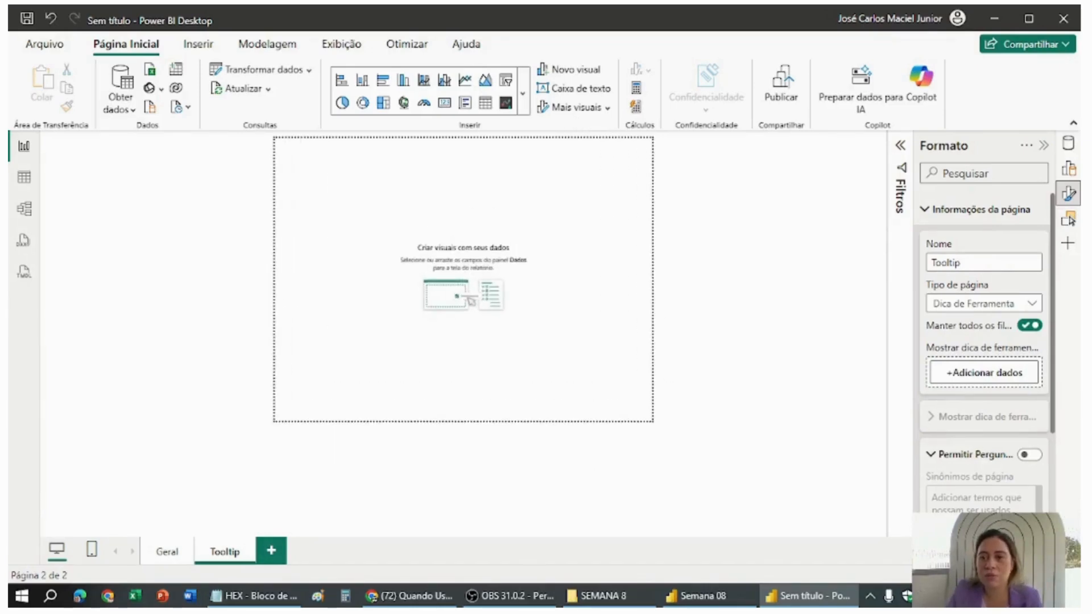
pyautogui.scroll(1, 463, 289)
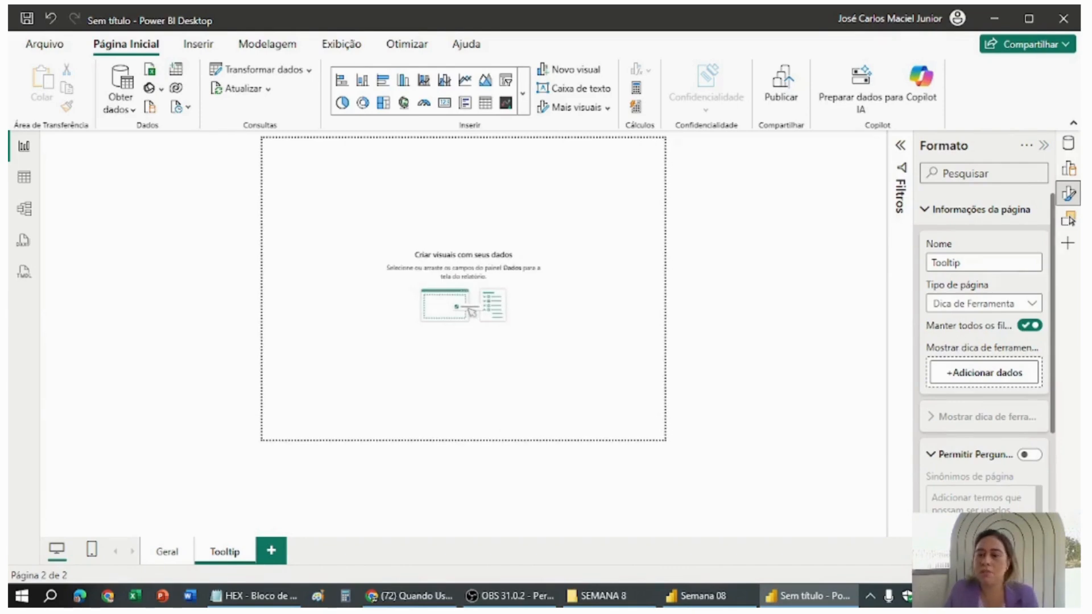
pyautogui.scroll(1, 463, 297)
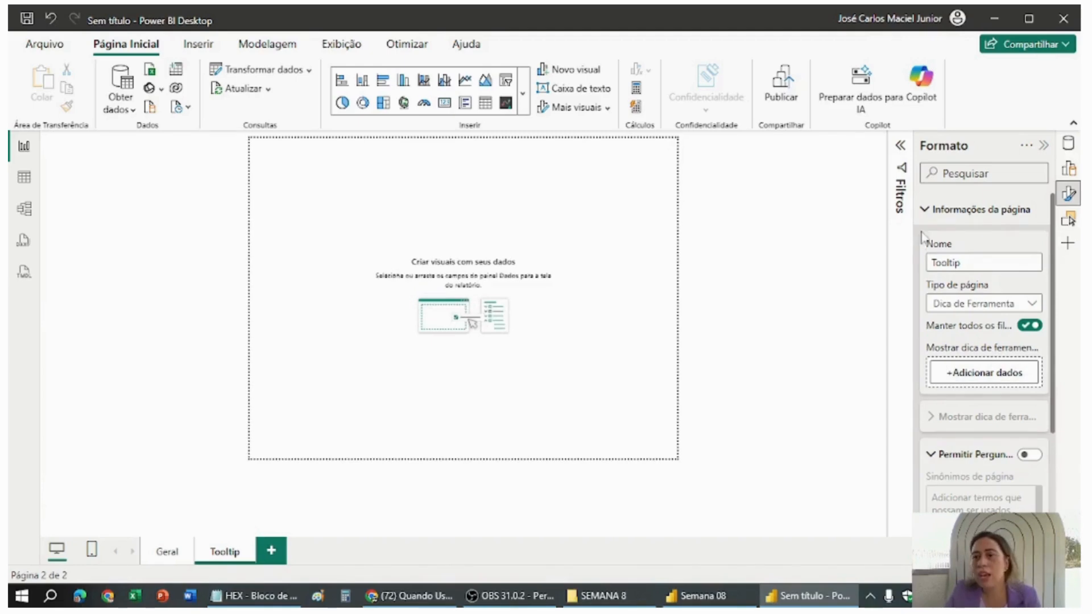
# Use the tooltips2 image as the Tooltip page's canvas background and remove its transparency.
pyautogui.click(927, 211)
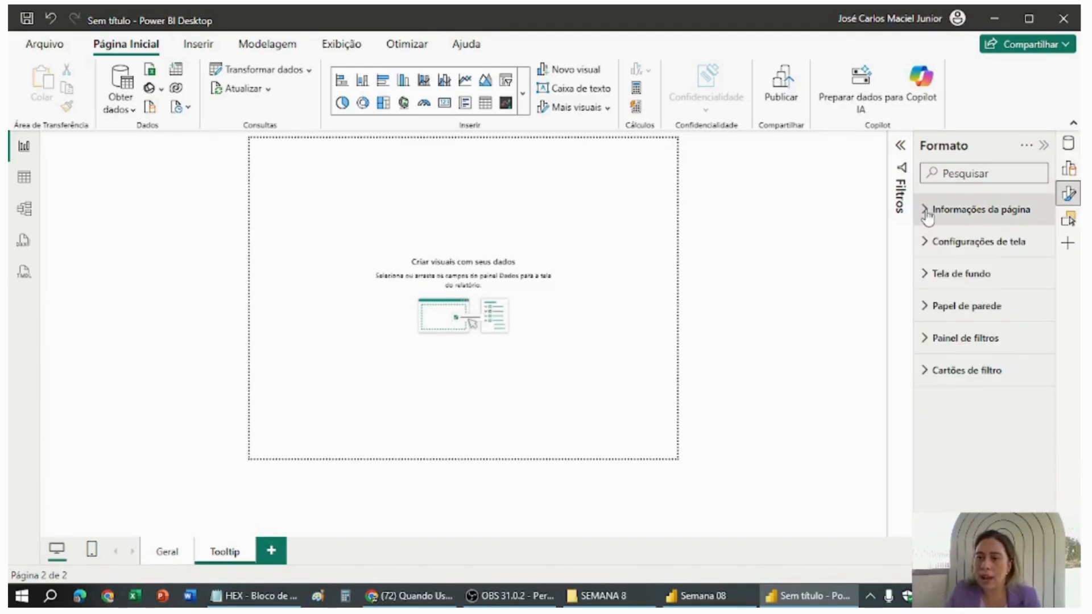
pyautogui.click(980, 278)
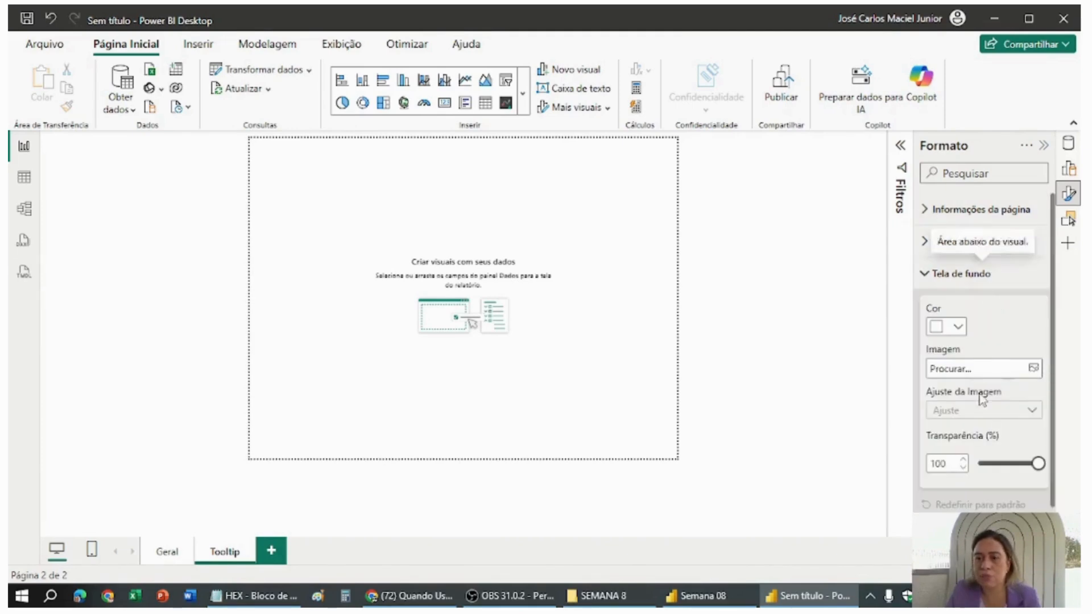
pyautogui.click(1022, 368)
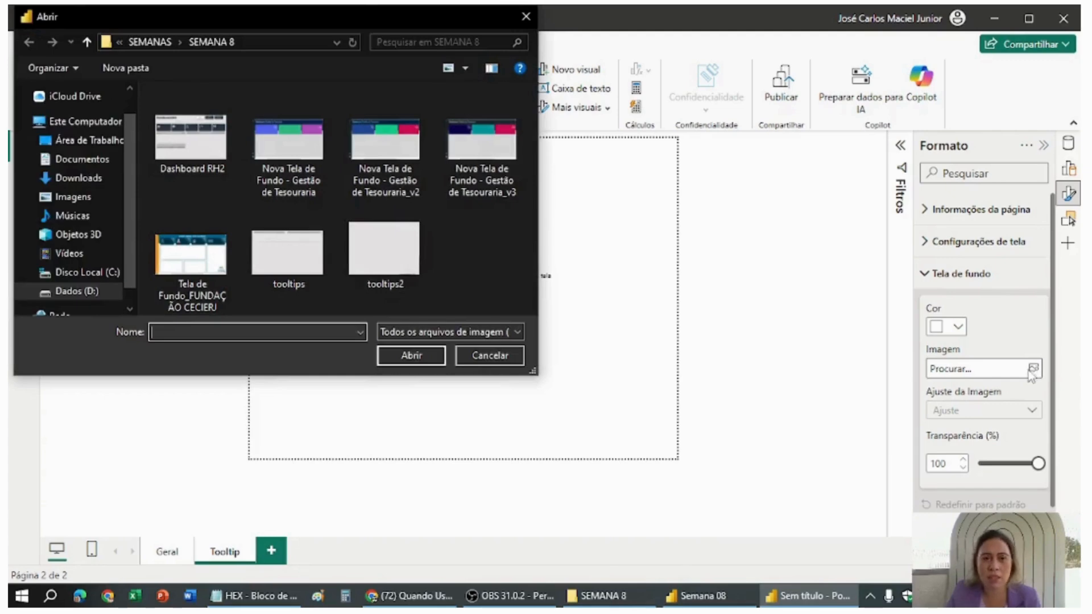
pyautogui.click(384, 250)
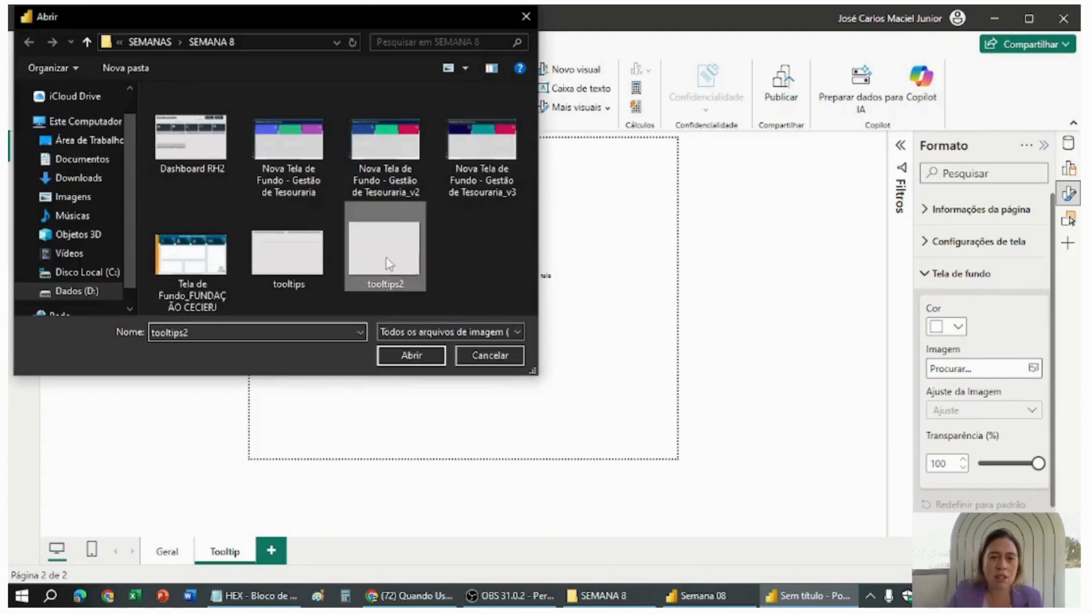
pyautogui.click(417, 357)
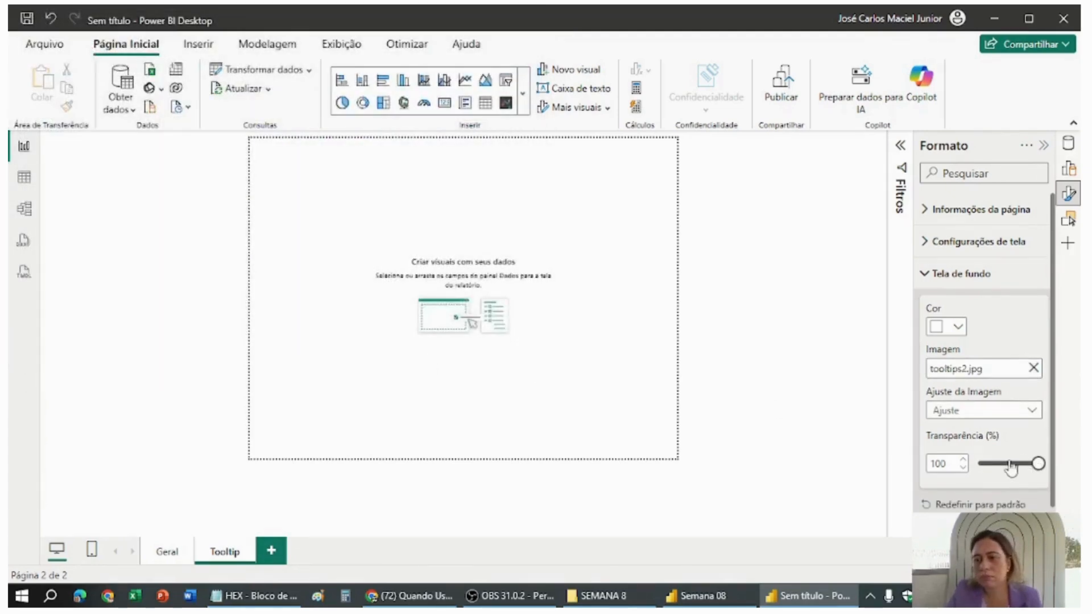
pyautogui.moveTo(1038, 464); pyautogui.dragTo(966, 467)
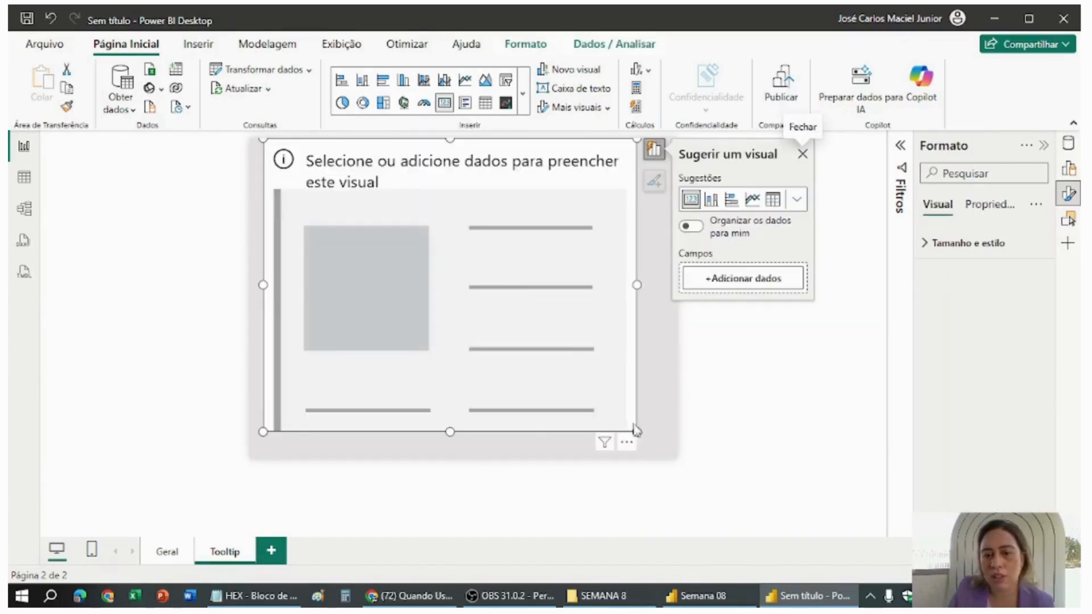
# Shrink the empty card on the Tooltip page and fill it with Contratações Ativas from the Avaliação Realizada table.
pyautogui.moveTo(636, 432); pyautogui.dragTo(525, 267)
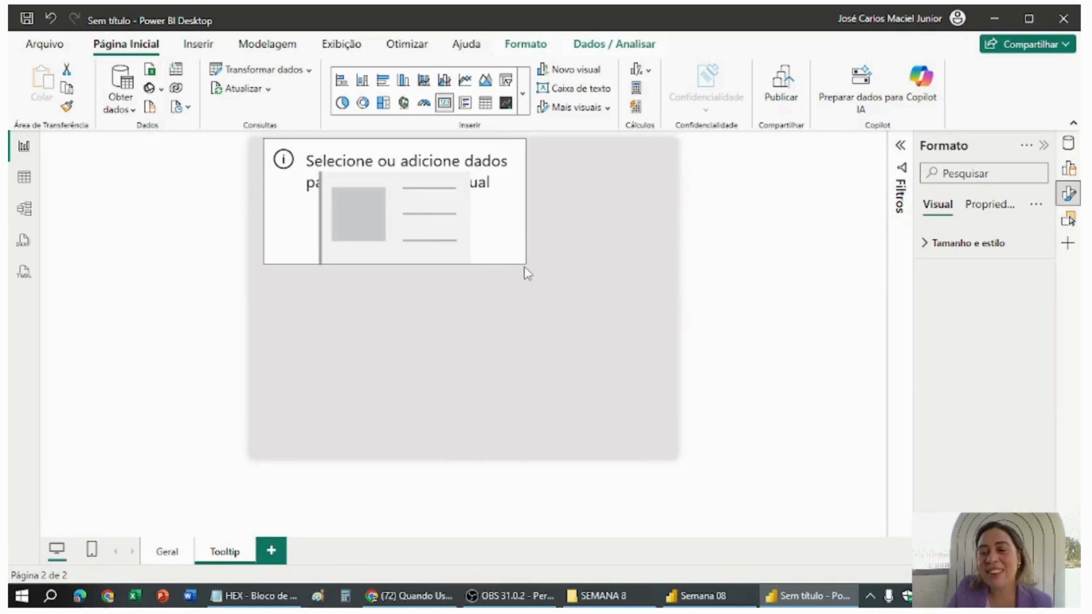
pyautogui.click(524, 266)
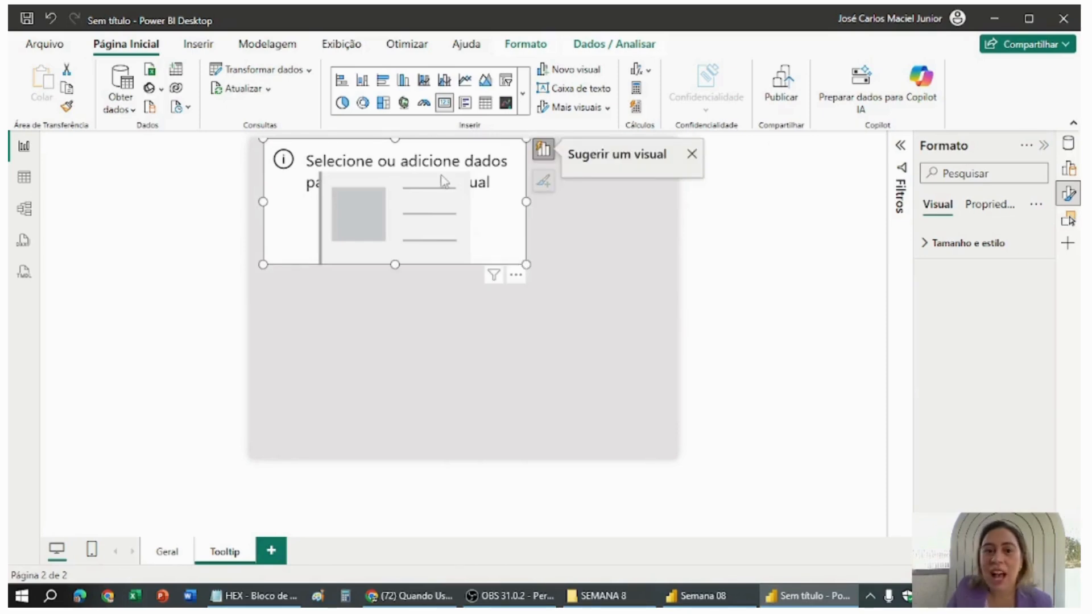
pyautogui.click(650, 291)
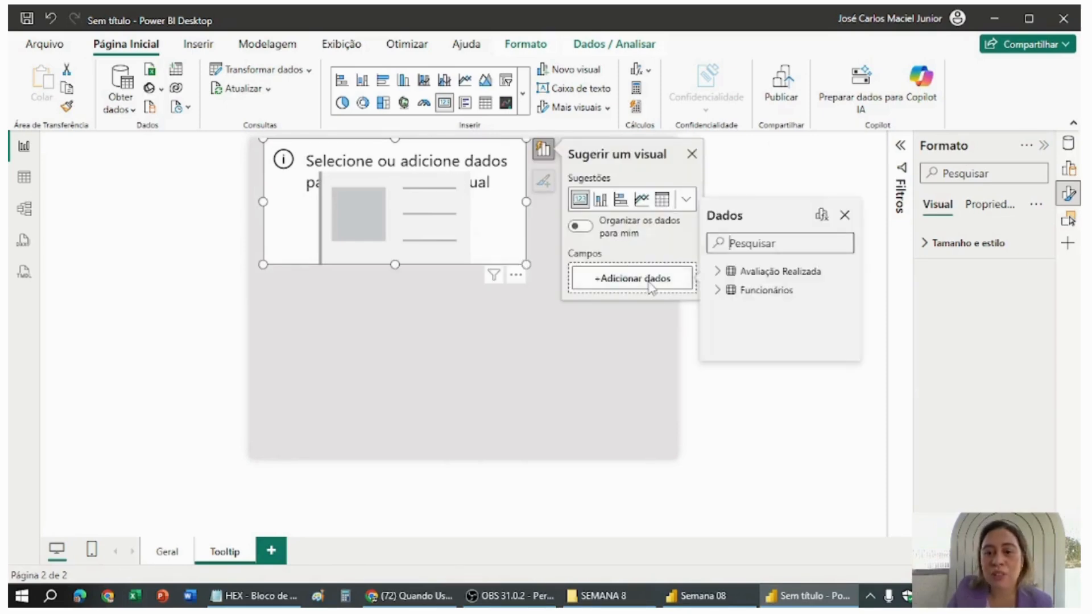
pyautogui.click(718, 272)
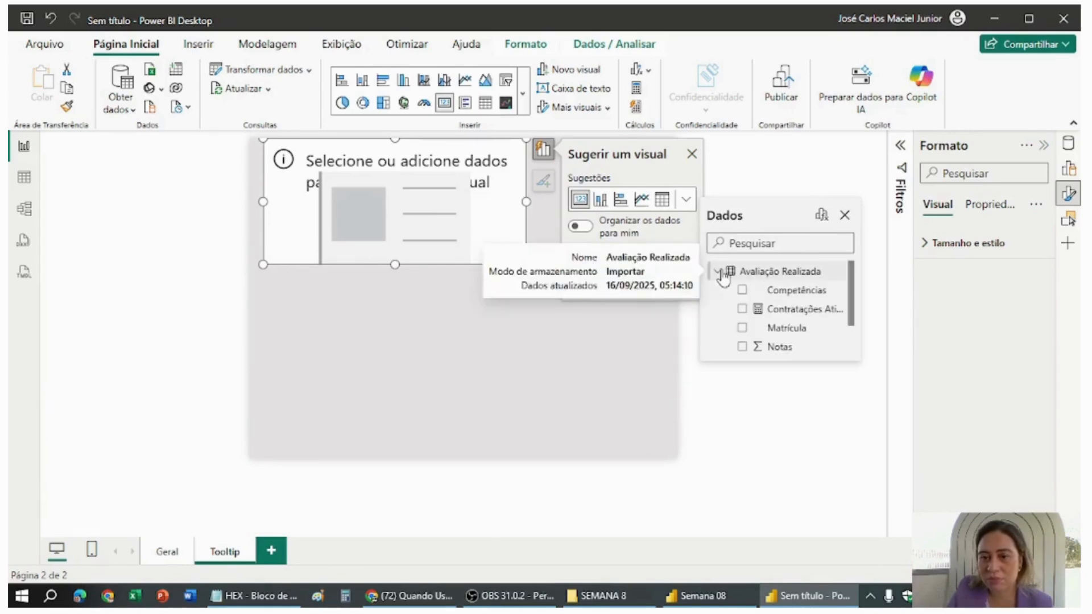
pyautogui.click(742, 309)
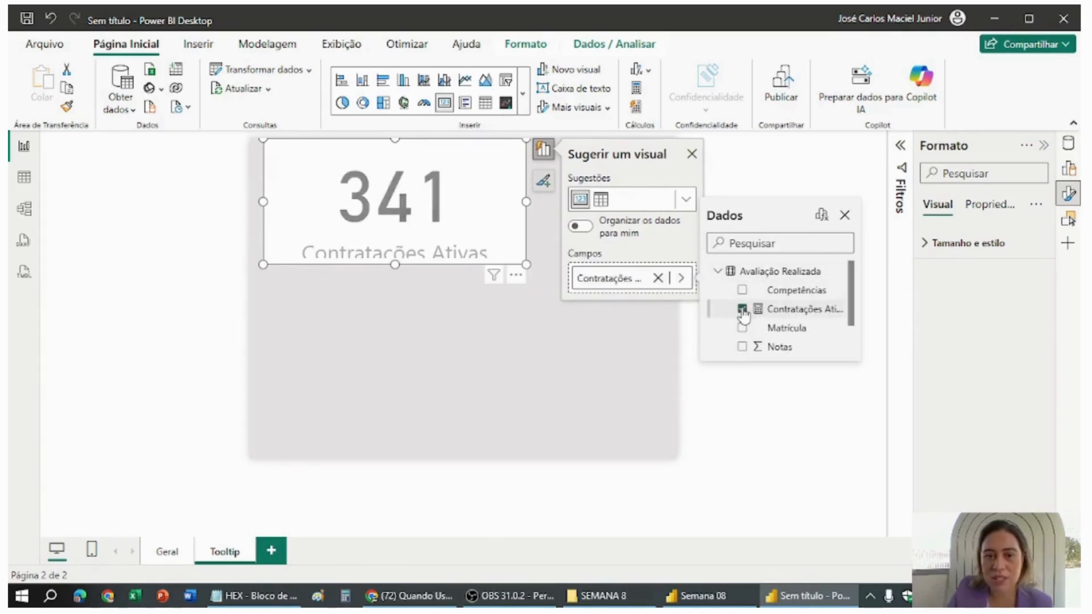
pyautogui.click(526, 265)
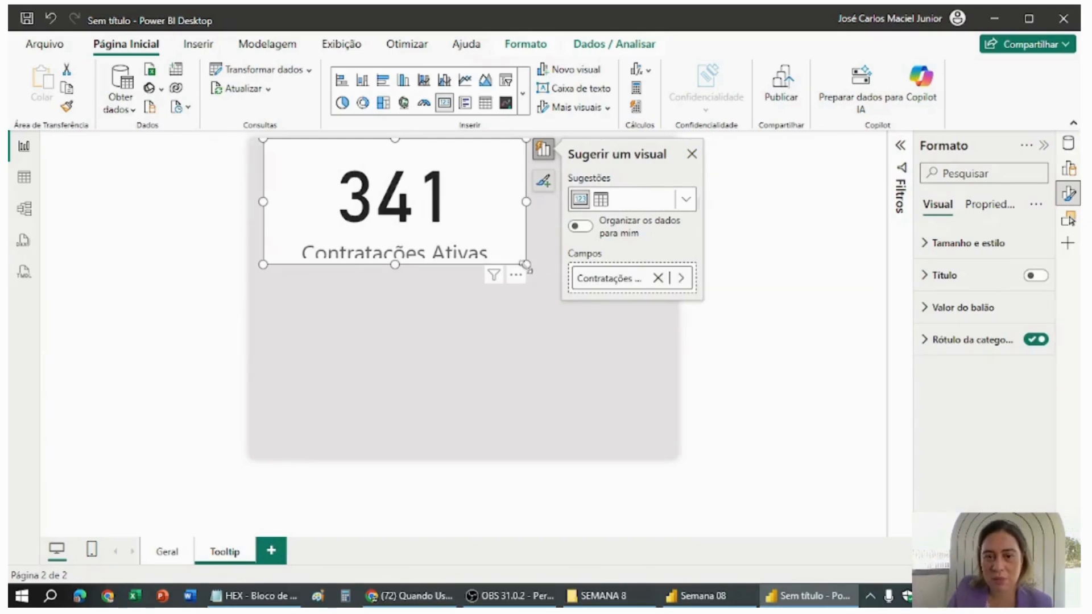
pyautogui.moveTo(506, 273); pyautogui.dragTo(473, 272)
# Turn off the card's category label and give the card the title Contratações Ativas.
pyautogui.click(1035, 340)
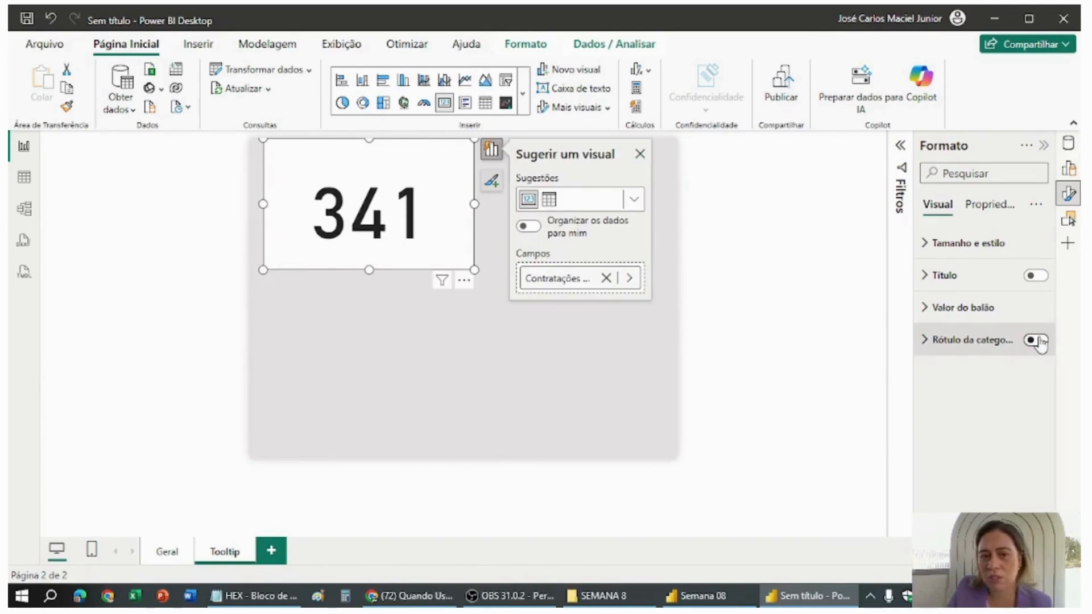
pyautogui.click(1036, 275)
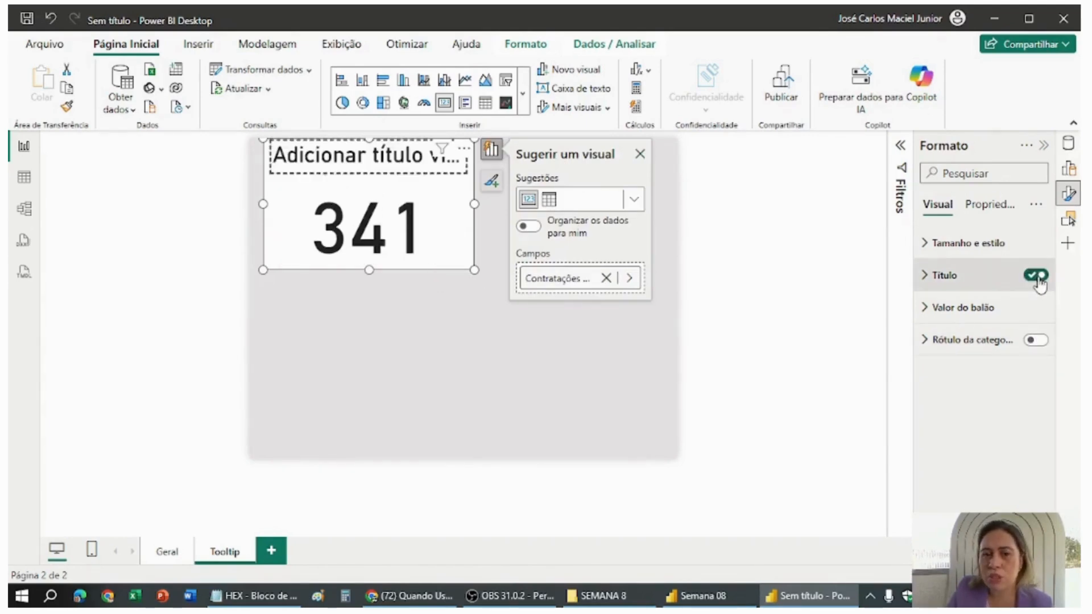
pyautogui.click(943, 278)
pyautogui.click(968, 355)
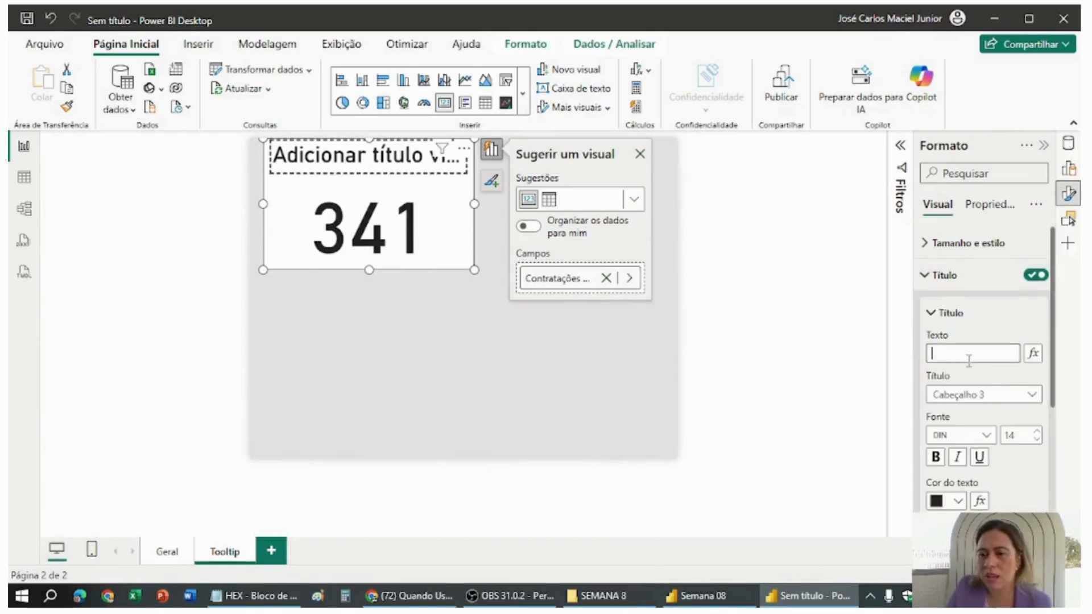
pyautogui.write('Con')
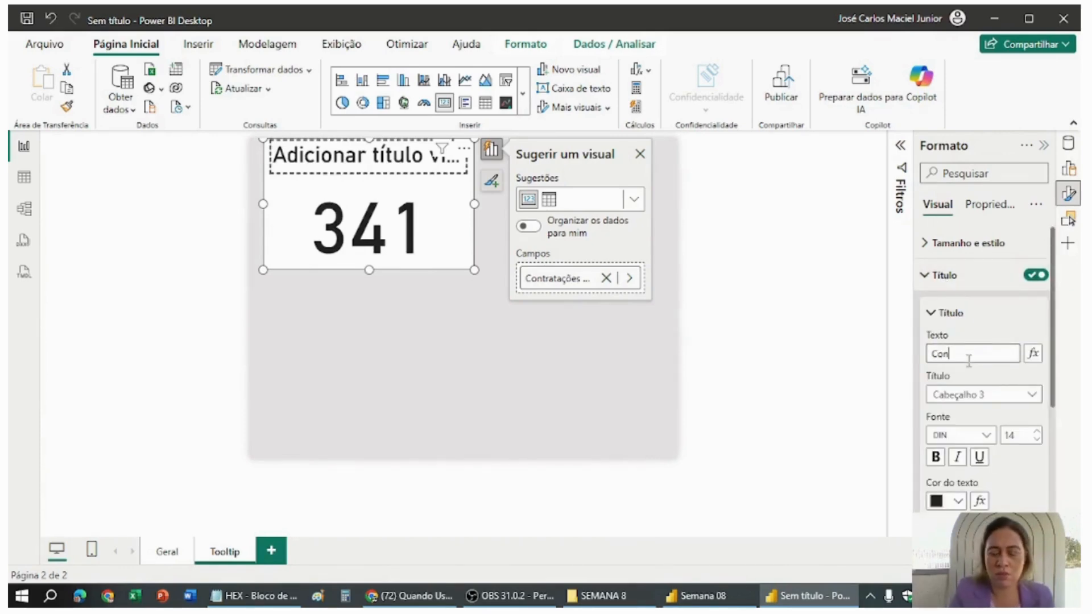
pyautogui.write('trato')
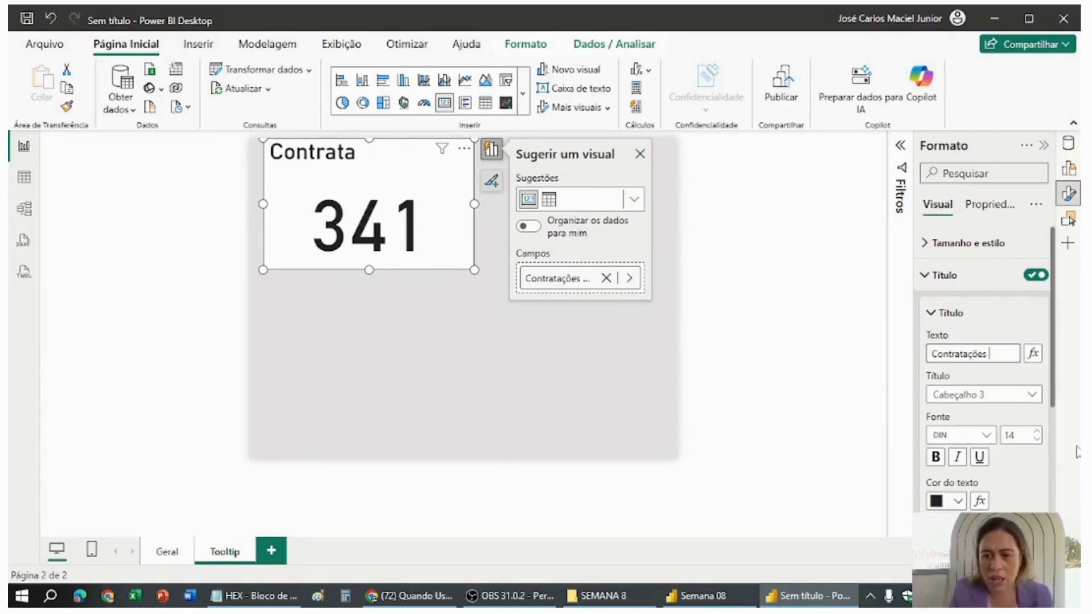
pyautogui.write('Ativas')
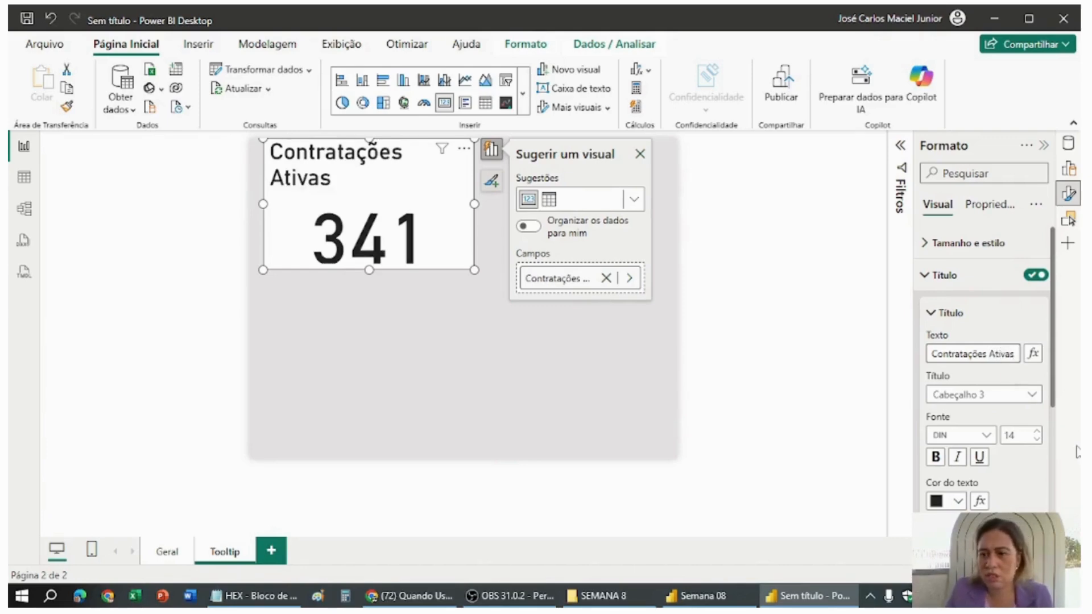
# Set the card title's font to Segoe UI.
pyautogui.click(987, 435)
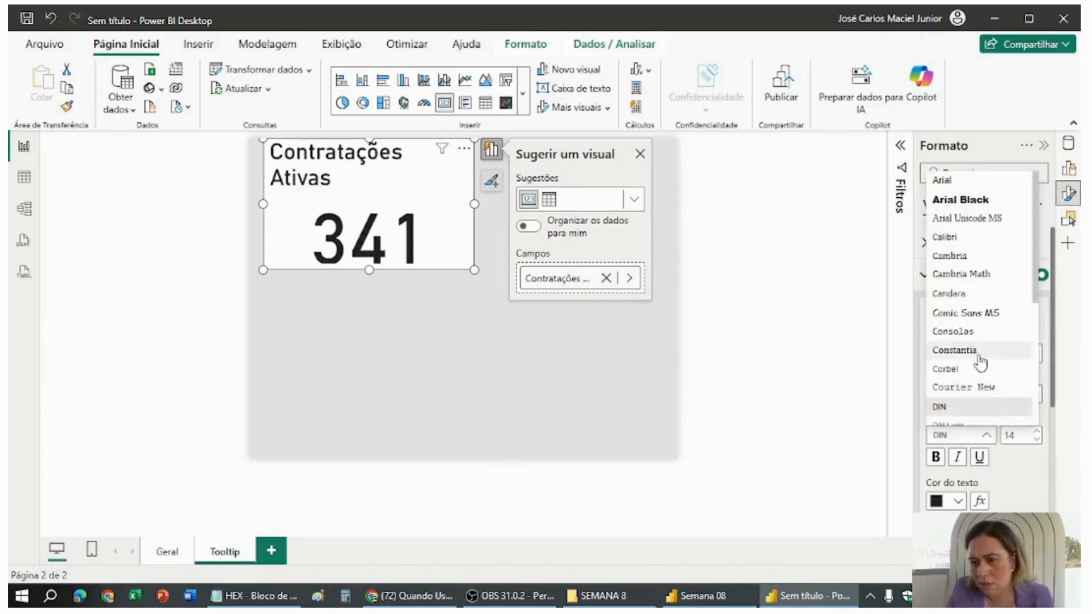
pyautogui.scroll(-3, 971, 384)
pyautogui.click(969, 327)
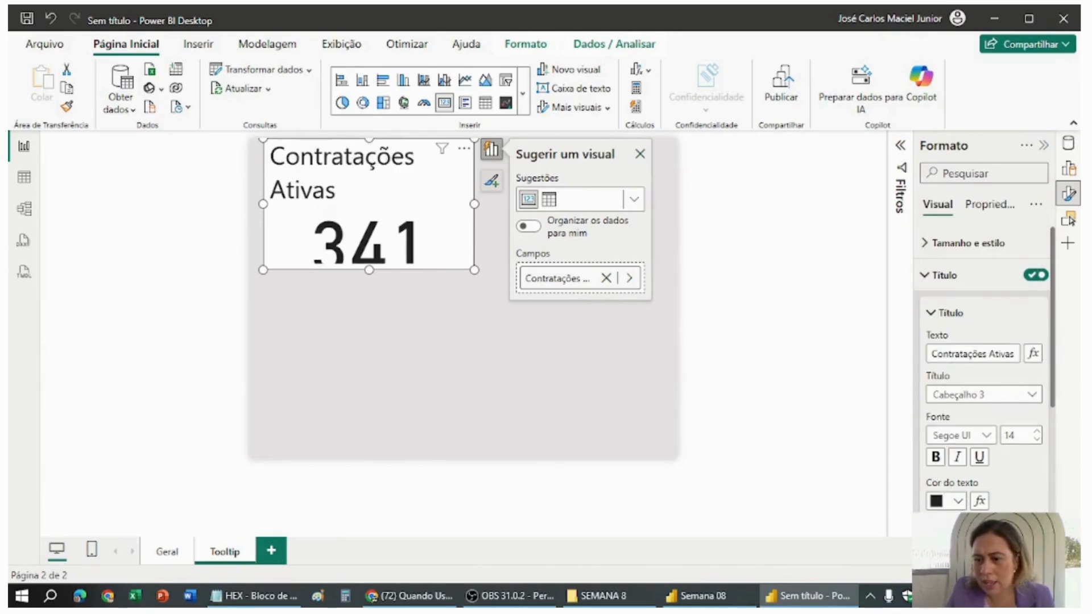
# Copy the dark grey hex code #2D3847 from the HEX notes in Notepad.
pyautogui.click(958, 501)
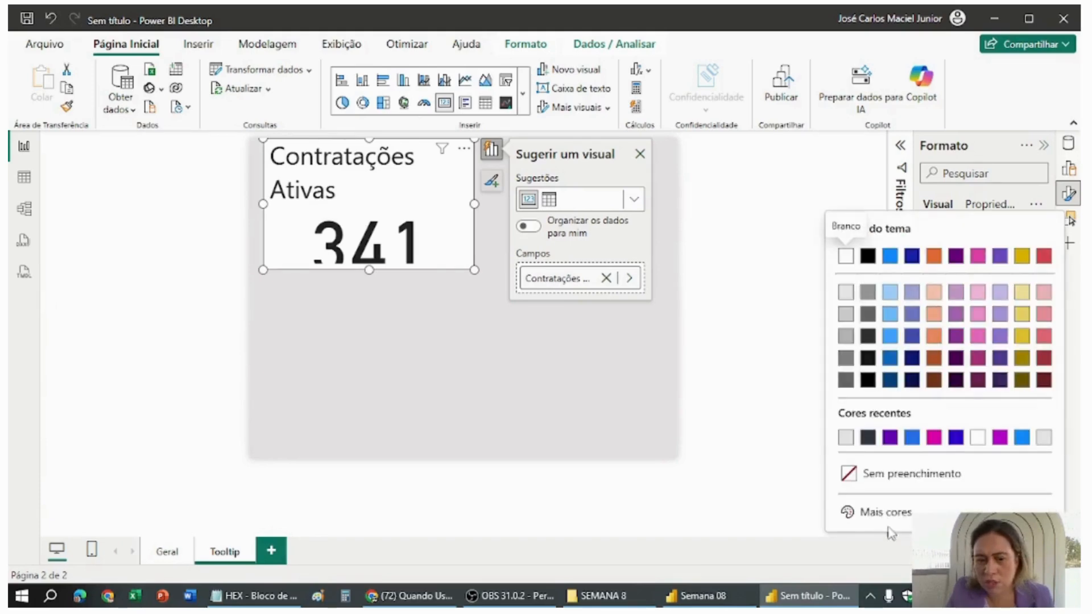
pyautogui.click(253, 595)
pyautogui.click(705, 373)
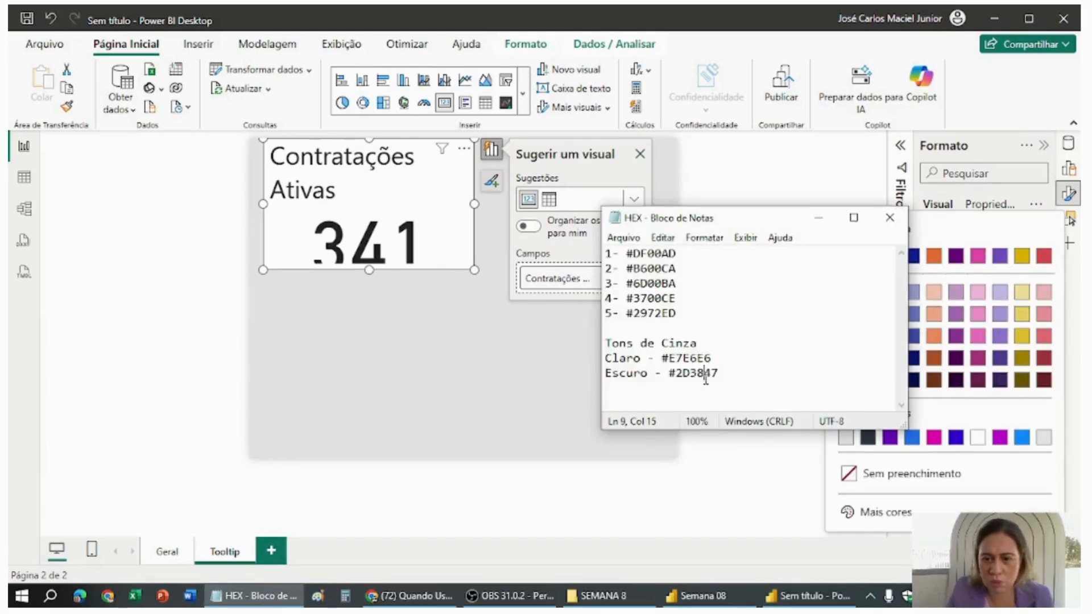
pyautogui.moveTo(670, 374); pyautogui.dragTo(720, 375)
pyautogui.hotkey('ctrl', 'c')
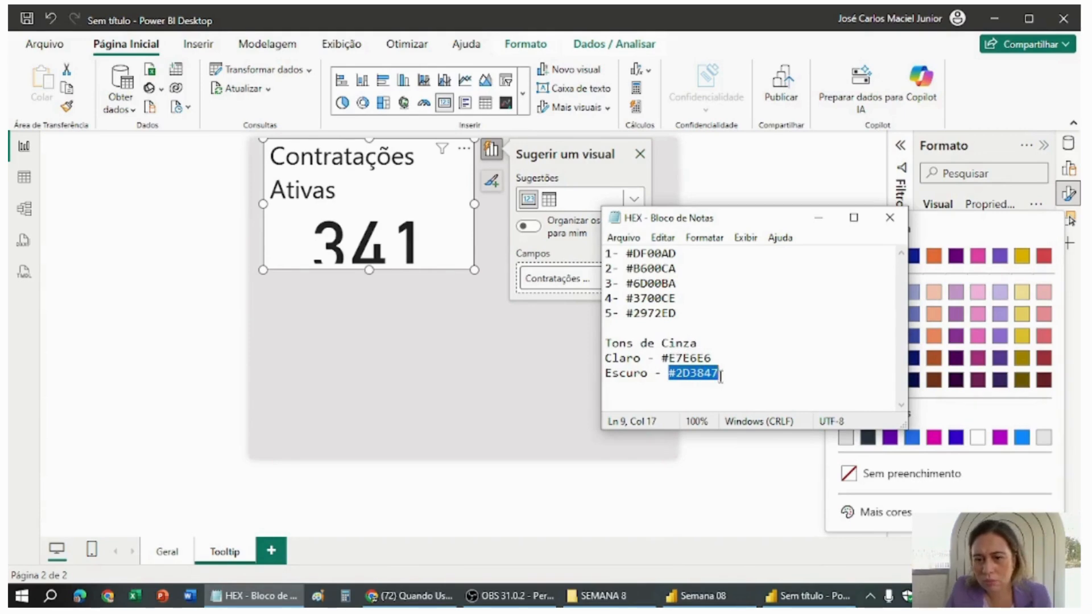
# Return to Power BI and set the card title's background color to #2D3847.
pyautogui.click(999, 502)
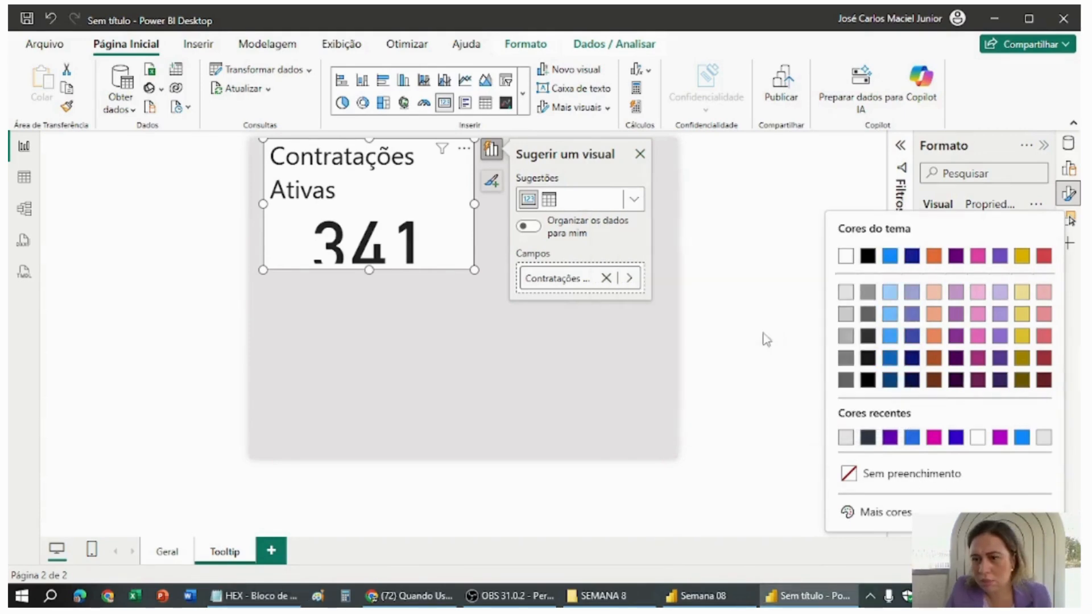
pyautogui.click(741, 345)
pyautogui.click(958, 500)
pyautogui.click(903, 514)
pyautogui.hotkey('ctrl', 'v')
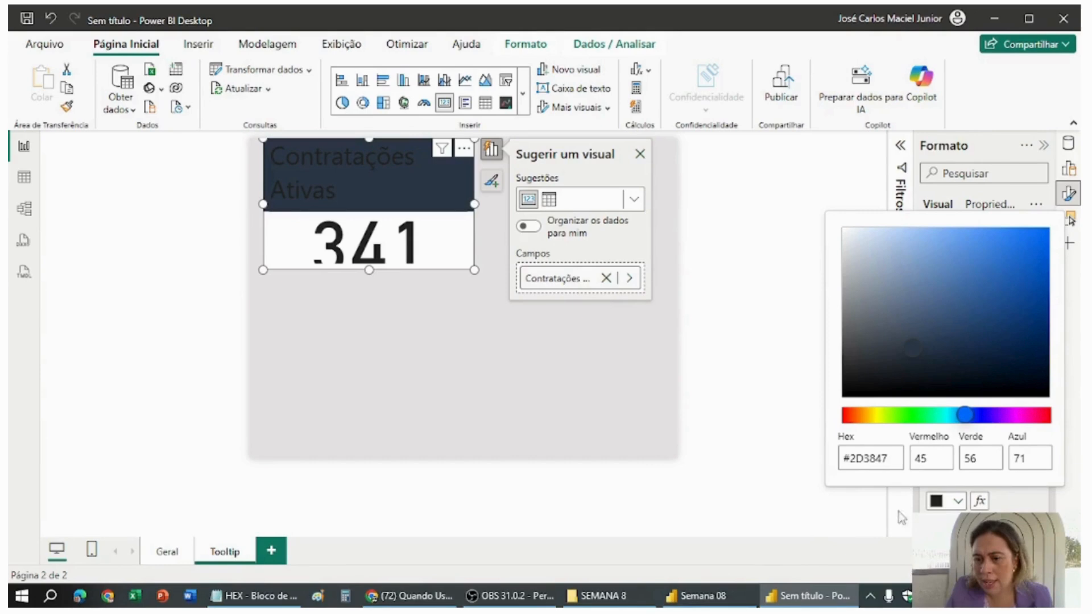
pyautogui.click(716, 284)
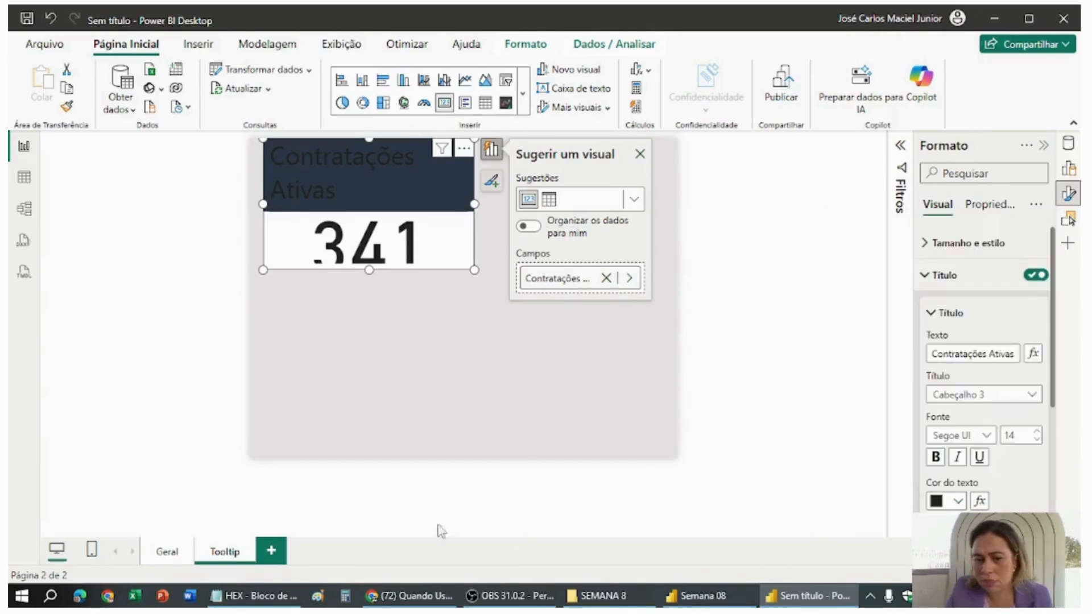
# Copy the light grey hex code #E7E6E6 from the HEX notes in Notepad and apply it as the card title's text color in Power BI.
pyautogui.click(266, 604)
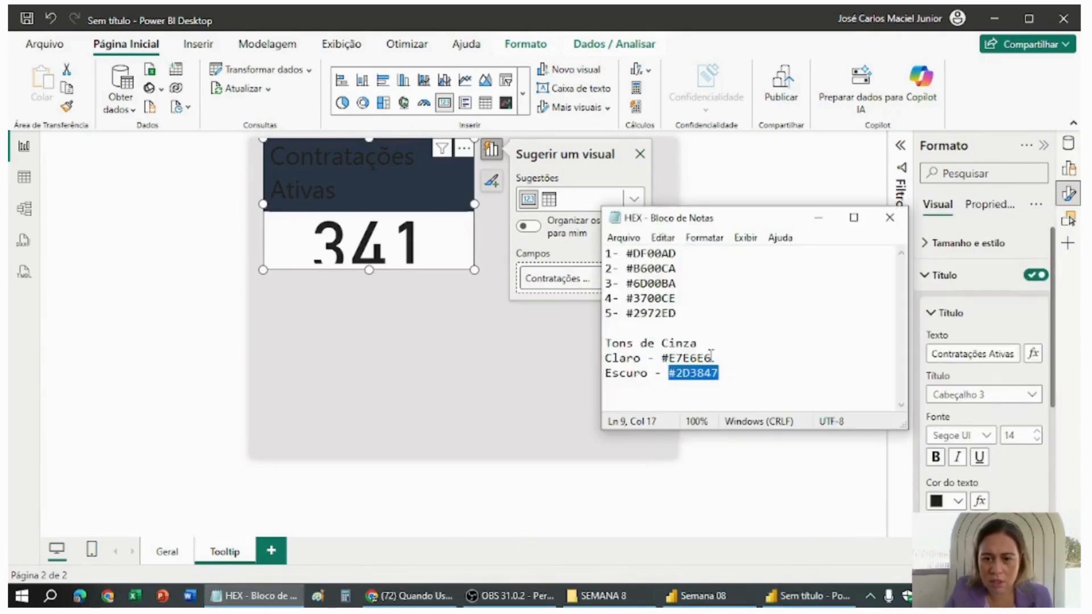
pyautogui.moveTo(712, 358)
pyautogui.mouseDown()
pyautogui.moveTo(662, 359)
pyautogui.moveTo(713, 358)
pyautogui.mouseUp()
pyautogui.hotkey('ctrl', 'c')
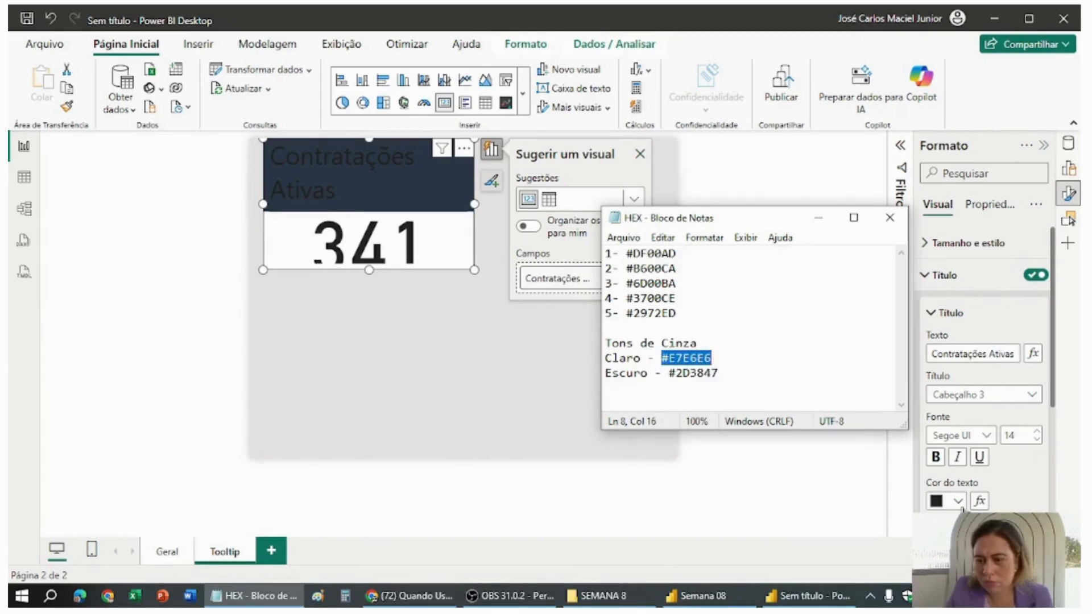
pyautogui.click(958, 501)
pyautogui.click(887, 467)
pyautogui.hotkey('ctrl', 'v')
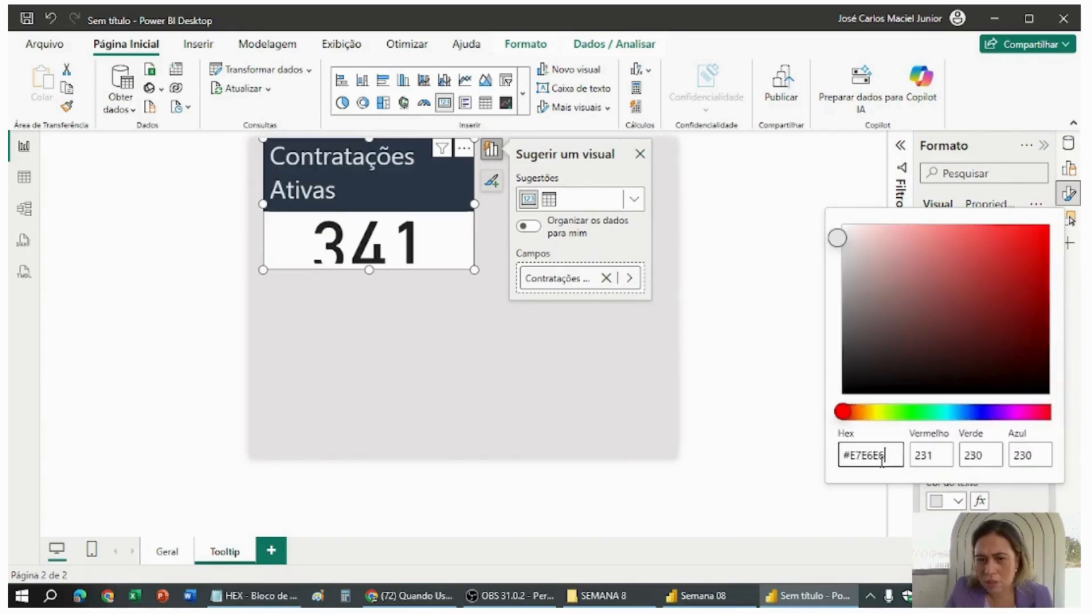
pyautogui.click(652, 154)
pyautogui.click(642, 155)
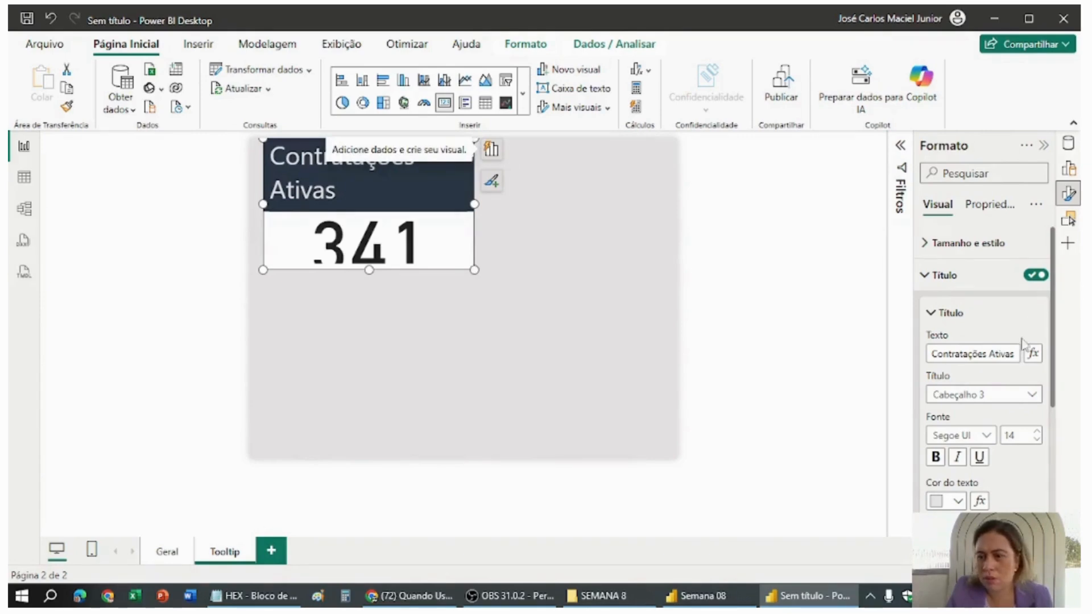
# Set the card title's font size to 12 and shrink the card slightly in width and height.
pyautogui.click(1037, 442)
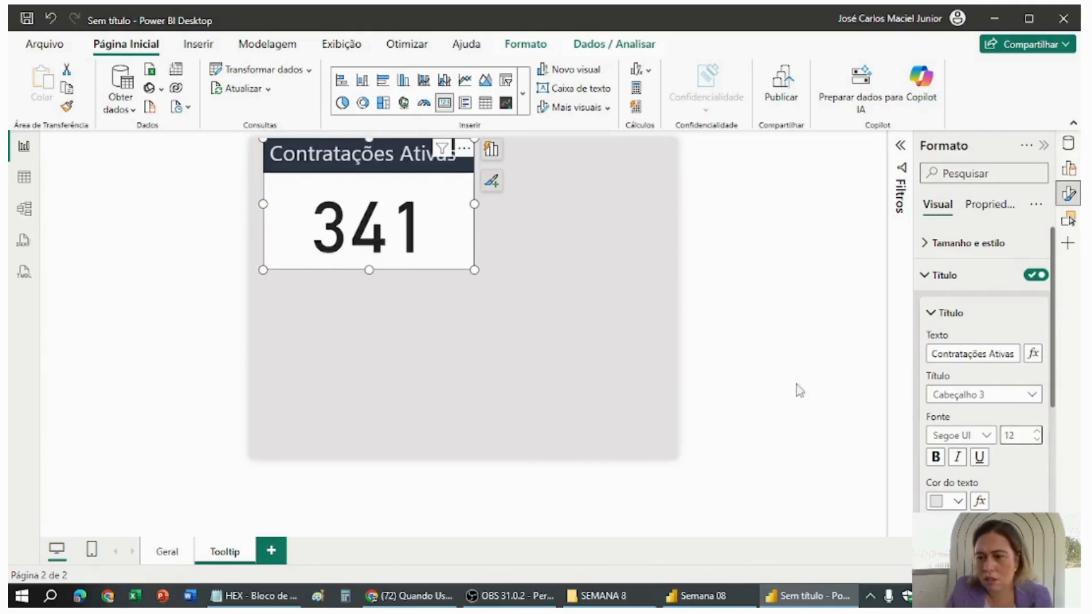
pyautogui.moveTo(474, 270)
pyautogui.mouseDown()
pyautogui.moveTo(429, 251)
pyautogui.moveTo(411, 258)
pyautogui.moveTo(432, 276)
pyautogui.moveTo(478, 288)
pyautogui.moveTo(455, 280)
pyautogui.moveTo(470, 265)
pyautogui.moveTo(455, 249)
pyautogui.moveTo(463, 230)
pyautogui.moveTo(465, 254)
pyautogui.mouseUp()
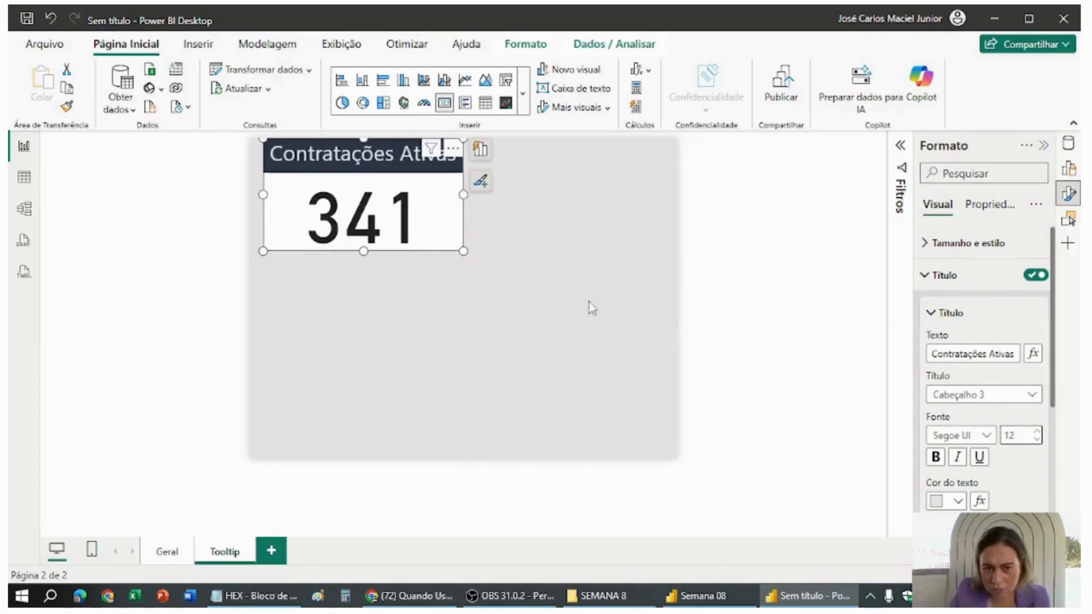
pyautogui.click(925, 277)
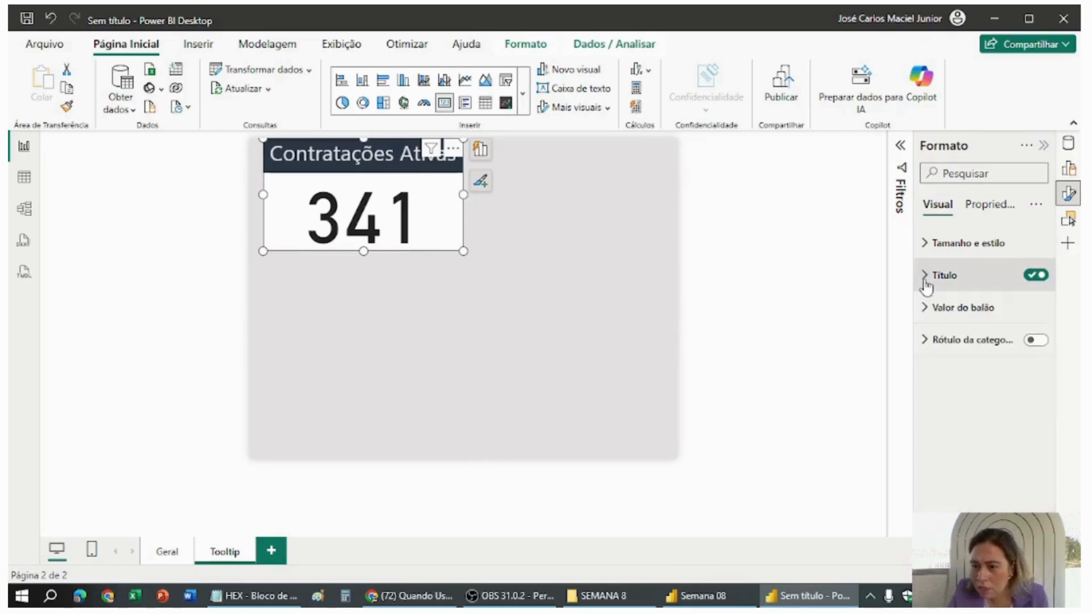
# Set the card's callout value font to Segoe UI at size 36.
pyautogui.click(965, 316)
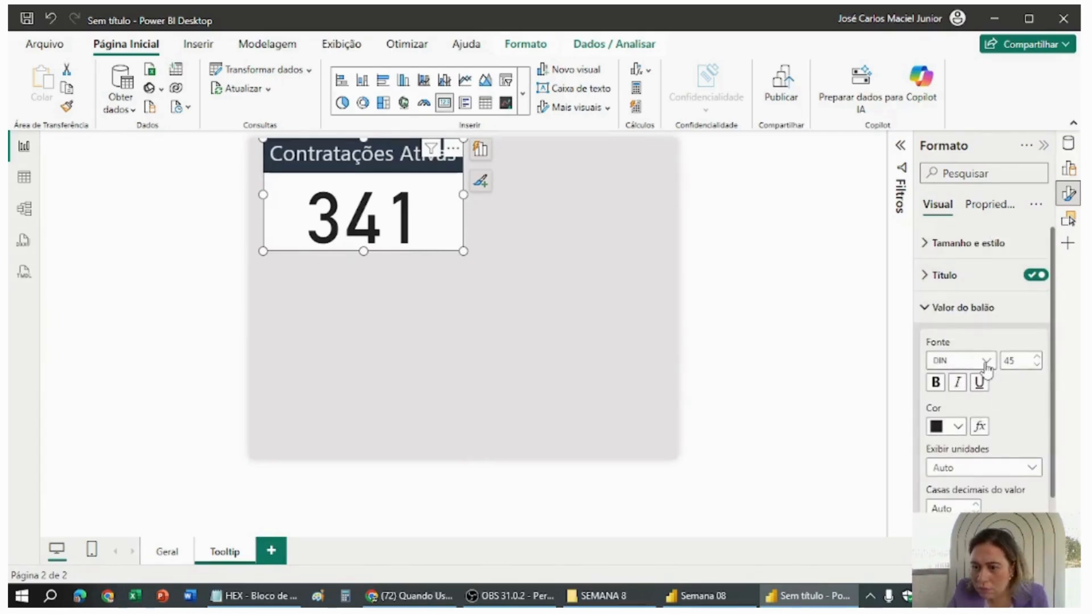
pyautogui.click(987, 369)
pyautogui.scroll(-3, 967, 273)
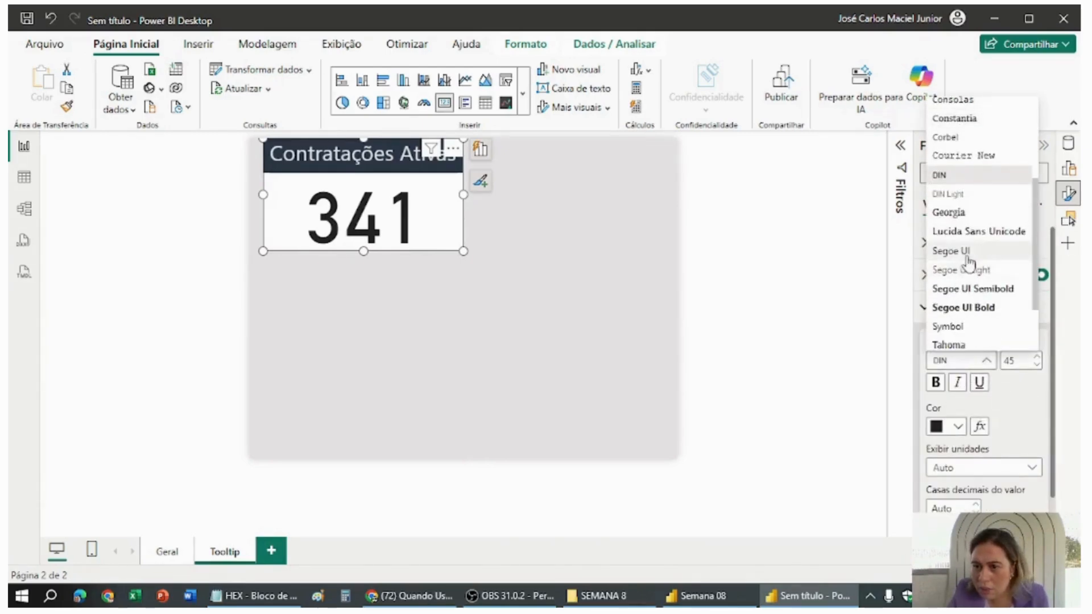
pyautogui.click(968, 260)
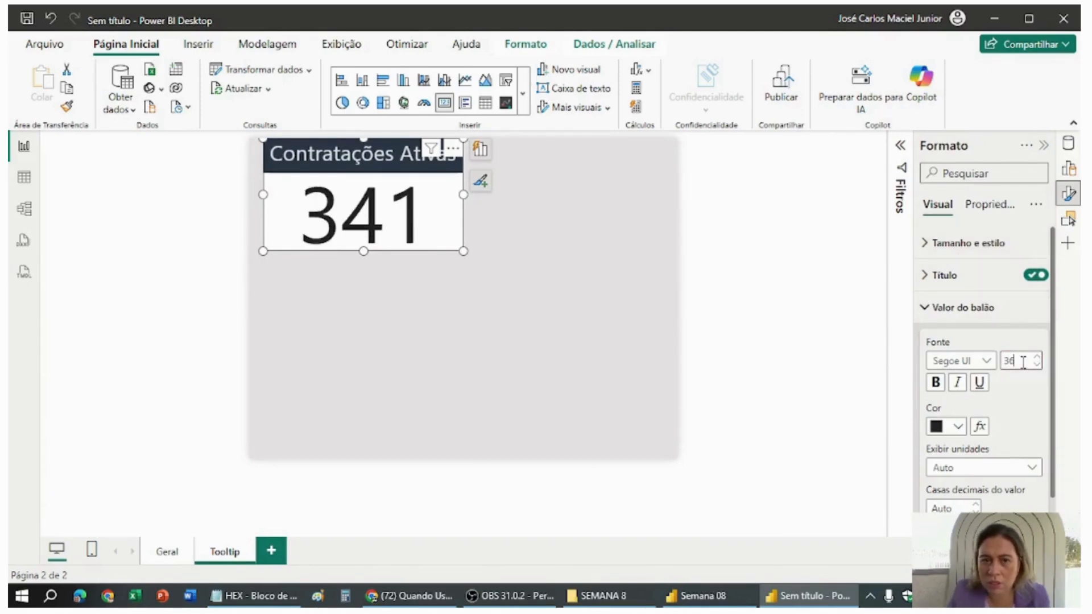
pyautogui.press('Return')
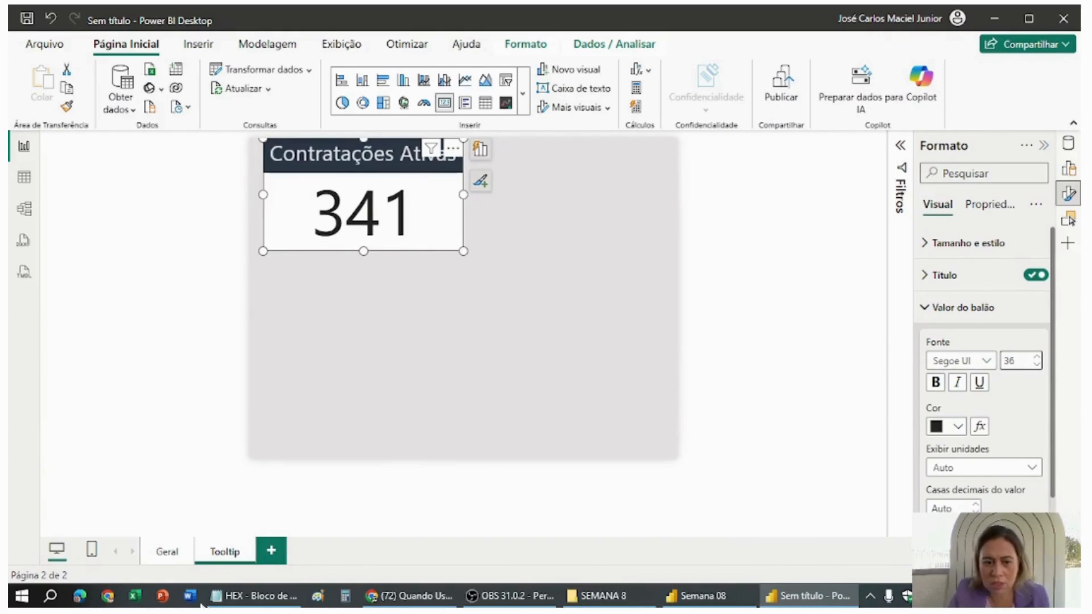
# Copy the dark grey hex code #2D3847 from the HEX notes in Notepad and apply it as the callout value color in Power BI.
pyautogui.click(228, 596)
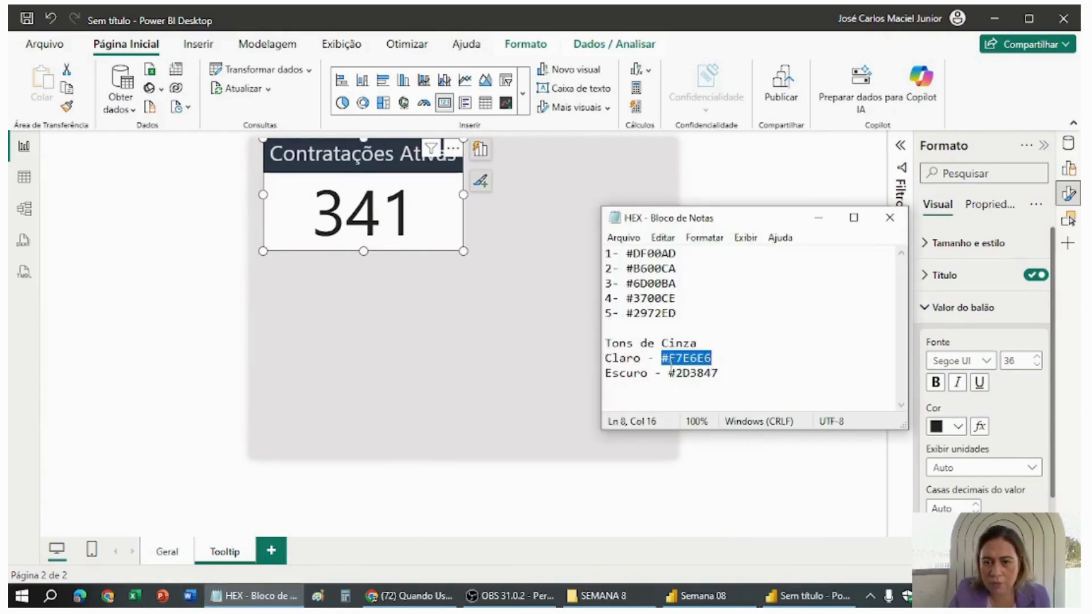
pyautogui.moveTo(669, 373); pyautogui.dragTo(721, 376)
pyautogui.hotkey('ctrl', 'c')
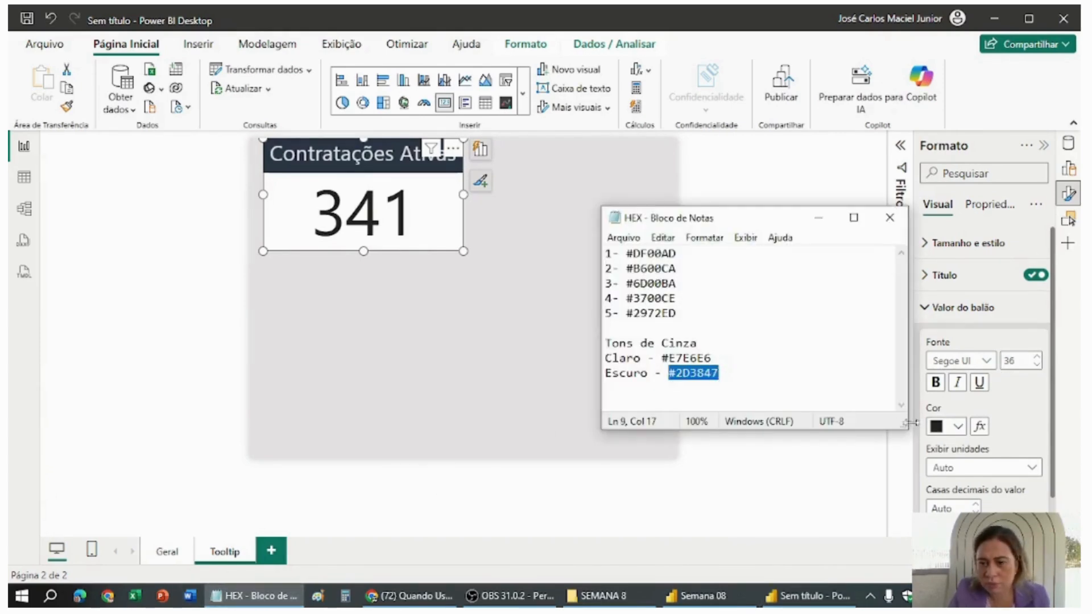
pyautogui.click(958, 427)
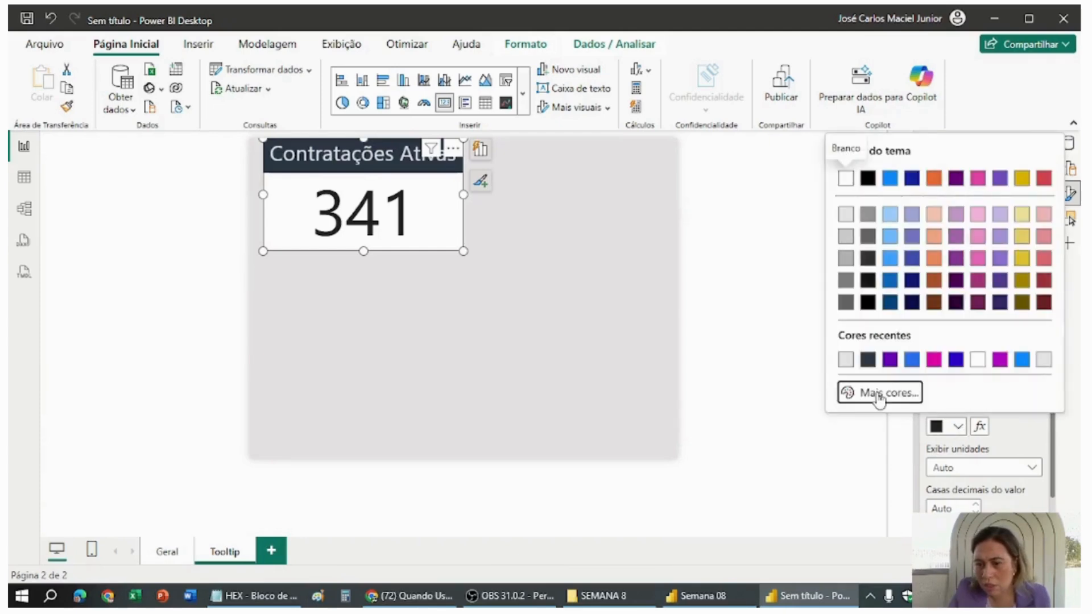
pyautogui.click(879, 392)
pyautogui.hotkey('ctrl', 'v')
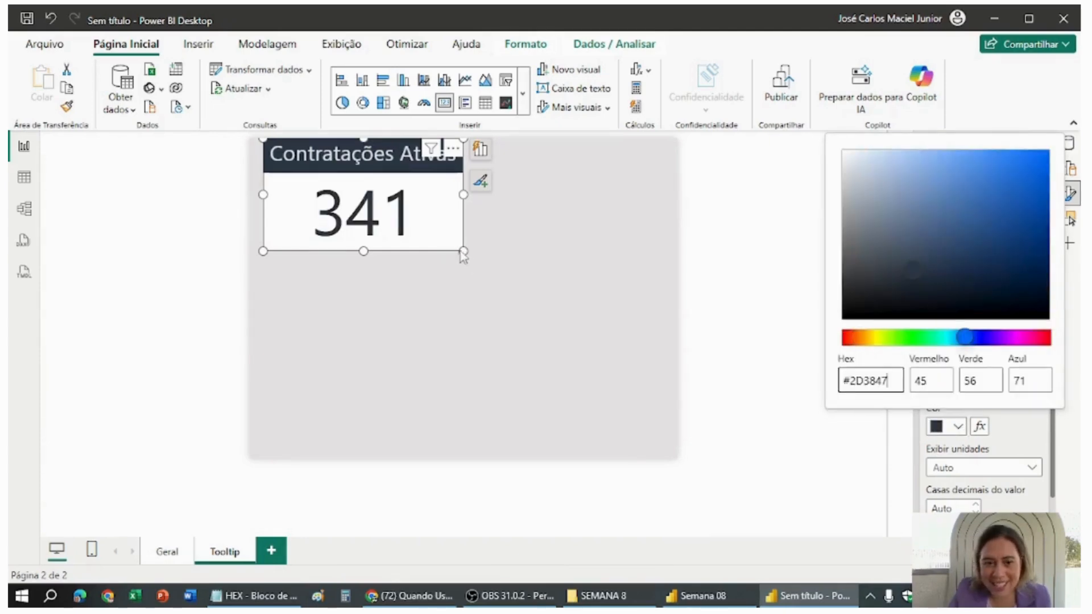
pyautogui.click(499, 296)
pyautogui.click(499, 348)
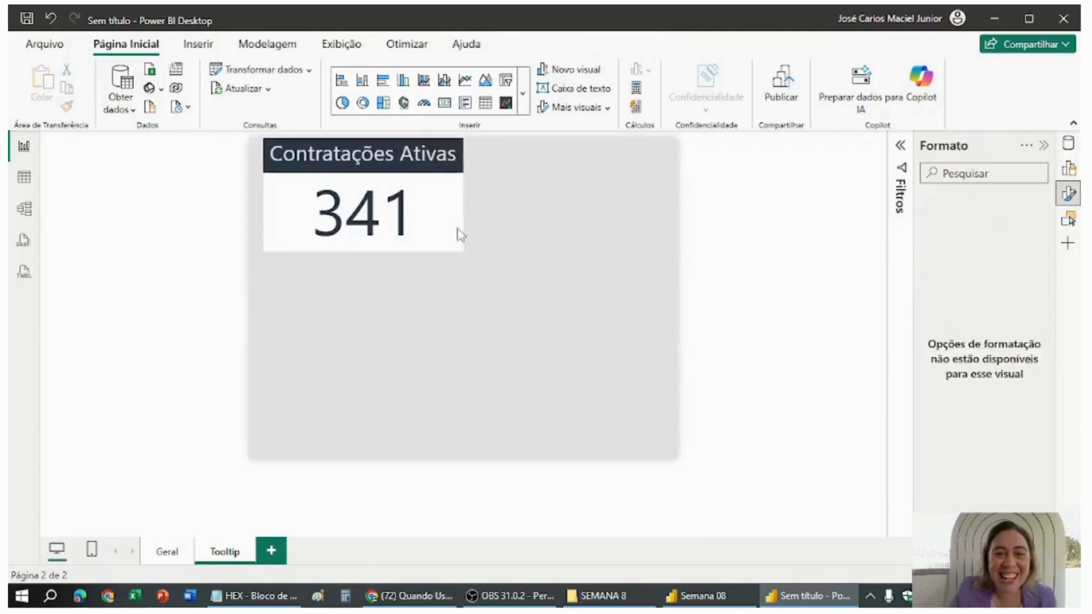
# Duplicate the Contratações Ativas card and place the copy directly to the right of the original.
pyautogui.click(451, 226)
pyautogui.hotkey('ctrl', 'c')
pyautogui.hotkey('ctrl', 'v')
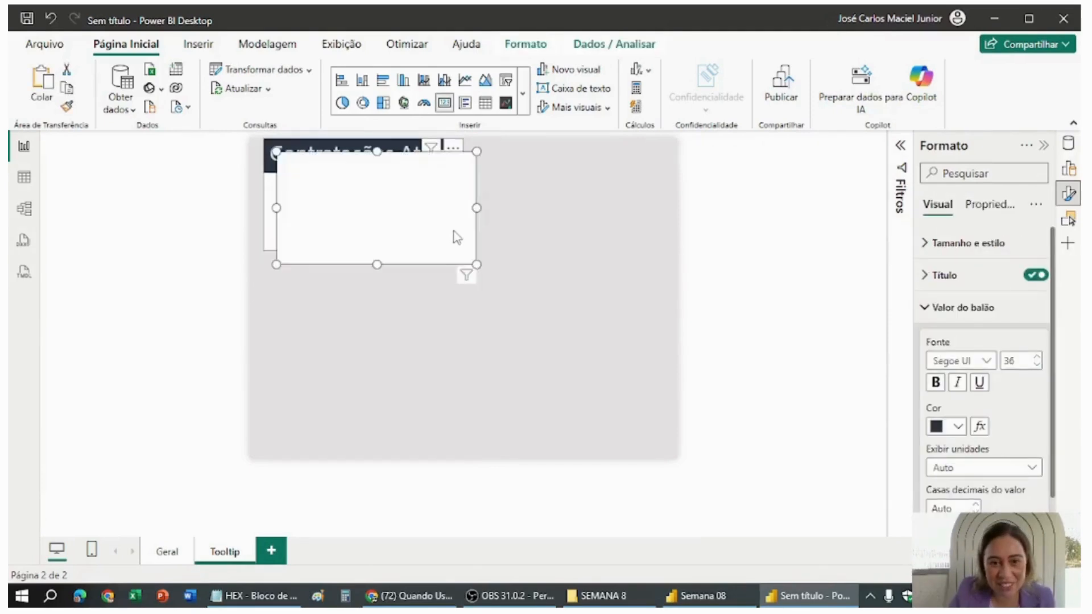
pyautogui.moveTo(454, 236); pyautogui.dragTo(634, 220)
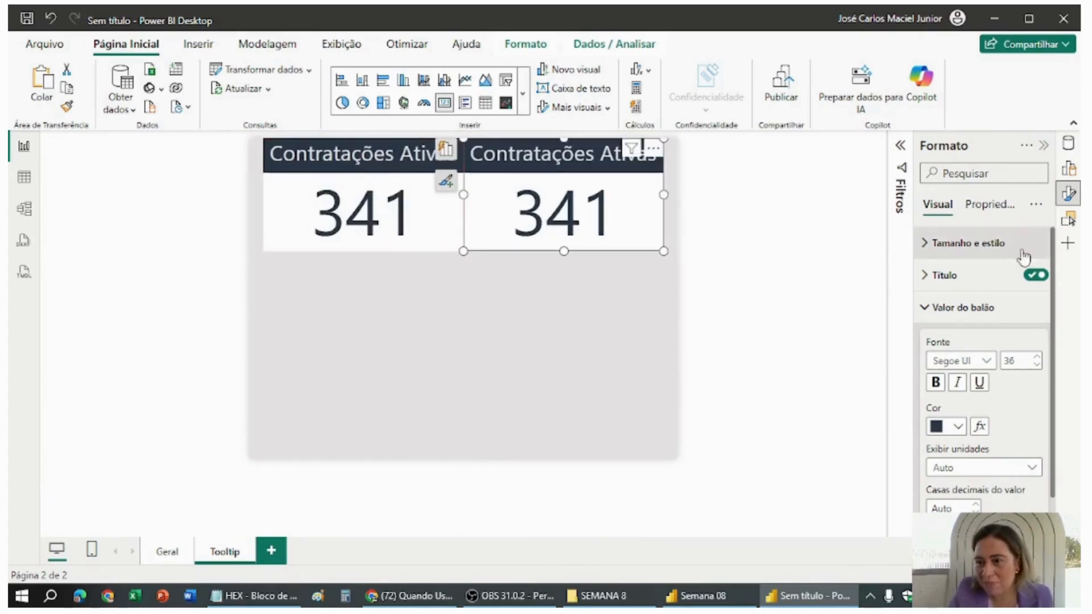
# Replace the duplicated card's field with the Folha Salarial2 measure from the Funcionários table.
pyautogui.click(1068, 143)
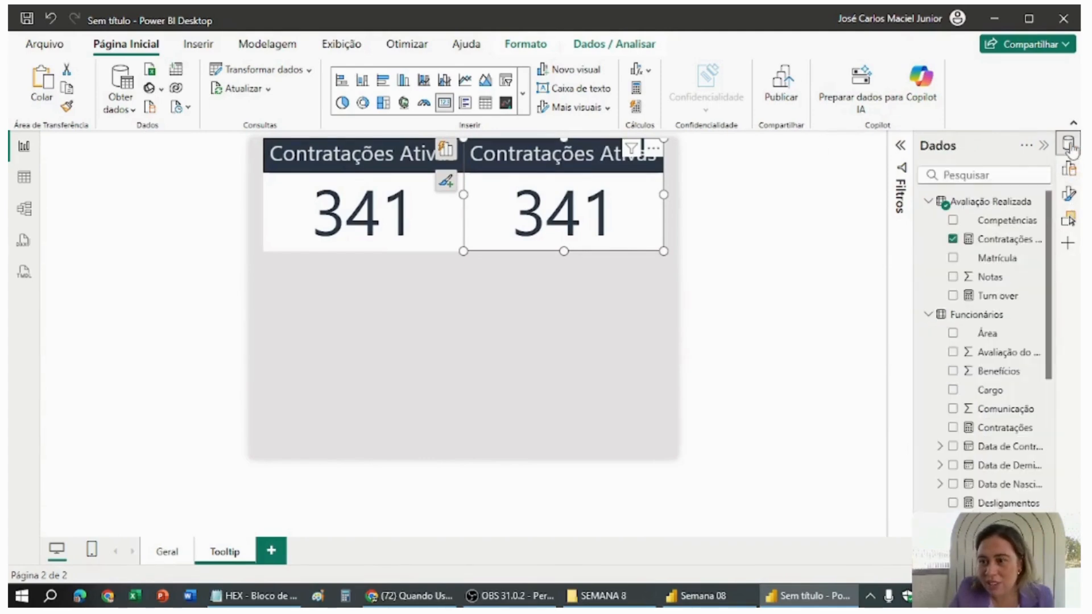
pyautogui.click(1068, 168)
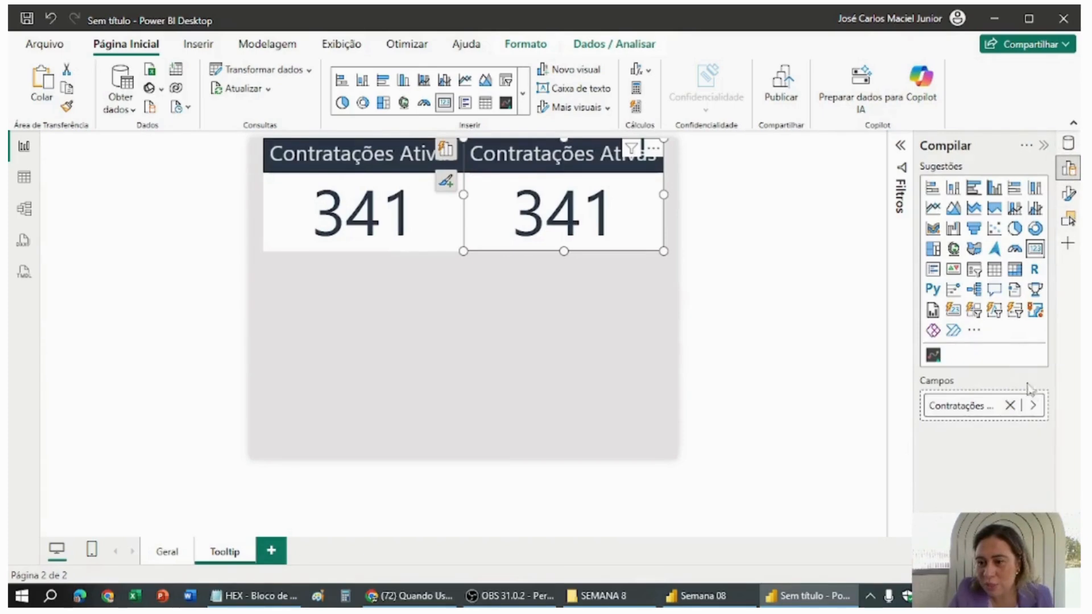
pyautogui.click(1014, 407)
pyautogui.click(1013, 407)
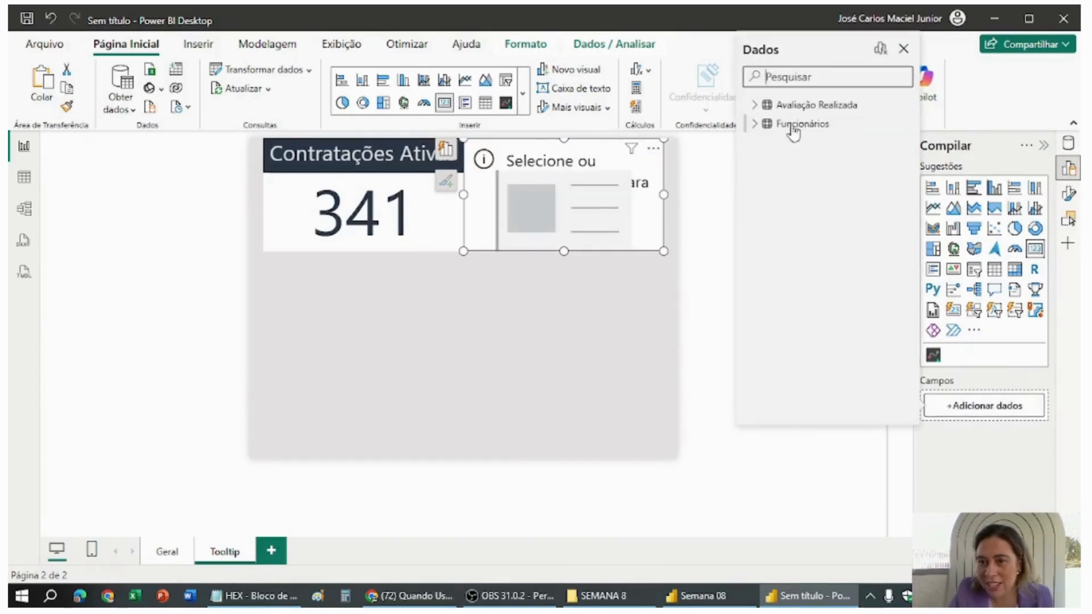
pyautogui.click(758, 125)
pyautogui.scroll(-3, 796, 244)
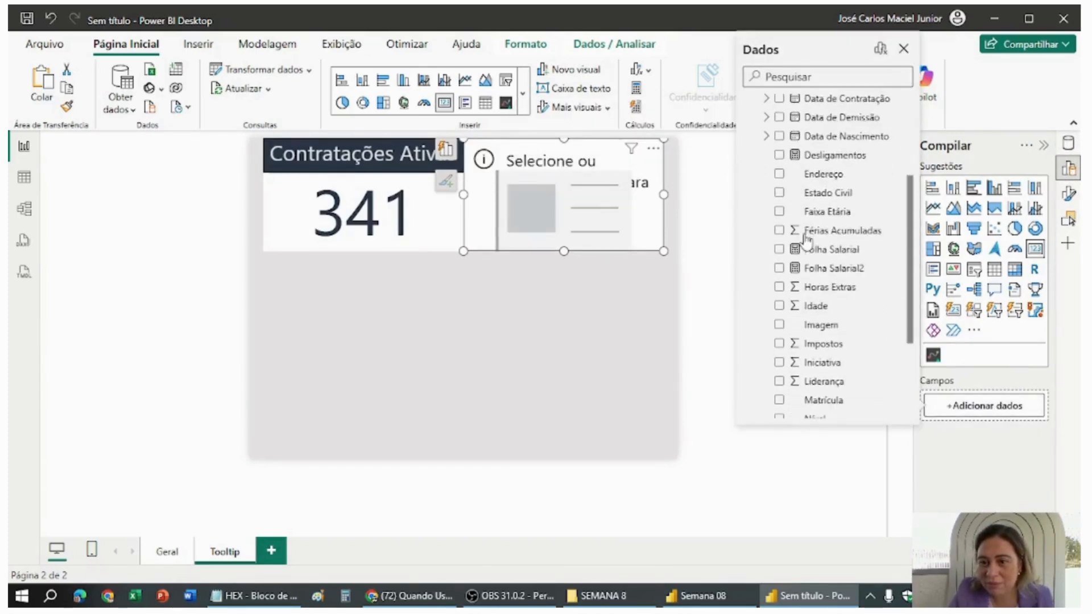
pyautogui.click(834, 271)
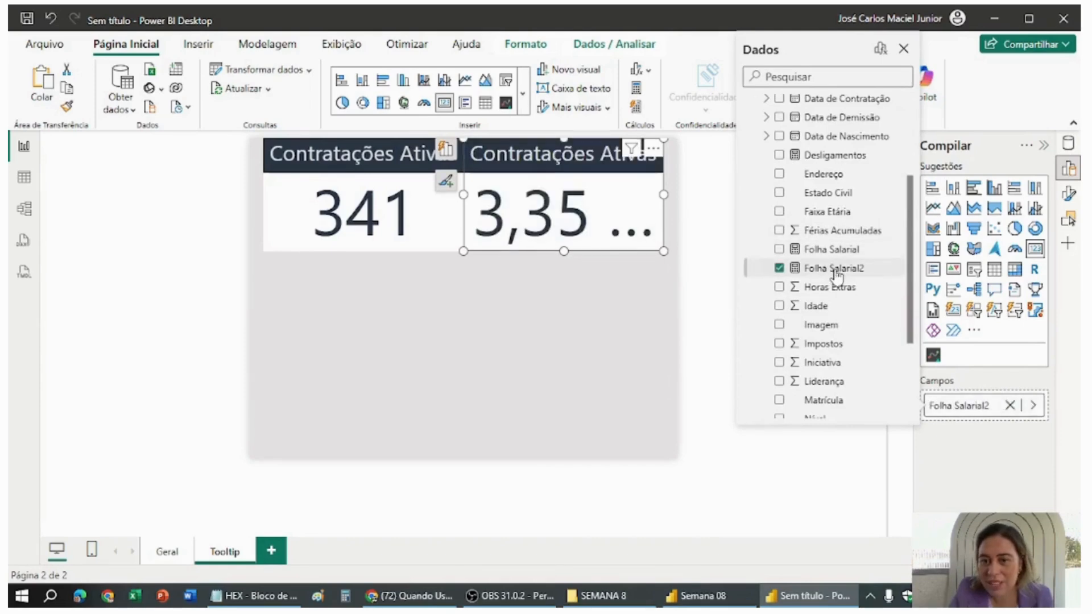
pyautogui.click(1006, 449)
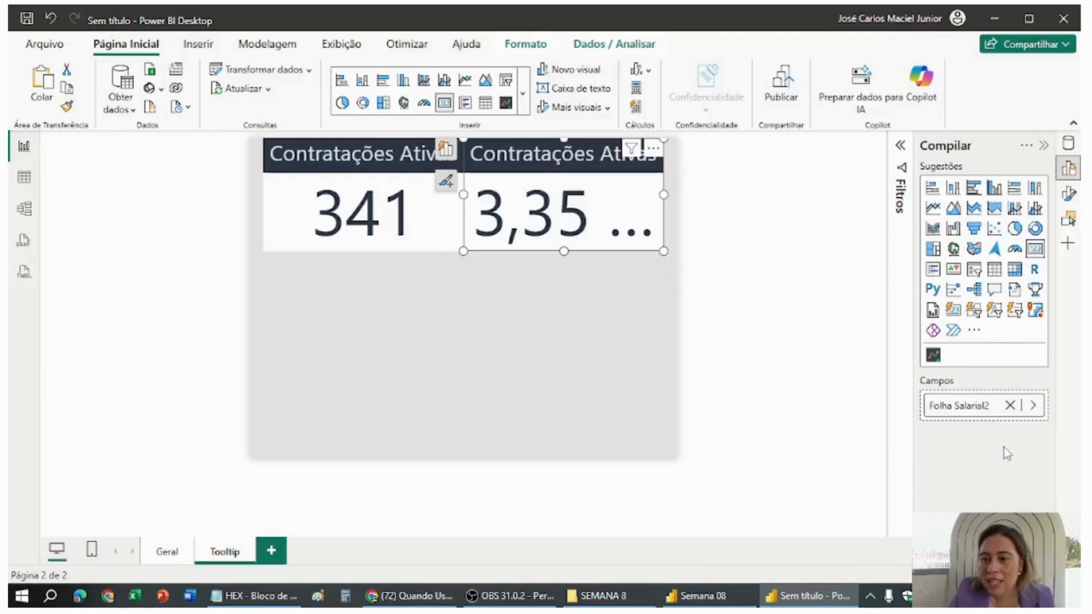
# Set the data format of Folha Salarial2 on the card to Moeda with 1 decimal place.
pyautogui.click(1068, 194)
pyautogui.click(983, 208)
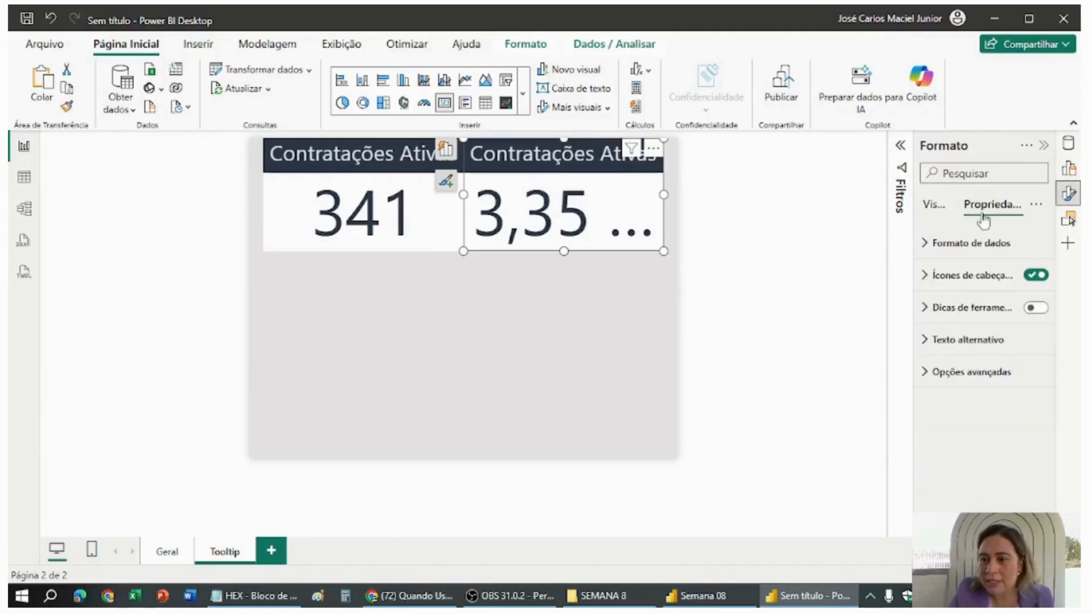
pyautogui.click(979, 243)
pyautogui.click(1000, 384)
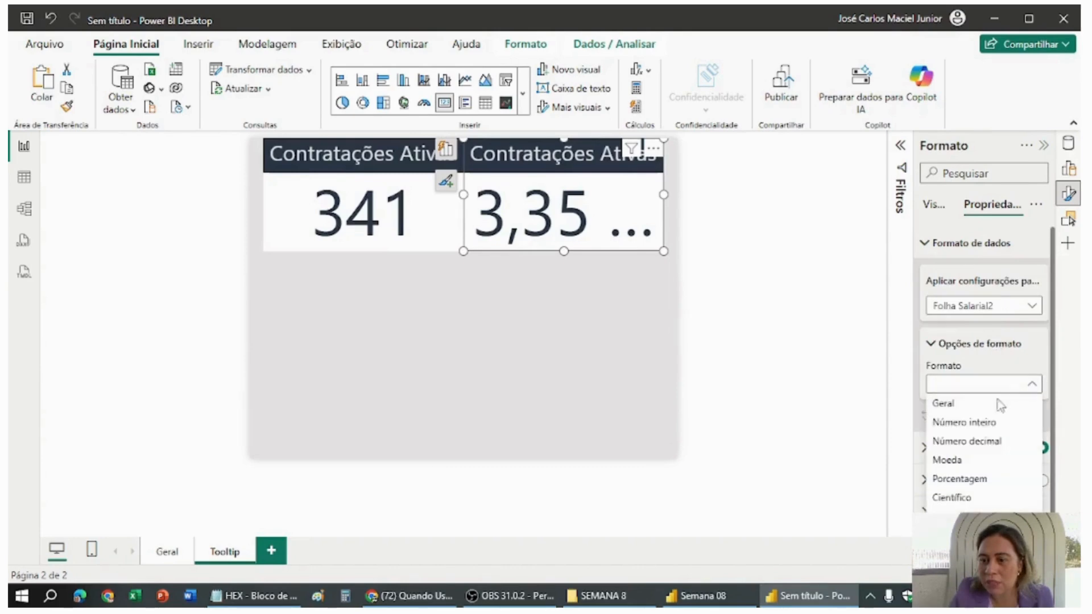
pyautogui.click(967, 464)
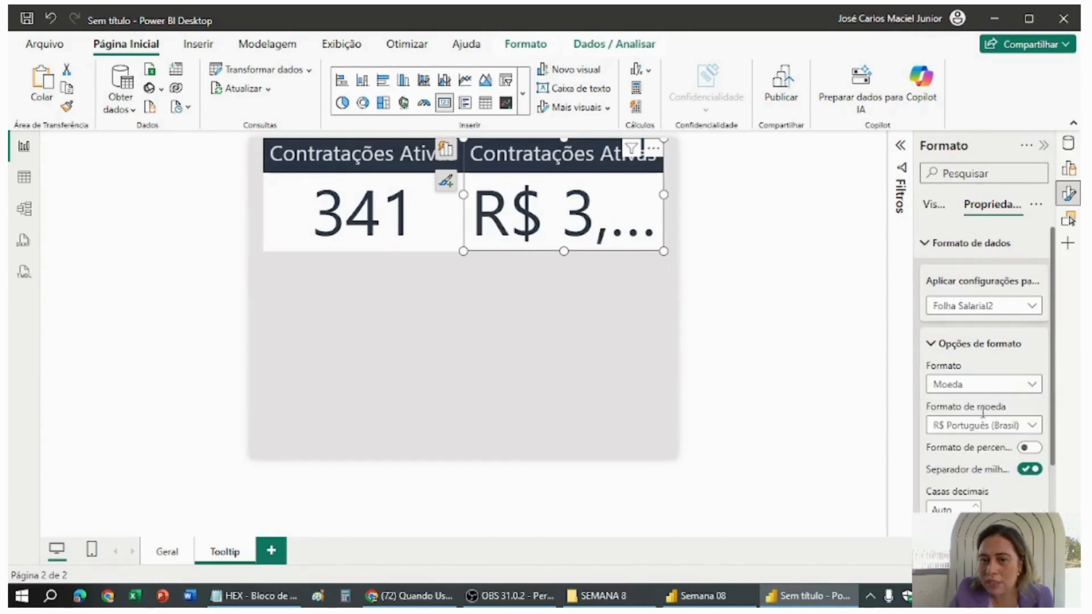
pyautogui.scroll(-2, 1006, 444)
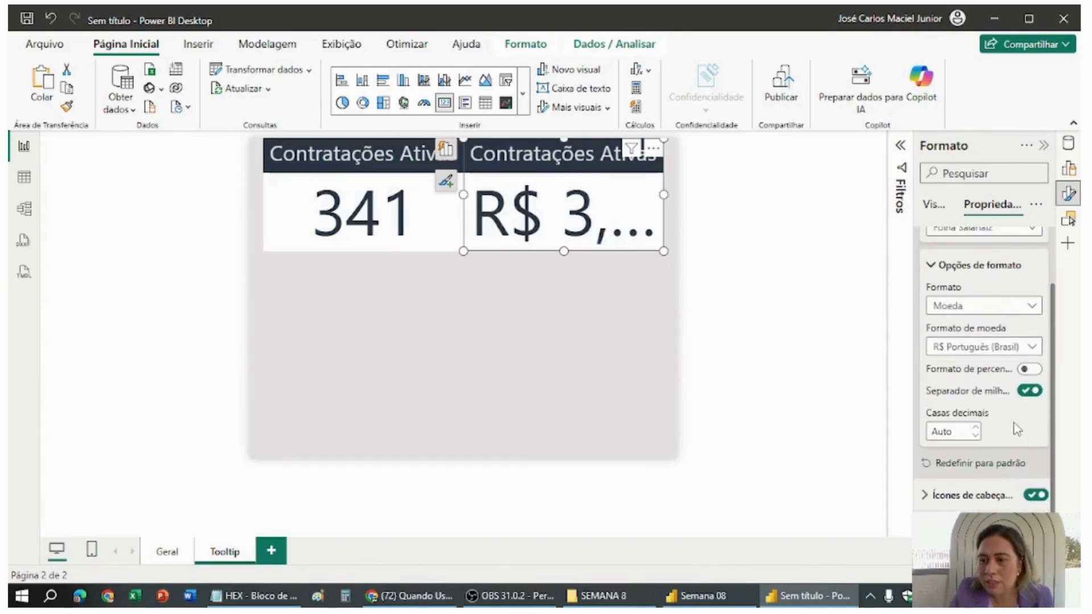
pyautogui.click(976, 427)
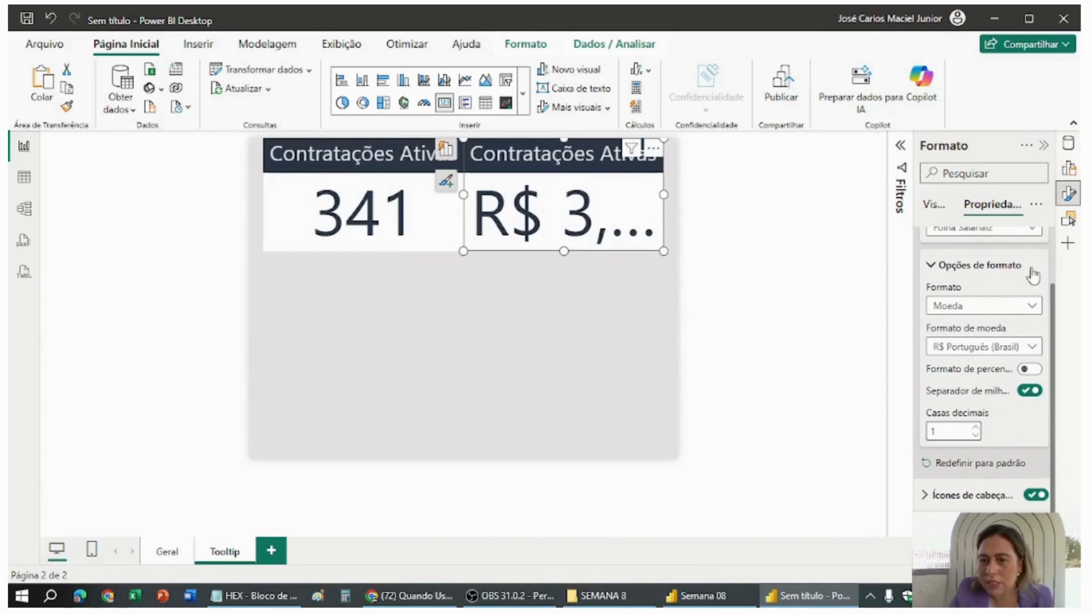
# Try smaller font sizes of 24 and 20 for the Folha Salarial2 card's callout value.
pyautogui.click(936, 206)
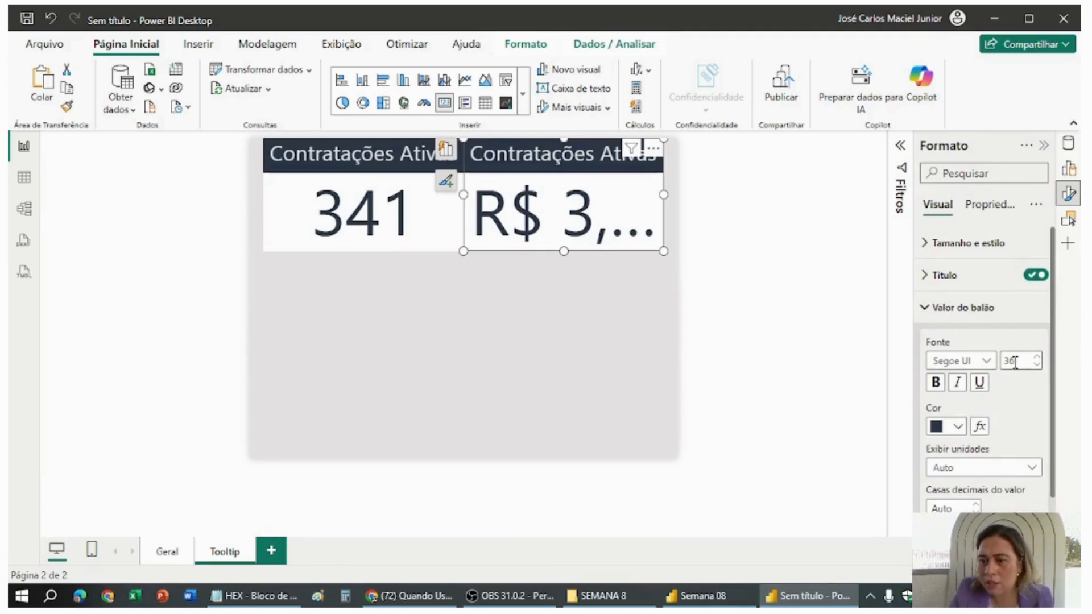
pyautogui.write('24')
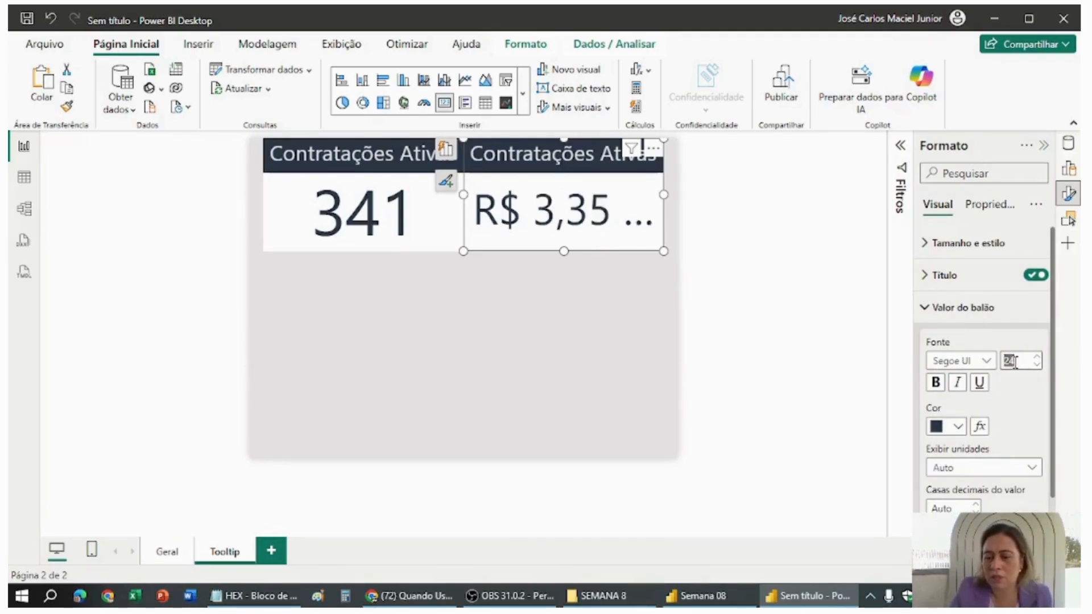
pyautogui.write('2')
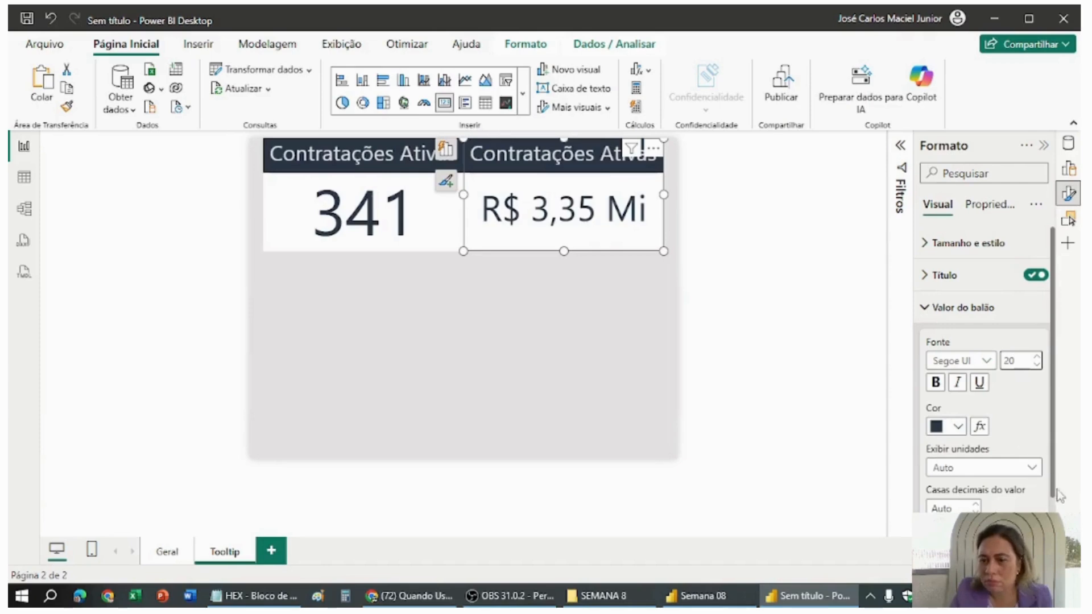
# Set the Folha Salarial2 card's callout value display units to Nenhum and its font size to 16.
pyautogui.click(985, 474)
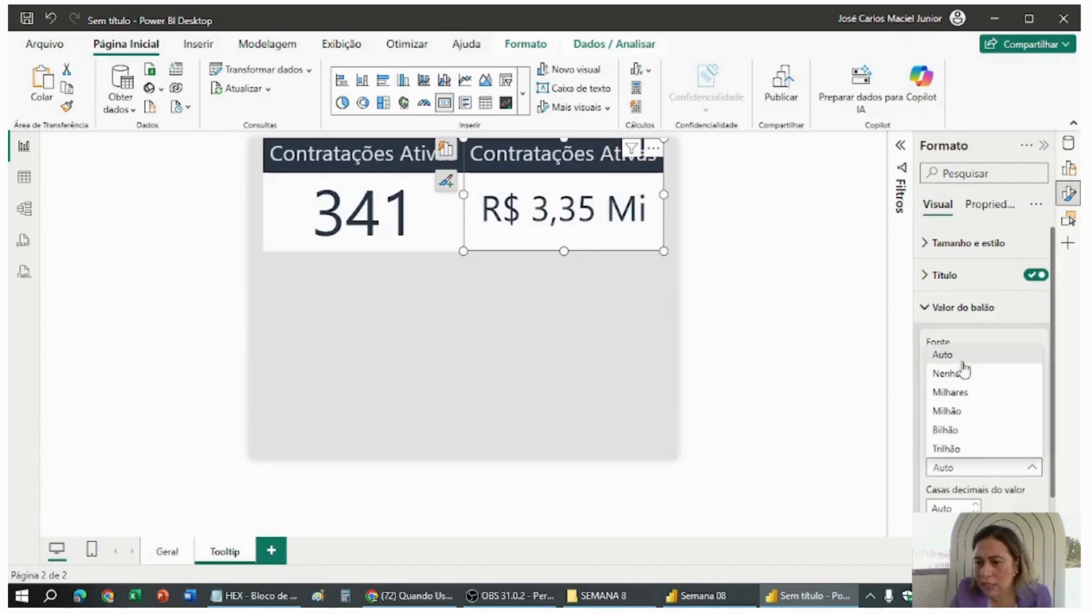
pyautogui.click(959, 374)
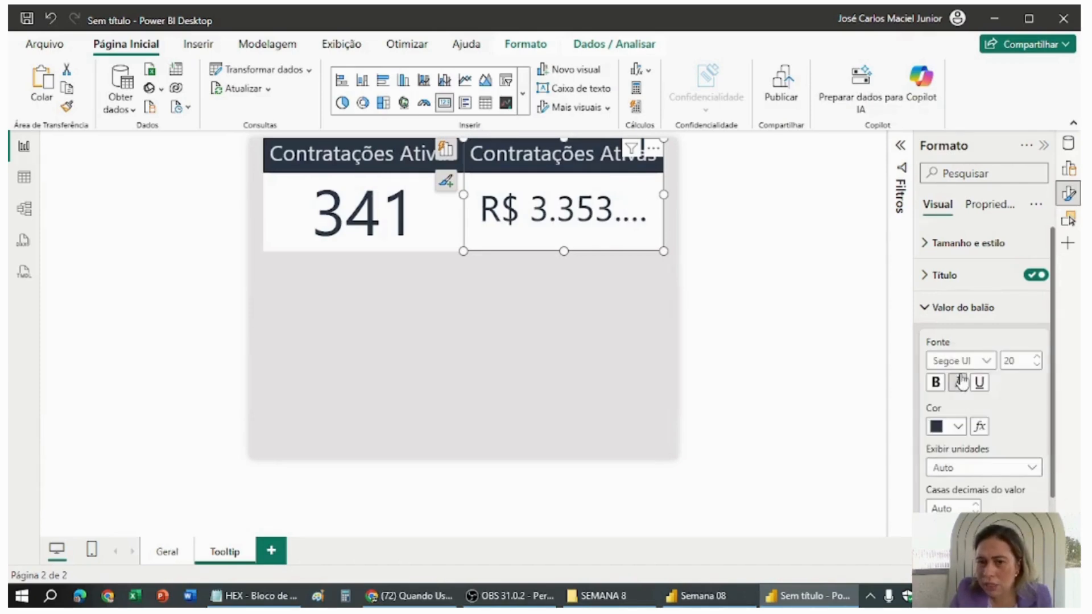
pyautogui.doubleClick(1018, 360)
pyautogui.write('16')
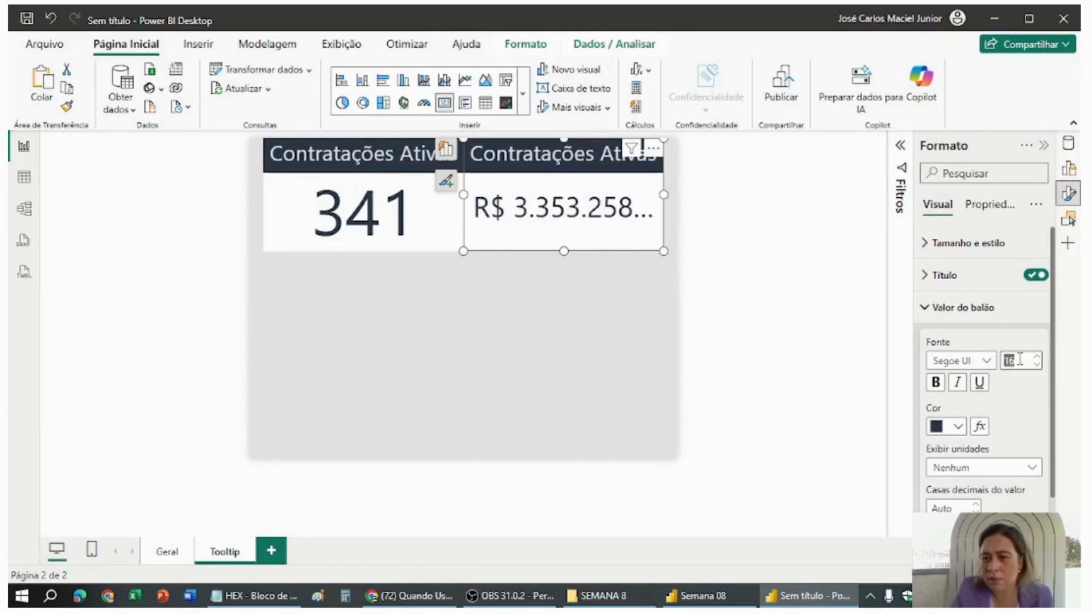
# Make the Folha Salarial2 card's callout value bold at font size 14 and leave a small gap between the two cards.
pyautogui.write('12')
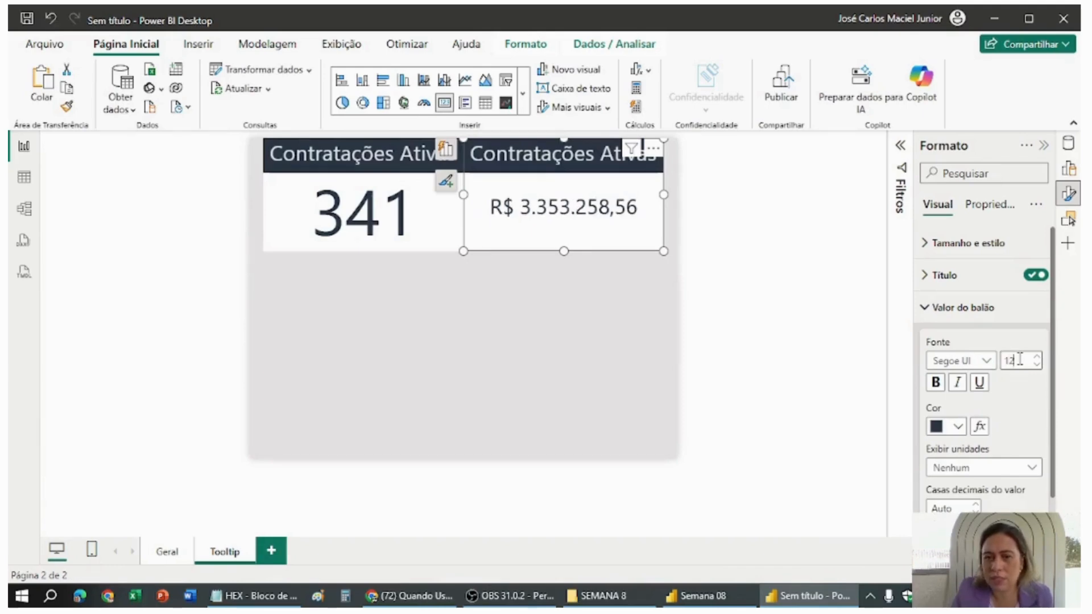
pyautogui.click(936, 383)
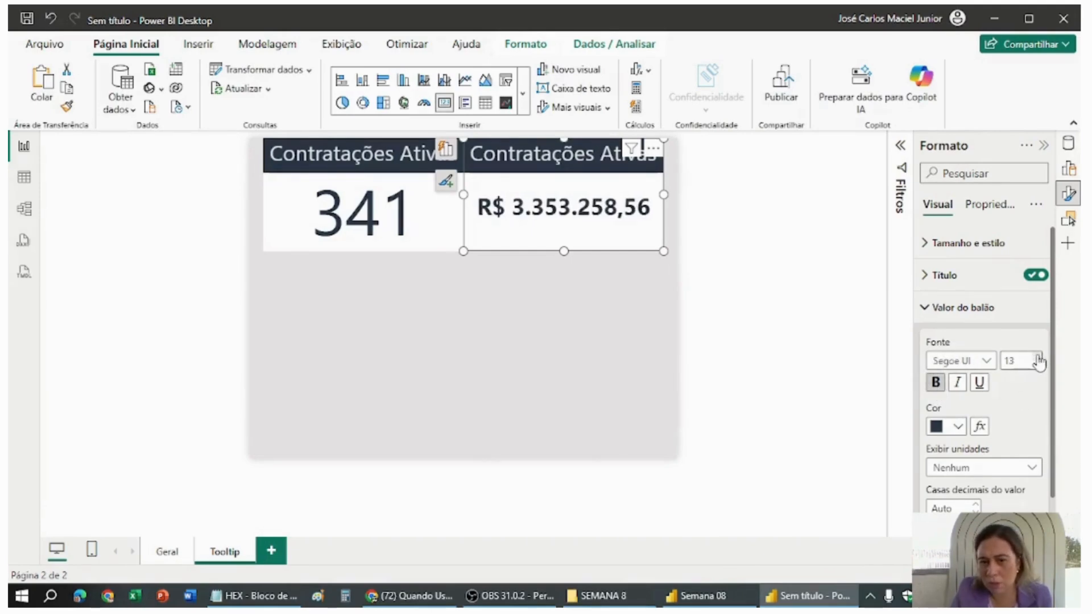
pyautogui.moveTo(601, 235); pyautogui.dragTo(611, 242)
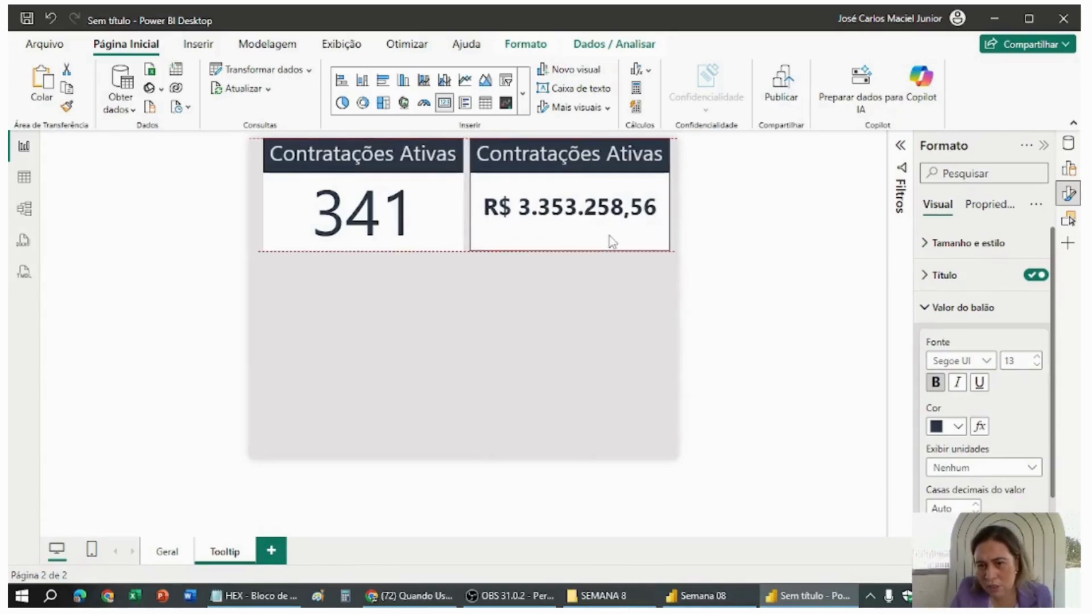
pyautogui.moveTo(452, 235)
pyautogui.mouseDown()
pyautogui.moveTo(437, 232)
pyautogui.moveTo(447, 238)
pyautogui.mouseUp()
pyautogui.click(578, 239)
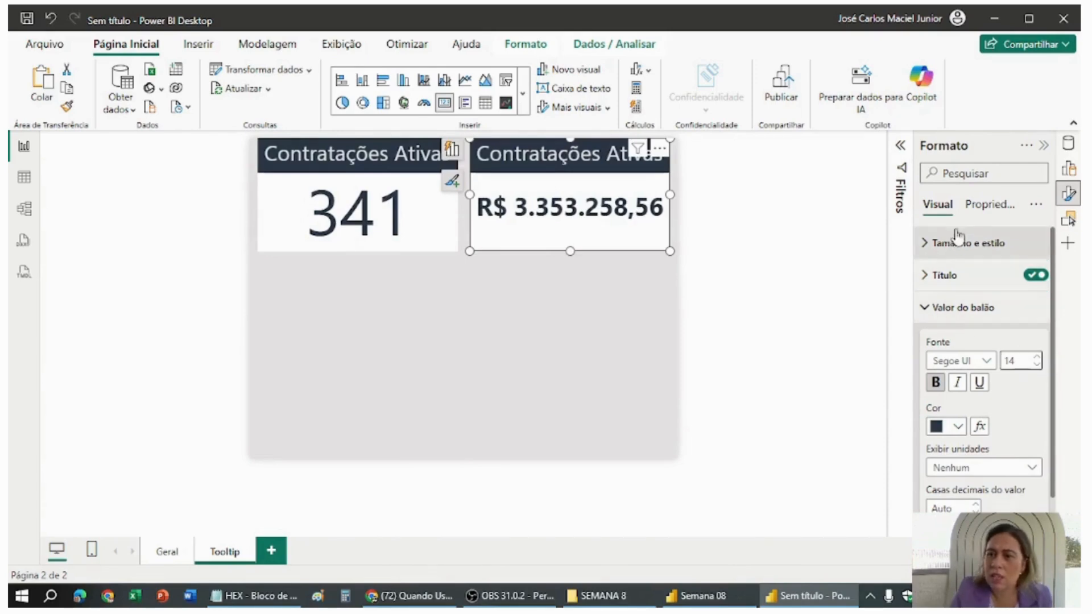
# Change the payroll card's title text to Folha Salarial and center it horizontally.
pyautogui.click(945, 278)
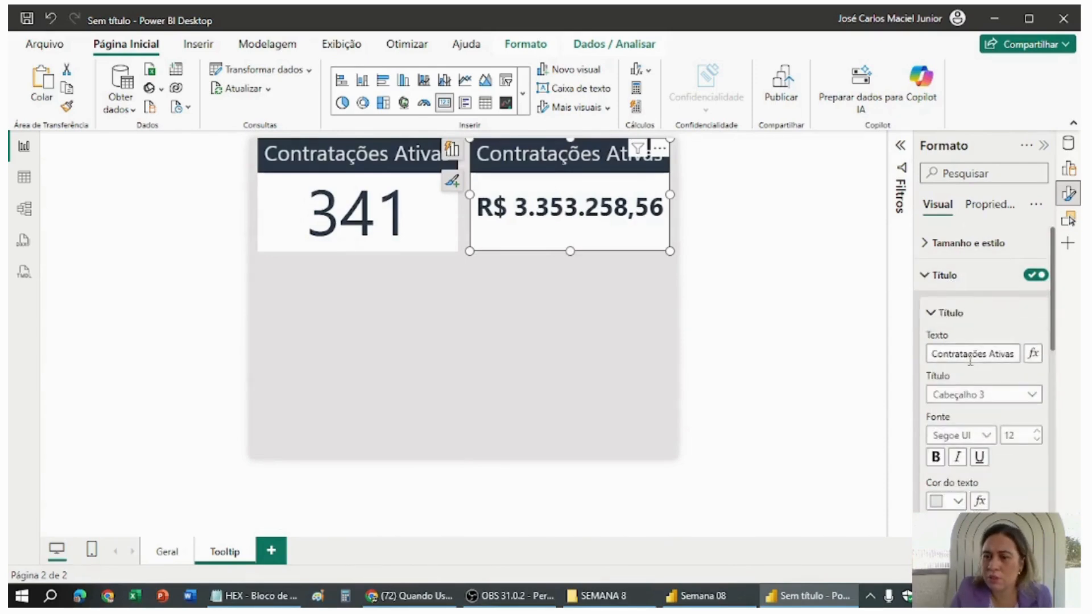
pyautogui.tripleClick(973, 357)
pyautogui.write('Folha Salarial')
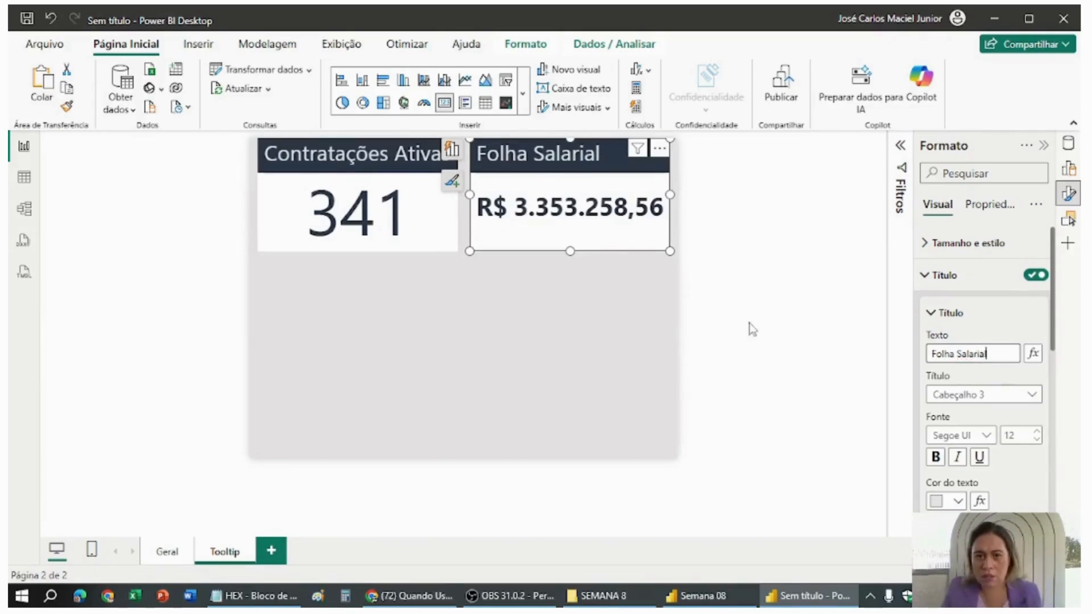
pyautogui.scroll(-3, 992, 484)
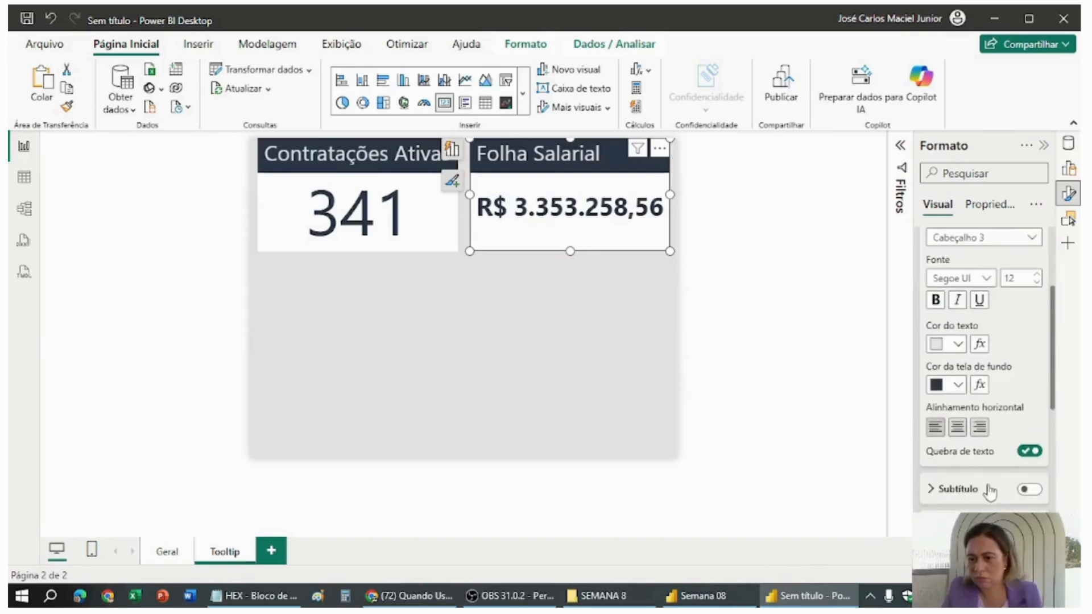
pyautogui.click(957, 426)
pyautogui.click(565, 374)
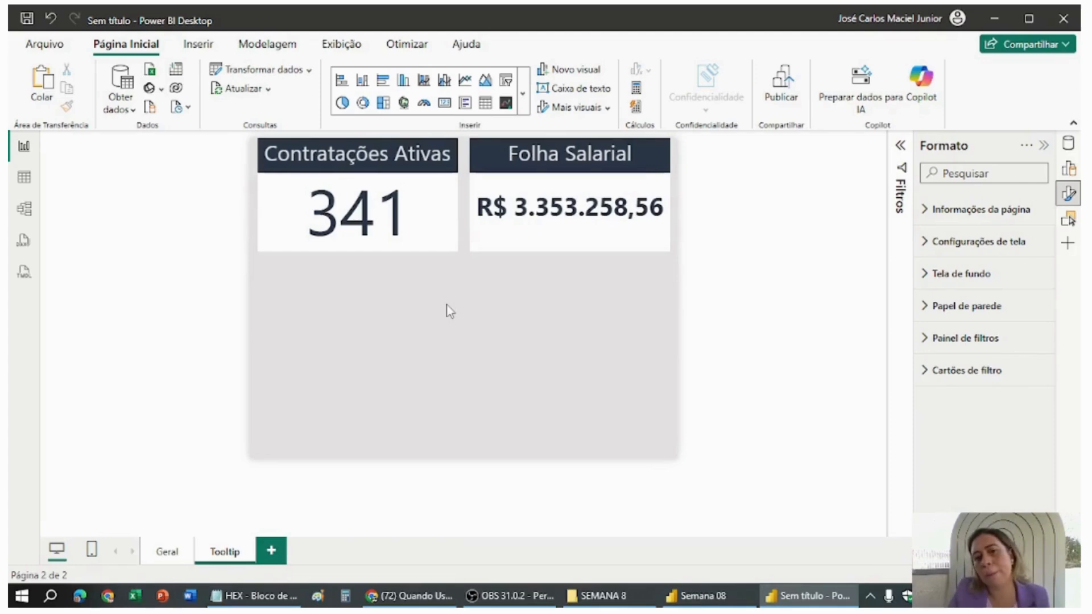
# Insert a stacked bar chart below the cards and use Nível from the Funcionários table as its Y axis.
pyautogui.click(341, 83)
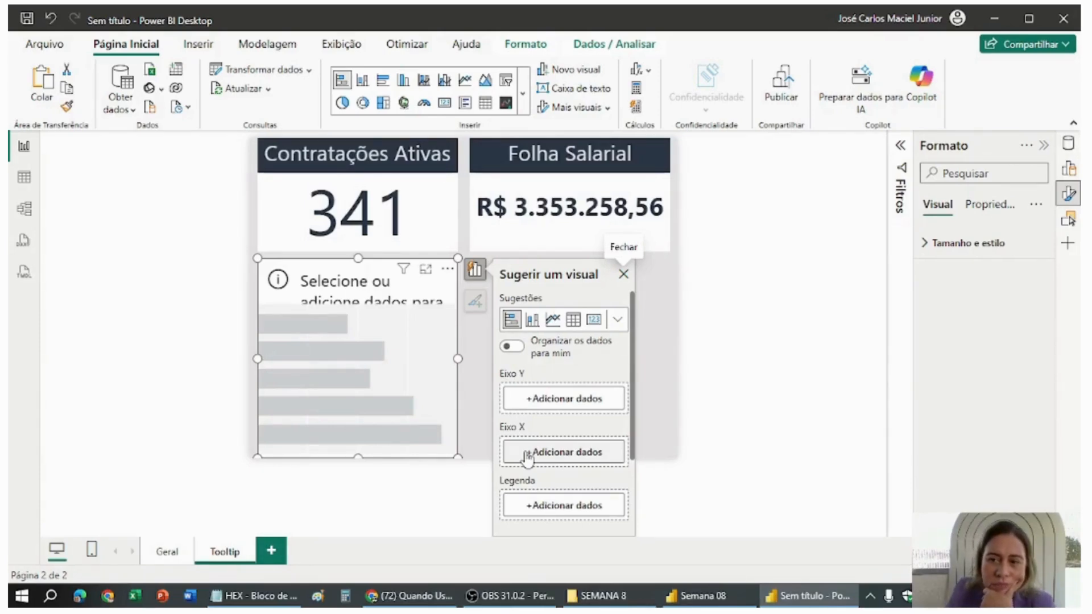
pyautogui.click(569, 405)
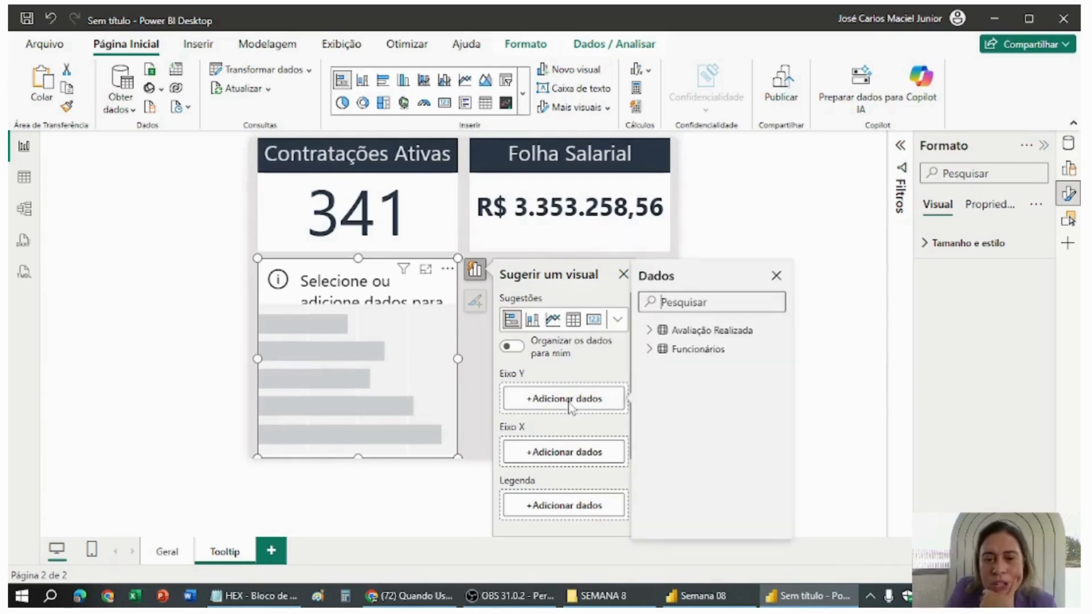
pyautogui.click(649, 349)
pyautogui.scroll(-3, 757, 415)
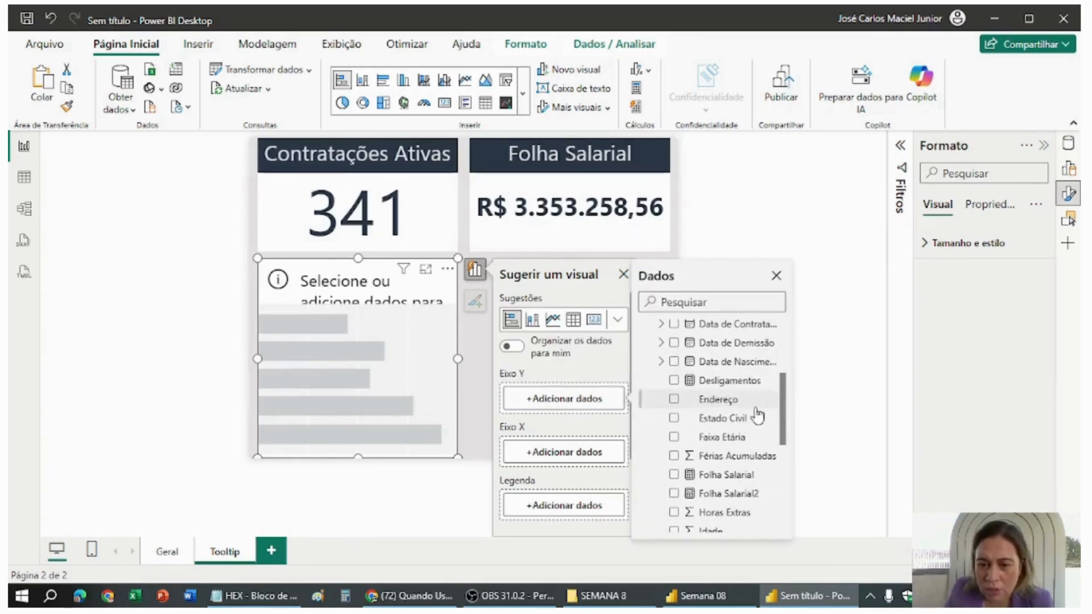
pyautogui.scroll(-5, 757, 418)
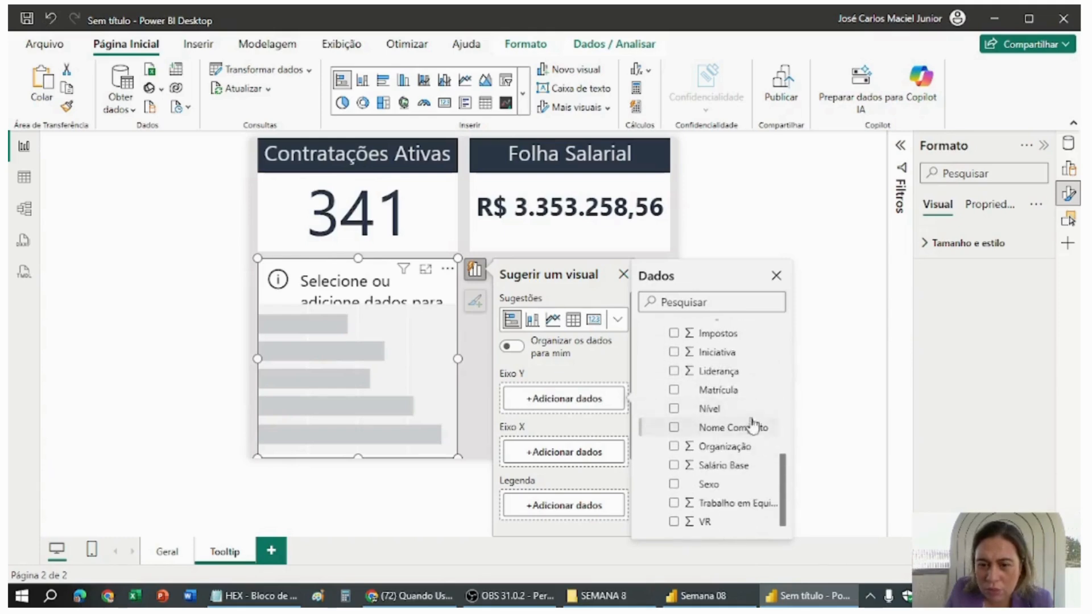
pyautogui.click(711, 410)
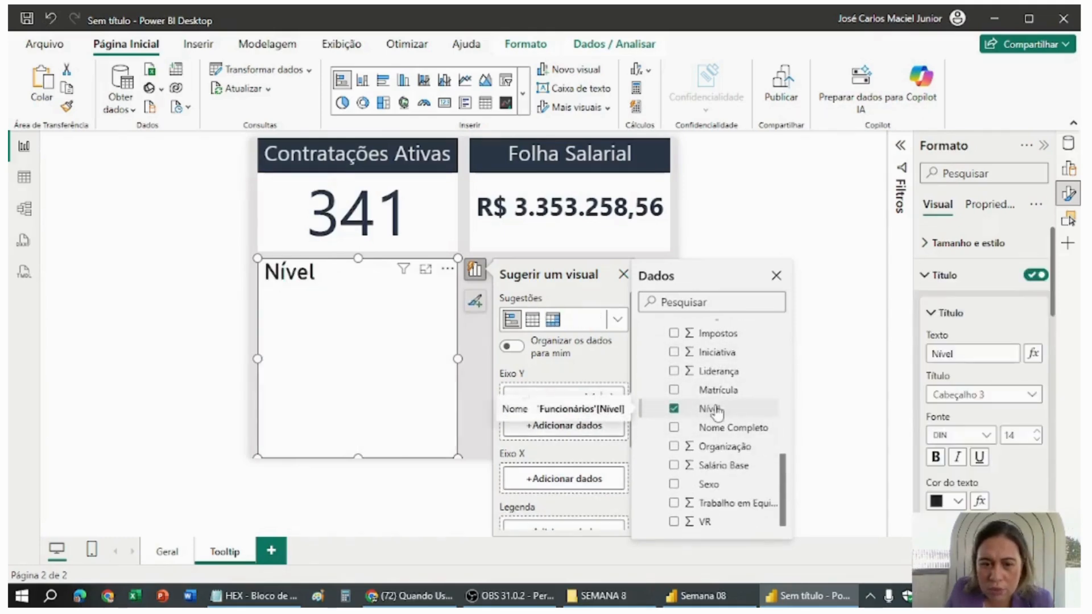
# Add Horas Extras from the Funcionários table to the bar chart's X axis and close the data suggestions.
pyautogui.click(568, 479)
pyautogui.click(648, 311)
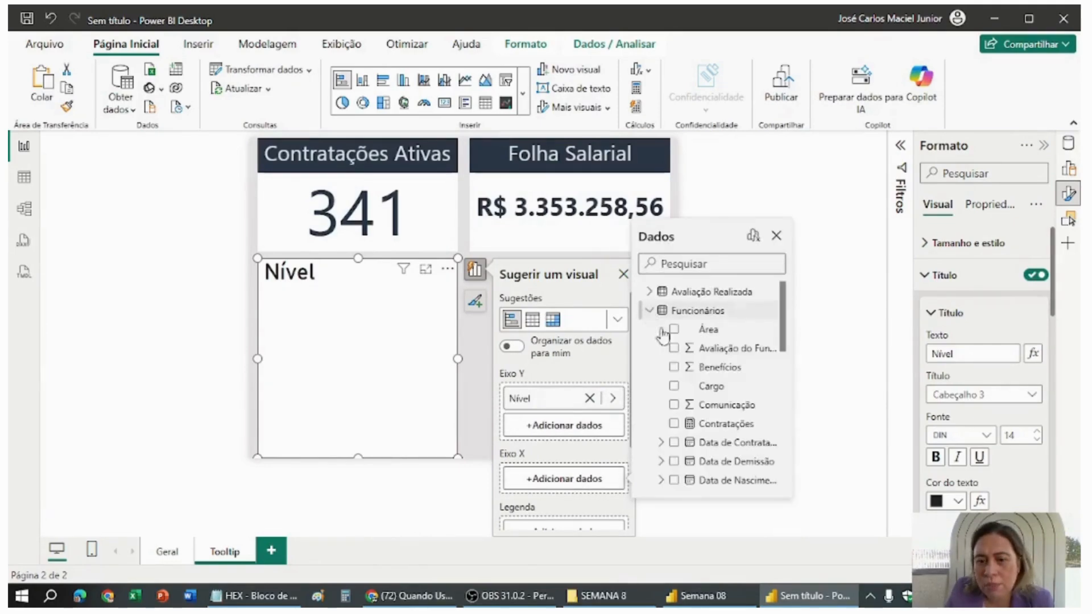
pyautogui.scroll(-3, 722, 419)
pyautogui.scroll(-2, 723, 419)
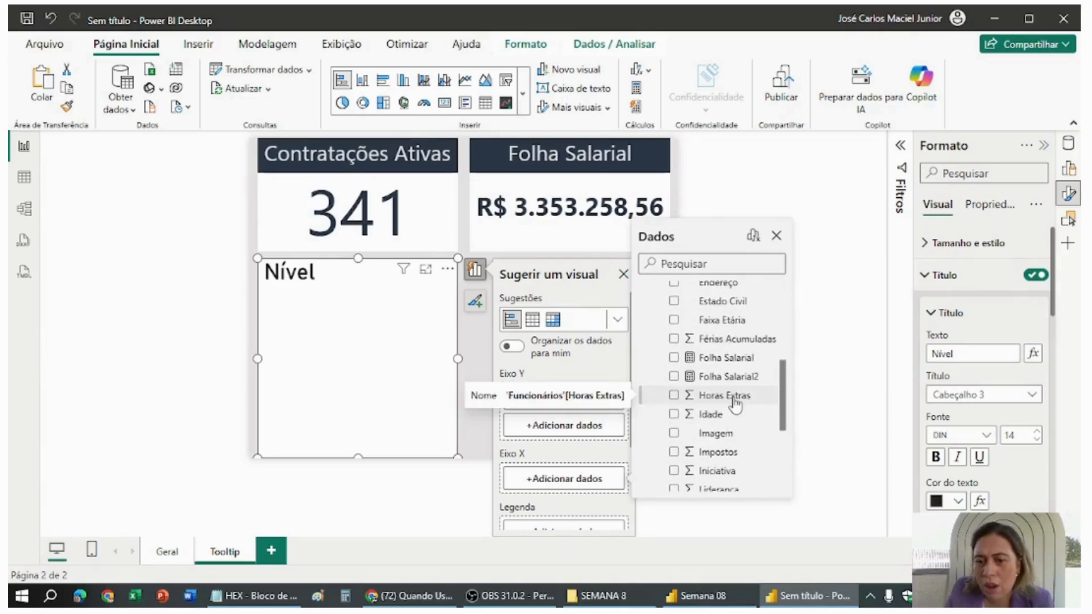
pyautogui.click(735, 403)
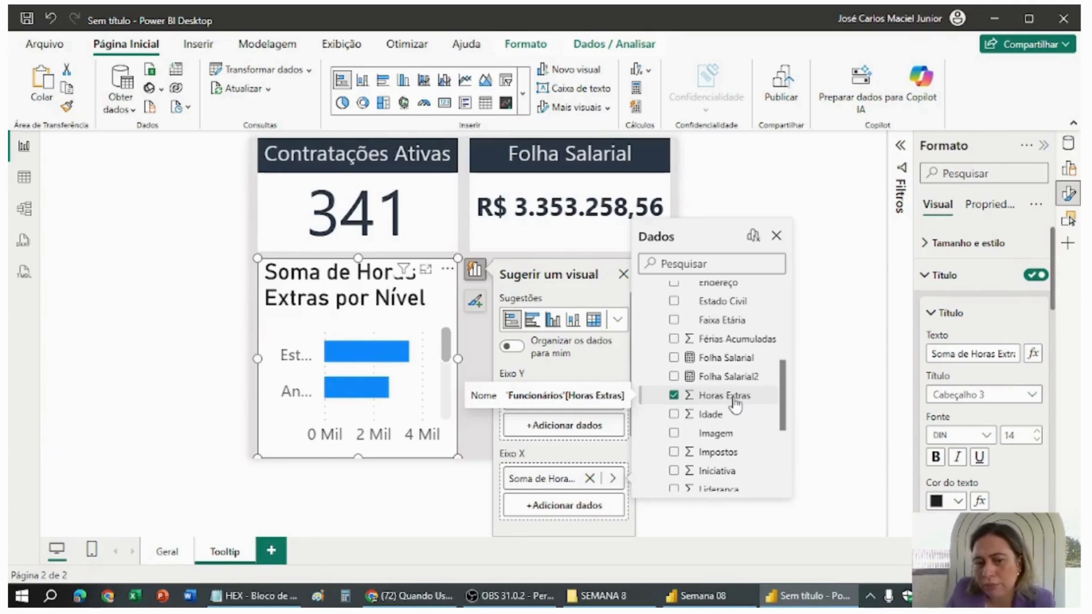
pyautogui.click(776, 235)
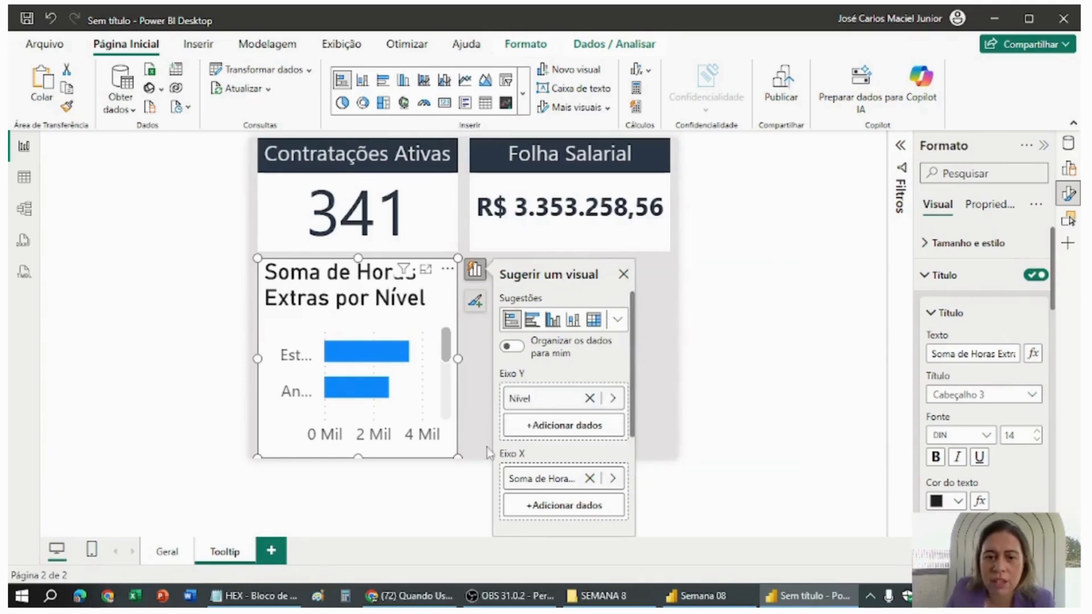
pyautogui.click(623, 274)
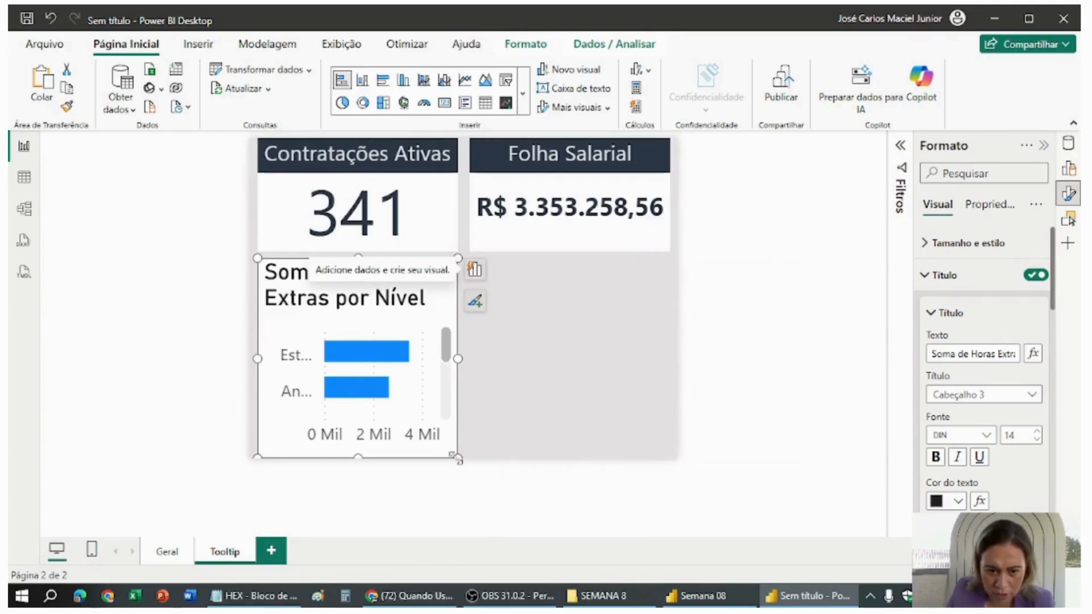
# Widen the Horas Extras bar chart so it spans the width of both cards above it.
pyautogui.click(460, 467)
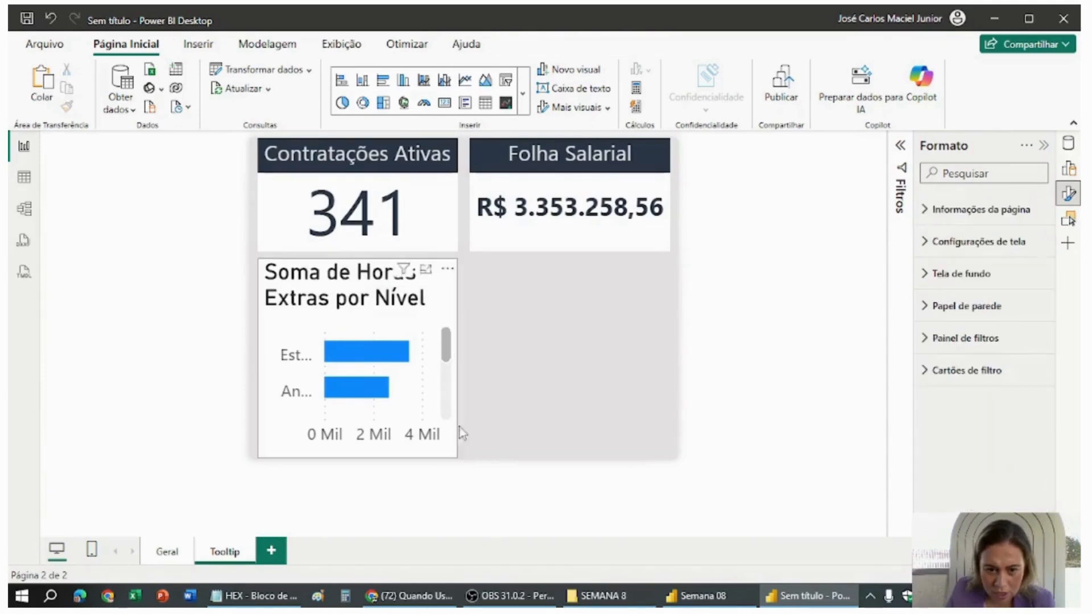
pyautogui.click(453, 454)
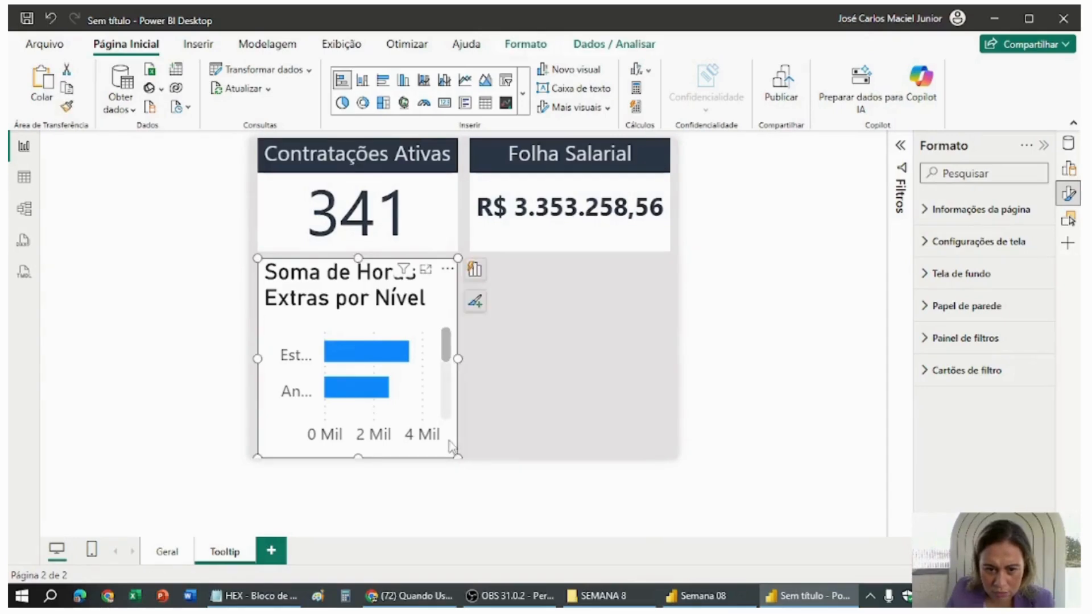
pyautogui.moveTo(454, 453); pyautogui.dragTo(504, 435)
pyautogui.moveTo(520, 358); pyautogui.dragTo(664, 358)
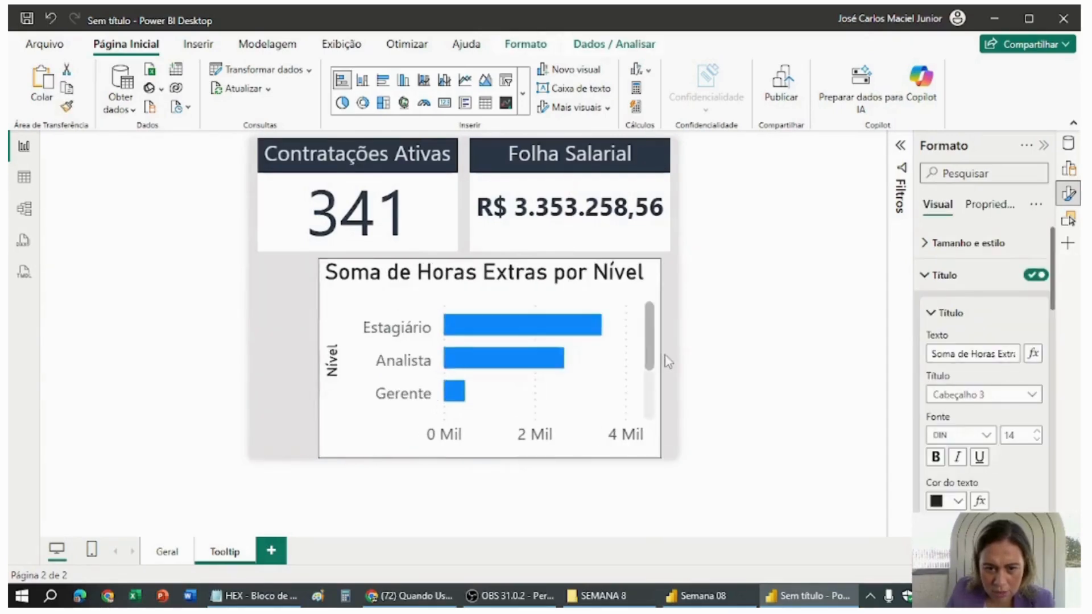
pyautogui.moveTo(318, 358); pyautogui.dragTo(264, 363)
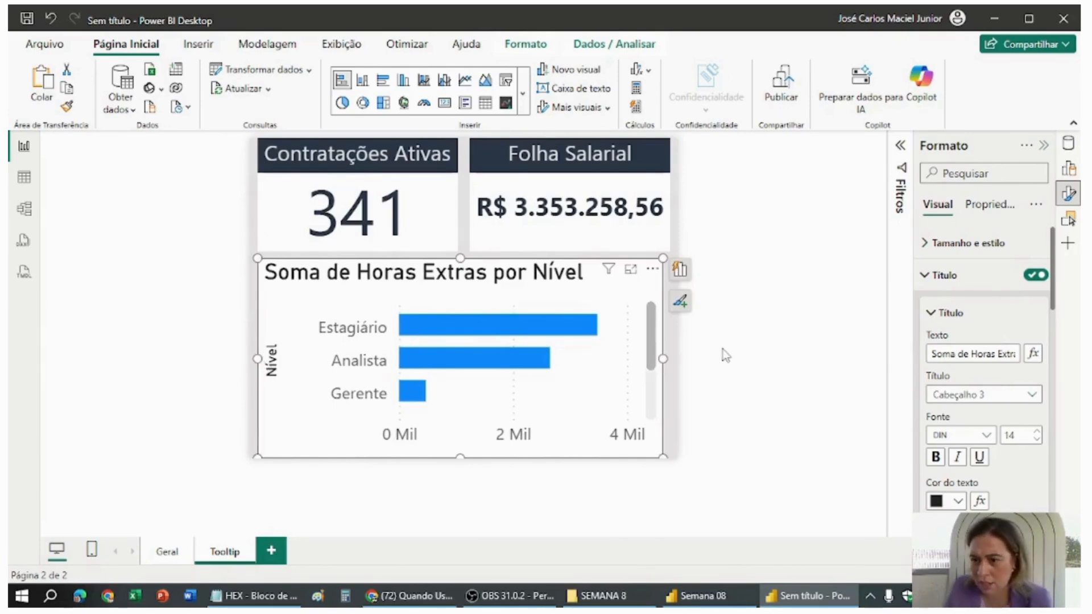
# Set the bar chart's title font to Segoe UI at size 12.
pyautogui.click(970, 438)
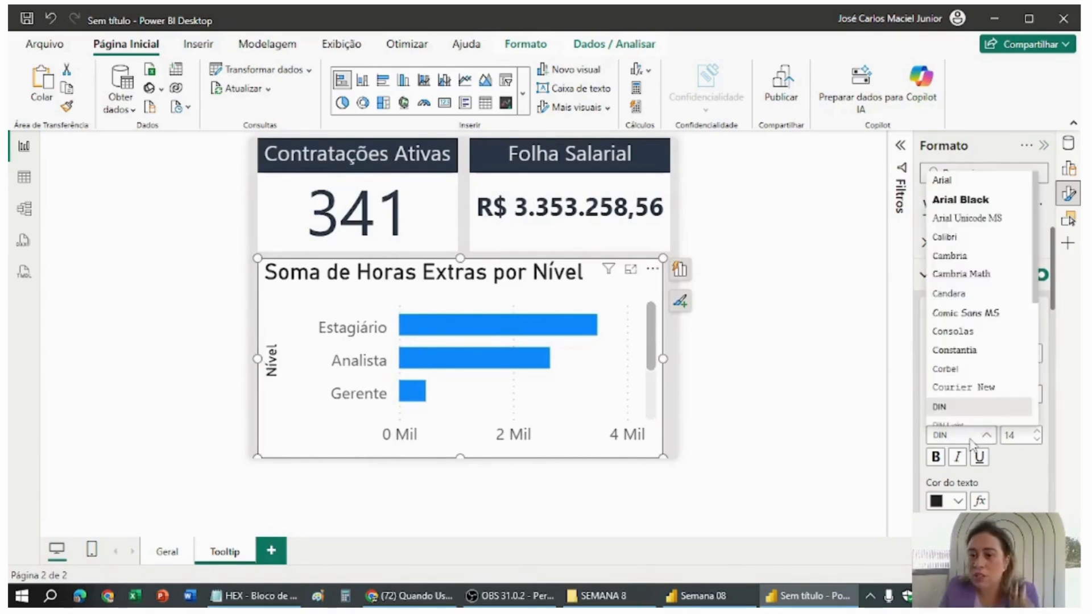
pyautogui.scroll(-2, 949, 307)
pyautogui.scroll(-4, 959, 346)
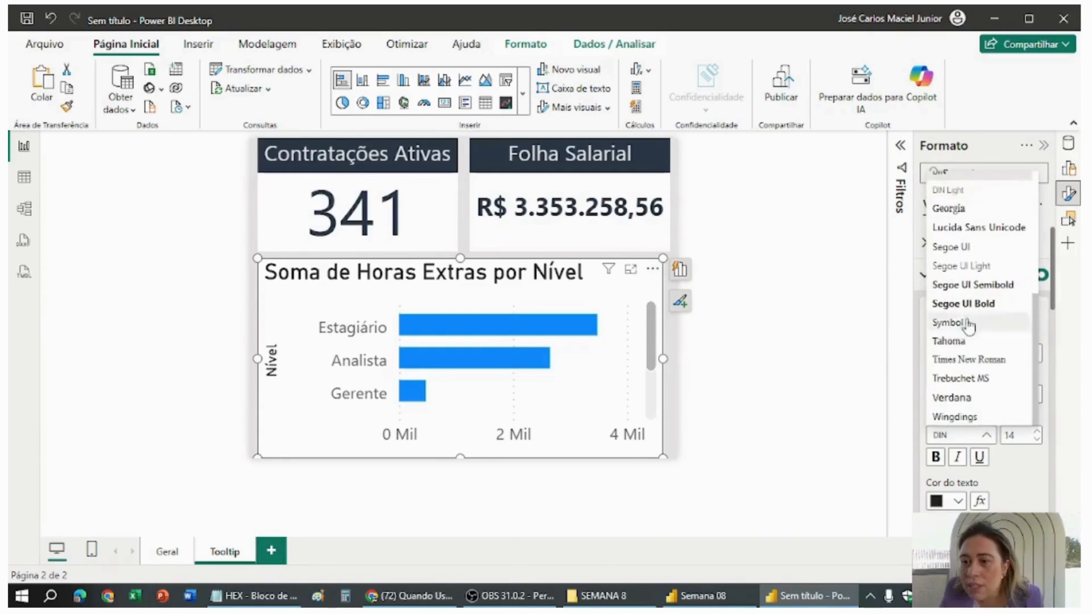
pyautogui.click(950, 247)
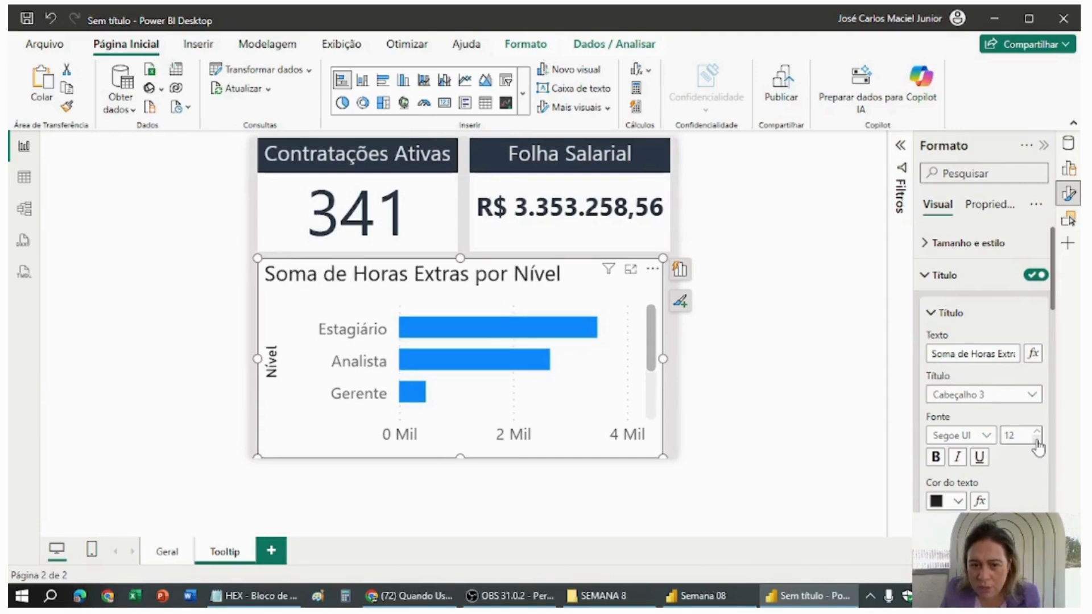
# Turn off the bar chart's Y-axis title while keeping the axis values displayed.
pyautogui.click(925, 276)
pyautogui.click(933, 308)
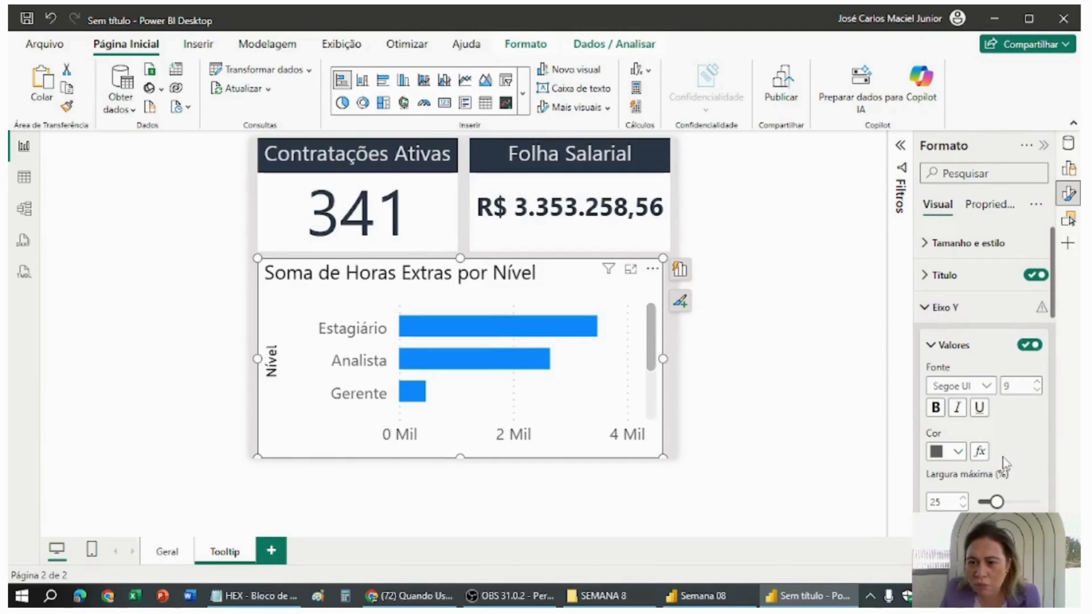
pyautogui.scroll(-2, 1005, 464)
pyautogui.scroll(2, 967, 369)
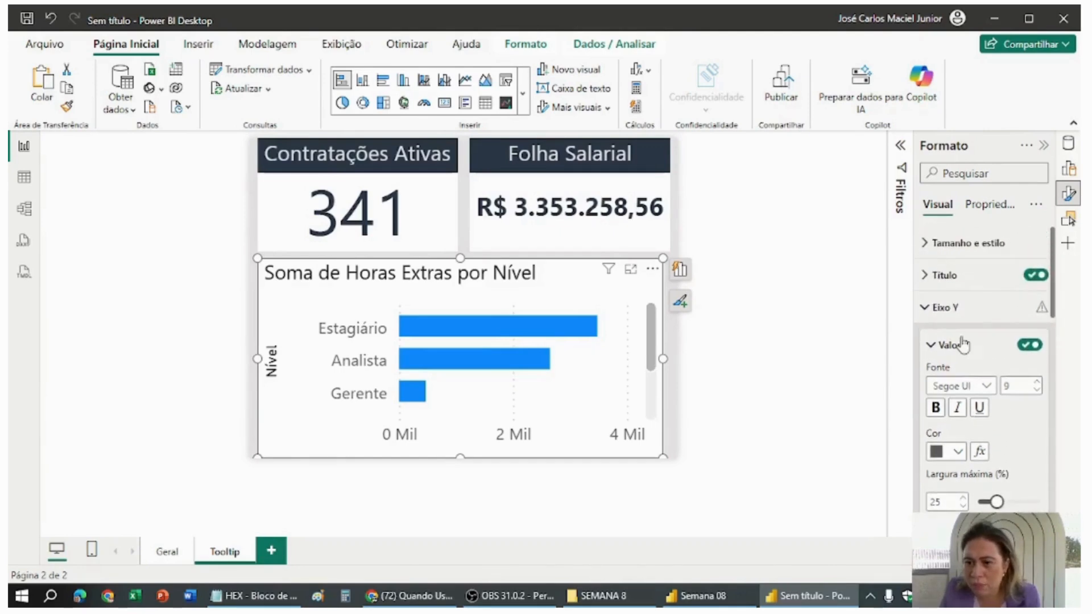
pyautogui.click(1027, 345)
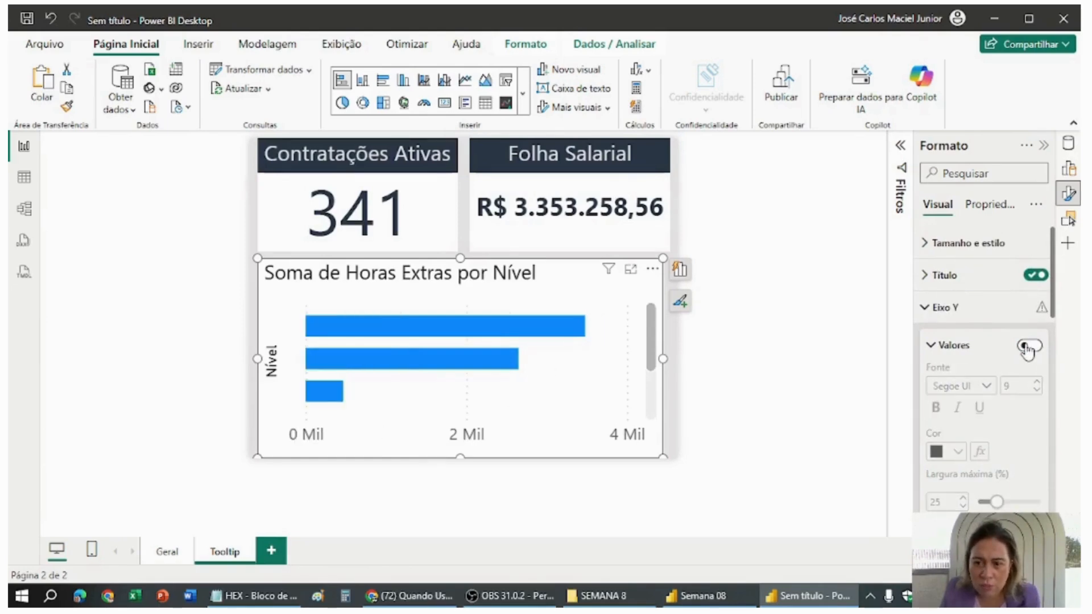
pyautogui.click(1027, 346)
pyautogui.scroll(-4, 1012, 398)
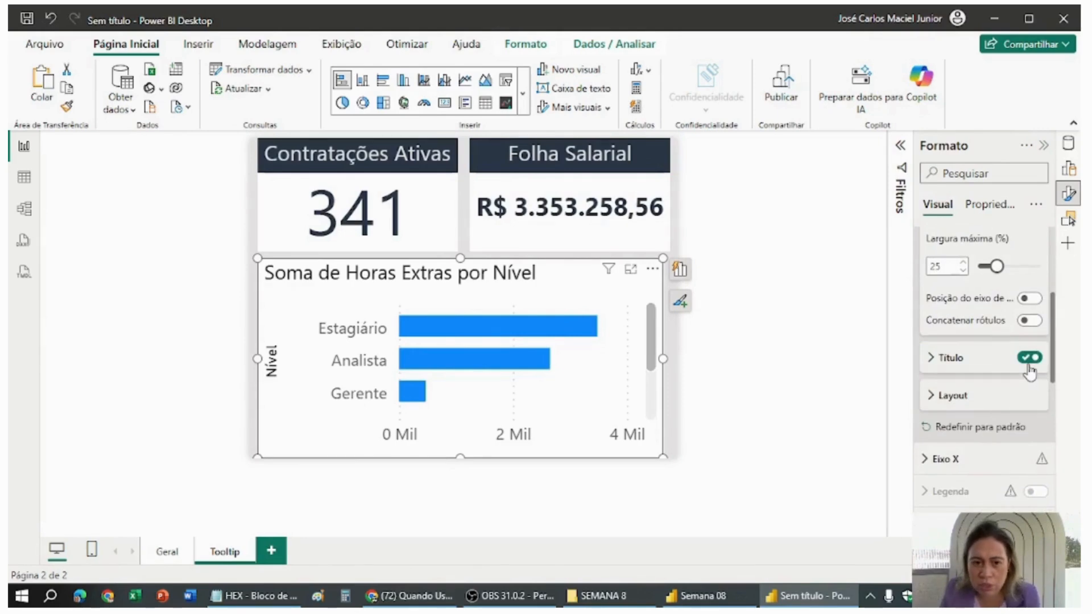
pyautogui.click(1029, 360)
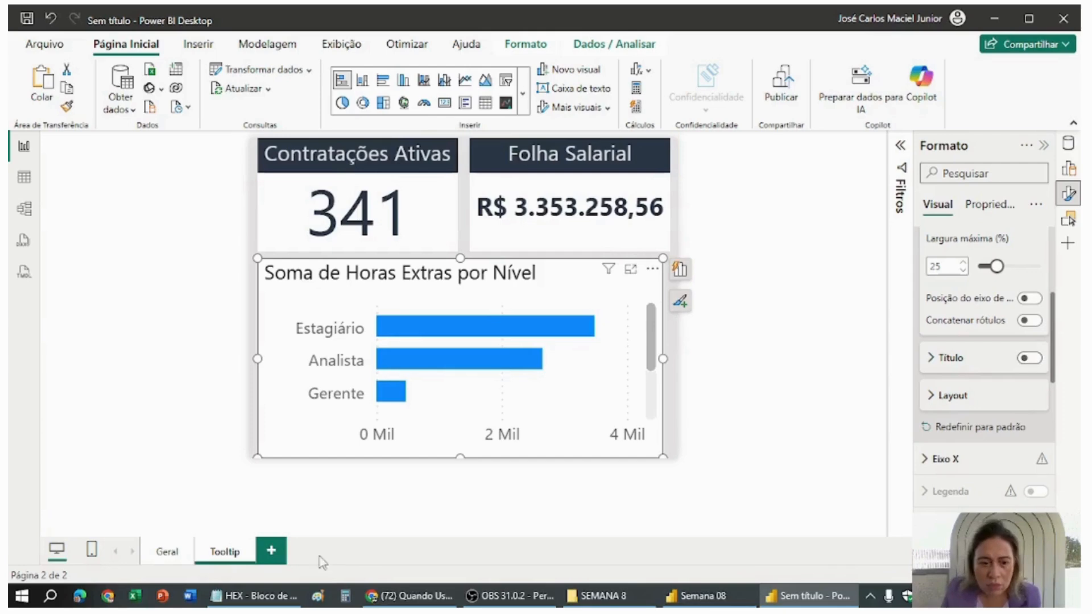
# Look up the dark grey code in the HEX notes in Notepad and set the chart's Y-axis values color to #2D3847.
pyautogui.click(256, 596)
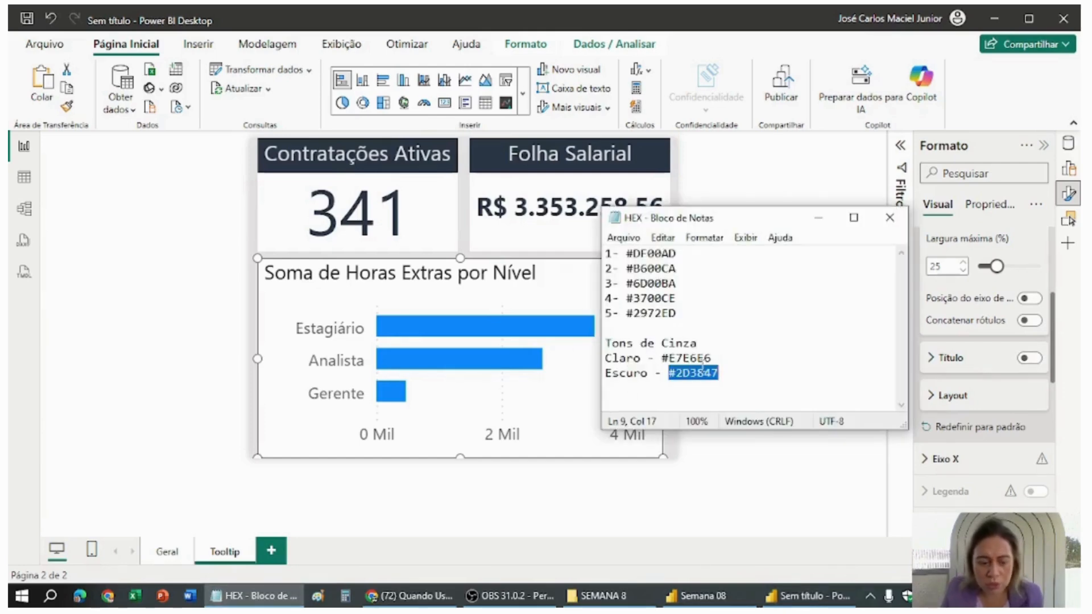
pyautogui.click(747, 484)
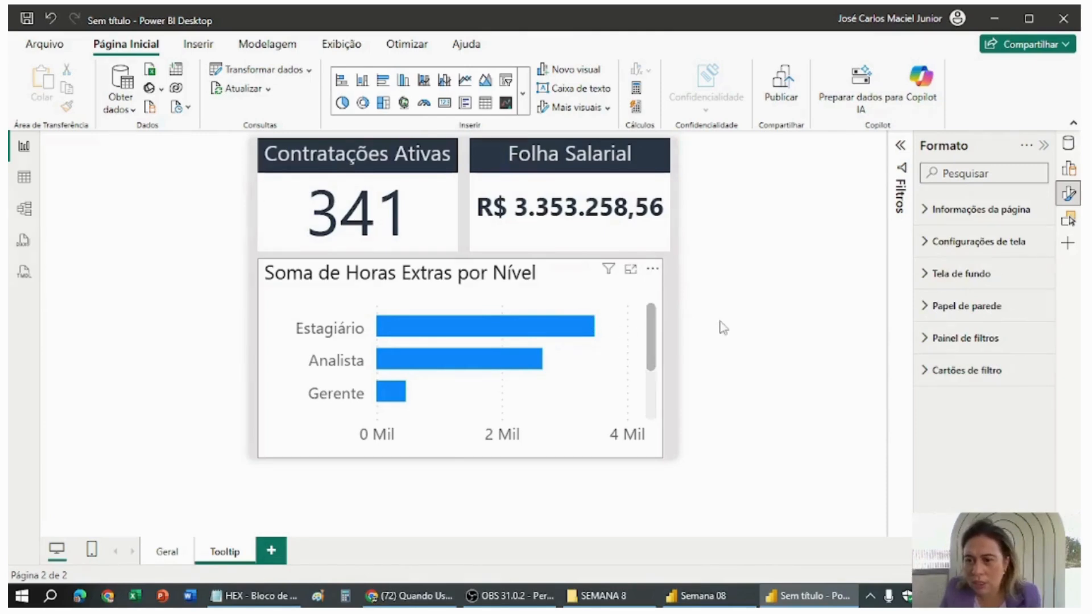
pyautogui.click(642, 341)
pyautogui.scroll(-1, 930, 368)
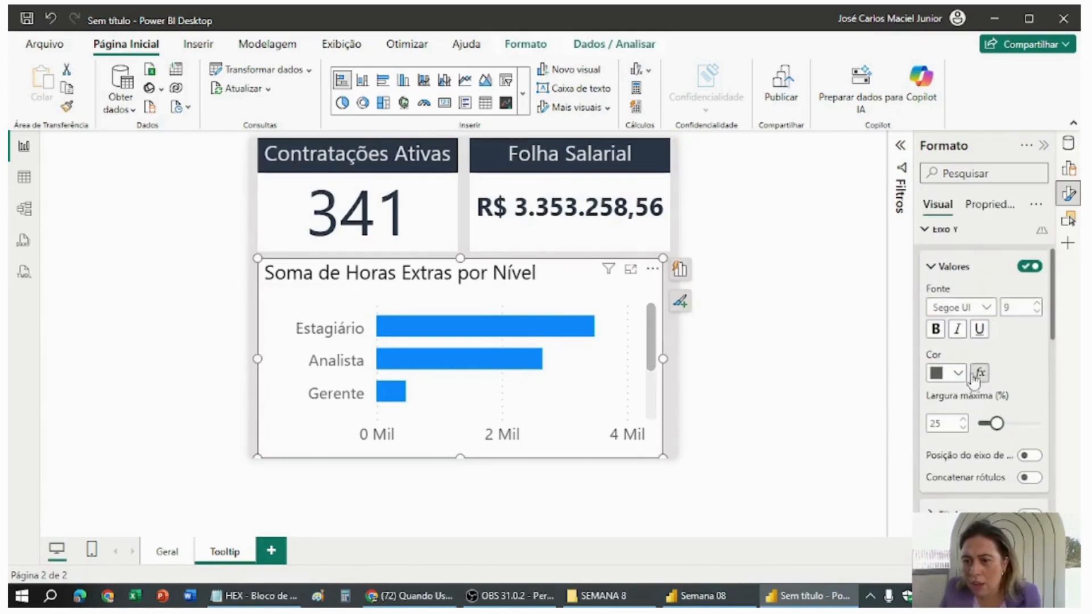
pyautogui.click(958, 373)
pyautogui.click(887, 339)
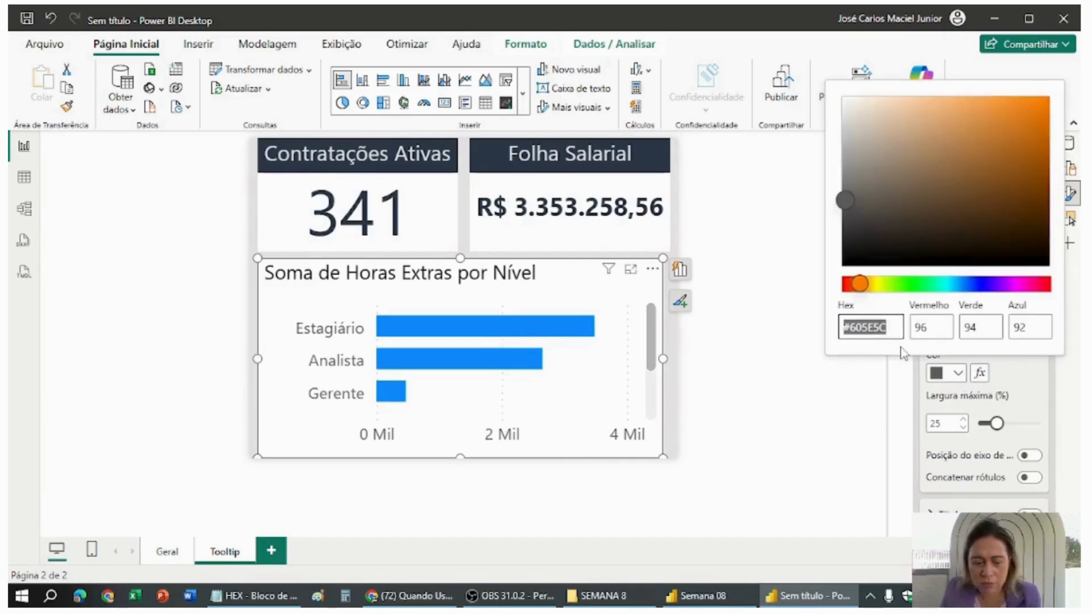
pyautogui.write('#2D3847')
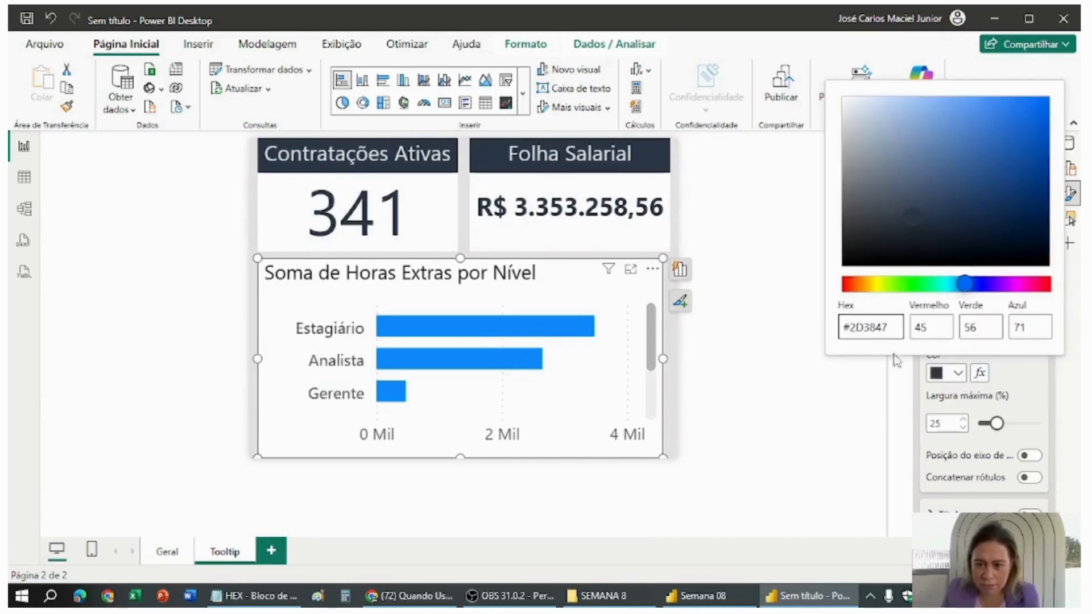
# Turn off the X-axis values on the Horas Extras bar chart.
pyautogui.click(813, 460)
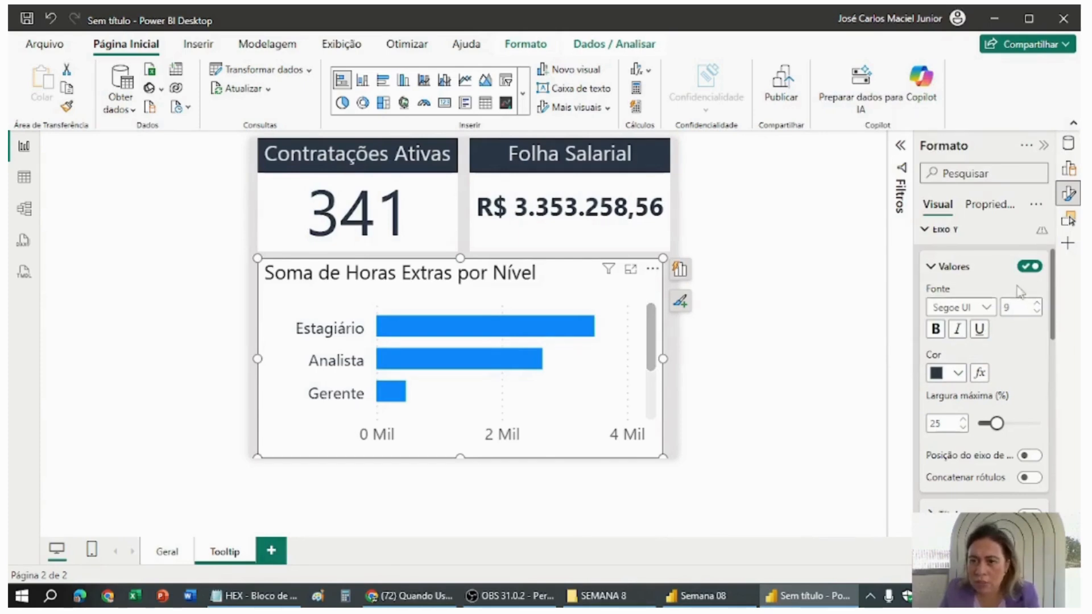
pyautogui.click(928, 267)
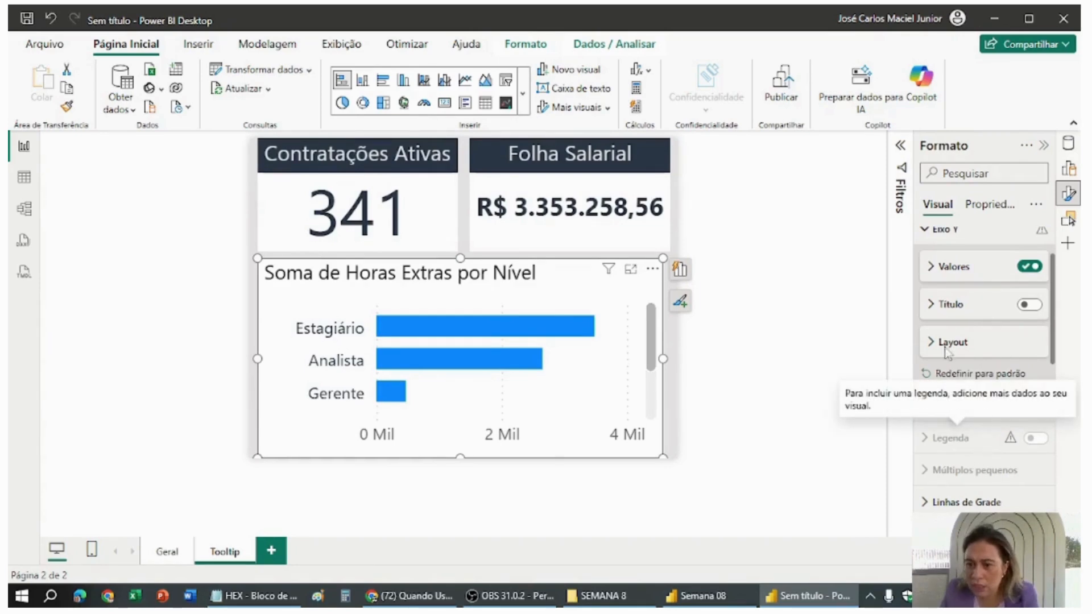
pyautogui.click(927, 405)
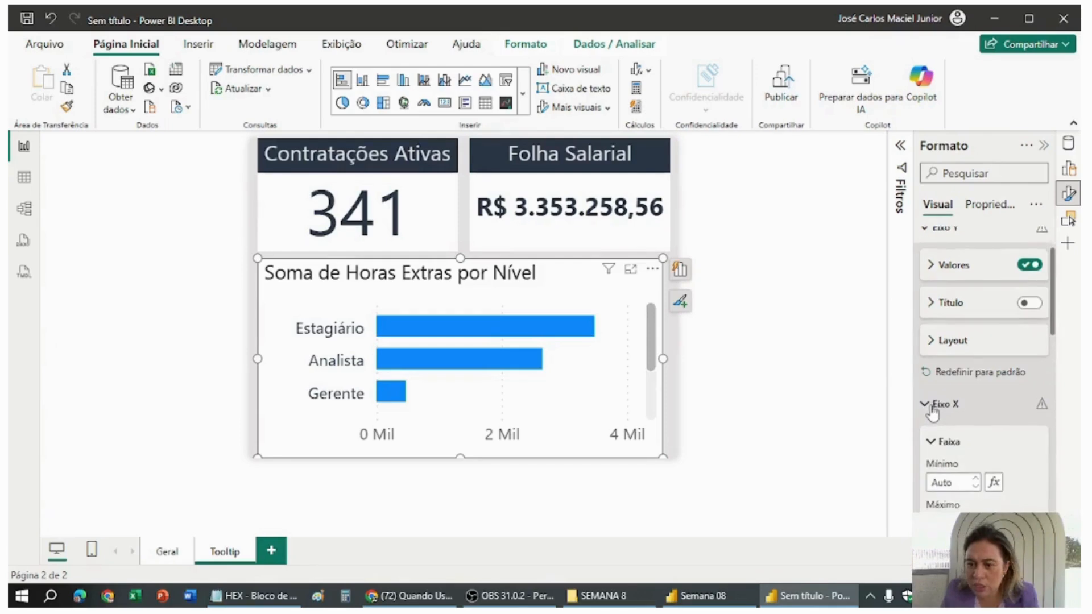
pyautogui.scroll(-3, 992, 411)
pyautogui.scroll(-2, 994, 410)
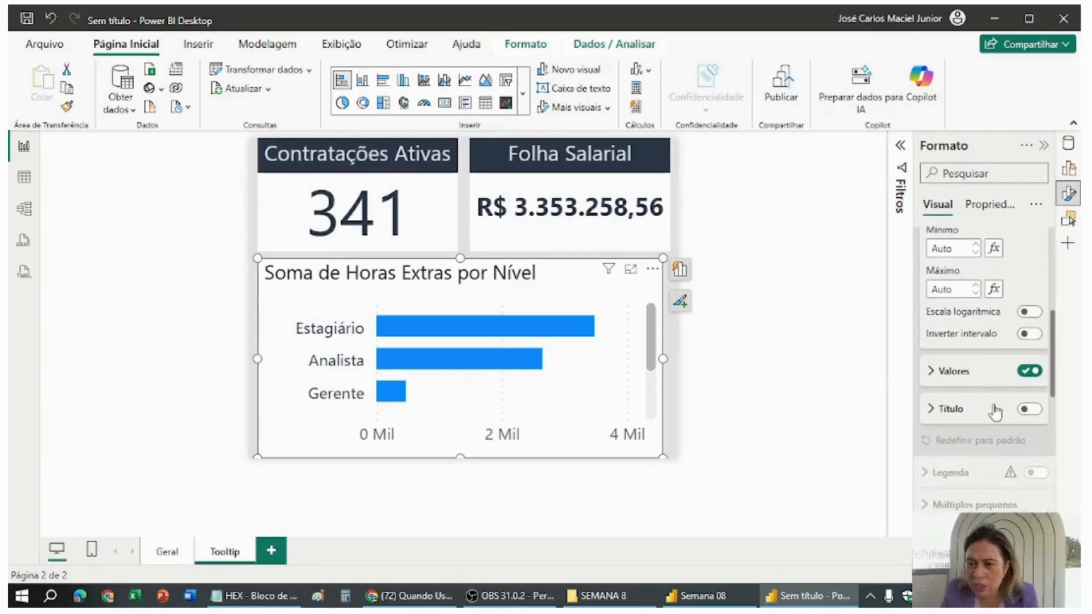
pyautogui.click(1036, 375)
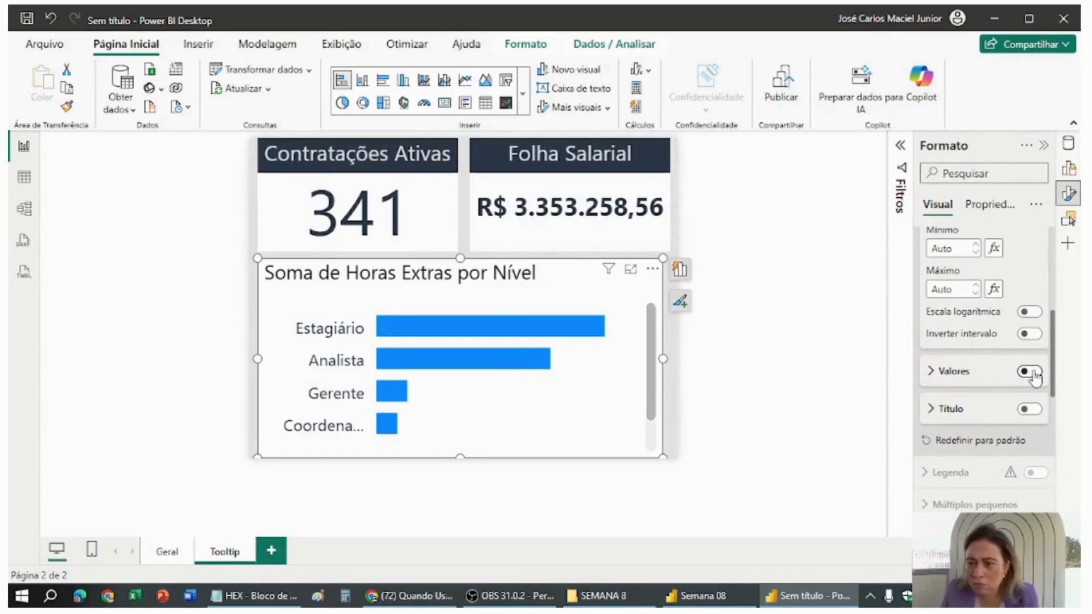
pyautogui.scroll(4, 1005, 439)
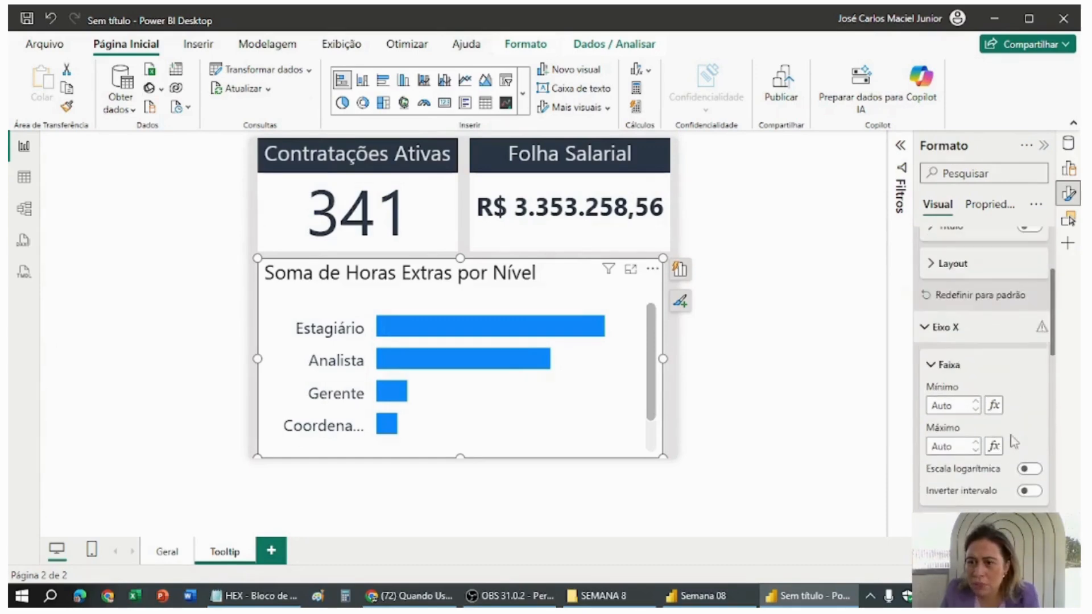
pyautogui.click(932, 358)
# Turn on data labels for the Horas Extras bar chart.
pyautogui.scroll(-4, 975, 441)
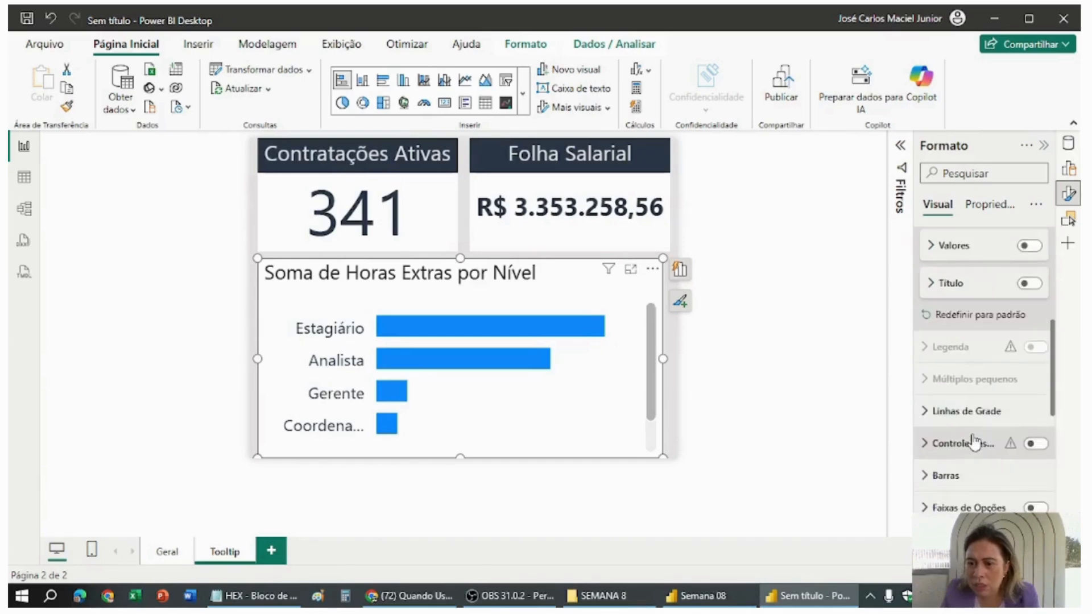
pyautogui.scroll(-2, 1029, 421)
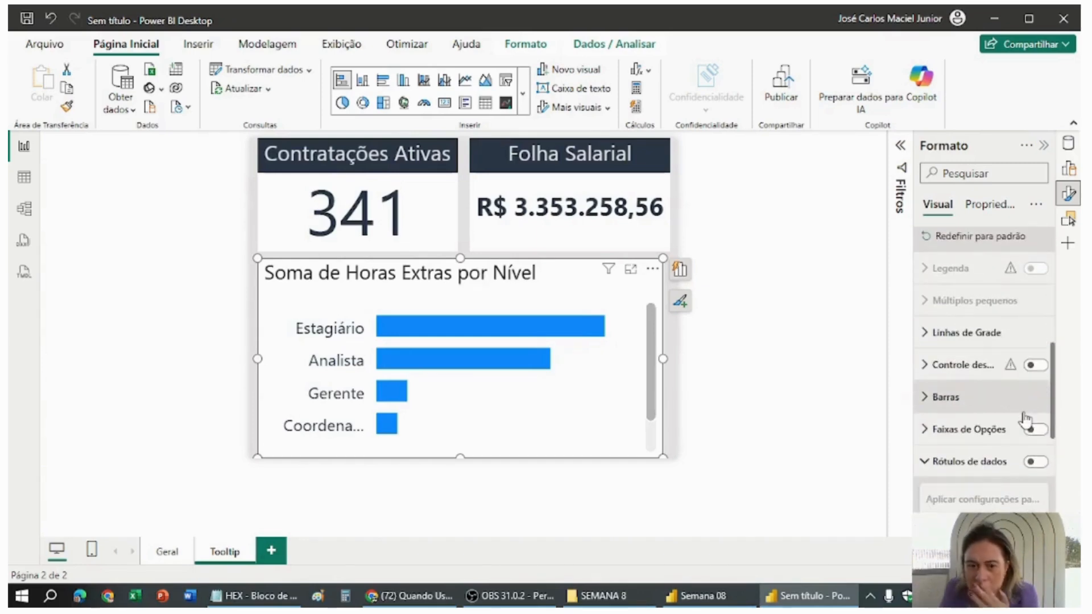
pyautogui.click(1030, 462)
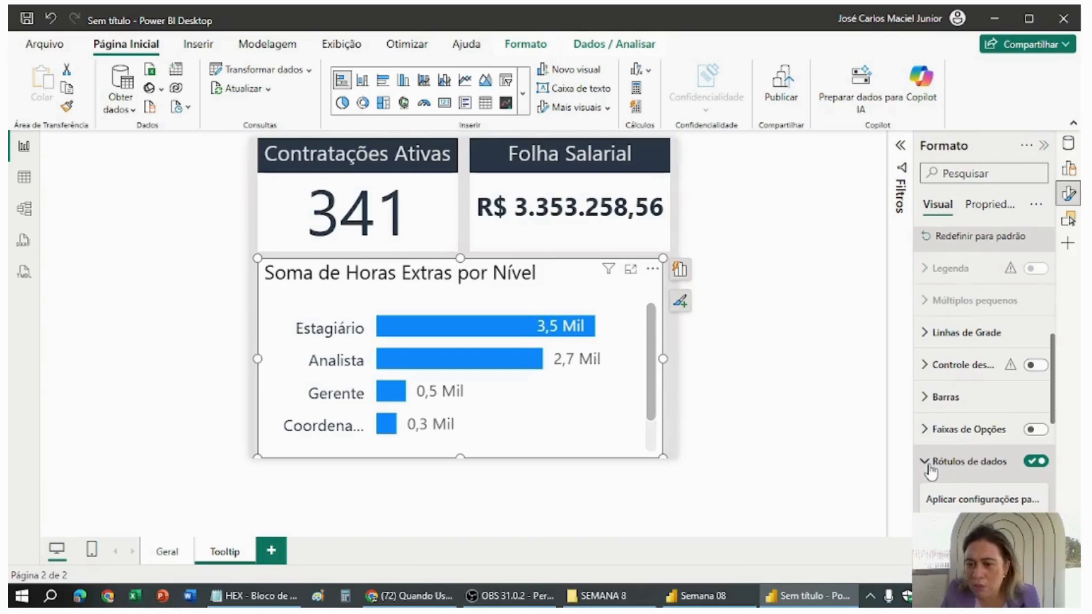
# Set the display units of the bar chart's data label values to Nenhum.
pyautogui.scroll(-2, 932, 472)
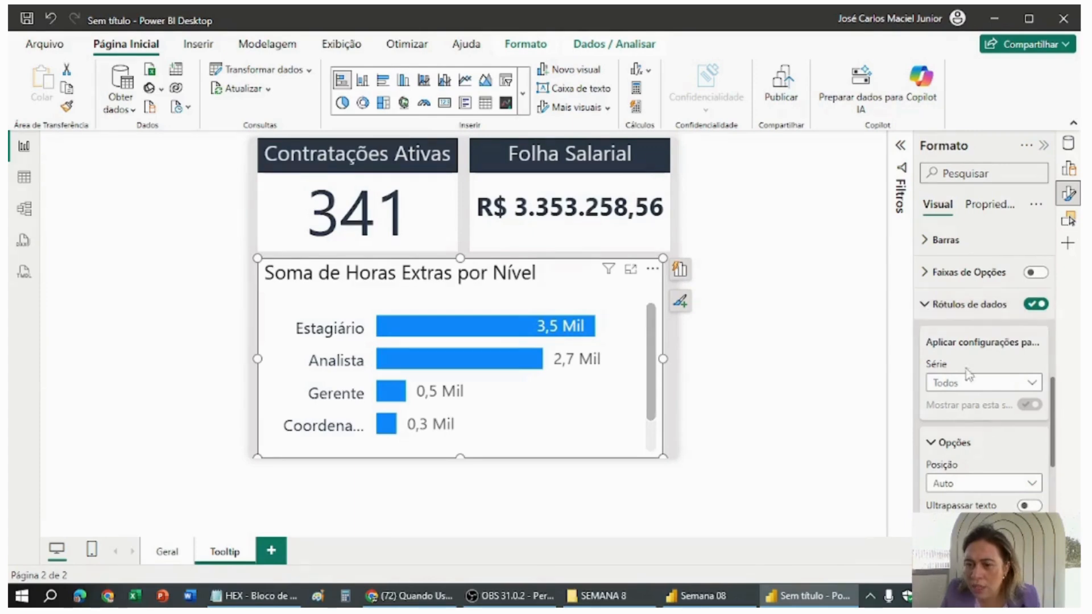
pyautogui.scroll(-2, 994, 438)
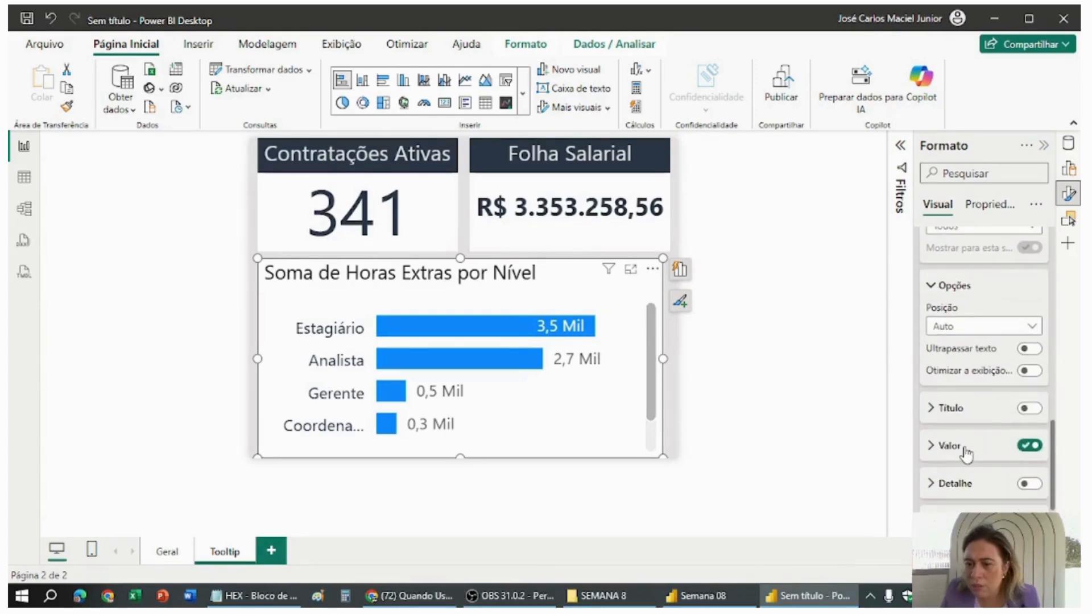
pyautogui.click(970, 450)
pyautogui.scroll(-2, 970, 451)
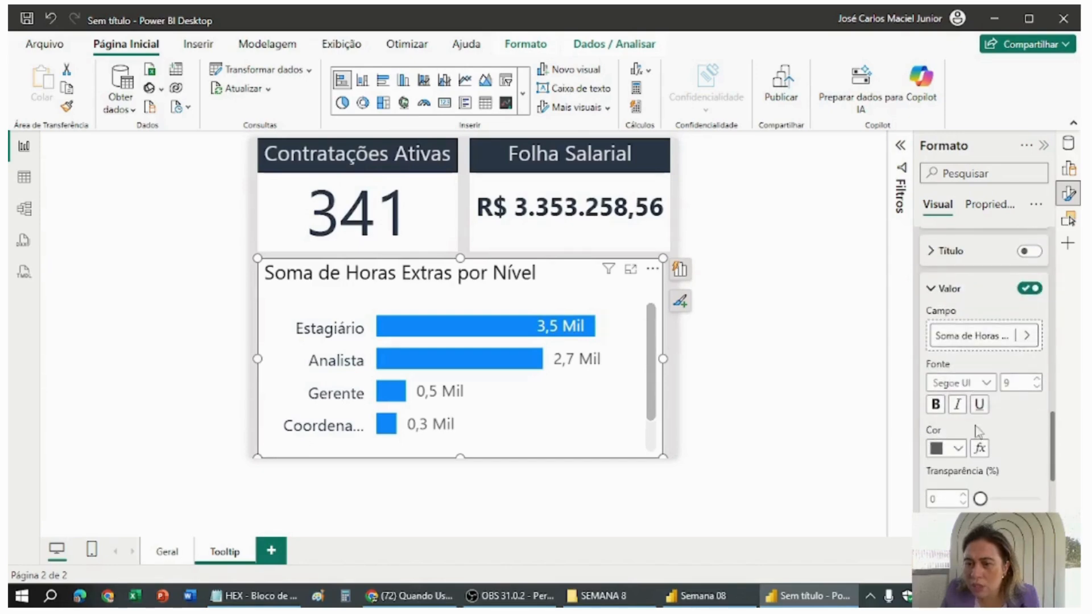
pyautogui.scroll(-1, 987, 489)
pyautogui.click(997, 476)
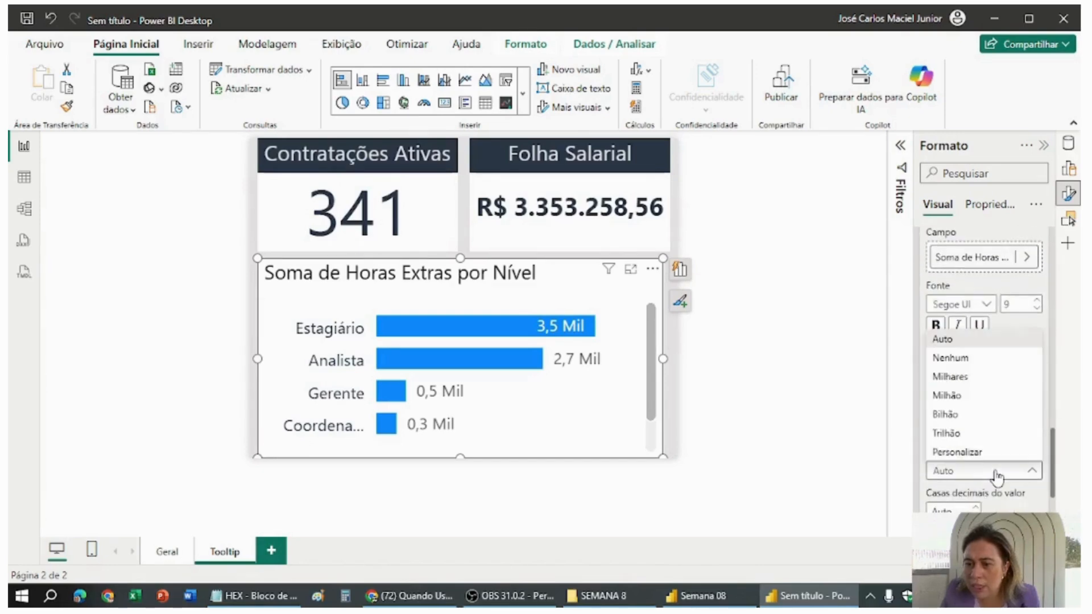
pyautogui.click(960, 360)
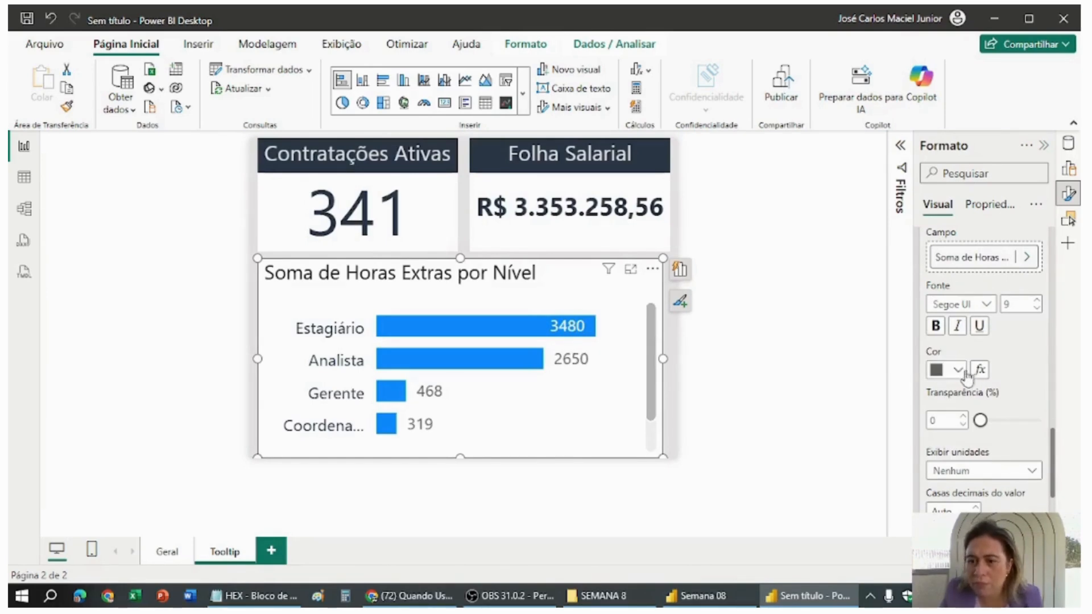
# Color the bar chart's data label values #2D3847 and make them bold.
pyautogui.click(959, 371)
pyautogui.click(909, 336)
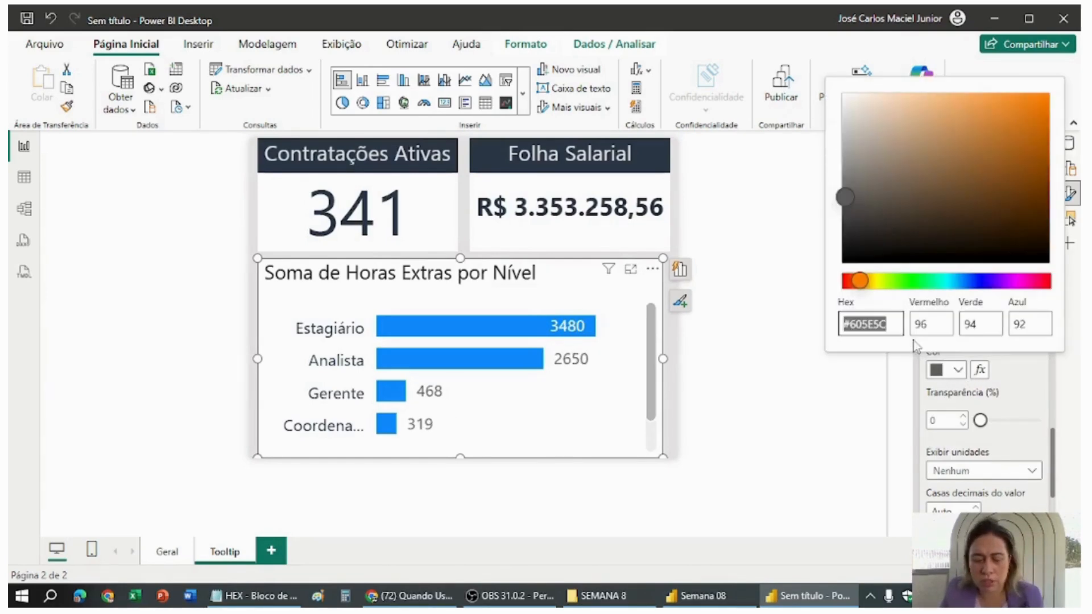
pyautogui.write('#2D3847')
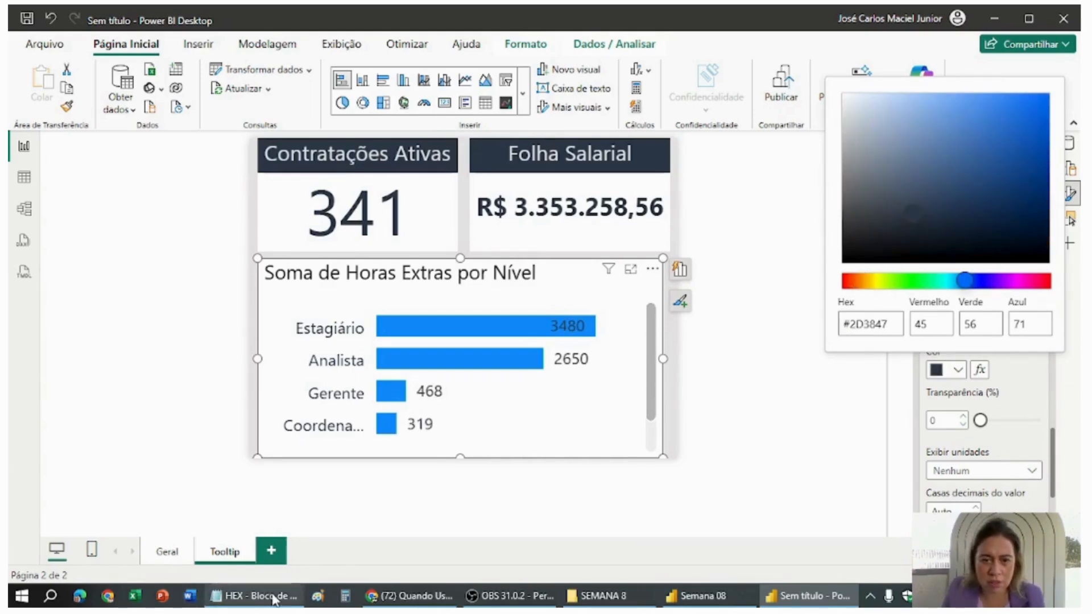
pyautogui.click(1027, 384)
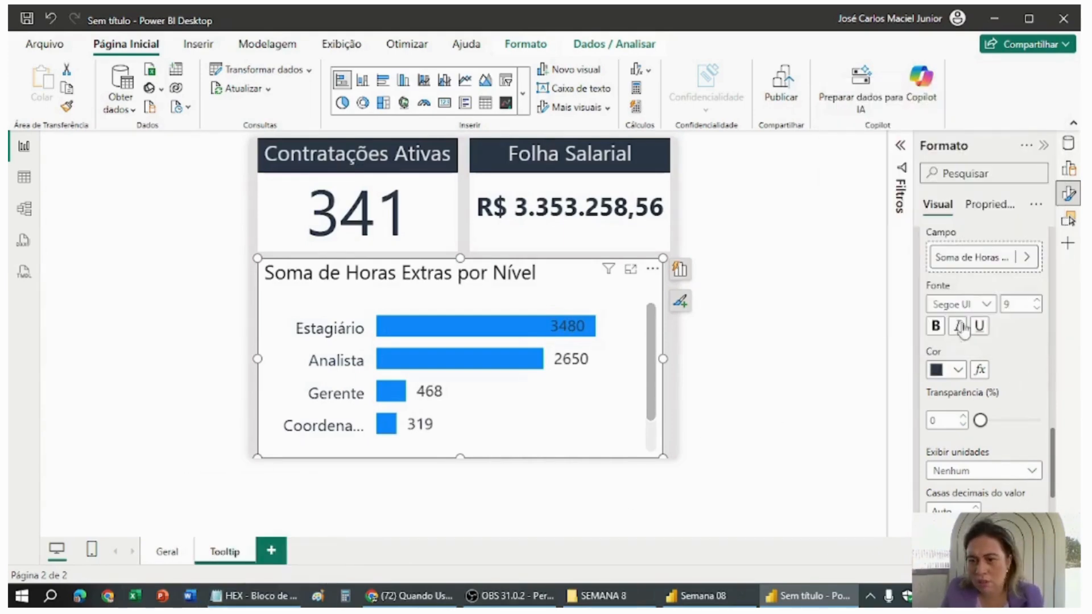
pyautogui.click(936, 327)
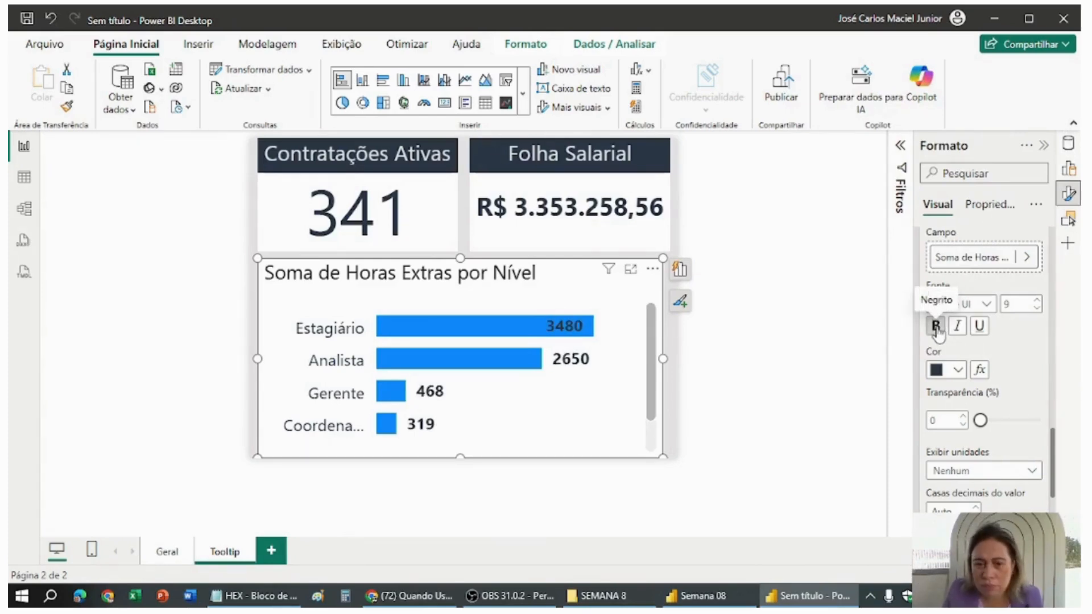
# Look through the bar chart's remaining data label, X-axis and general property options, collapsing the sections already reviewed.
pyautogui.scroll(-3, 1012, 437)
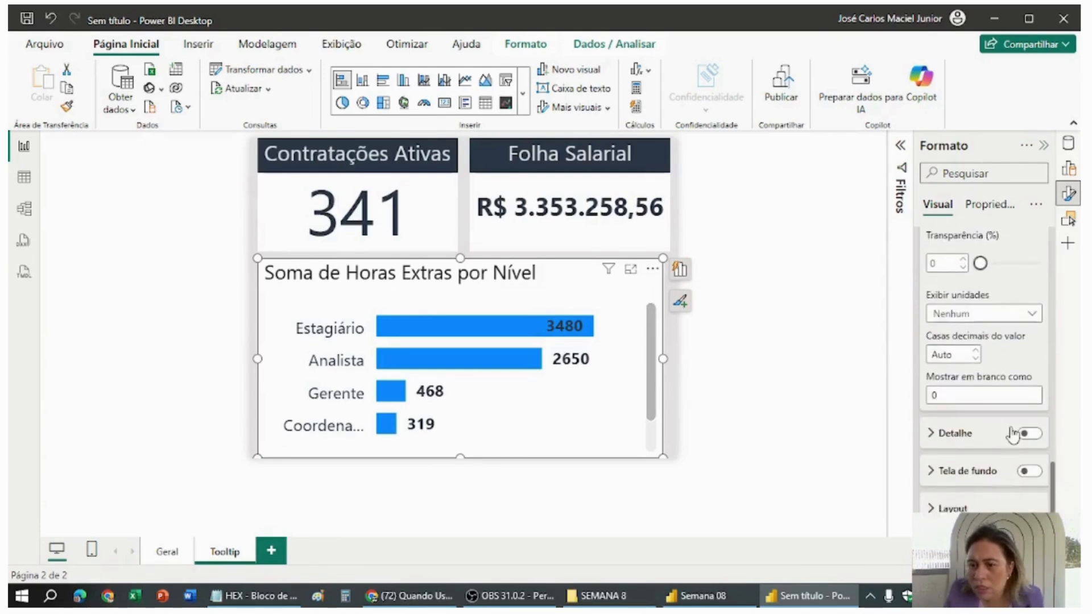
pyautogui.scroll(6, 1017, 441)
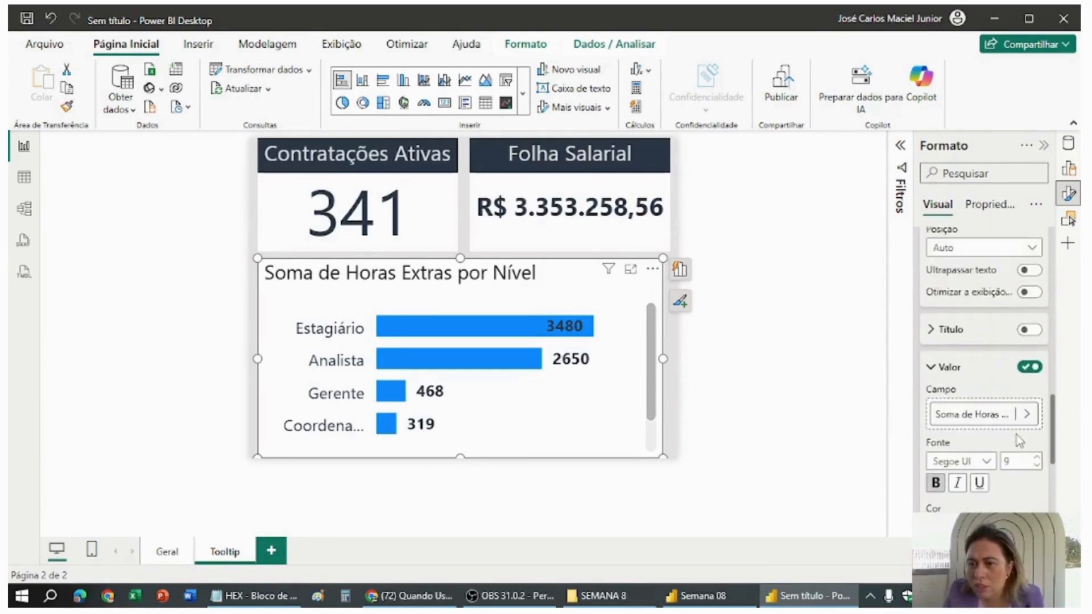
pyautogui.scroll(-3, 1018, 439)
pyautogui.scroll(-2, 1018, 439)
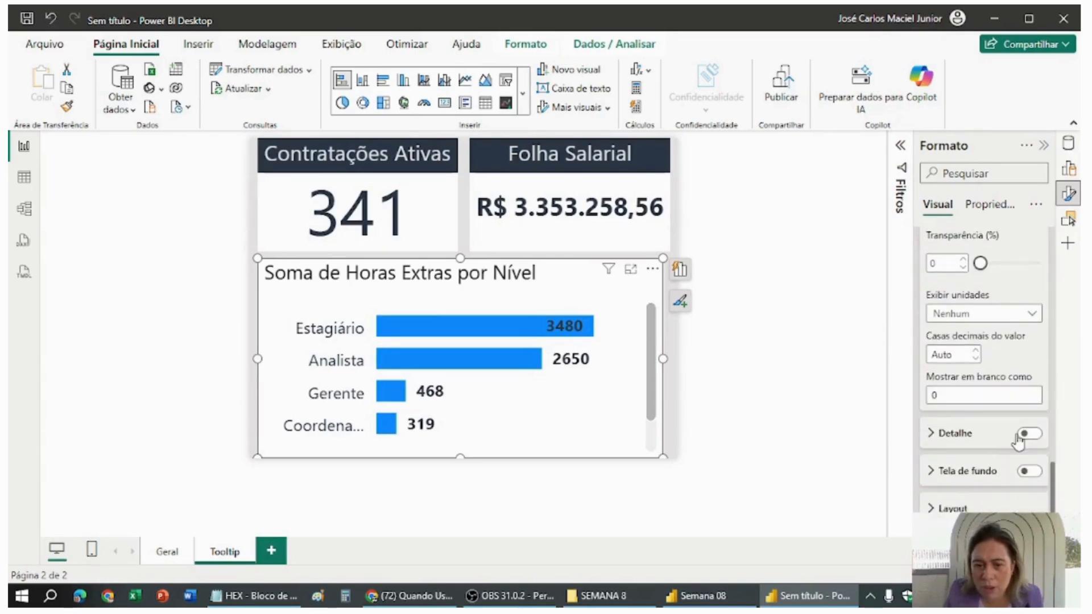
pyautogui.scroll(-3, 1018, 441)
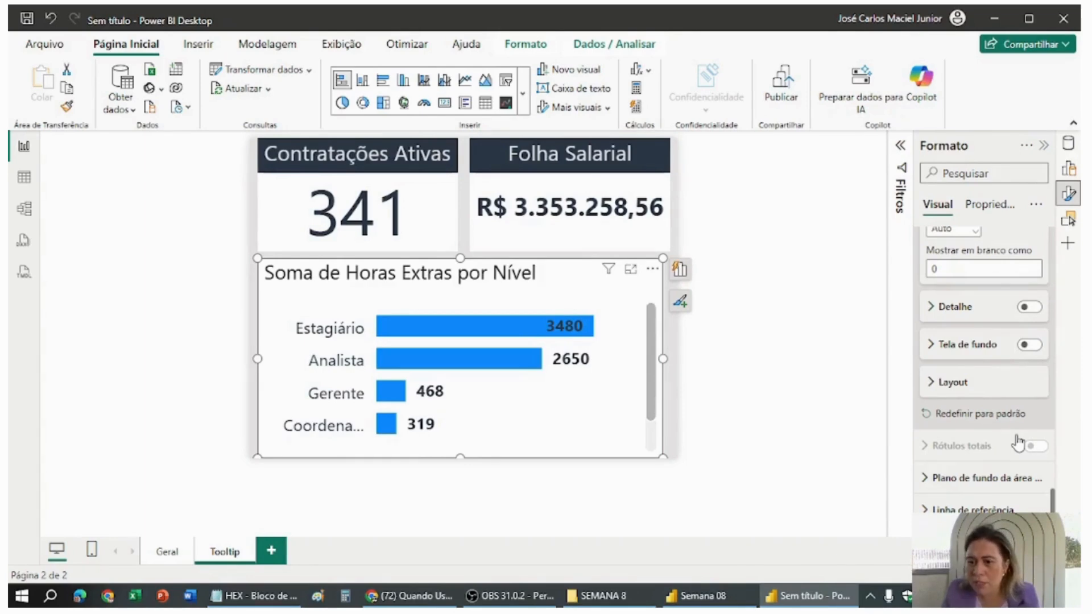
pyautogui.scroll(5, 1018, 442)
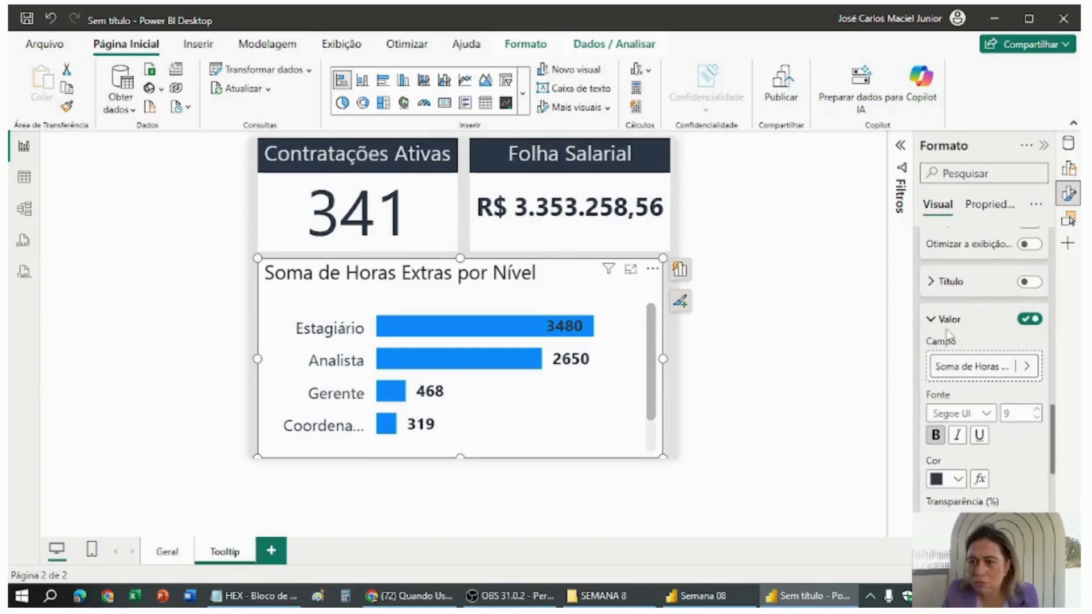
pyautogui.click(932, 321)
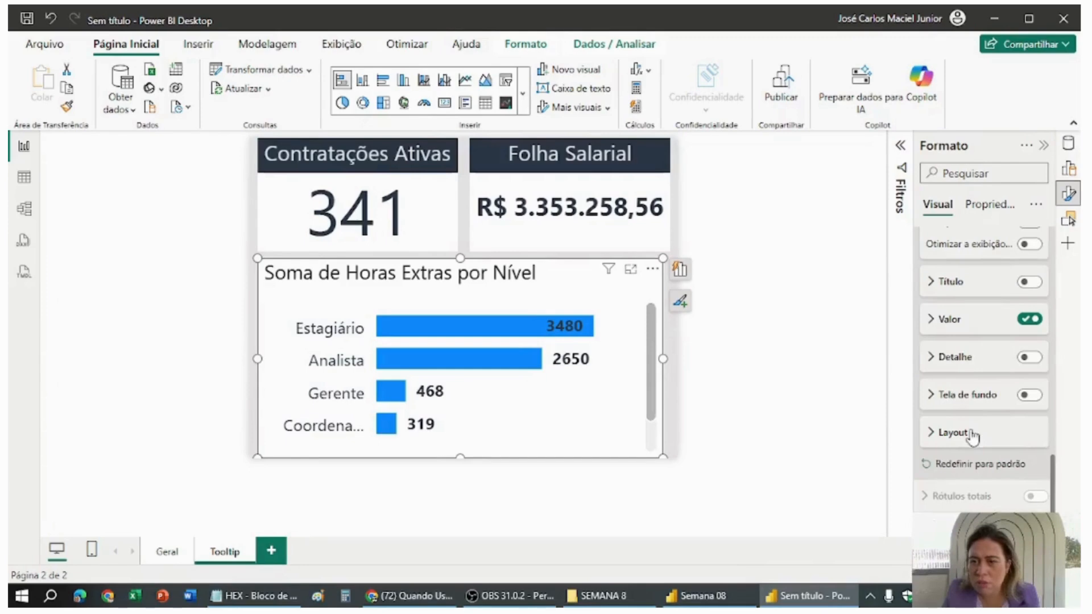
pyautogui.scroll(6, 967, 441)
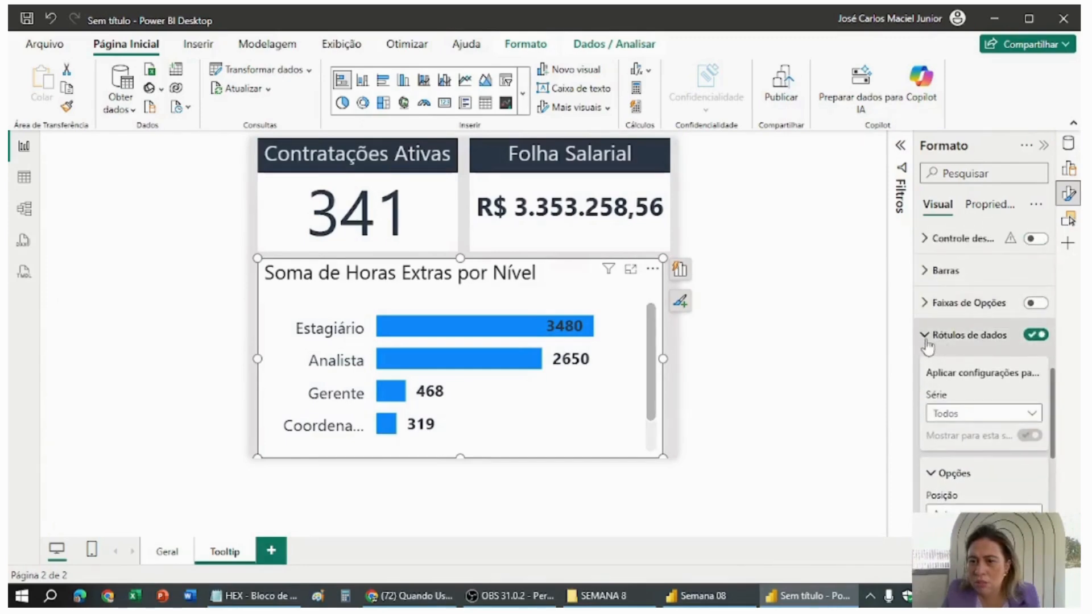
pyautogui.click(937, 339)
pyautogui.scroll(4, 974, 424)
pyautogui.scroll(-1, 974, 427)
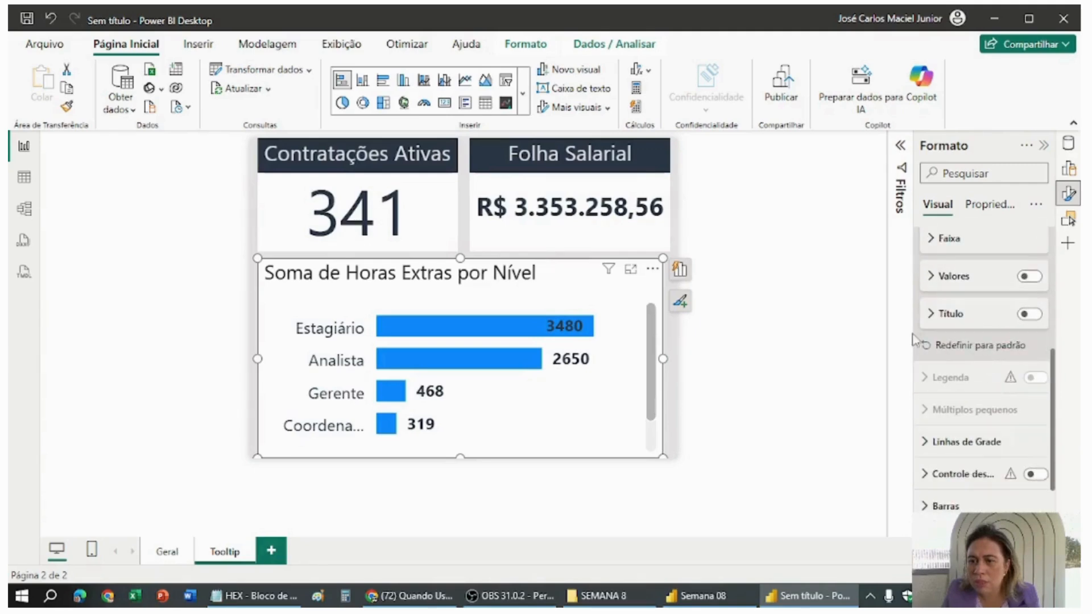
pyautogui.scroll(2, 953, 389)
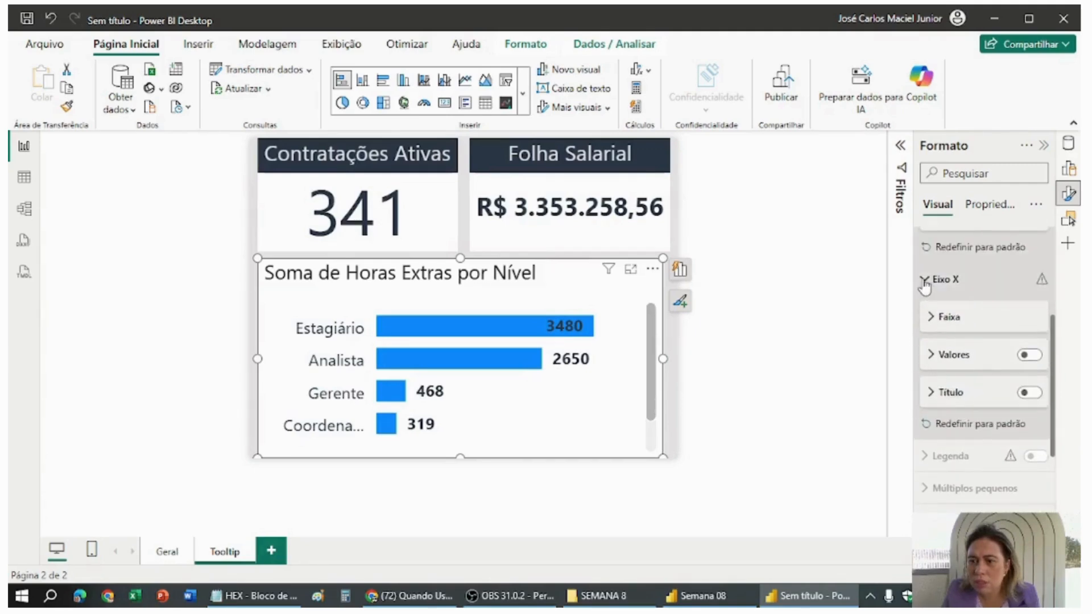
pyautogui.click(927, 280)
pyautogui.scroll(-2, 987, 391)
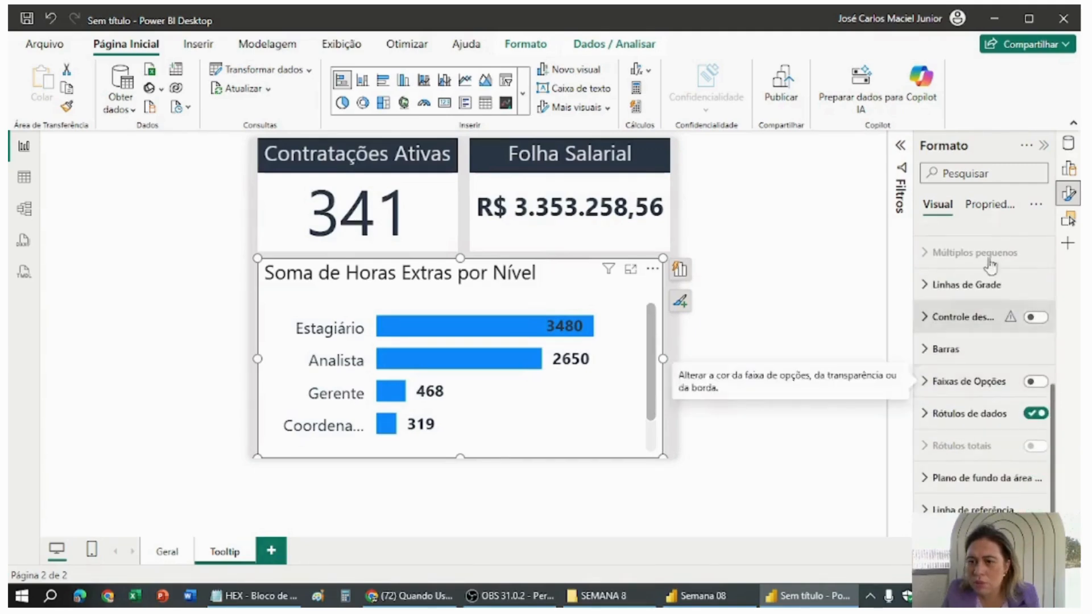
pyautogui.click(991, 210)
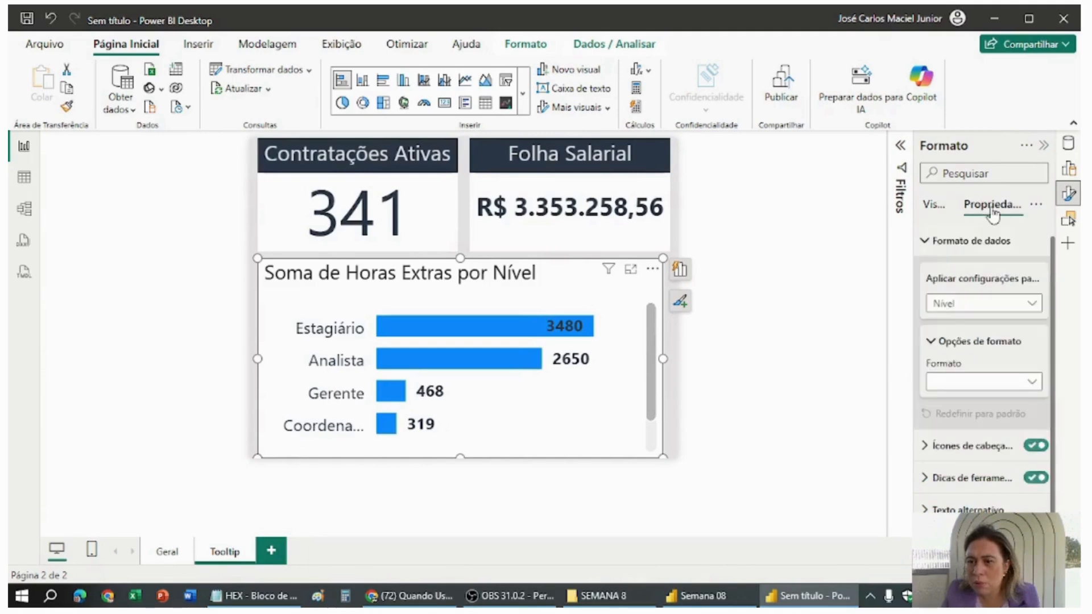
pyautogui.click(927, 241)
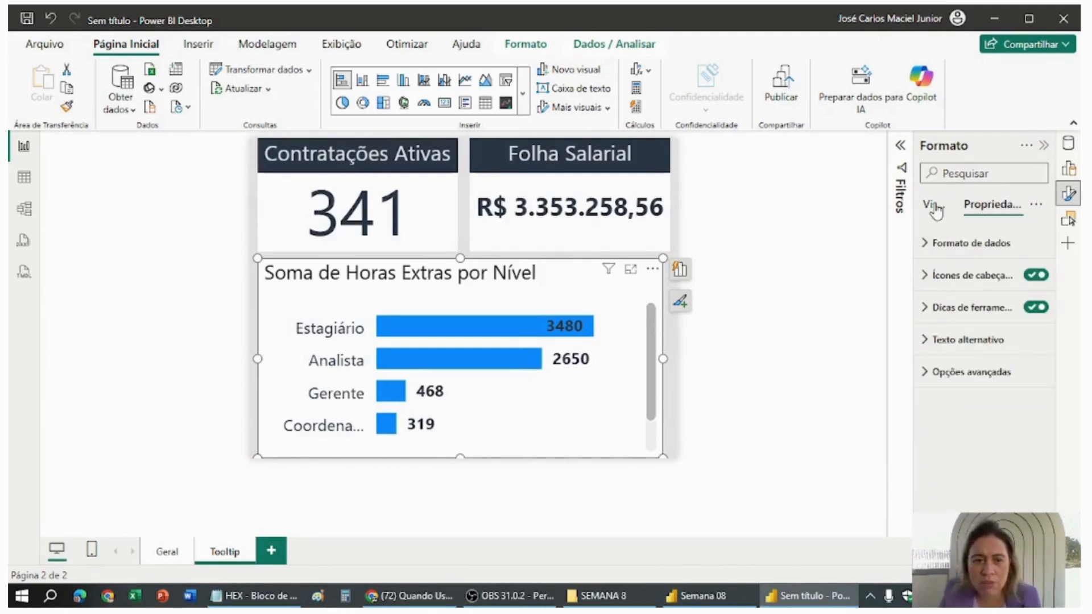
# Turn off the bar chart's background fill (Tela de fundo) in its size and style options.
pyautogui.click(936, 207)
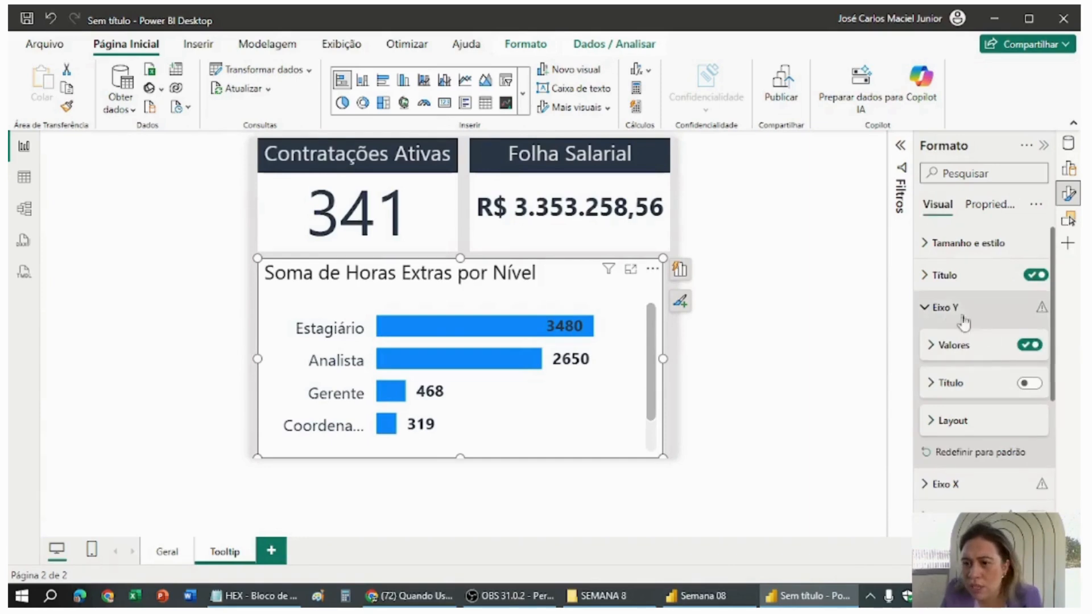
pyautogui.click(925, 313)
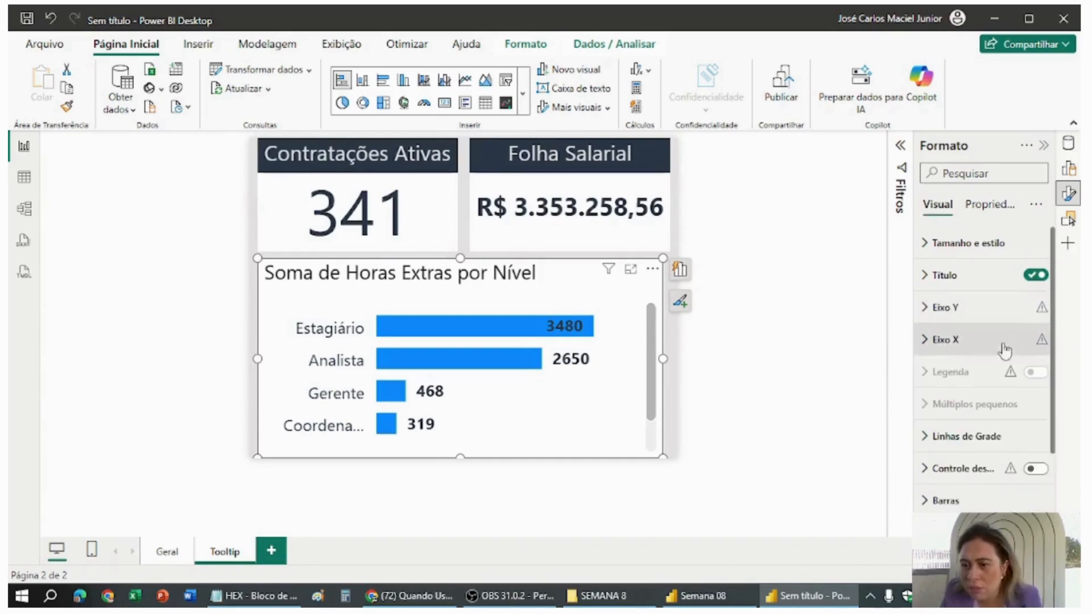
pyautogui.scroll(-2, 994, 380)
pyautogui.scroll(-2, 993, 380)
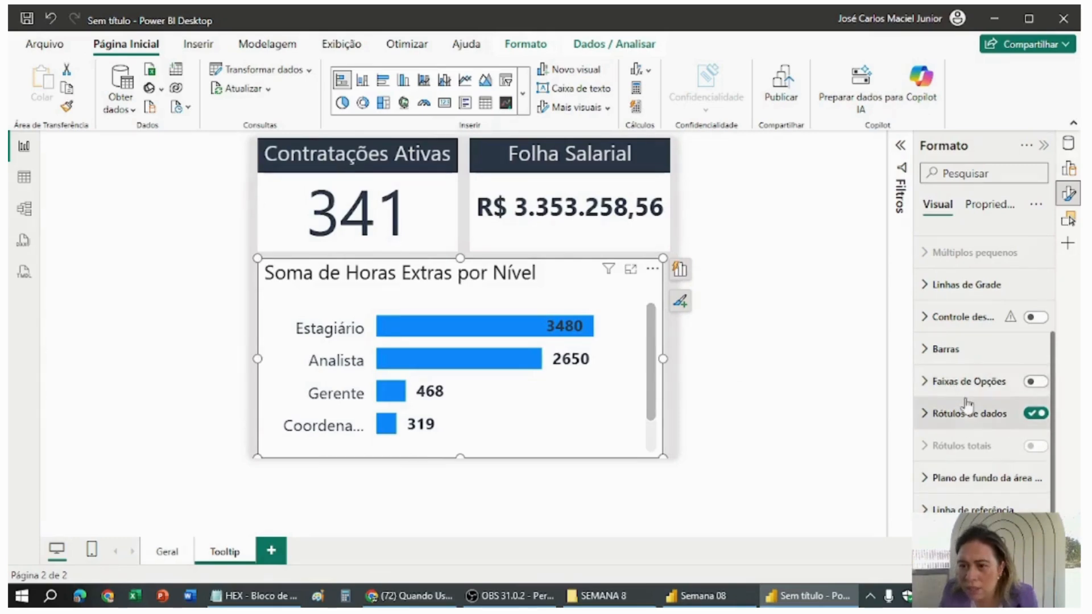
pyautogui.scroll(2, 966, 405)
pyautogui.scroll(2, 1018, 432)
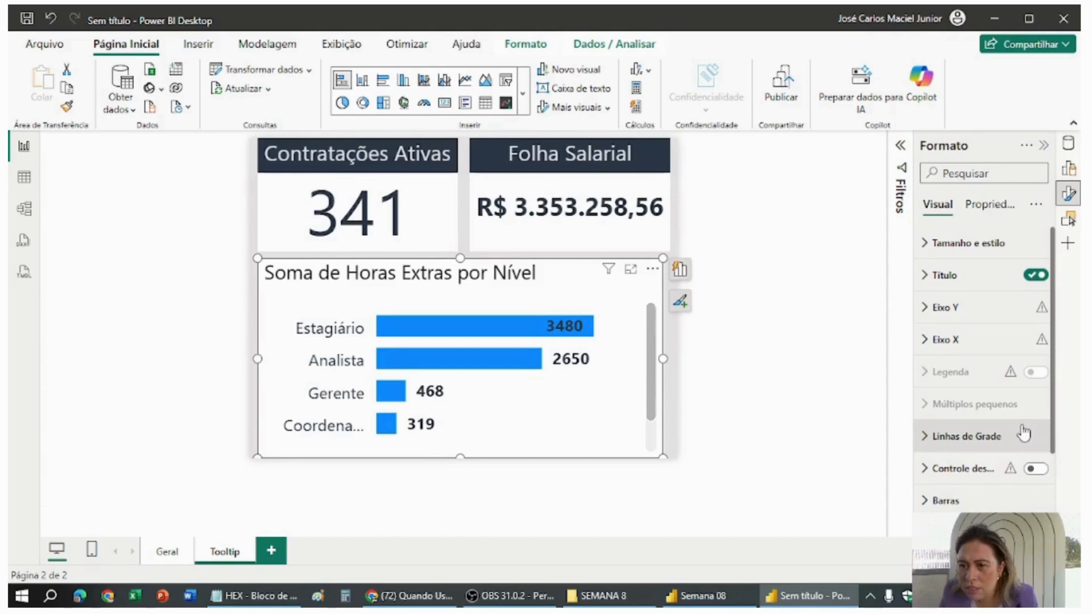
pyautogui.click(924, 243)
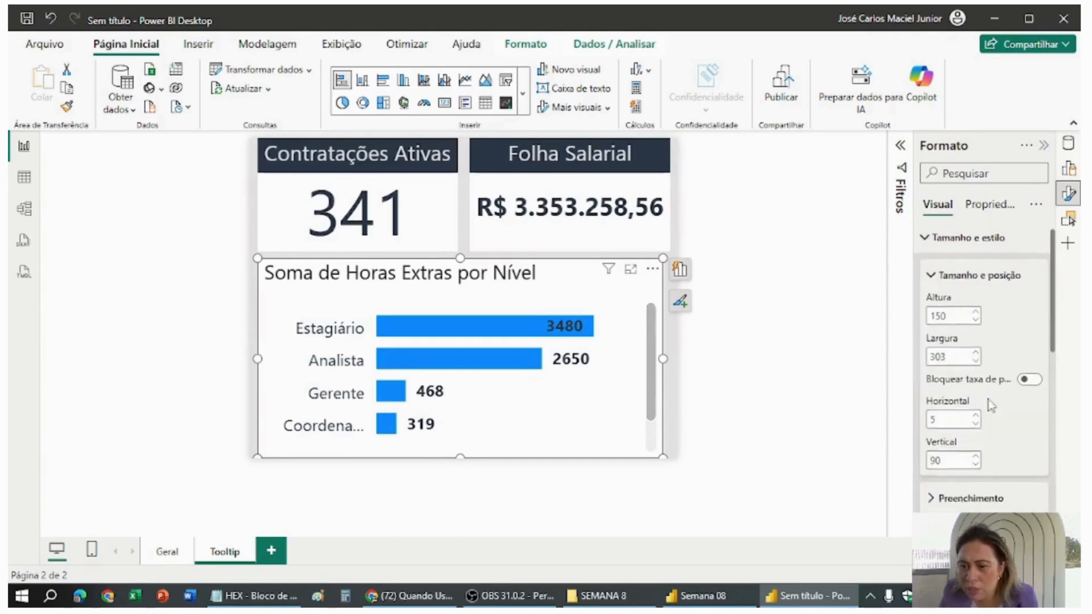
pyautogui.scroll(-3, 989, 408)
pyautogui.scroll(-1, 989, 408)
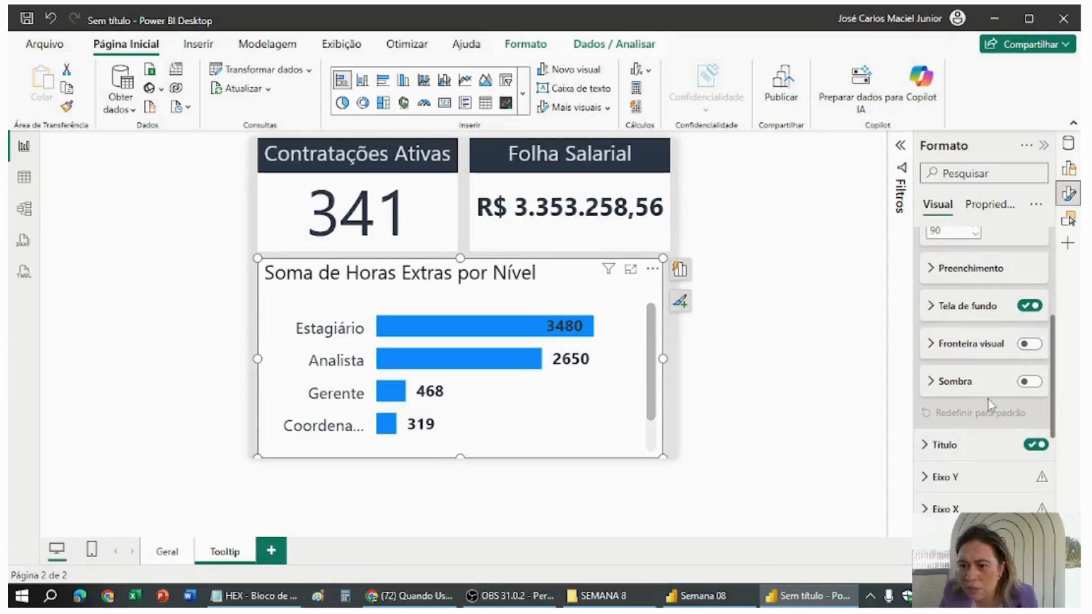
pyautogui.click(1030, 307)
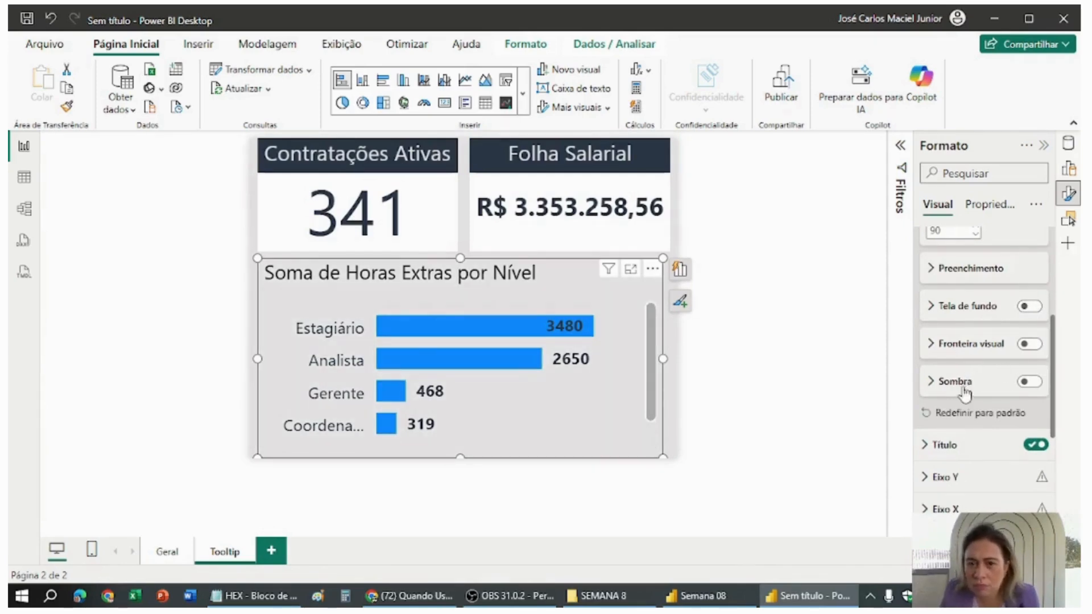
# Turn off the bar chart's title and extend the chart's top edge up to the bottom of the two cards.
pyautogui.scroll(-5, 968, 389)
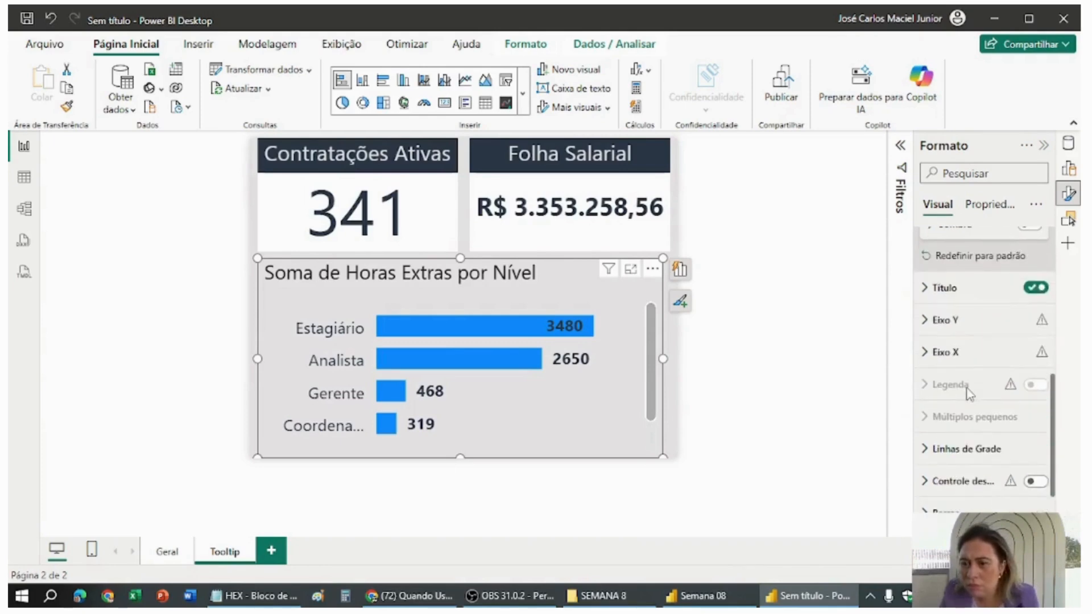
pyautogui.click(1036, 287)
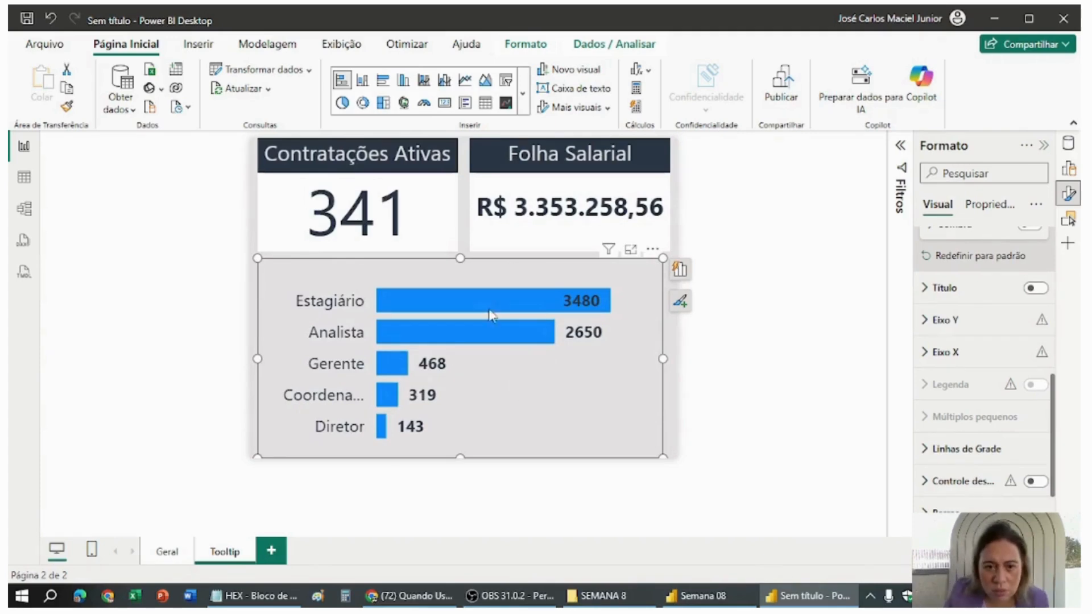
pyautogui.moveTo(460, 258)
pyautogui.mouseDown()
pyautogui.moveTo(468, 242)
pyautogui.moveTo(467, 251)
pyautogui.mouseUp()
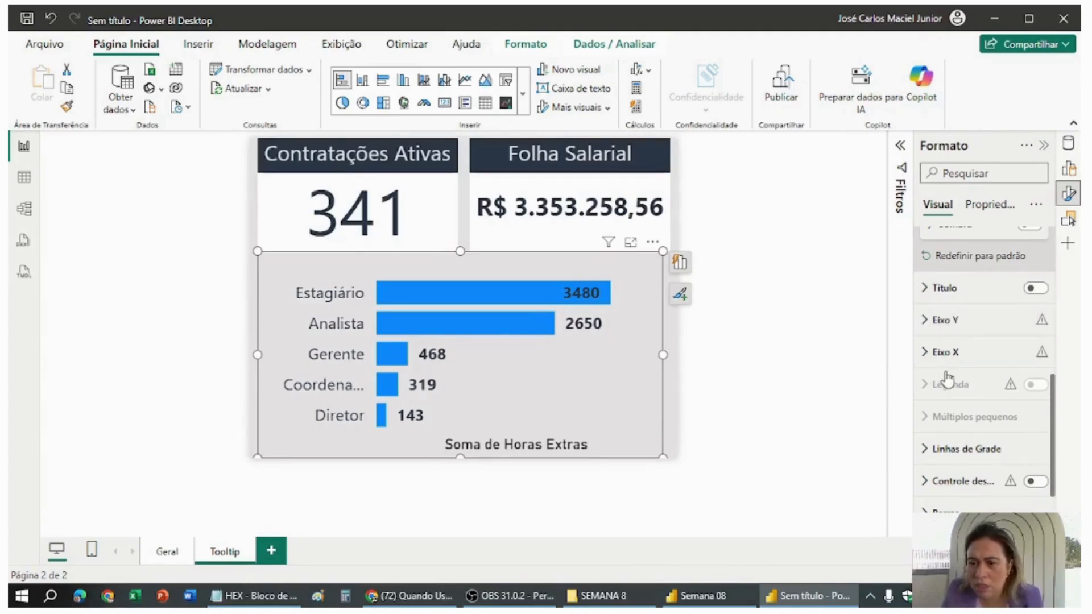
# Turn off the bar chart's X-axis title and collapse the X-axis options.
pyautogui.click(937, 351)
pyautogui.click(1029, 466)
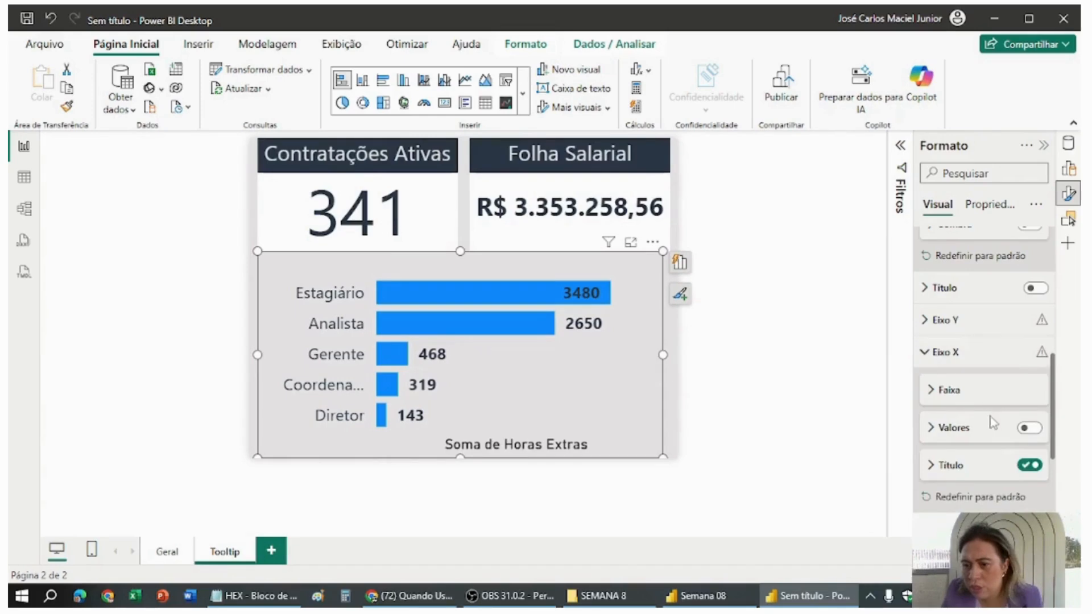
pyautogui.click(1029, 466)
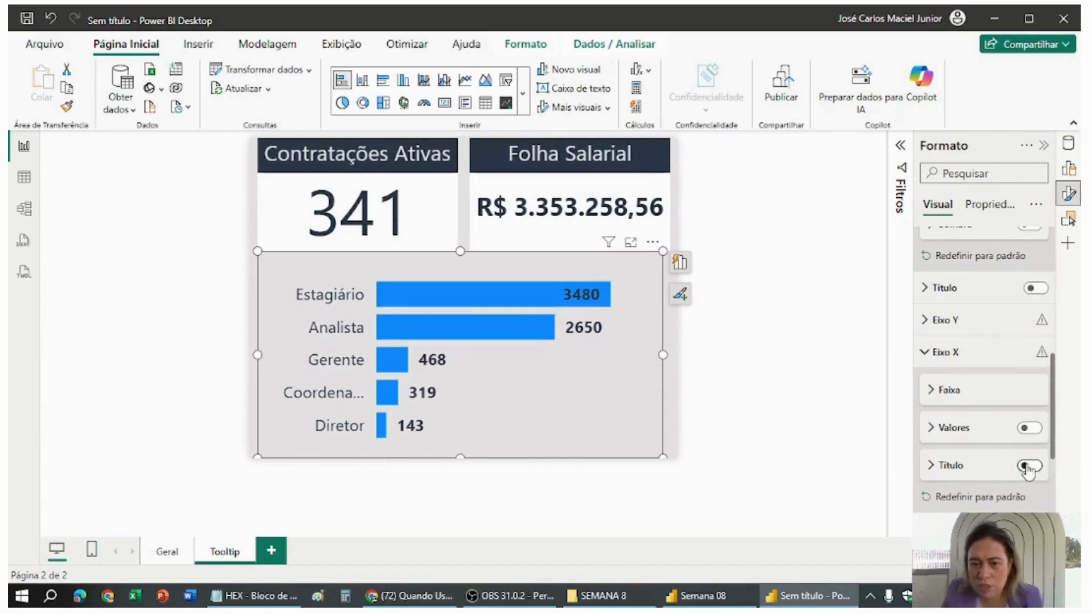
pyautogui.click(928, 354)
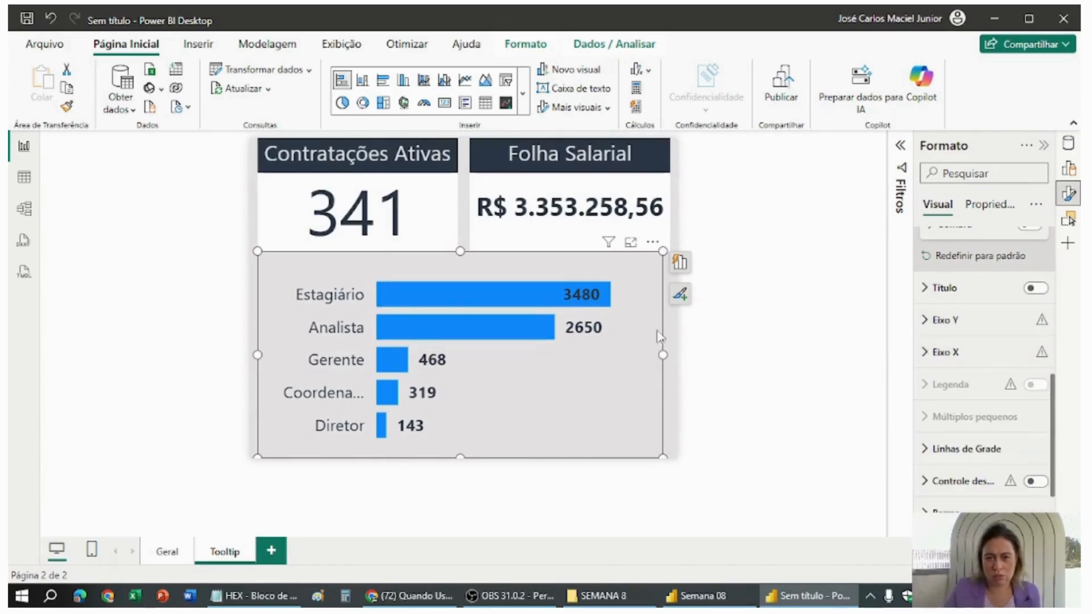
# Resize the bar chart to about 308 wide and 155 high, flush with the Folha Salarial card's outer edge and the bottom of the cards.
pyautogui.moveTo(663, 355); pyautogui.dragTo(672, 356)
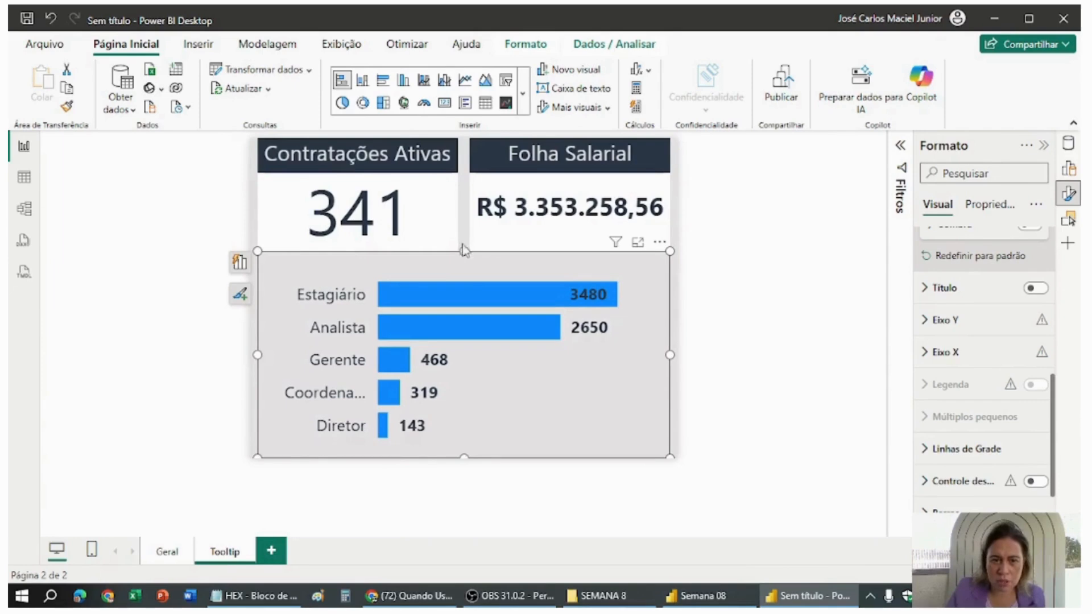
pyautogui.moveTo(463, 250); pyautogui.dragTo(463, 232)
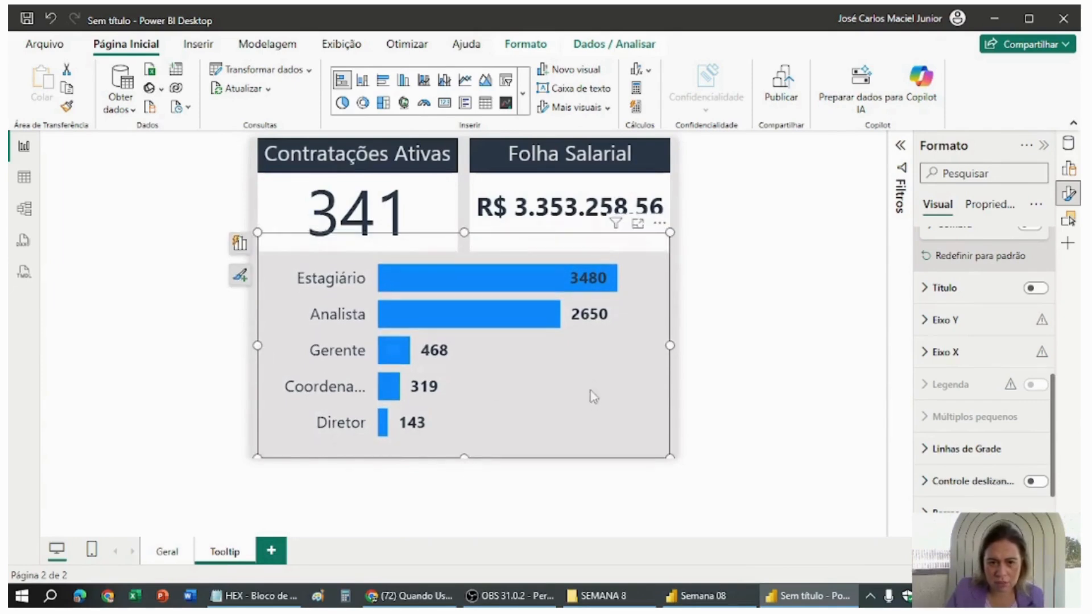
pyautogui.click(799, 364)
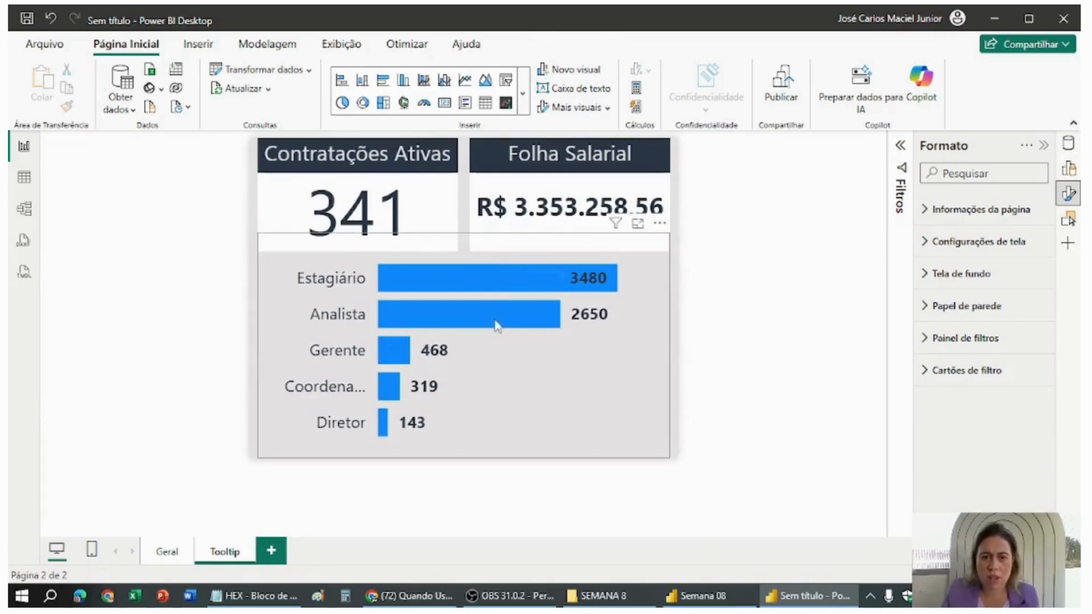
pyautogui.click(462, 241)
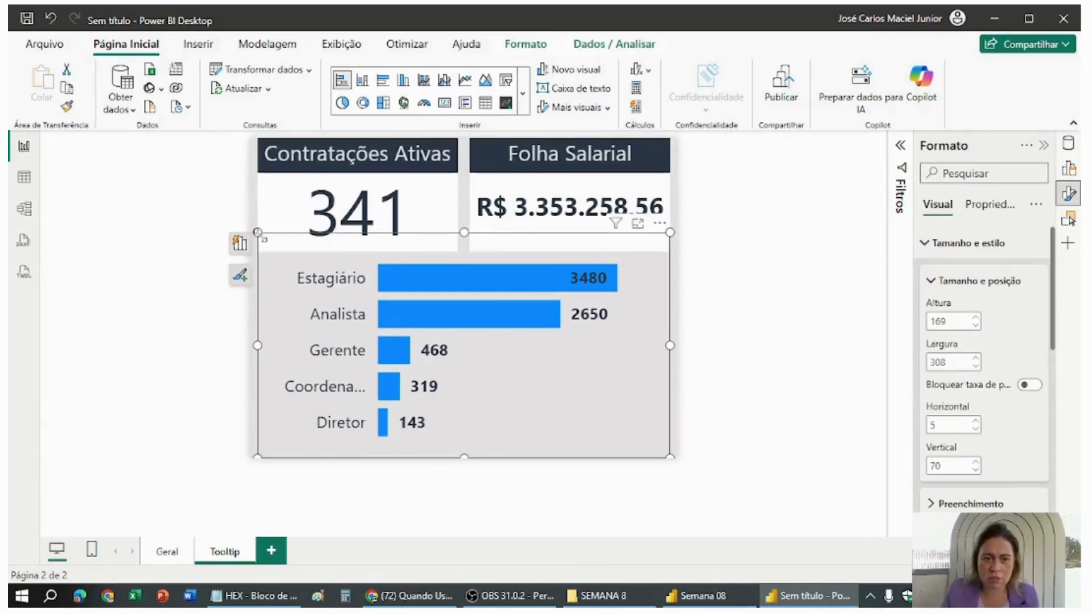
pyautogui.moveTo(257, 232); pyautogui.dragTo(256, 257)
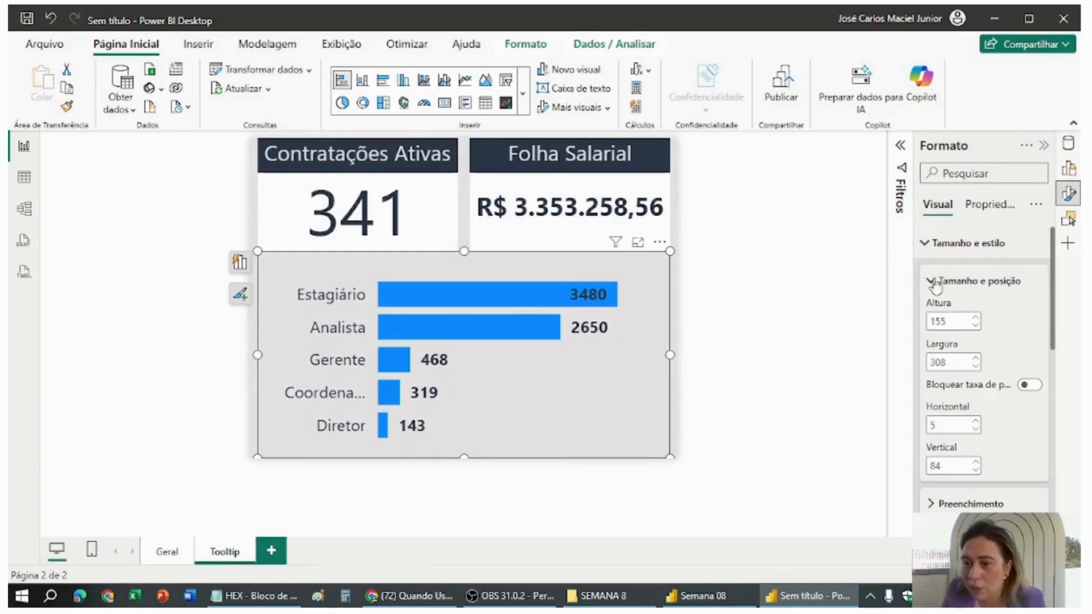
# Turn the bar chart's title back on and shorten its text to "Horas Extras por Nível".
pyautogui.scroll(-4, 943, 353)
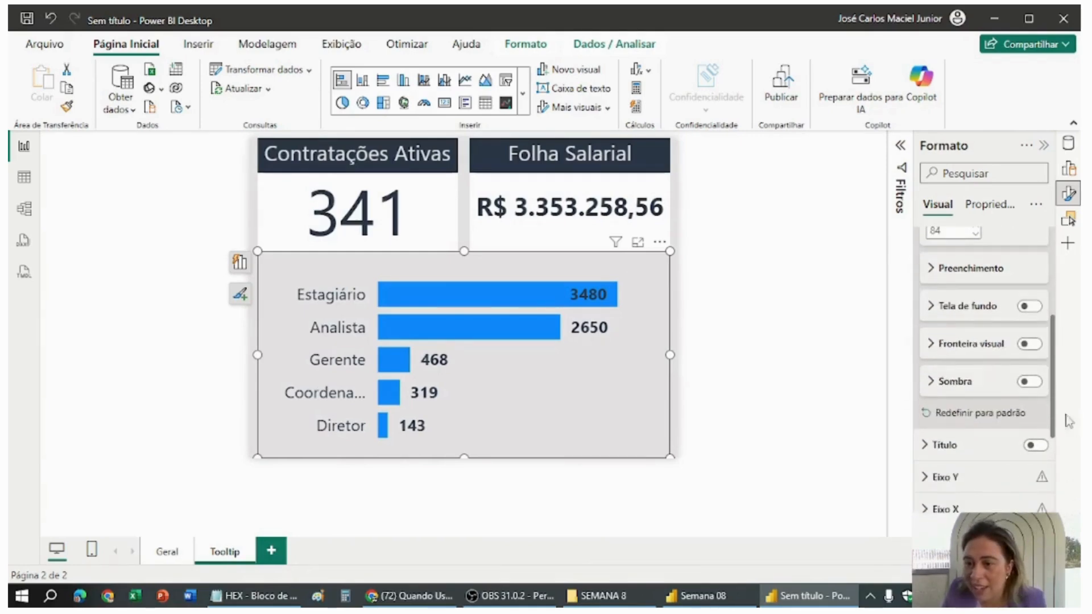
pyautogui.scroll(2, 1018, 398)
pyautogui.scroll(-3, 1019, 399)
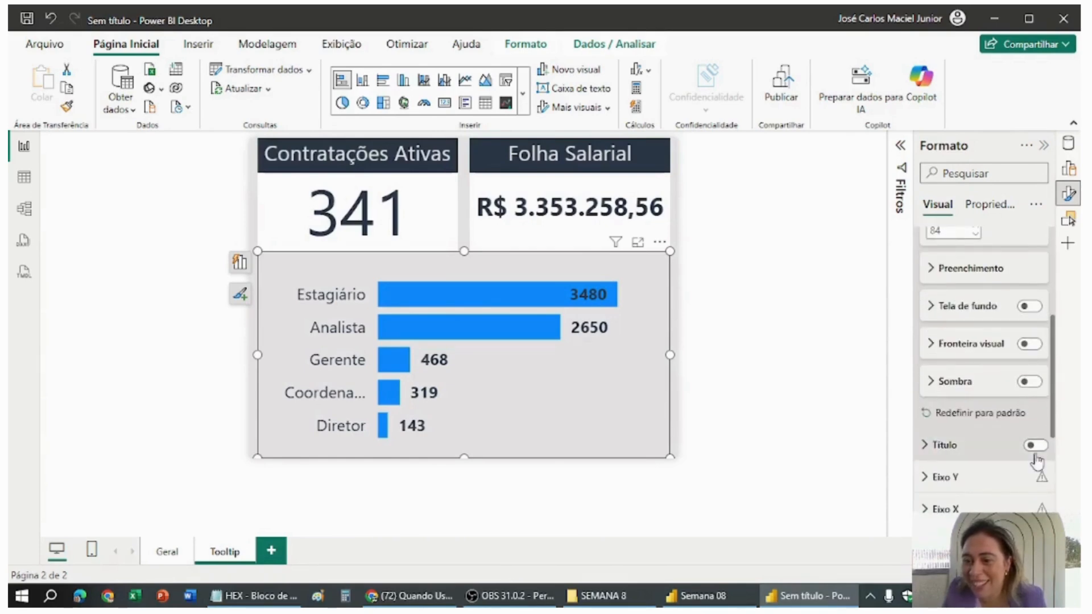
pyautogui.click(1032, 446)
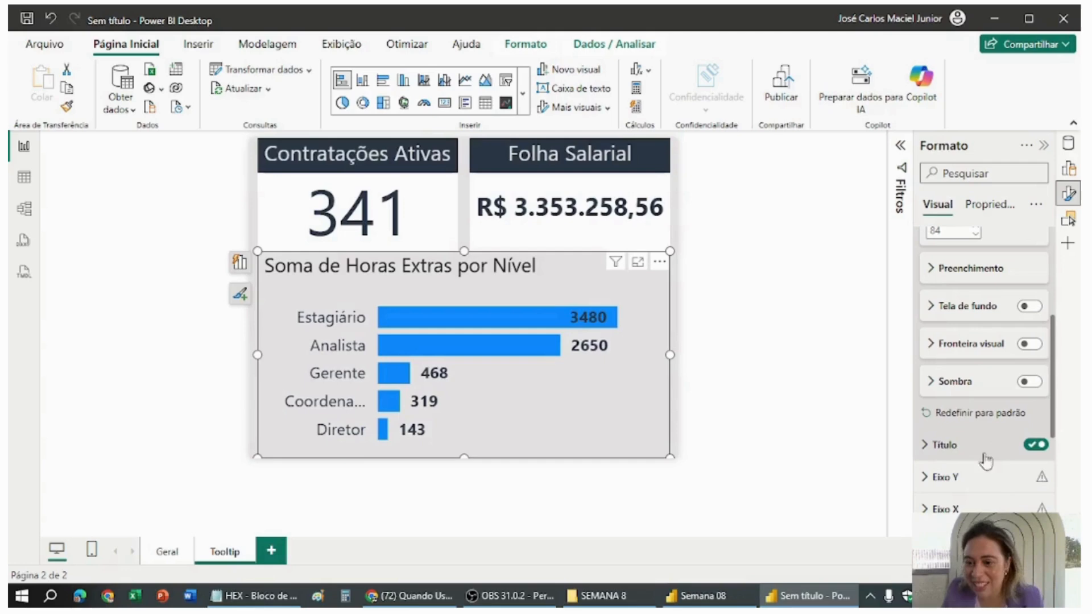
pyautogui.click(938, 447)
pyautogui.scroll(-3, 961, 398)
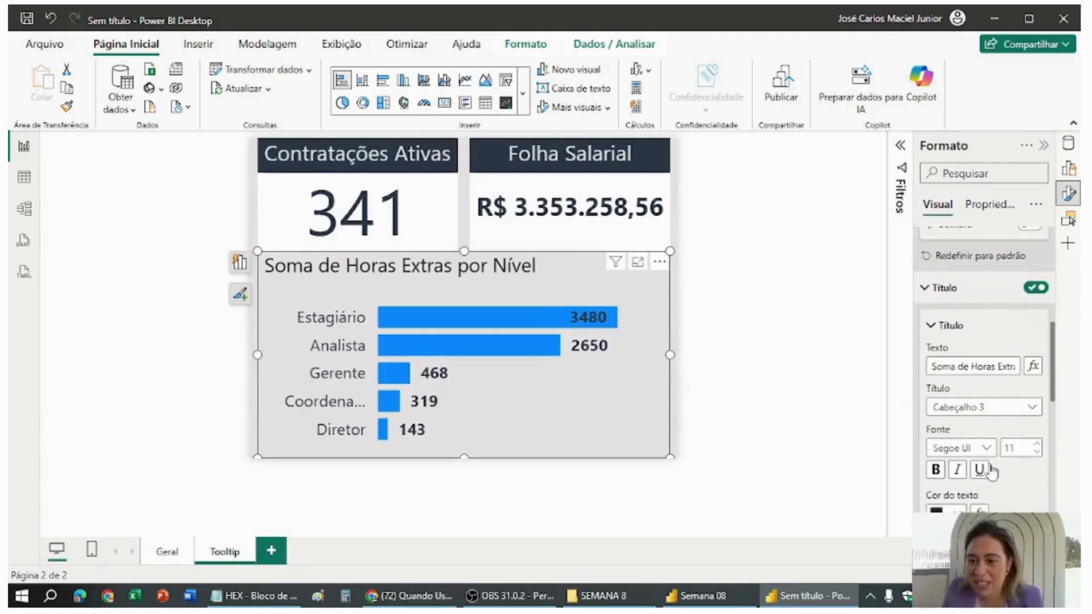
pyautogui.moveTo(967, 366); pyautogui.dragTo(896, 372)
pyautogui.press('BackSpace')
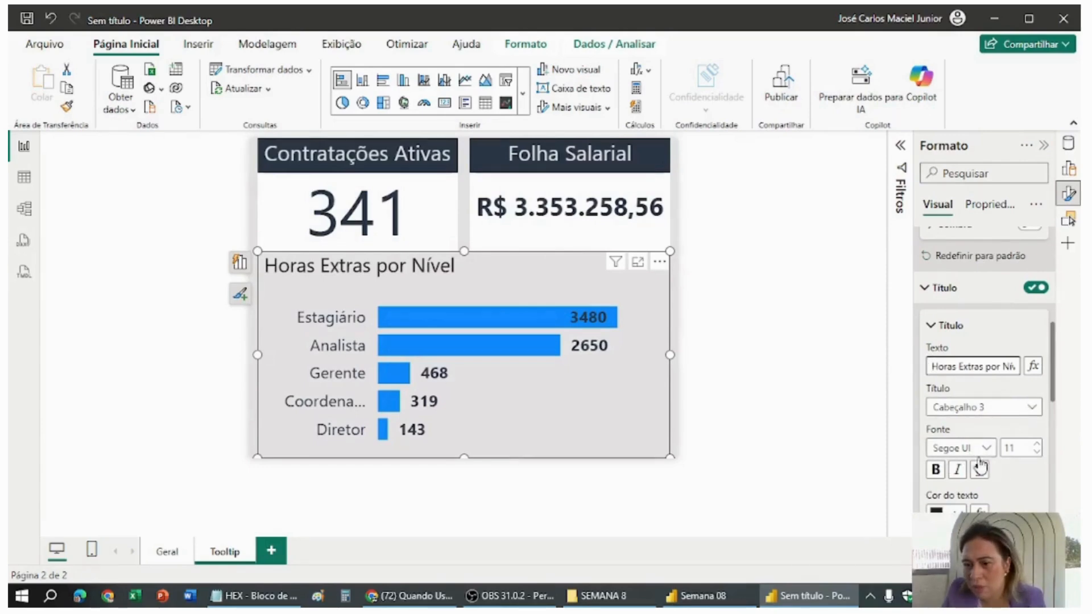
# Set the bar chart title's font size to 10 and center it horizontally.
pyautogui.click(1036, 444)
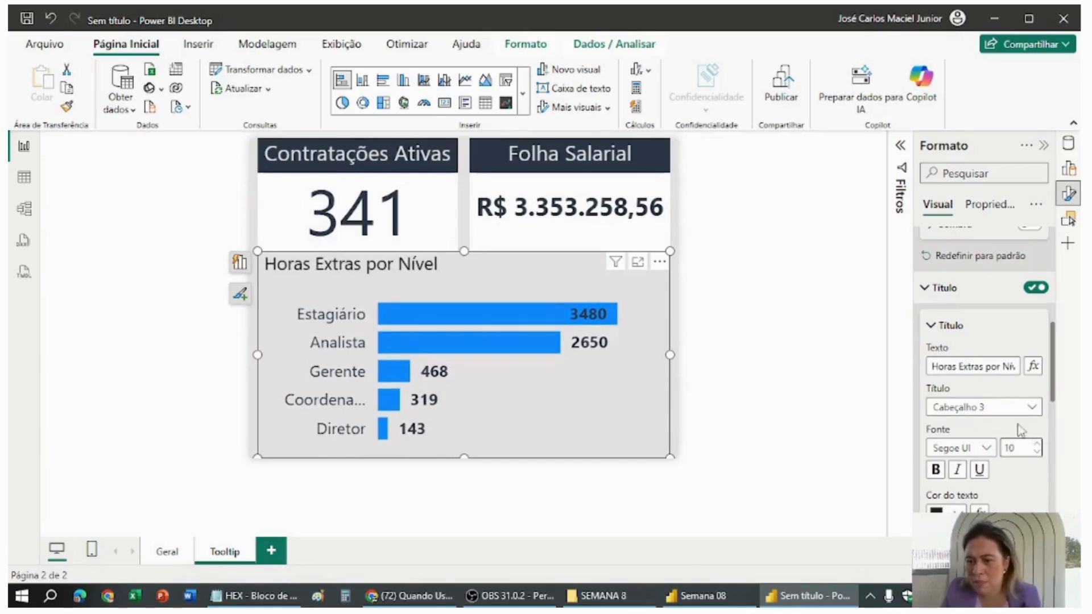
pyautogui.scroll(-2, 995, 463)
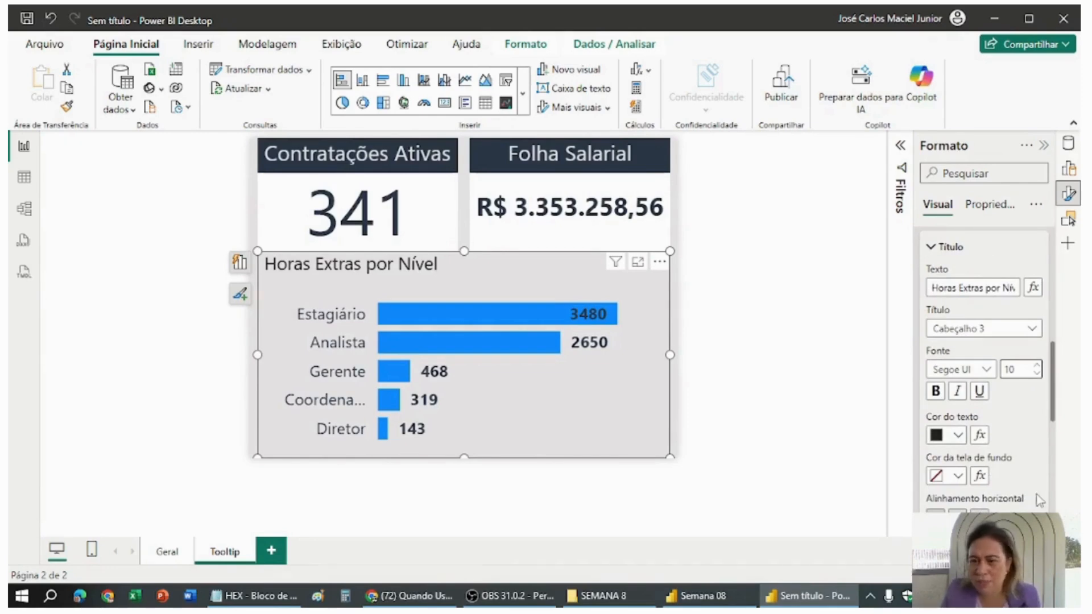
pyautogui.click(957, 514)
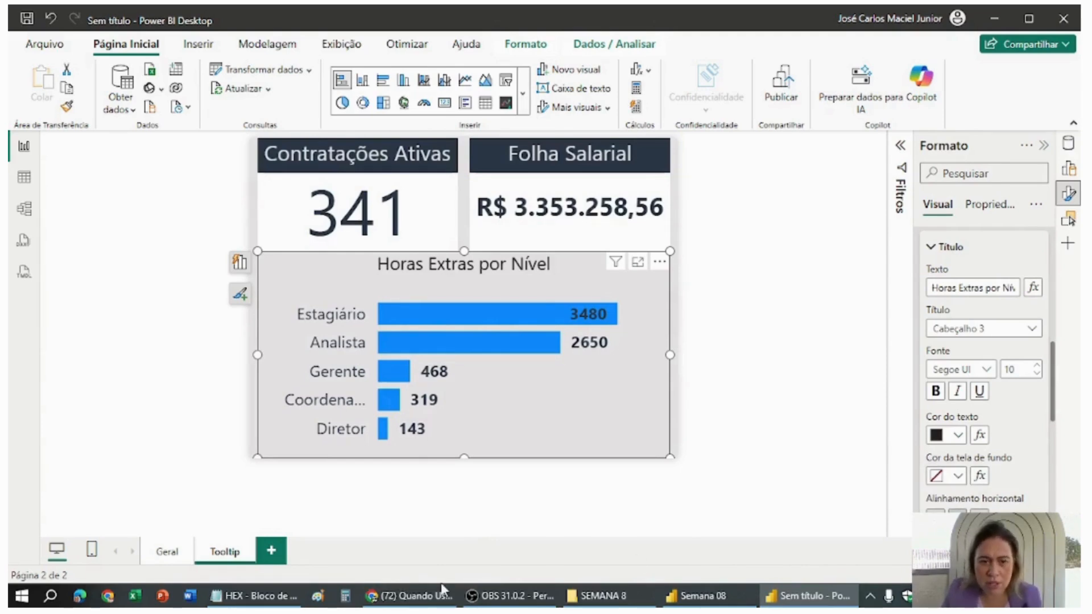
# Set the bar chart title's background color to the dark gray #2D3847 from the HEX notes.
pyautogui.click(256, 597)
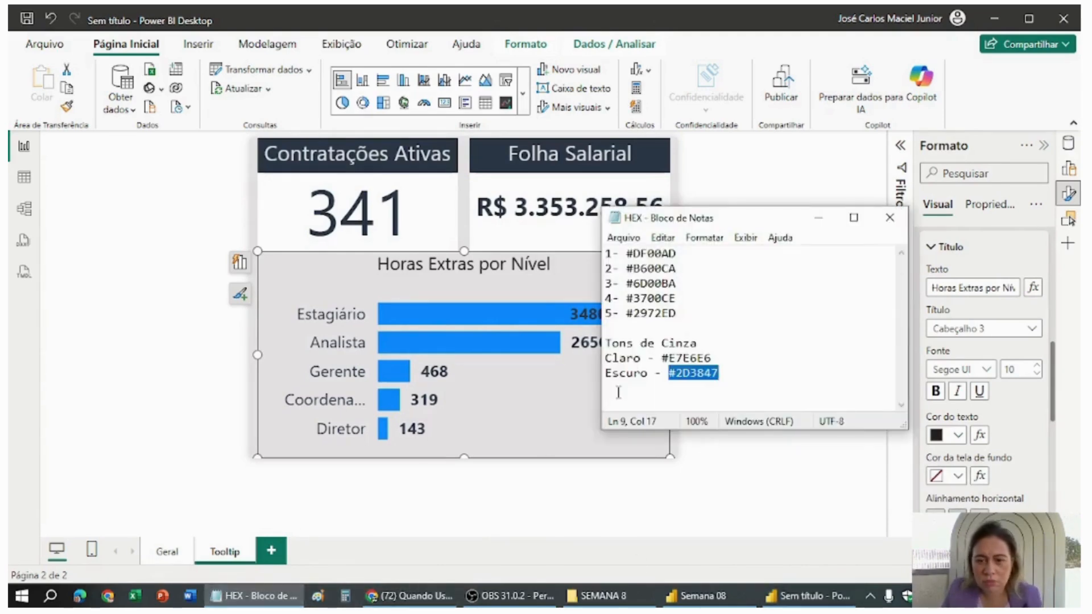
pyautogui.click(720, 377)
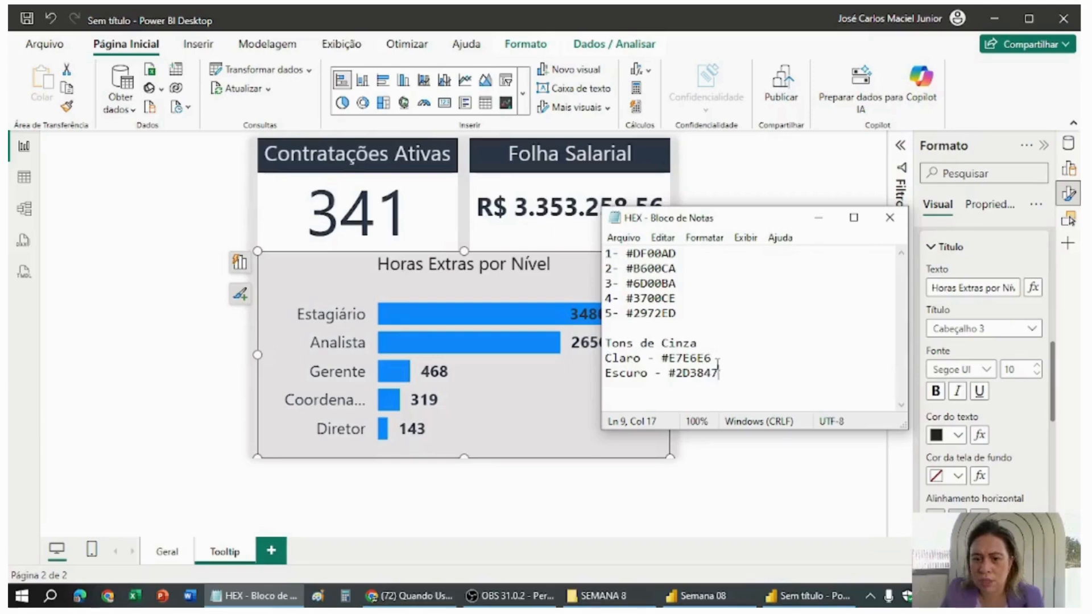
pyautogui.moveTo(721, 373); pyautogui.dragTo(682, 374)
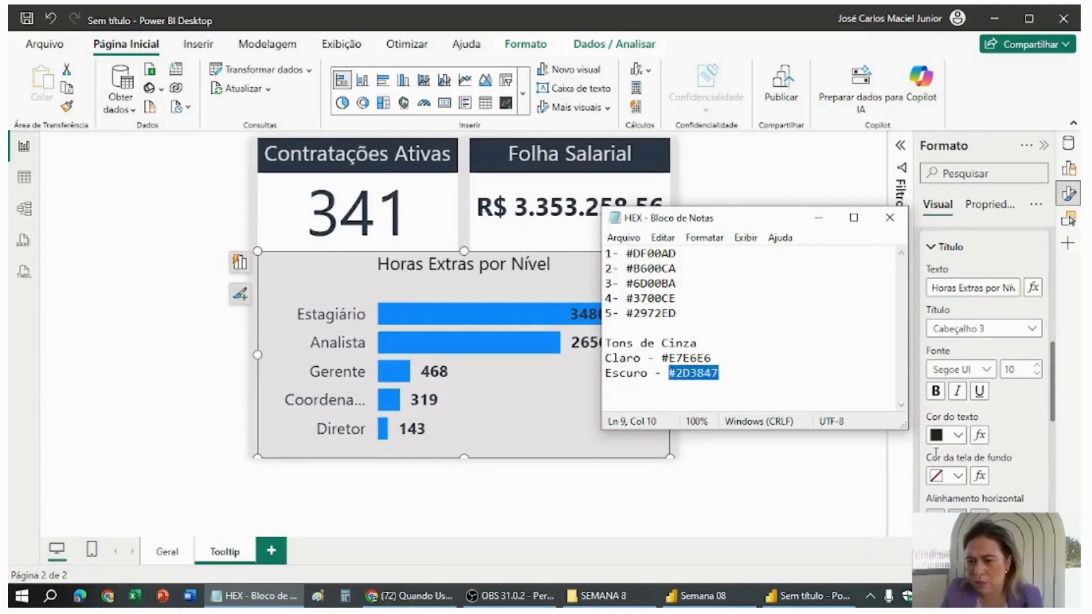
pyautogui.click(958, 475)
pyautogui.click(958, 475)
pyautogui.click(958, 475)
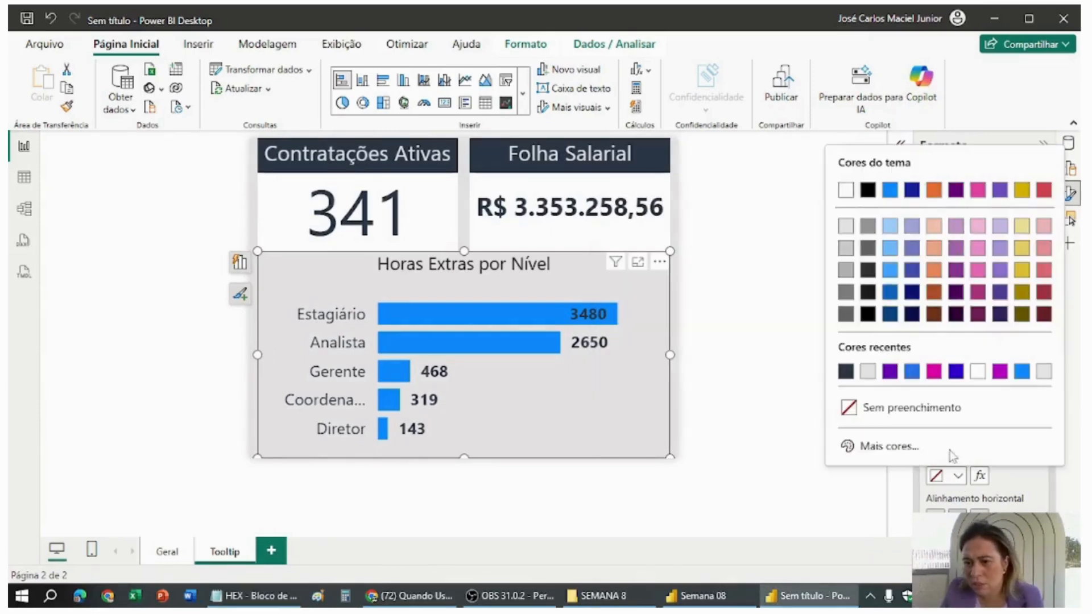
pyautogui.click(950, 450)
pyautogui.write('#2D3847')
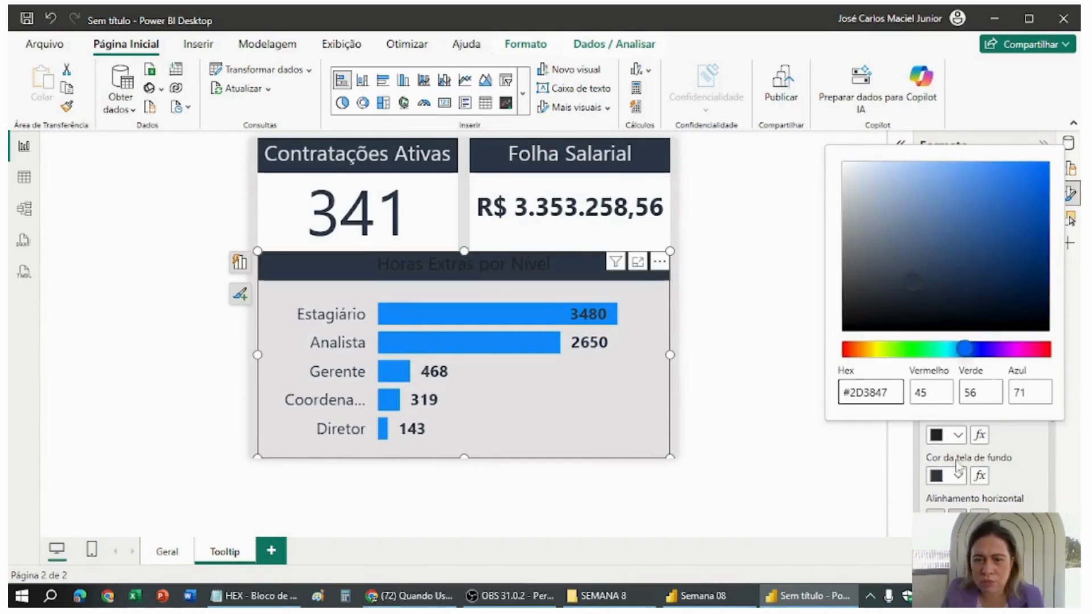
pyautogui.click(1029, 453)
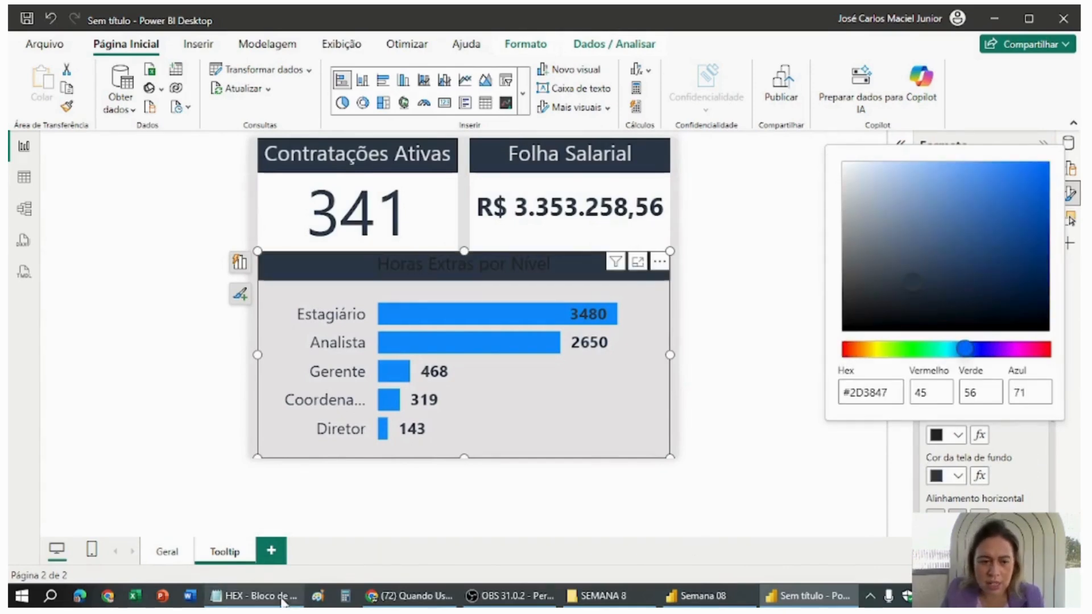
# Set the bar chart title's text color to the light gray #E7E6E6 from the HEX notes.
pyautogui.click(254, 595)
pyautogui.moveTo(717, 356); pyautogui.dragTo(669, 358)
pyautogui.hotkey('ctrl', 'c')
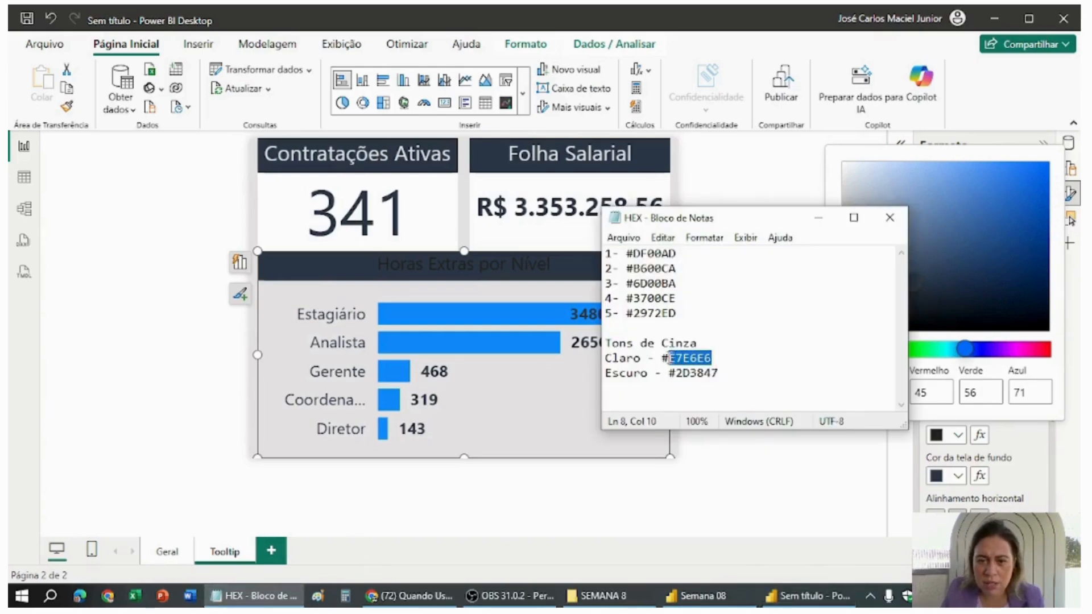
pyautogui.click(1026, 463)
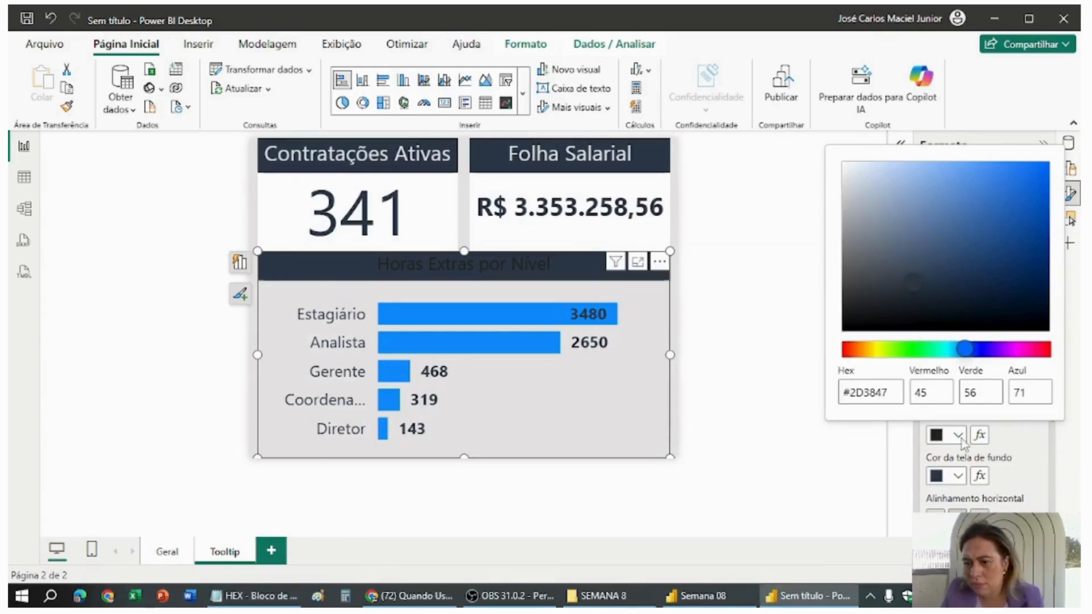
pyautogui.click(774, 417)
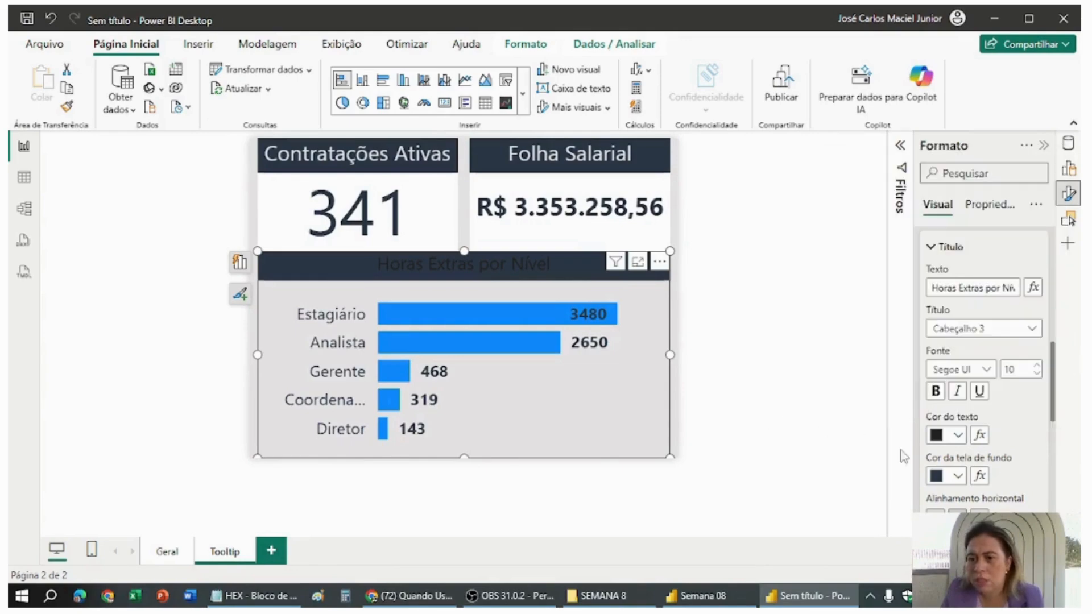
pyautogui.click(960, 437)
pyautogui.click(876, 402)
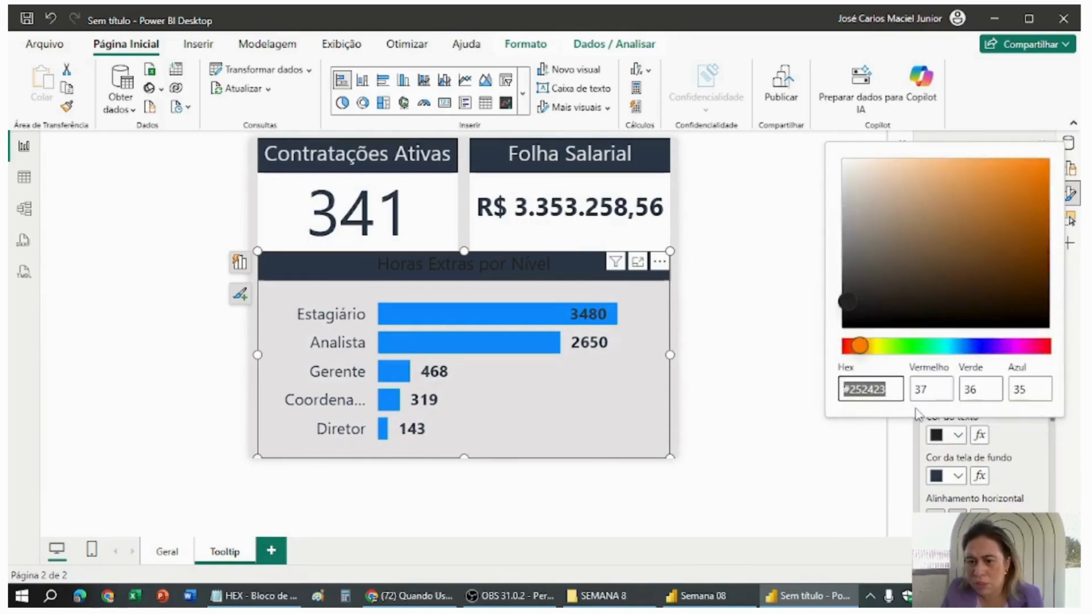
pyautogui.hotkey('ctrl', 'v')
pyautogui.click(759, 451)
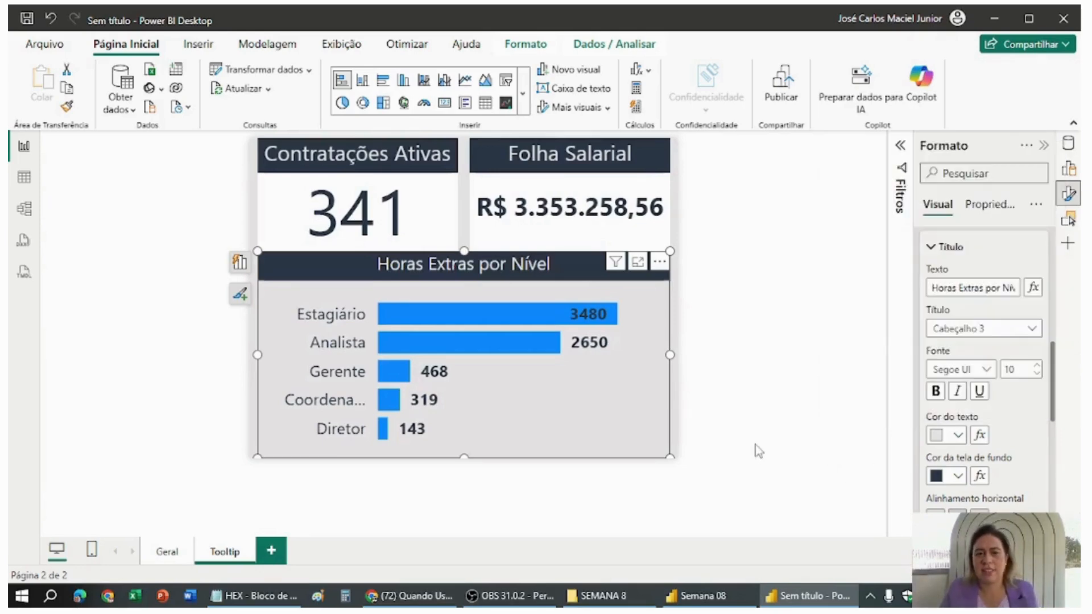
# Color the chart's Estagiário bar with #DF00AD, the first color in the HEX notes.
pyautogui.click(932, 247)
pyautogui.scroll(-3, 1001, 419)
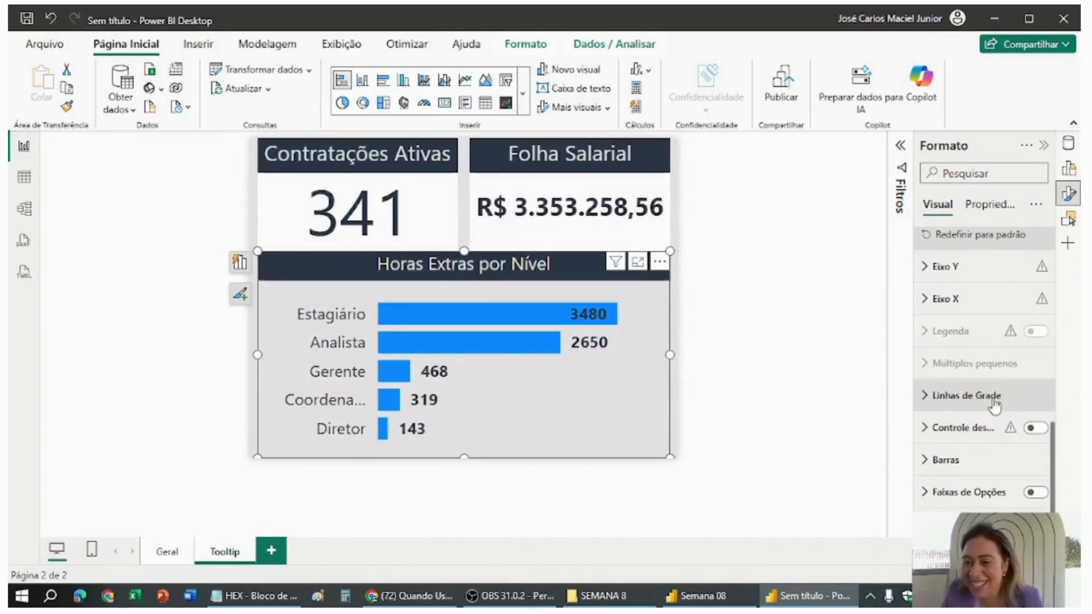
pyautogui.scroll(-4, 1005, 372)
pyautogui.click(946, 350)
pyautogui.scroll(-4, 952, 356)
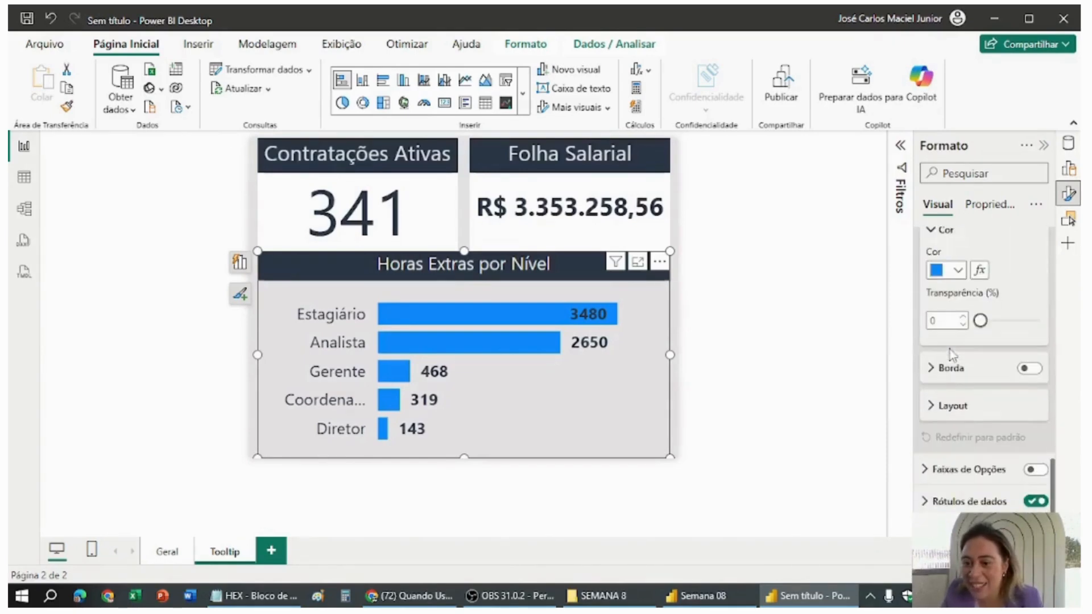
pyautogui.scroll(3, 967, 336)
pyautogui.click(974, 351)
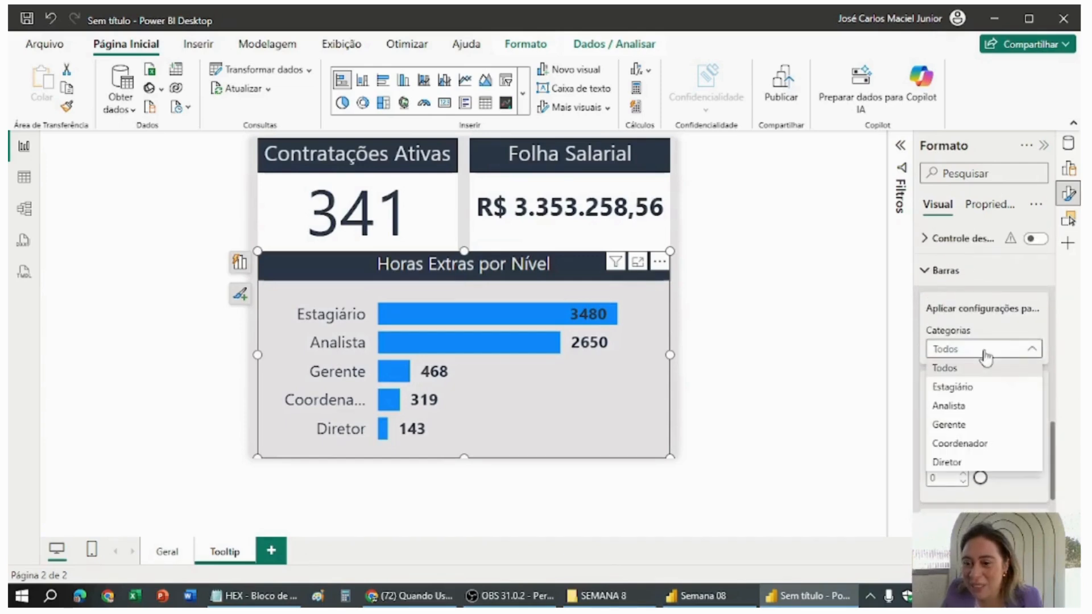
pyautogui.click(967, 388)
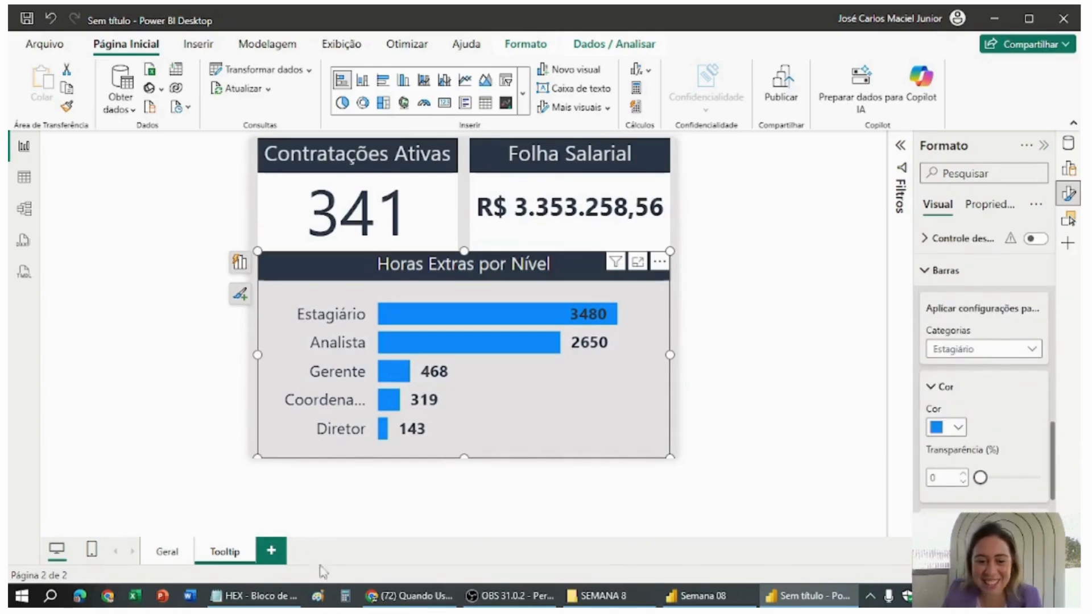
pyautogui.click(280, 597)
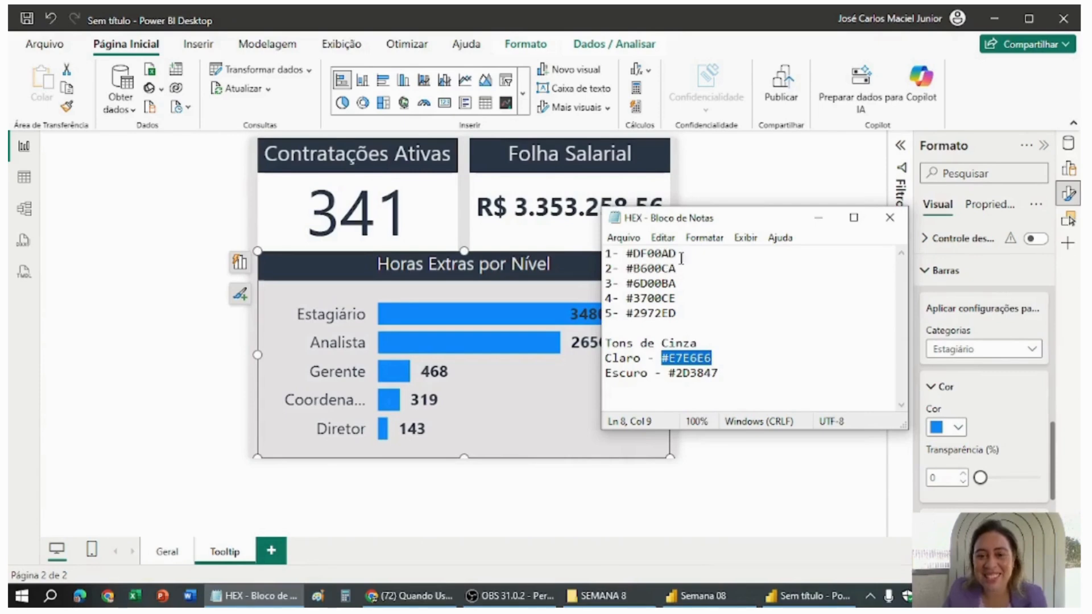
pyautogui.moveTo(681, 259); pyautogui.dragTo(634, 254)
pyautogui.hotkey('ctrl', 'c')
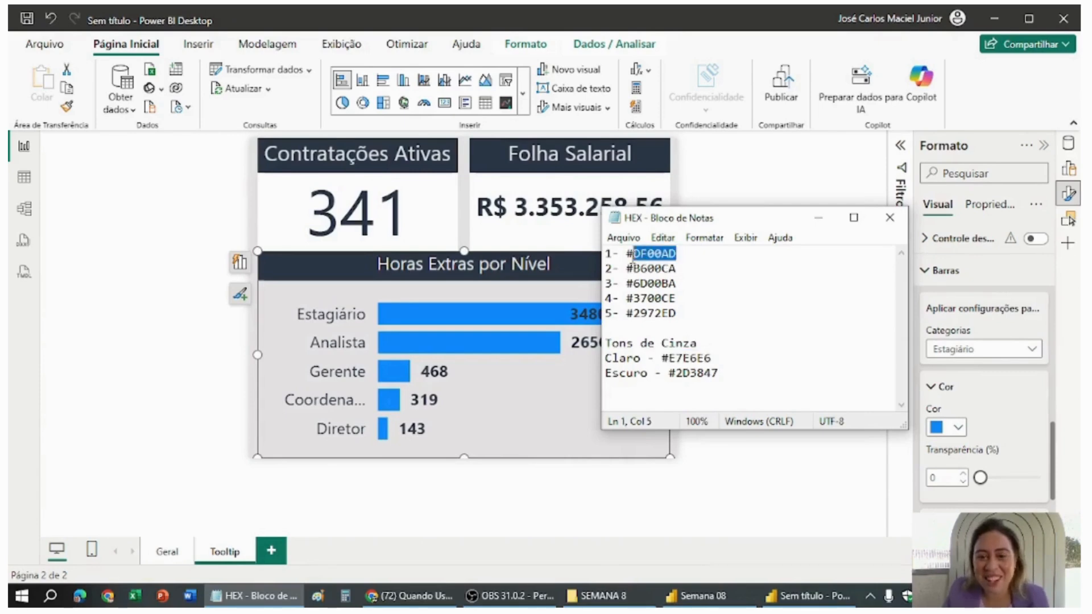
pyautogui.click(977, 426)
pyautogui.click(958, 428)
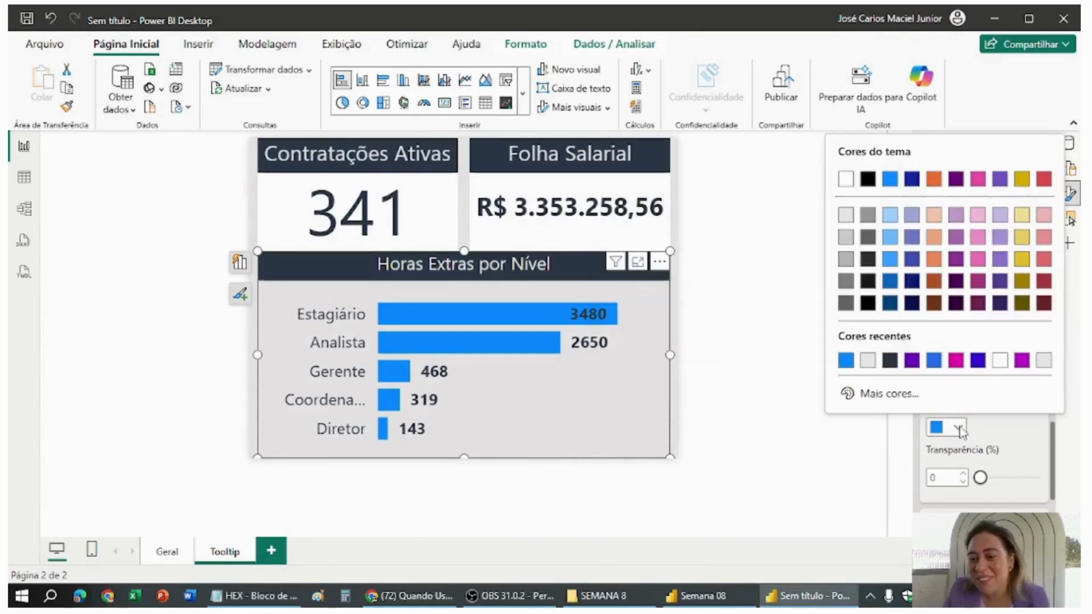
pyautogui.click(908, 405)
pyautogui.hotkey('ctrl', 'v')
pyautogui.click(1013, 442)
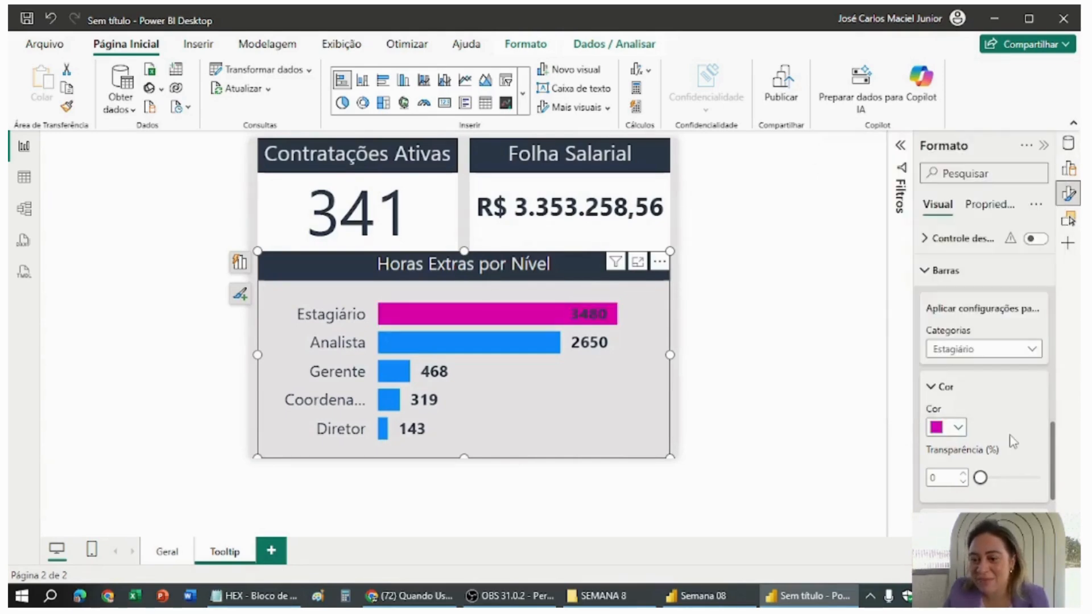
# Color the chart's Analista bar with #B600CA, the second color in the HEX notes.
pyautogui.scroll(-1, 984, 398)
pyautogui.scroll(1, 993, 370)
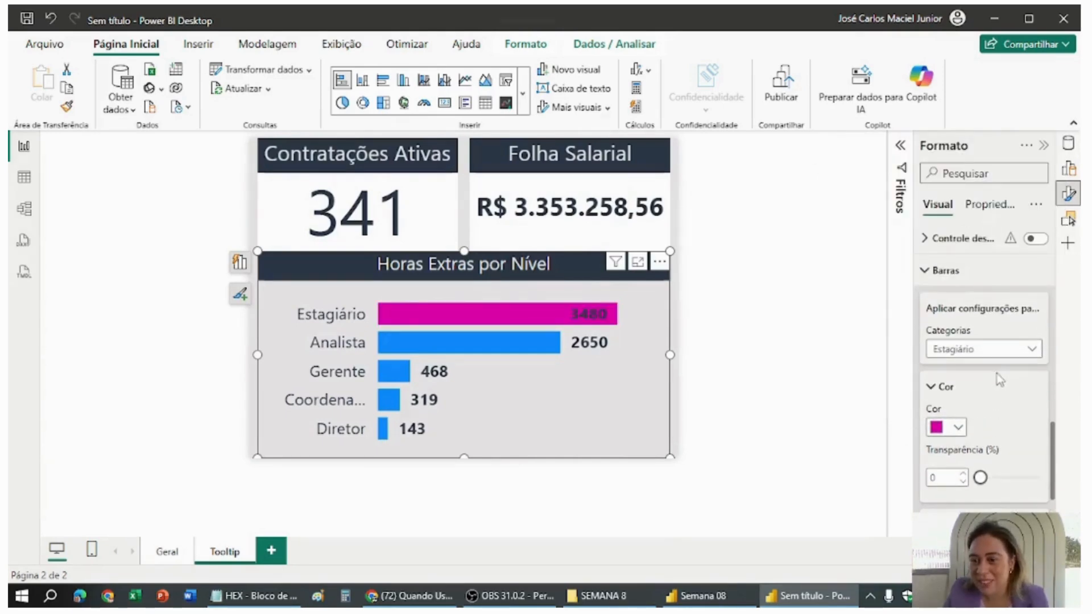
pyautogui.click(990, 351)
pyautogui.click(955, 408)
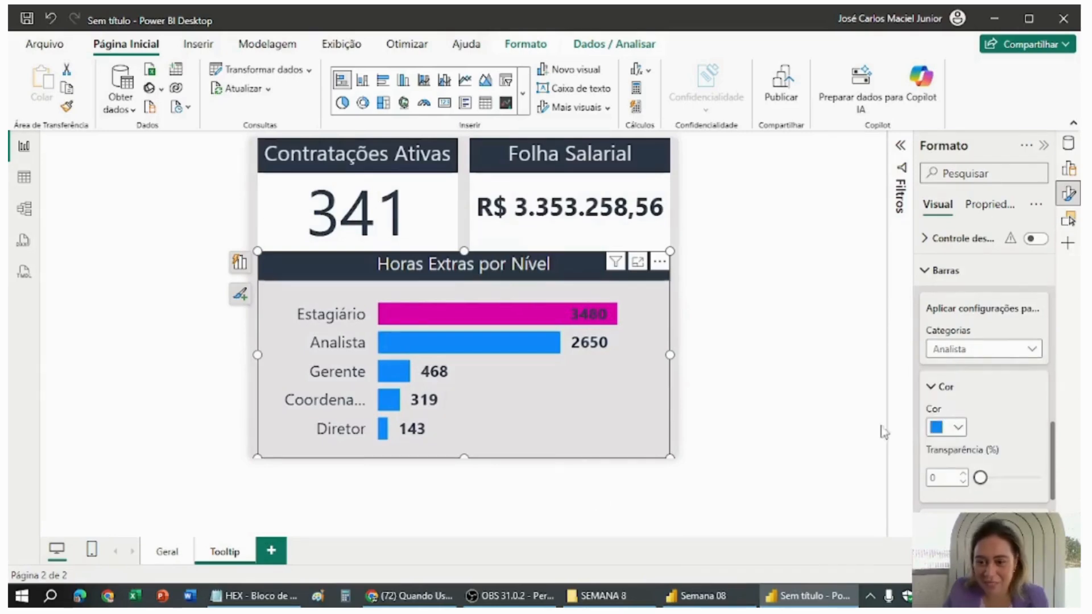
pyautogui.click(253, 596)
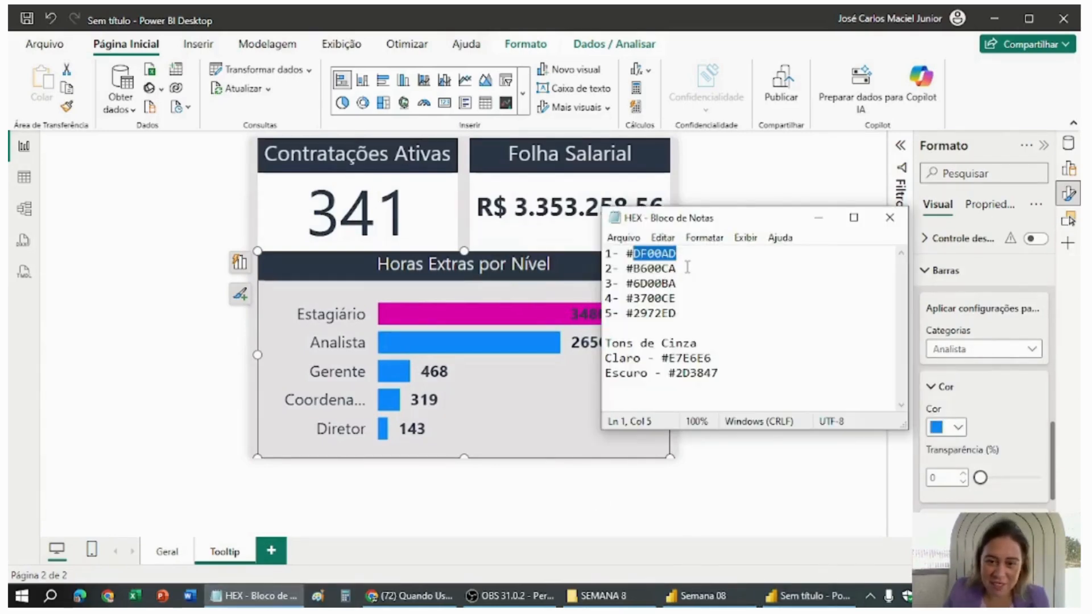
pyautogui.moveTo(687, 268); pyautogui.dragTo(648, 268)
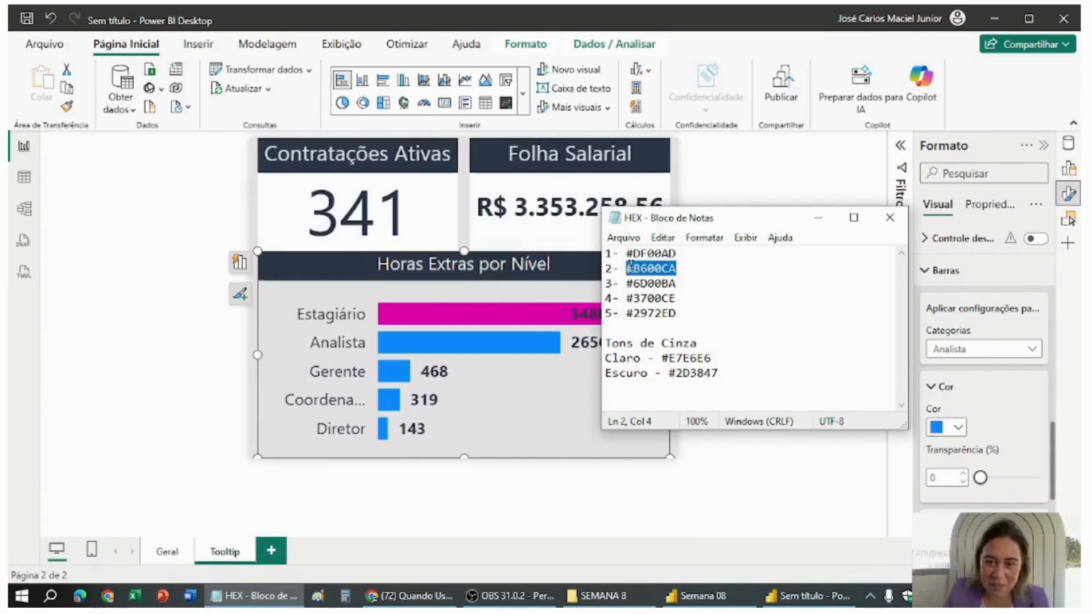
pyautogui.click(986, 446)
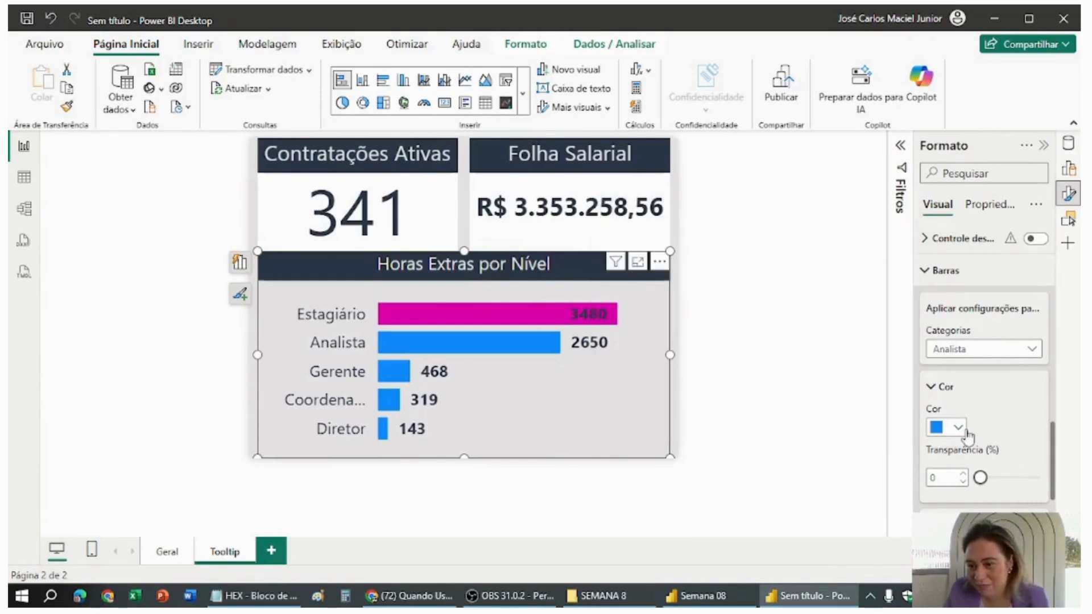
pyautogui.click(941, 427)
pyautogui.click(890, 395)
pyautogui.write('#B600CA')
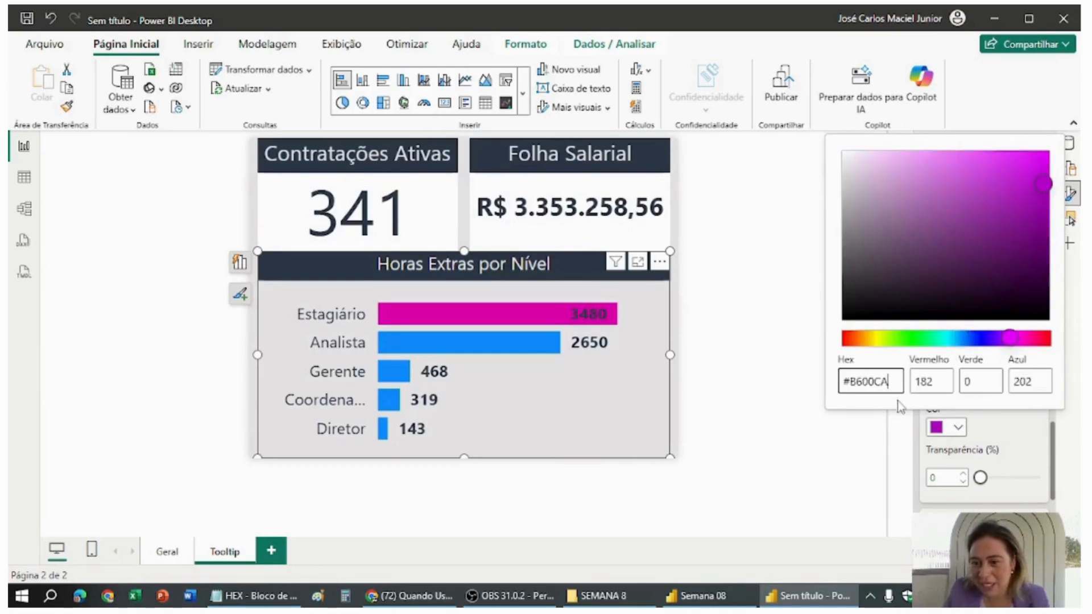
# Color the chart's Gerente bar with #6D00BA, the third color in the HEX notes.
pyautogui.click(253, 595)
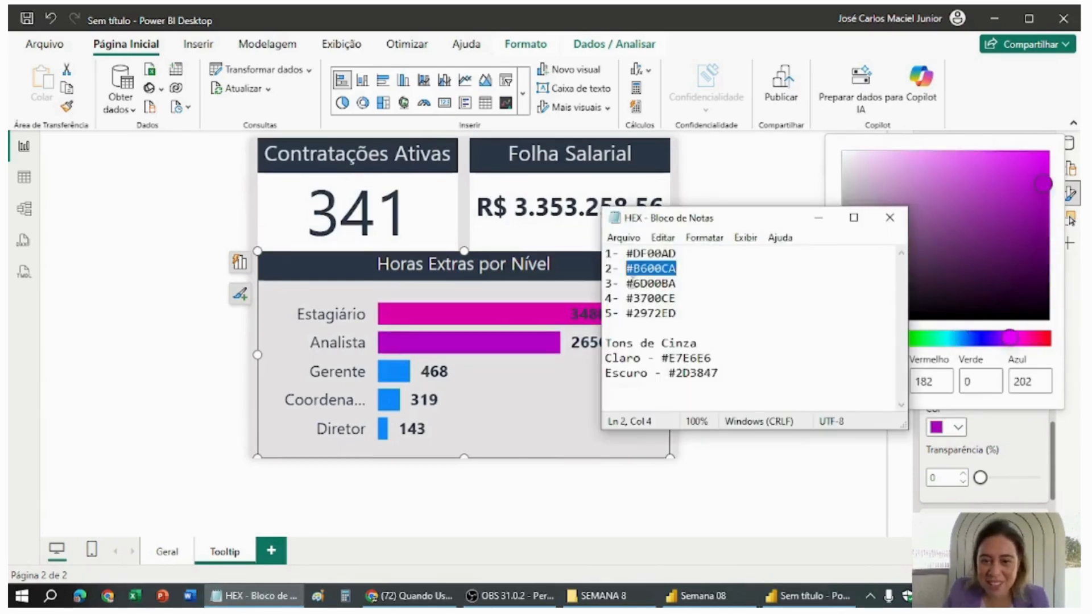
pyautogui.moveTo(626, 283); pyautogui.dragTo(675, 283)
pyautogui.hotkey('ctrl', 'c')
pyautogui.click(991, 419)
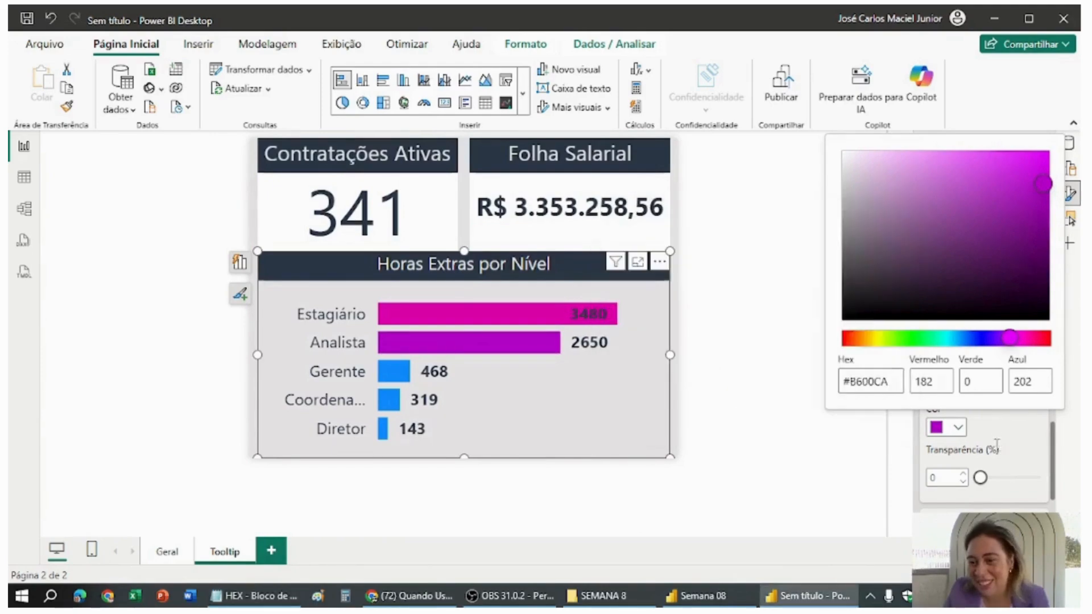
pyautogui.click(981, 349)
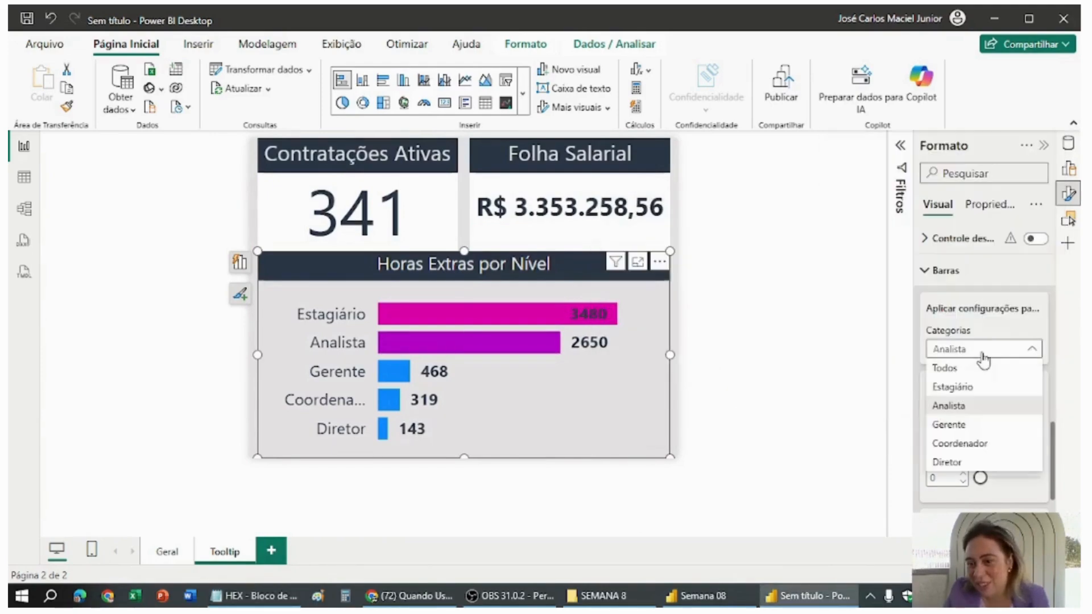
pyautogui.click(970, 424)
pyautogui.click(959, 428)
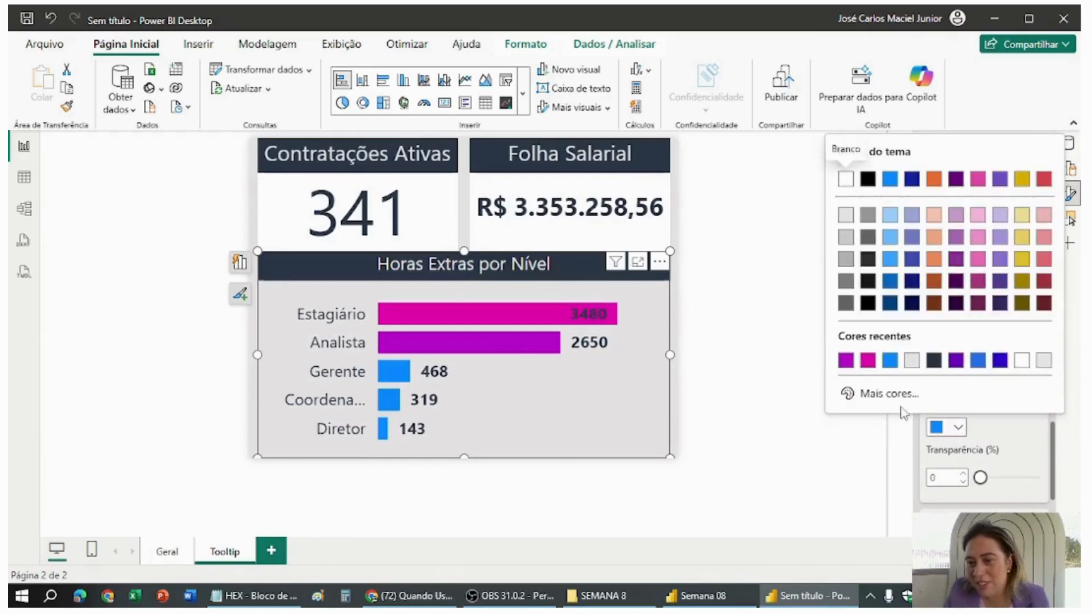
pyautogui.click(892, 391)
pyautogui.hotkey('ctrl', 'v')
pyautogui.click(997, 432)
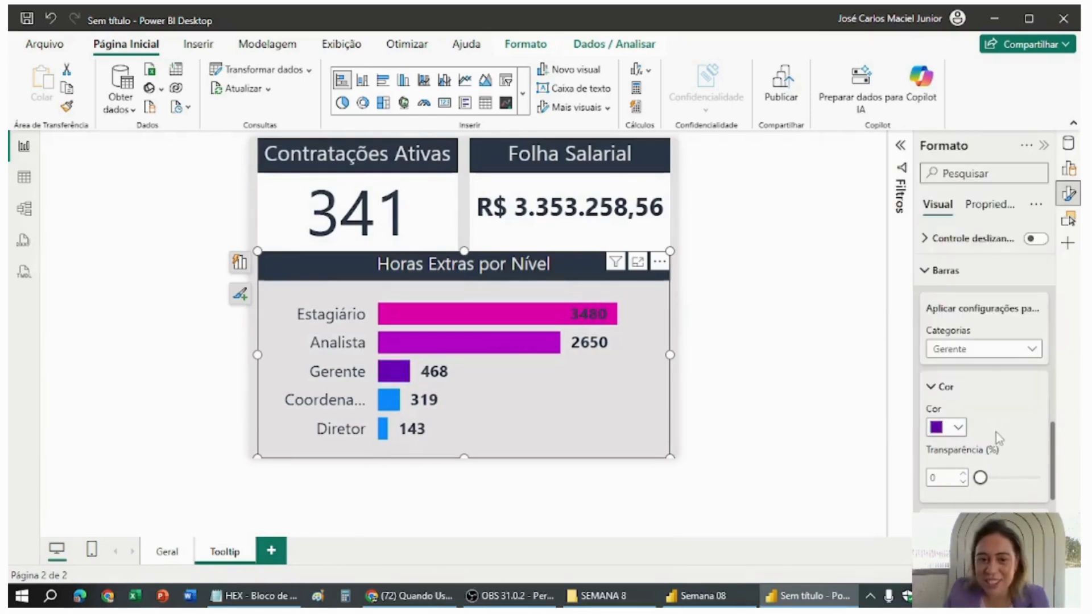
# Color the chart's Coordenador bar with #3700CE, the fourth color in the HEX notes.
pyautogui.click(254, 596)
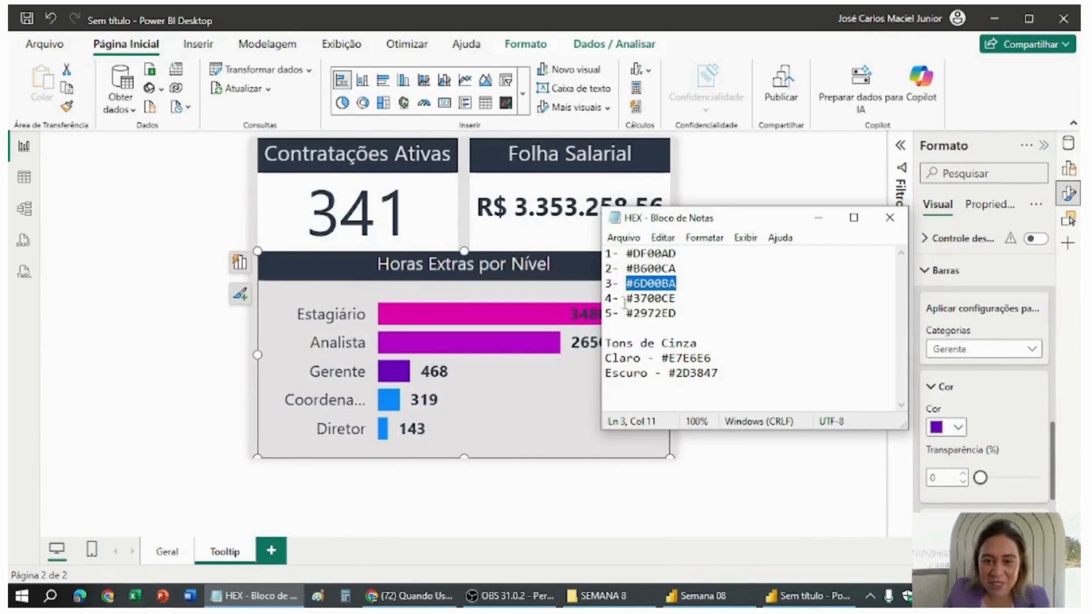
pyautogui.moveTo(626, 298); pyautogui.dragTo(671, 302)
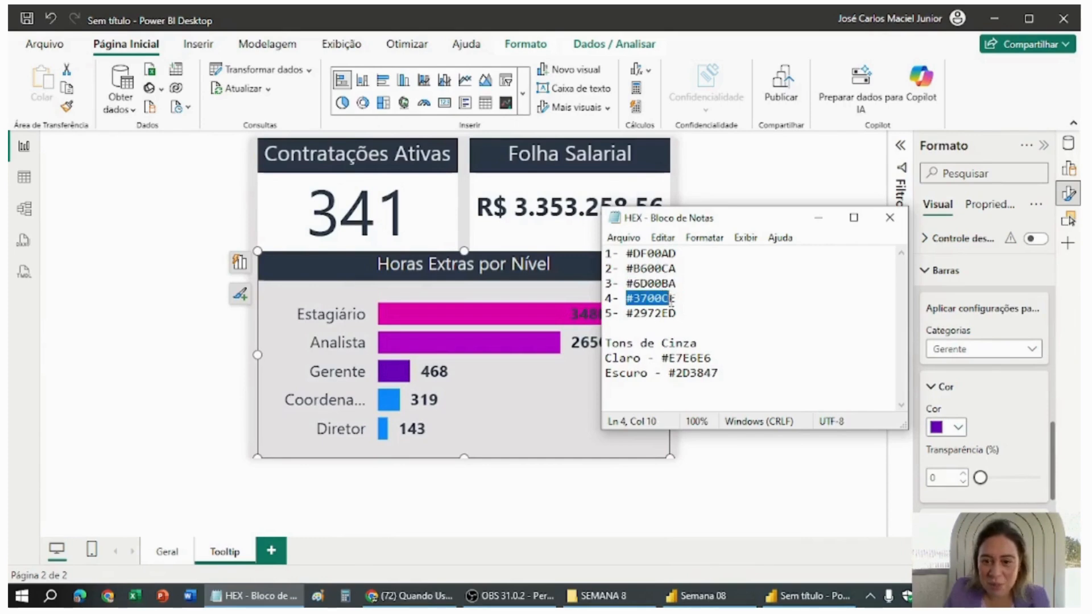
pyautogui.click(998, 437)
pyautogui.click(978, 349)
pyautogui.click(966, 448)
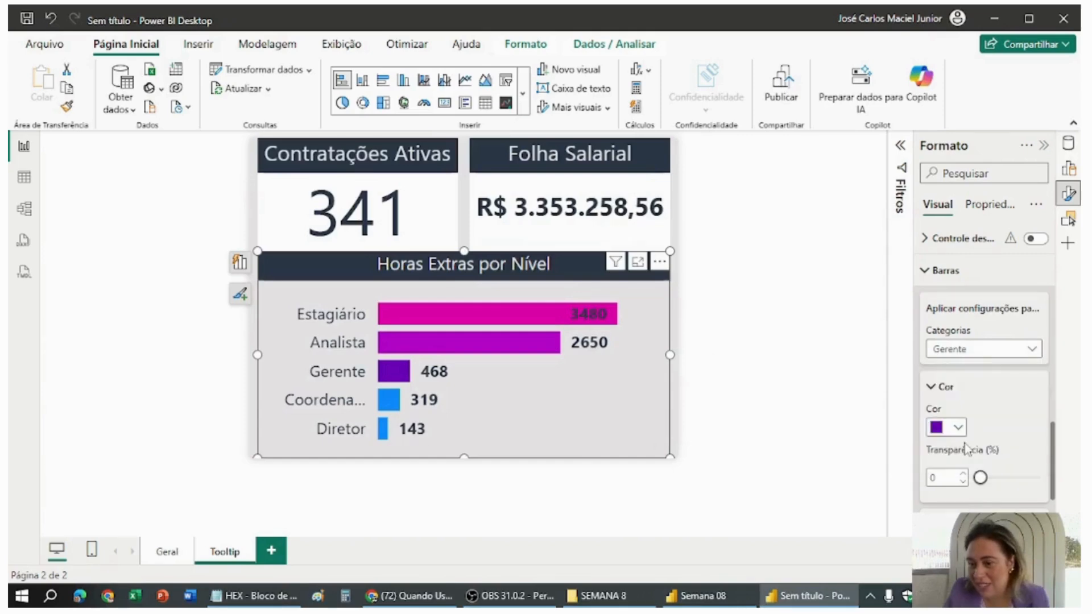
pyautogui.click(947, 427)
pyautogui.click(885, 393)
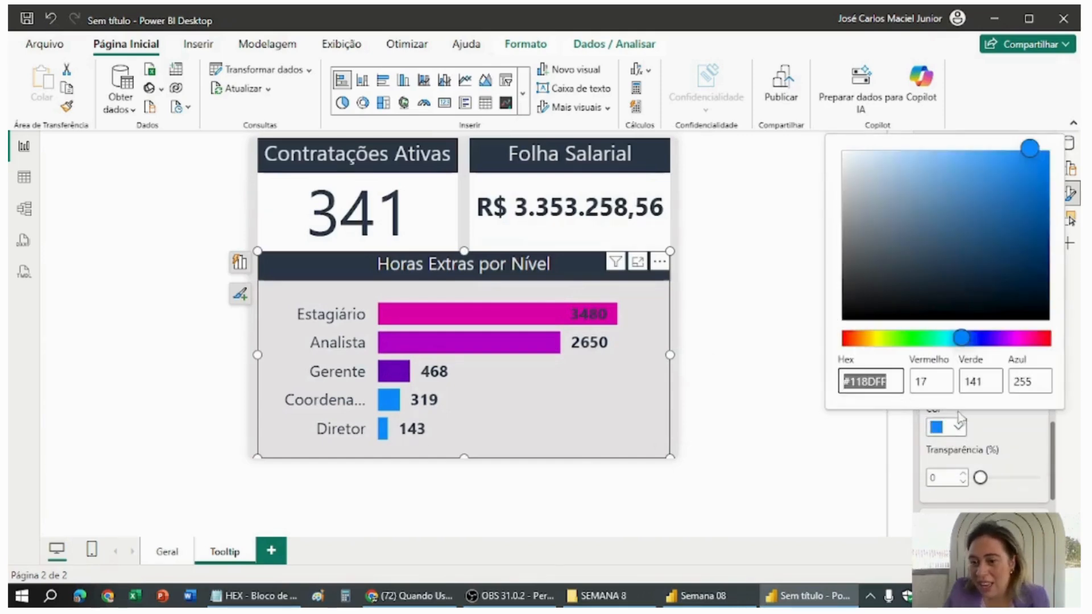
pyautogui.write('#3700CE')
pyautogui.click(1008, 443)
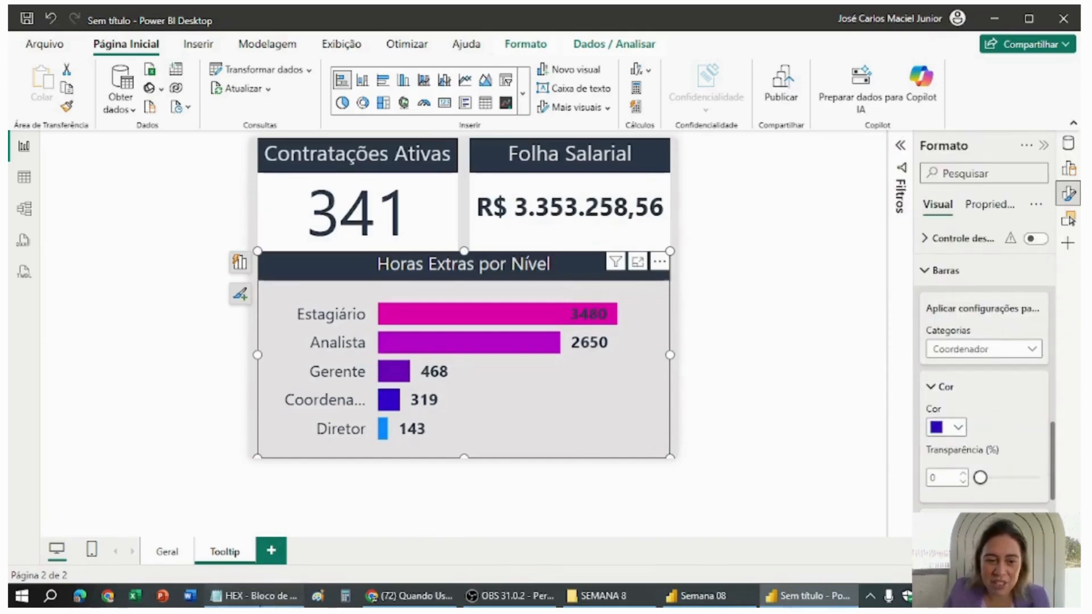
# Color the chart's Diretor bar with #2972ED, the fifth color in the HEX notes.
pyautogui.click(253, 596)
pyautogui.moveTo(626, 314); pyautogui.dragTo(677, 317)
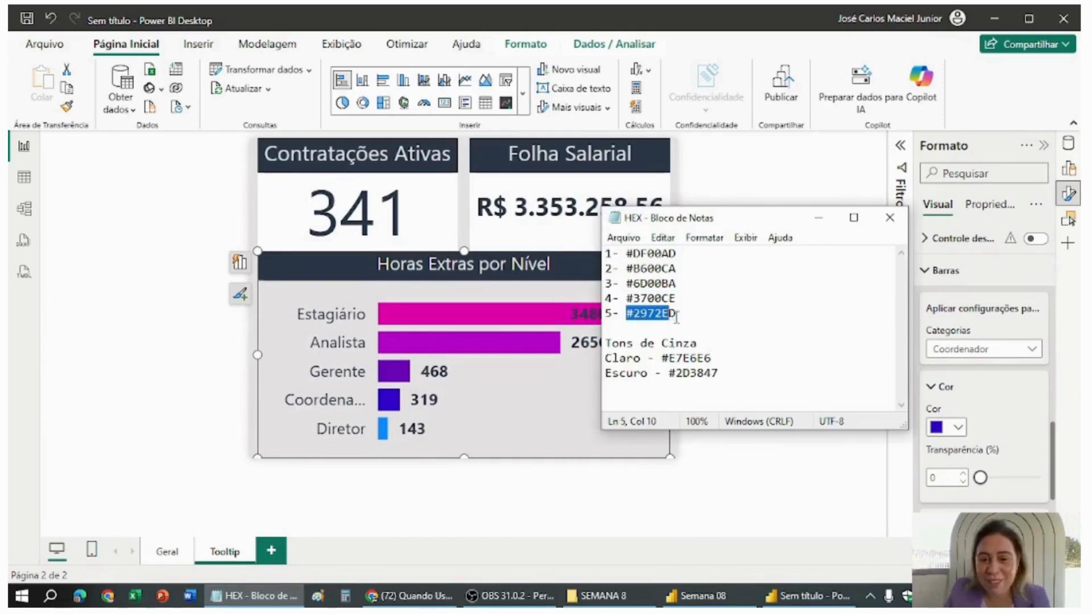
pyautogui.click(983, 415)
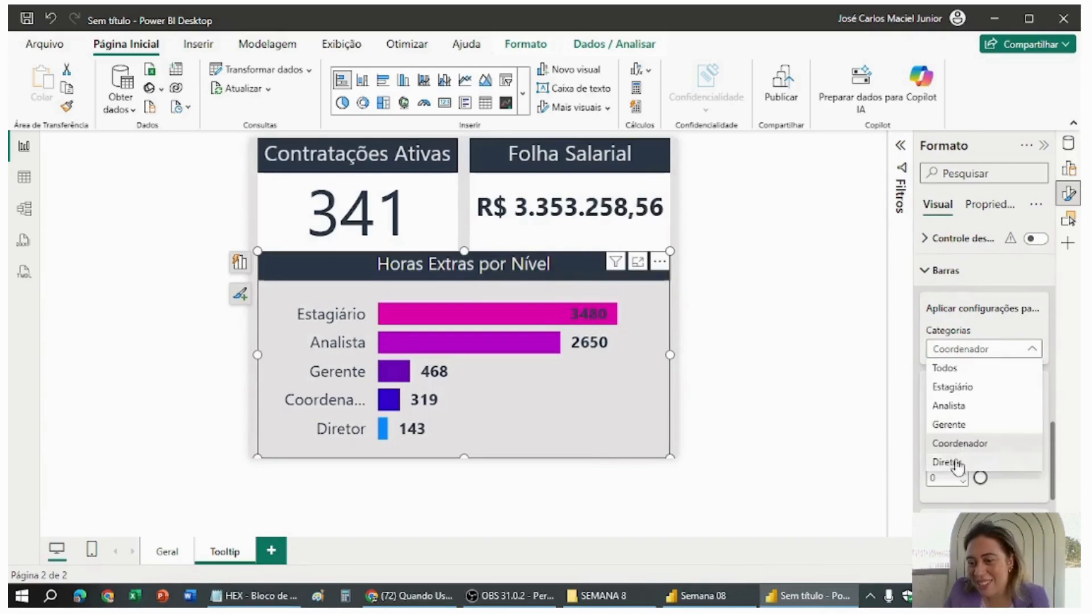
pyautogui.click(955, 462)
pyautogui.click(947, 427)
pyautogui.click(906, 394)
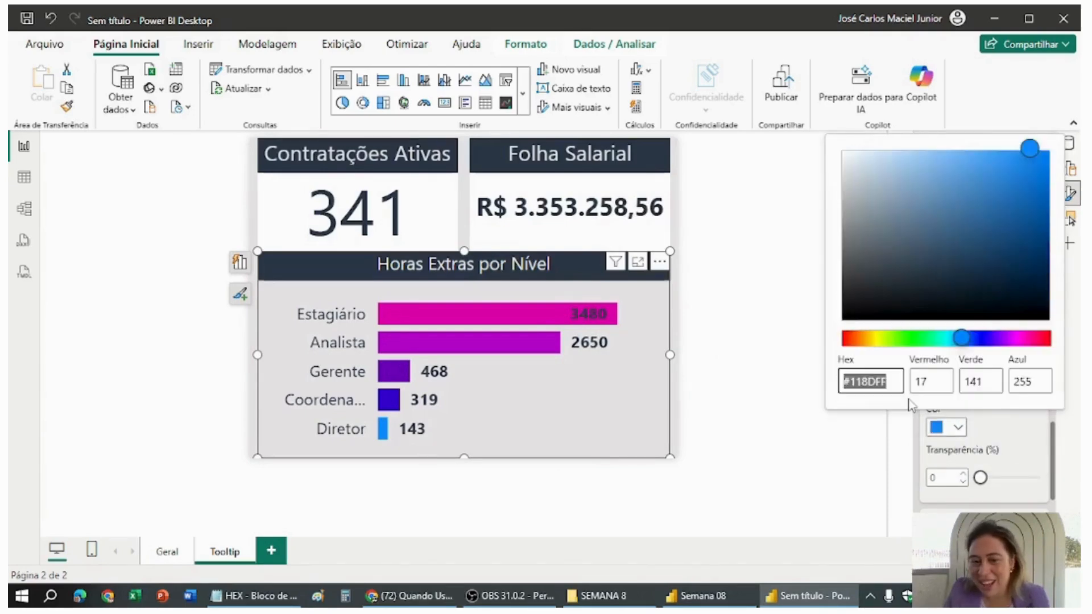
pyautogui.write('#2972ED')
pyautogui.click(738, 435)
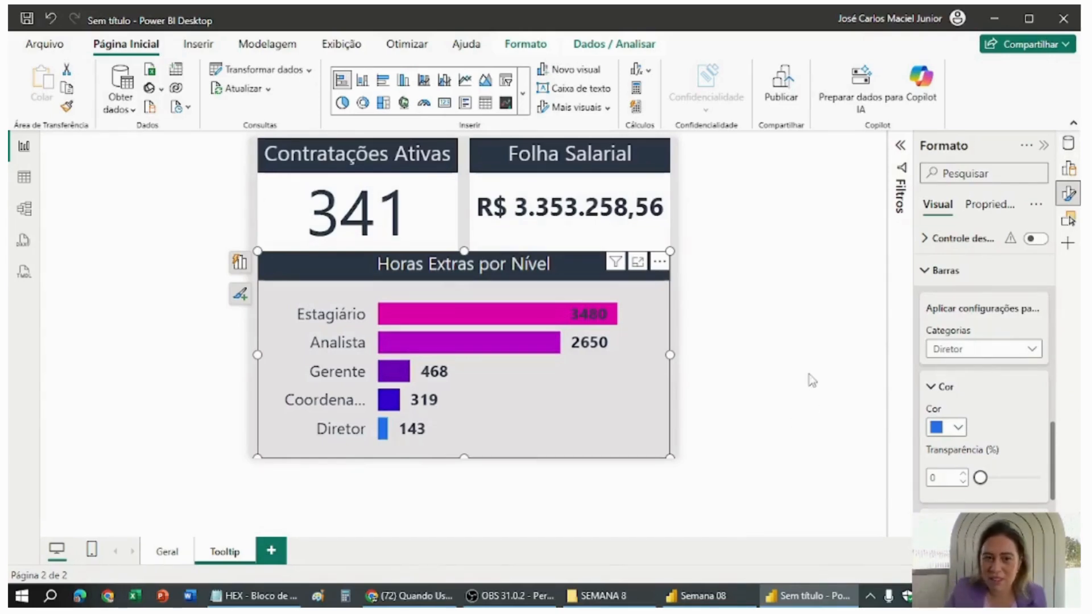
# Deselect the bar chart and switch to the Geral report page.
pyautogui.click(307, 477)
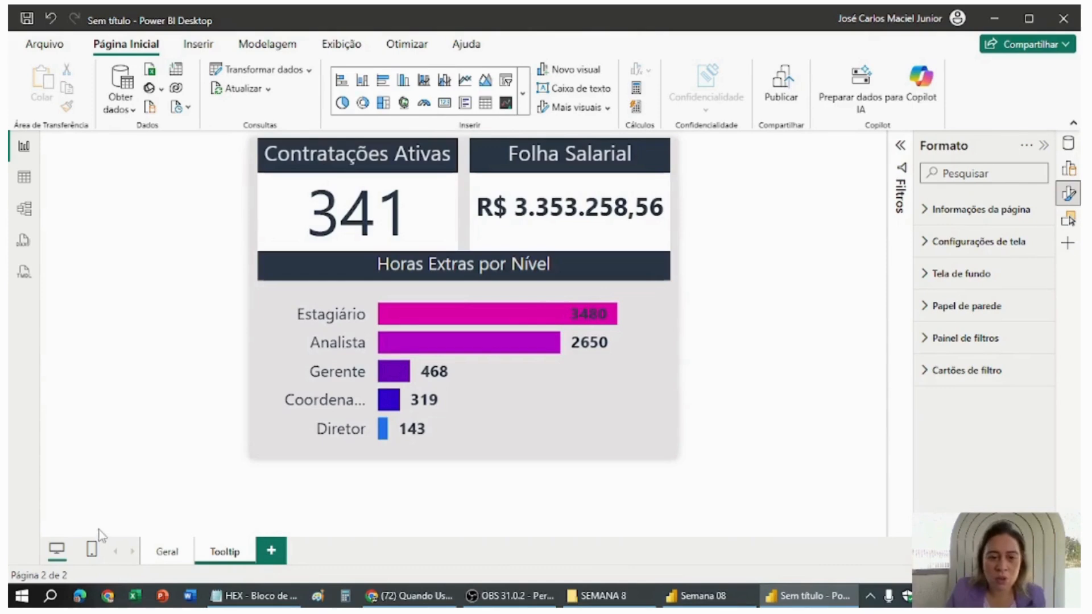
pyautogui.click(164, 551)
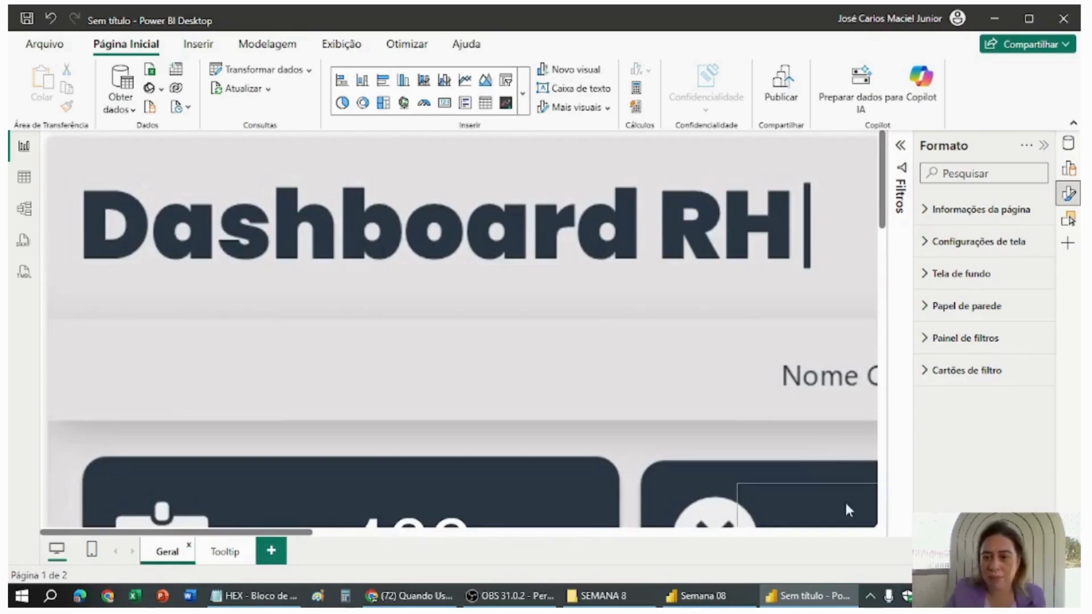
# Set the Tooltip report page as the tooltip for the Alocação de Colaboradores por Departamentos funnel chart.
pyautogui.click(924, 576)
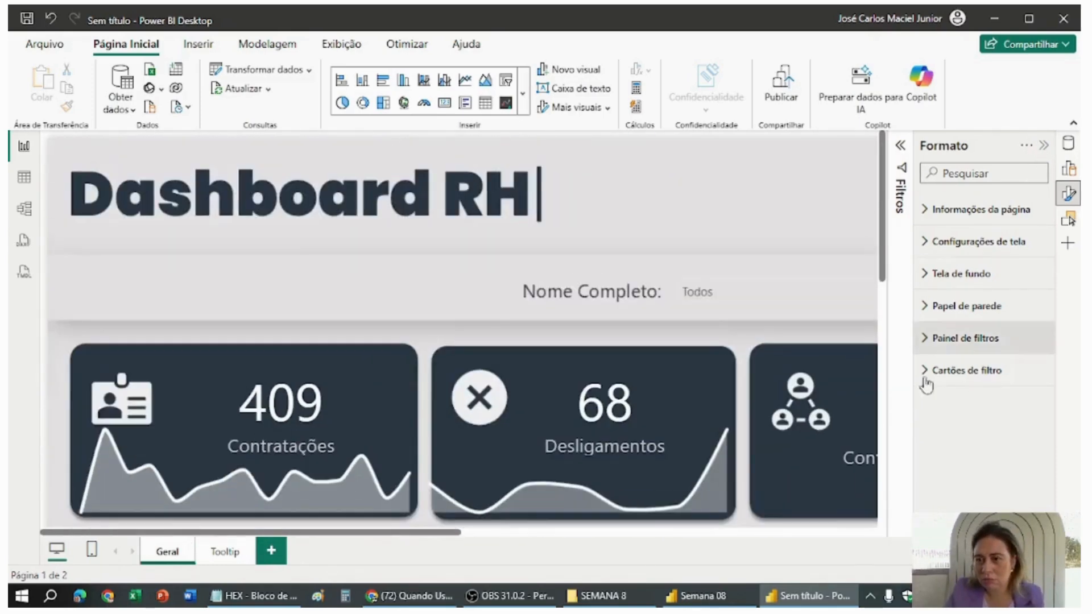
pyautogui.click(924, 575)
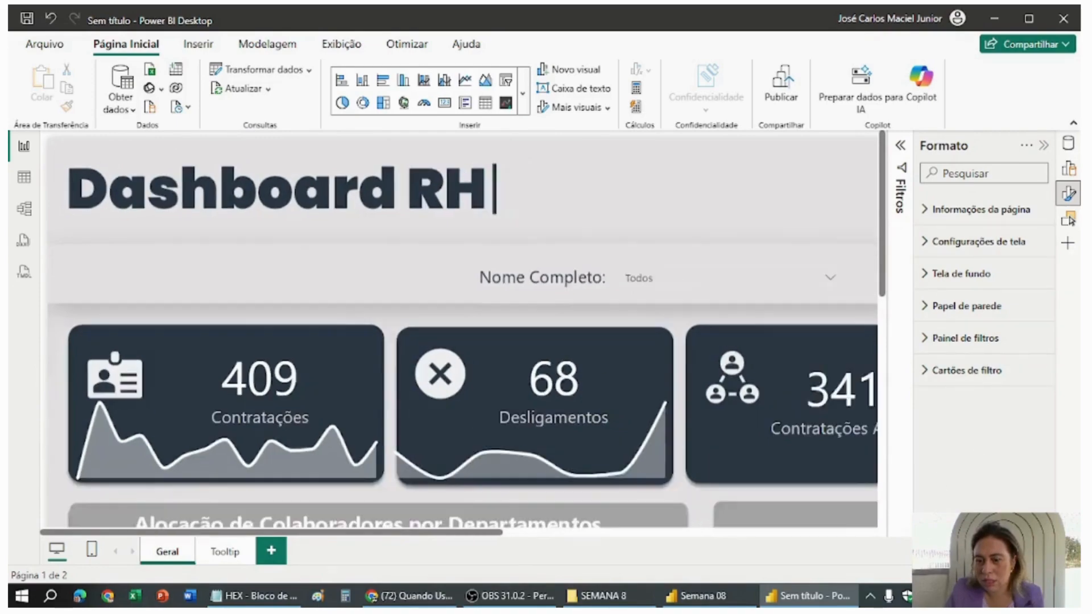
pyautogui.click(924, 575)
pyautogui.click(924, 575)
pyautogui.click(924, 576)
pyautogui.click(924, 575)
pyautogui.click(924, 576)
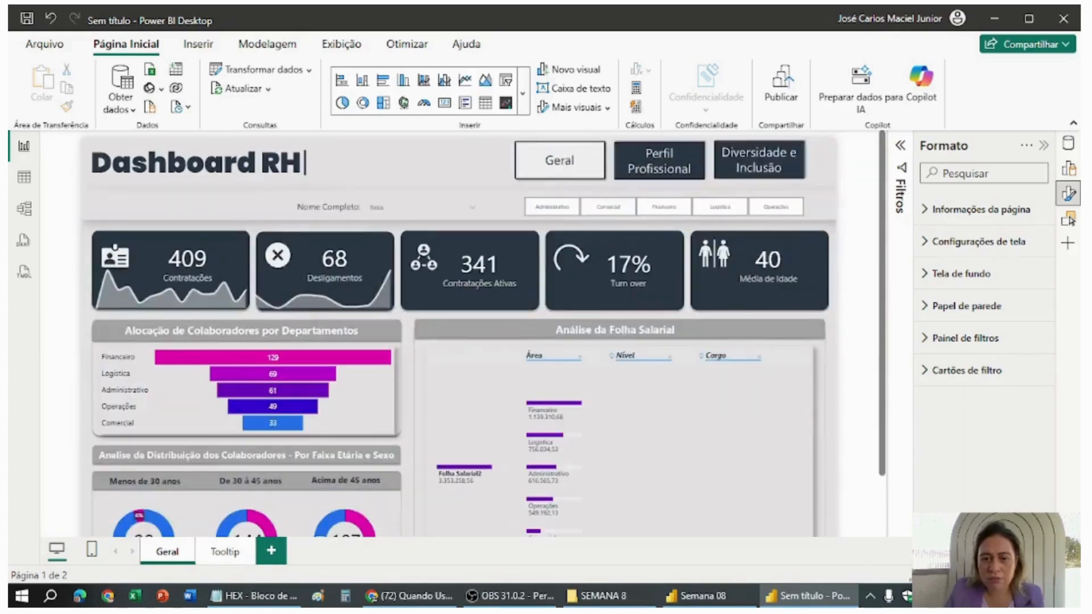
pyautogui.click(371, 411)
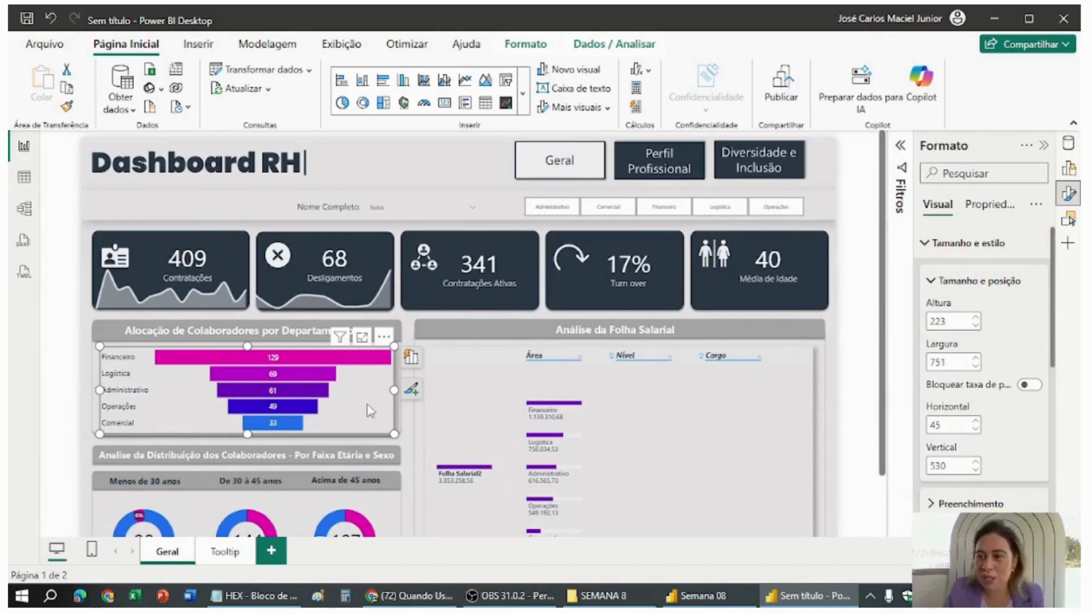
pyautogui.click(996, 206)
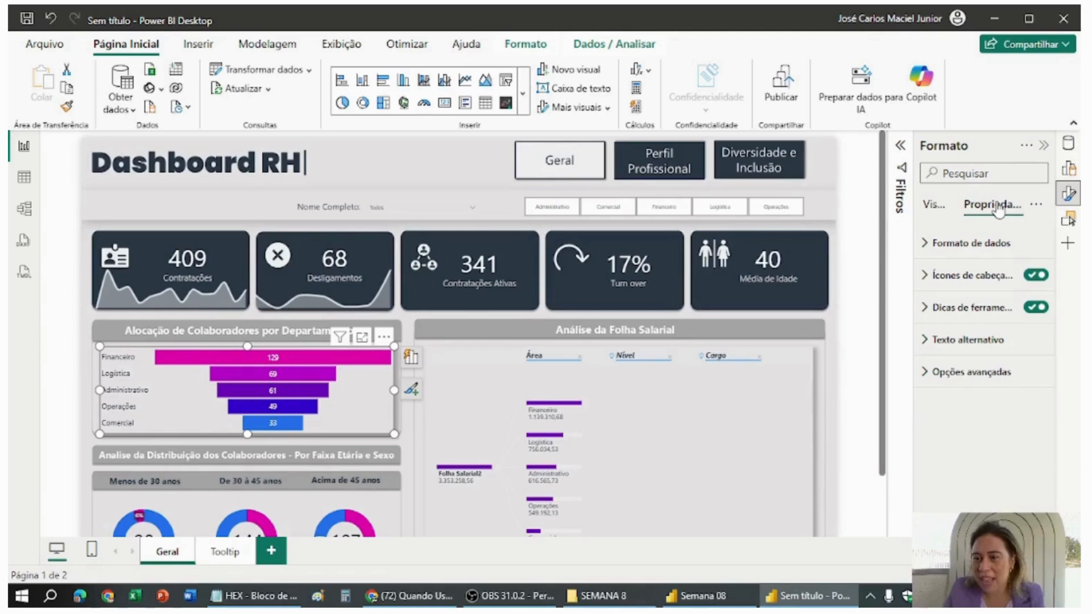
pyautogui.click(972, 309)
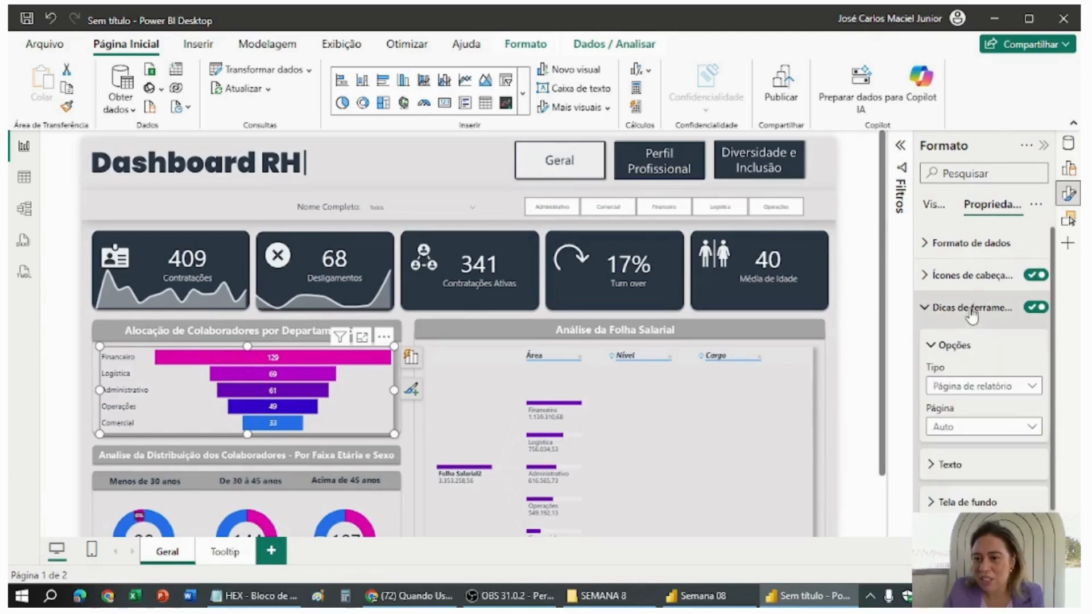
pyautogui.scroll(-1, 974, 383)
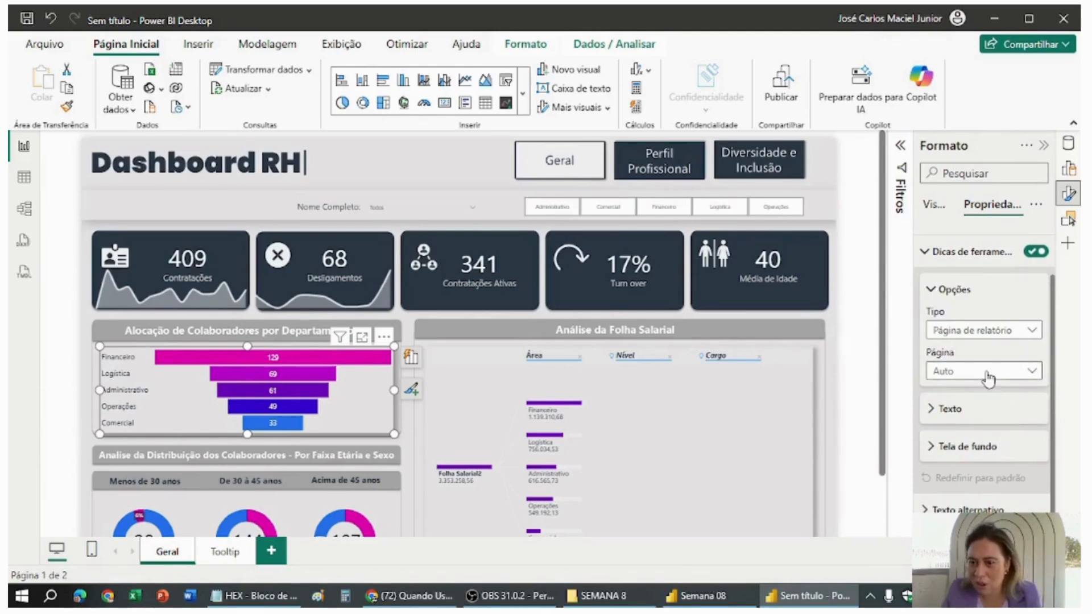
pyautogui.click(988, 374)
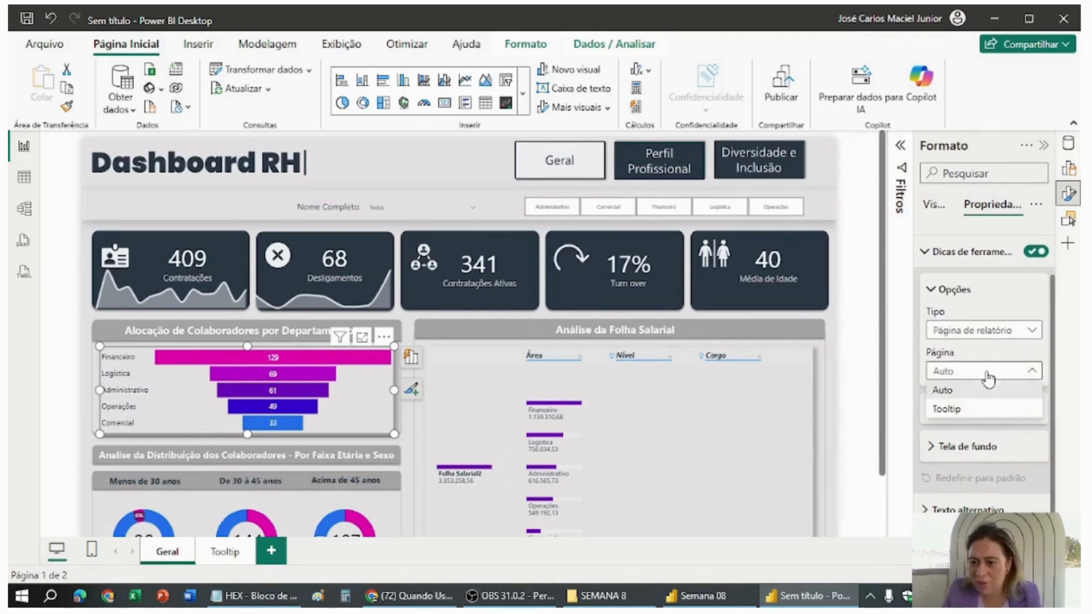
pyautogui.click(957, 411)
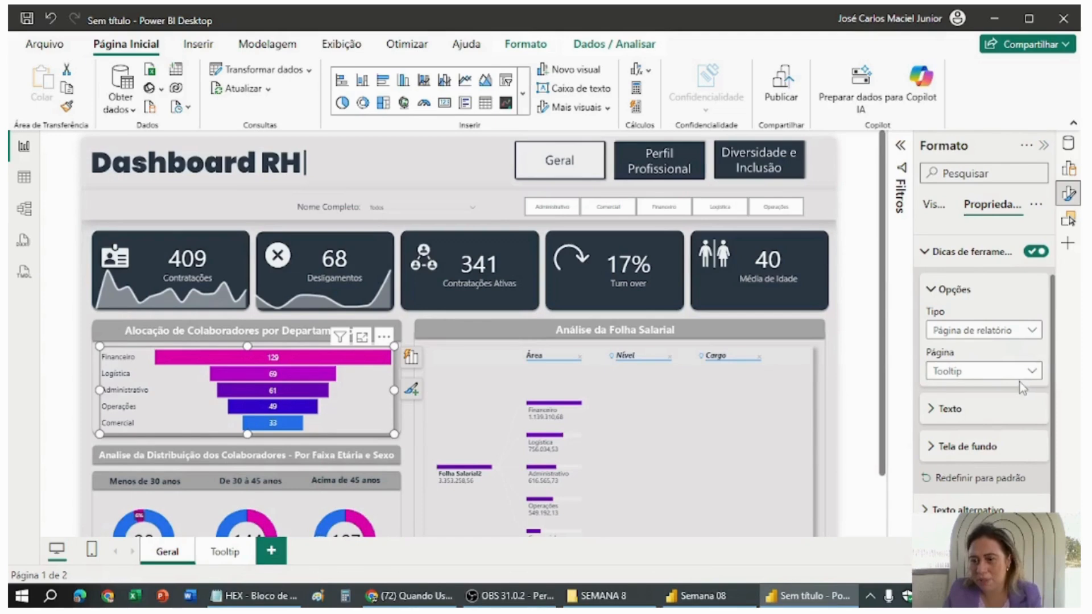
pyautogui.click(989, 340)
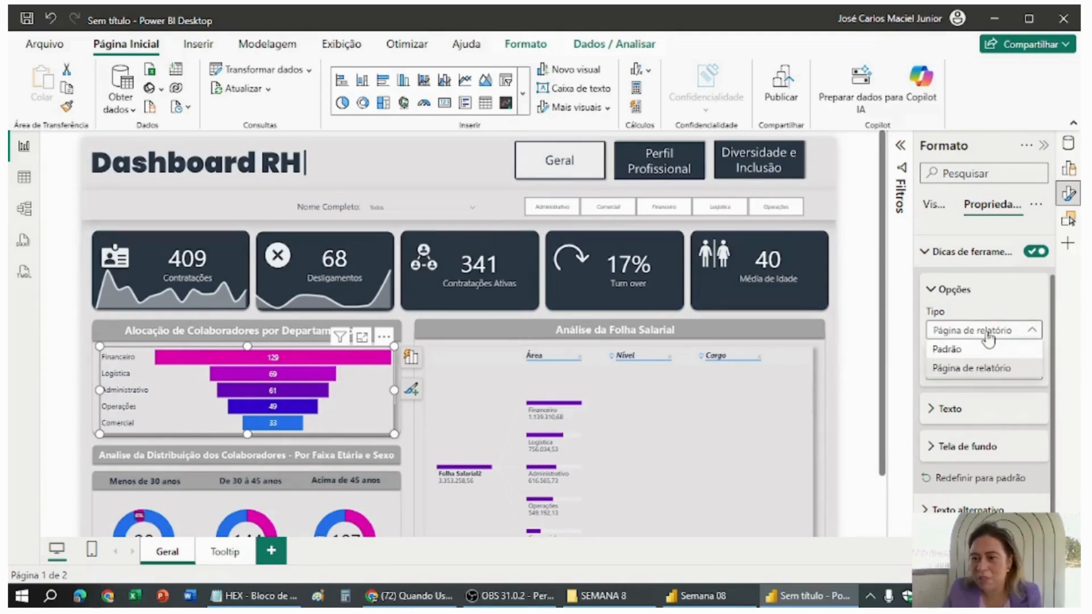
pyautogui.click(988, 337)
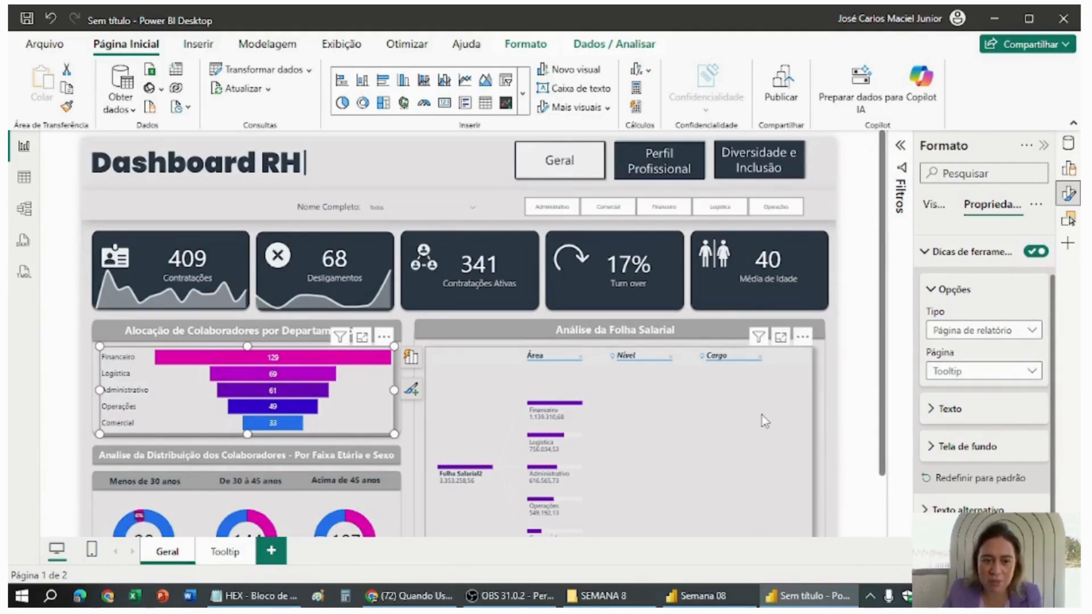
# Preview the custom tooltip on the bars of the department funnel chart, from Financeiro to Comercial.
pyautogui.click(500, 407)
pyautogui.moveTo(369, 367)
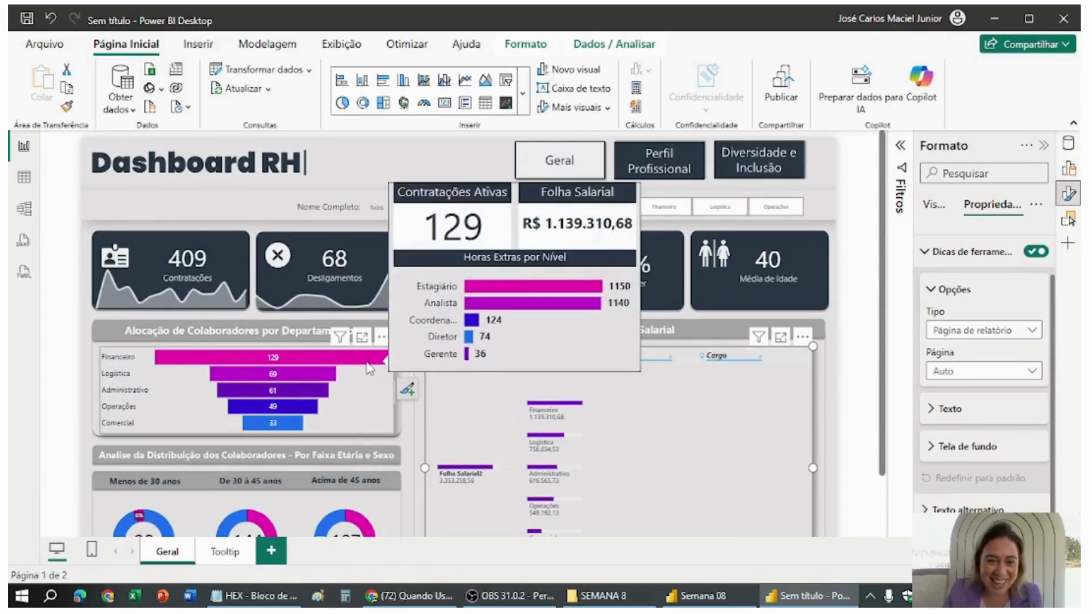
pyautogui.moveTo(317, 375)
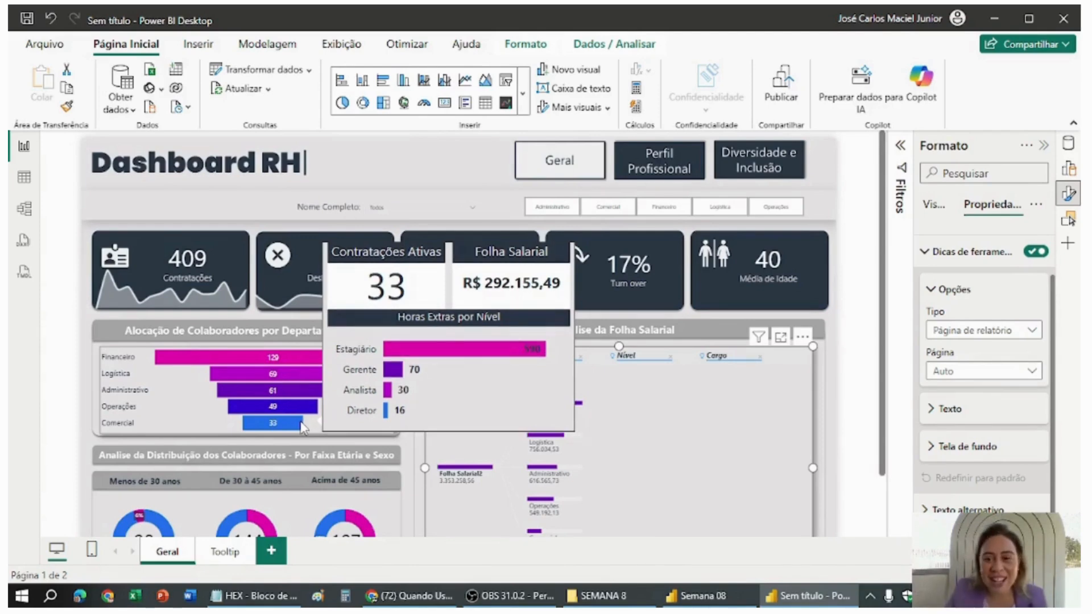
# Expand the Financeiro branch of the Análise da Folha Salarial decomposition tree.
pyautogui.scroll(-2, 711, 426)
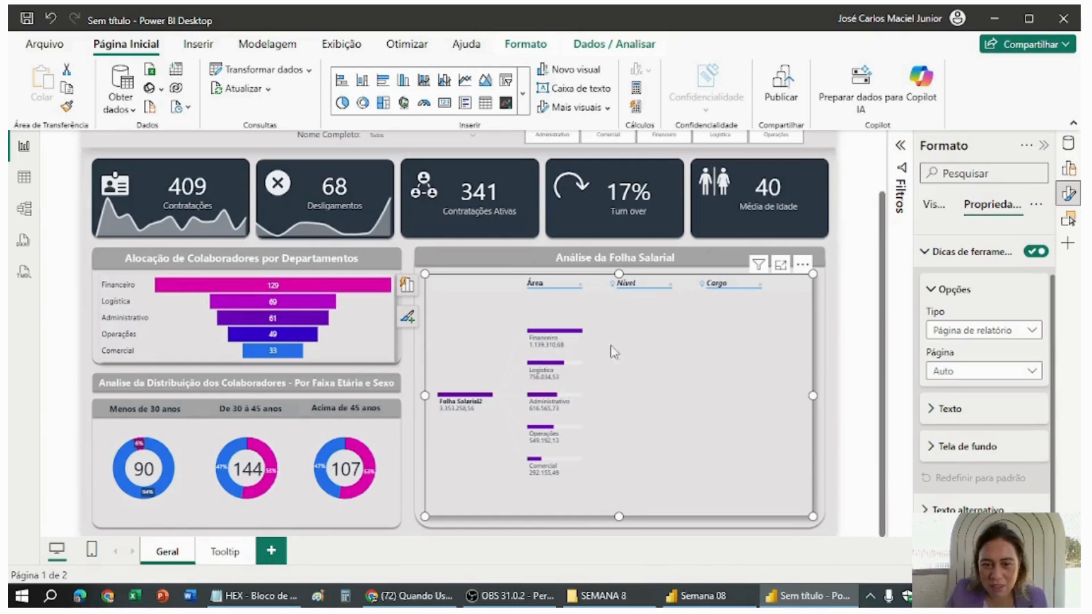
pyautogui.click(571, 336)
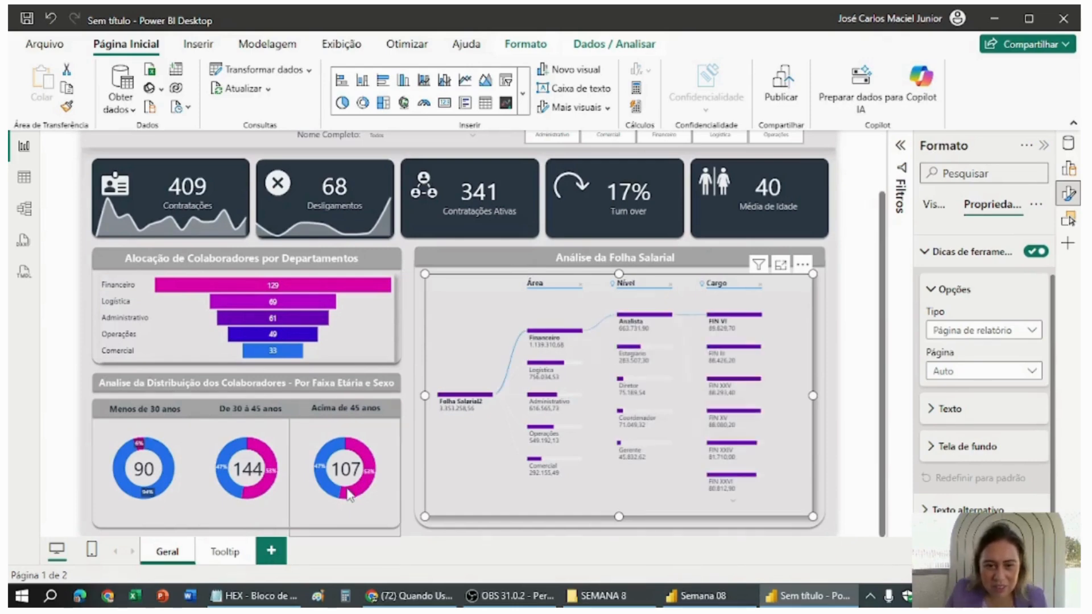
# Set the Tooltip page as the tooltip for the Acima de 45 anos, De 30 à 45 anos and Menos de 30 anos donut charts and preview it.
pyautogui.click(386, 501)
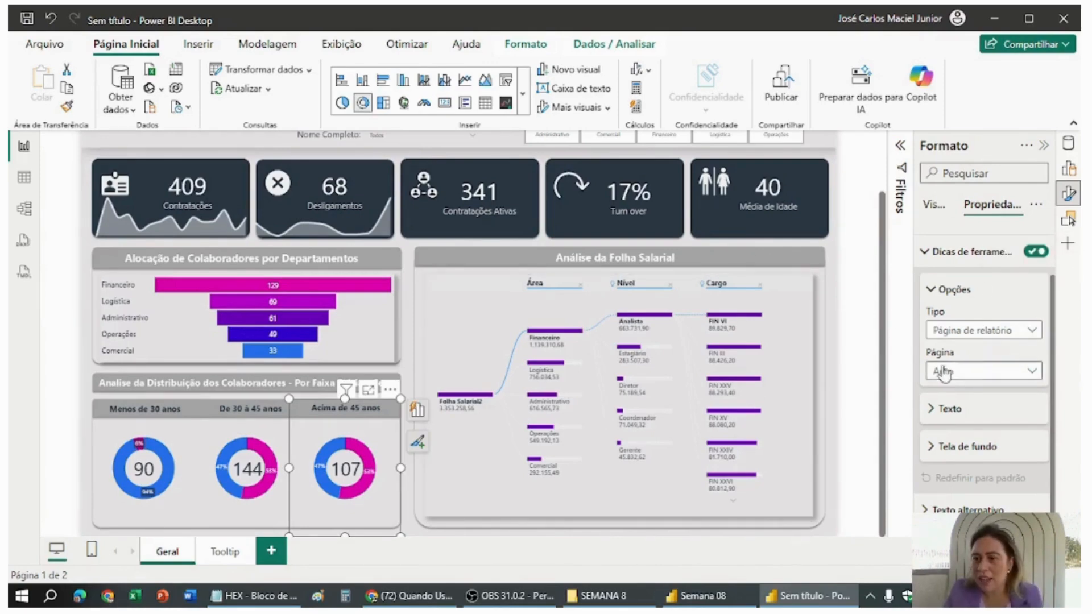
pyautogui.click(994, 372)
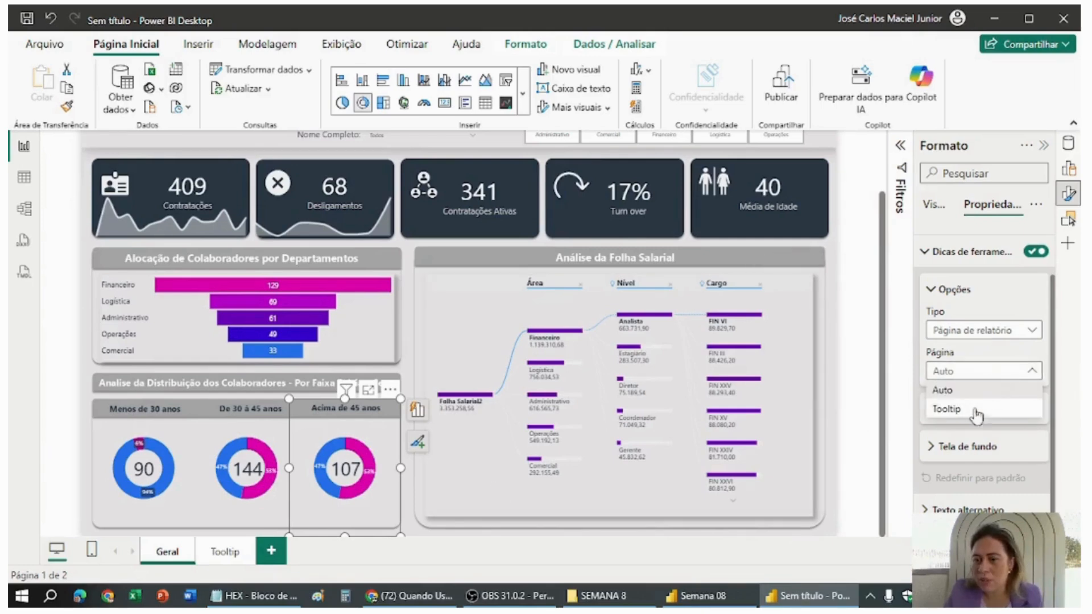
pyautogui.click(973, 410)
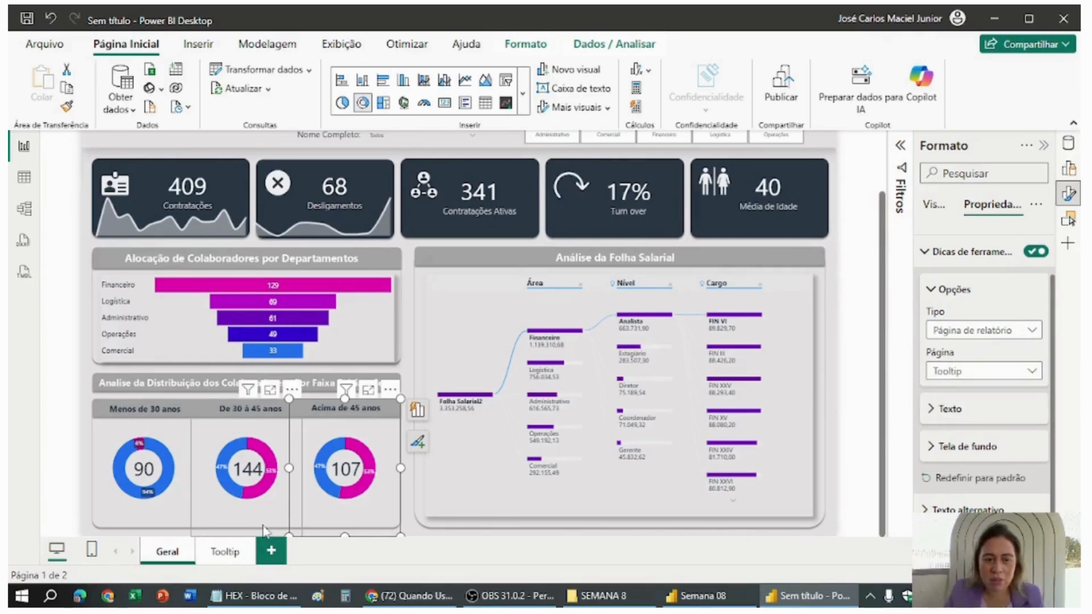
pyautogui.click(264, 530)
pyautogui.click(1009, 373)
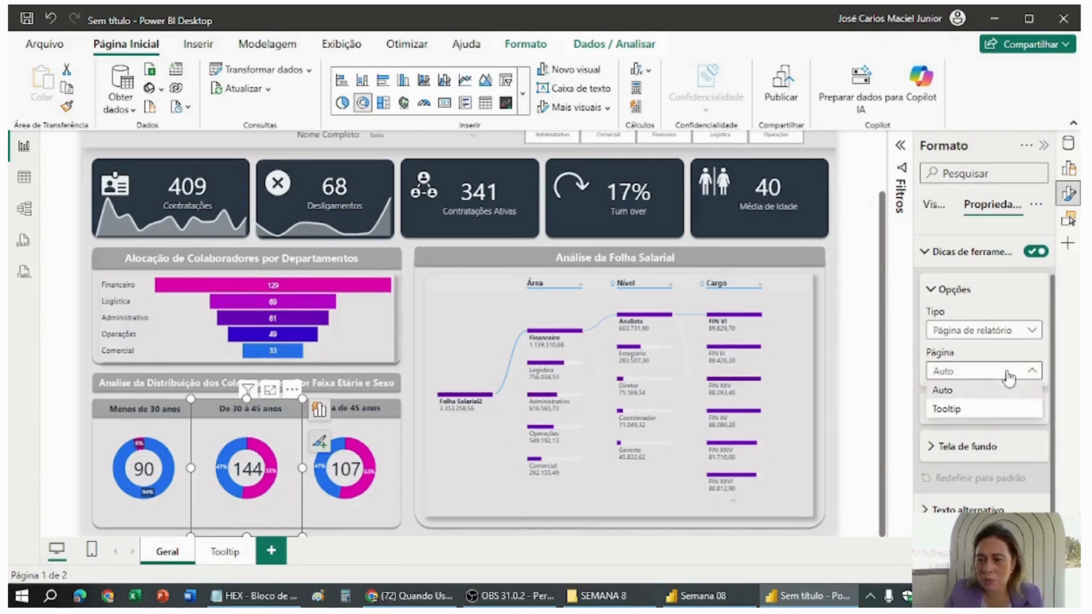
pyautogui.click(960, 411)
pyautogui.click(144, 530)
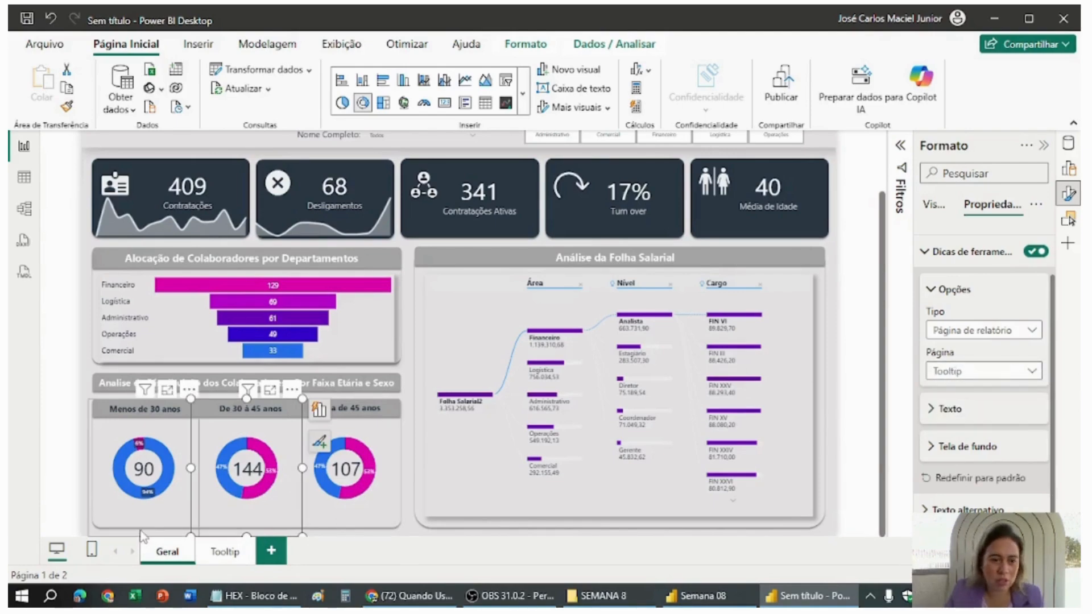
pyautogui.click(977, 375)
pyautogui.click(959, 411)
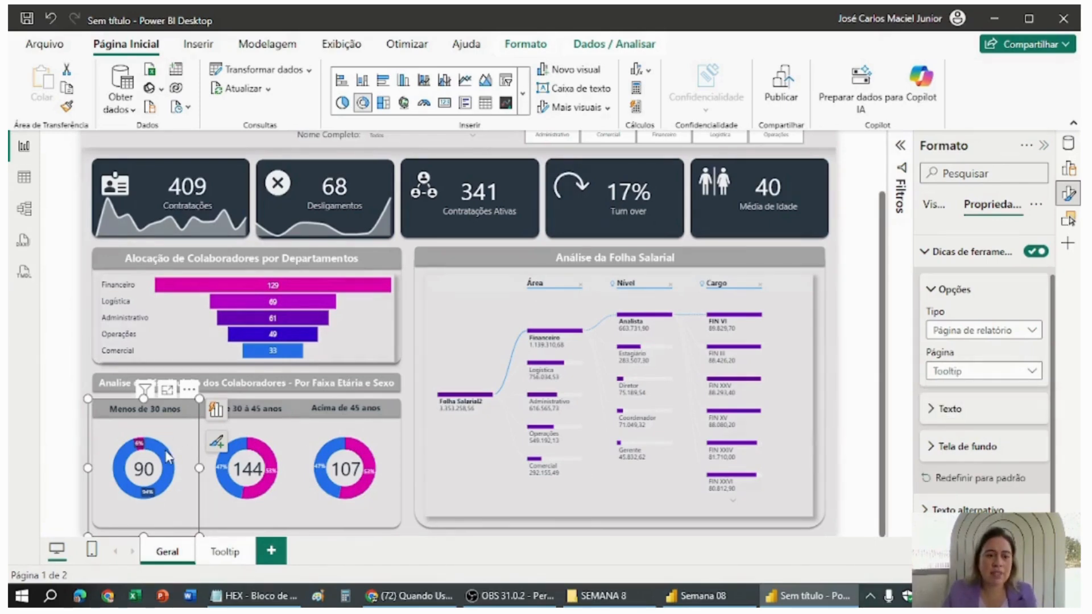
pyautogui.moveTo(169, 457)
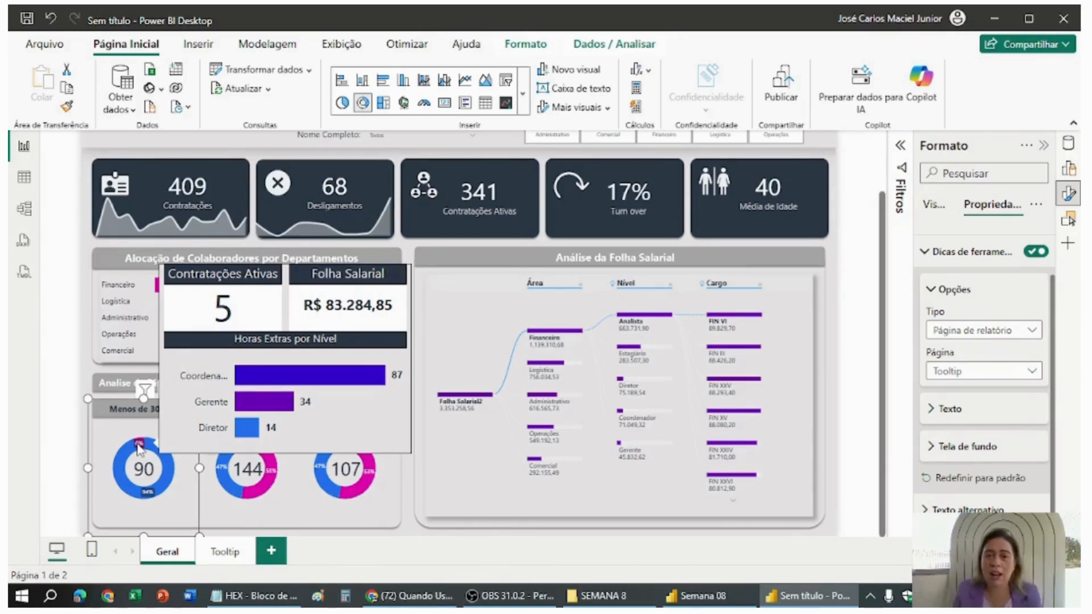
# Widen the Análise da Folha Salarial decomposition tree slightly so it reaches the right edge of its background panel.
pyautogui.click(530, 507)
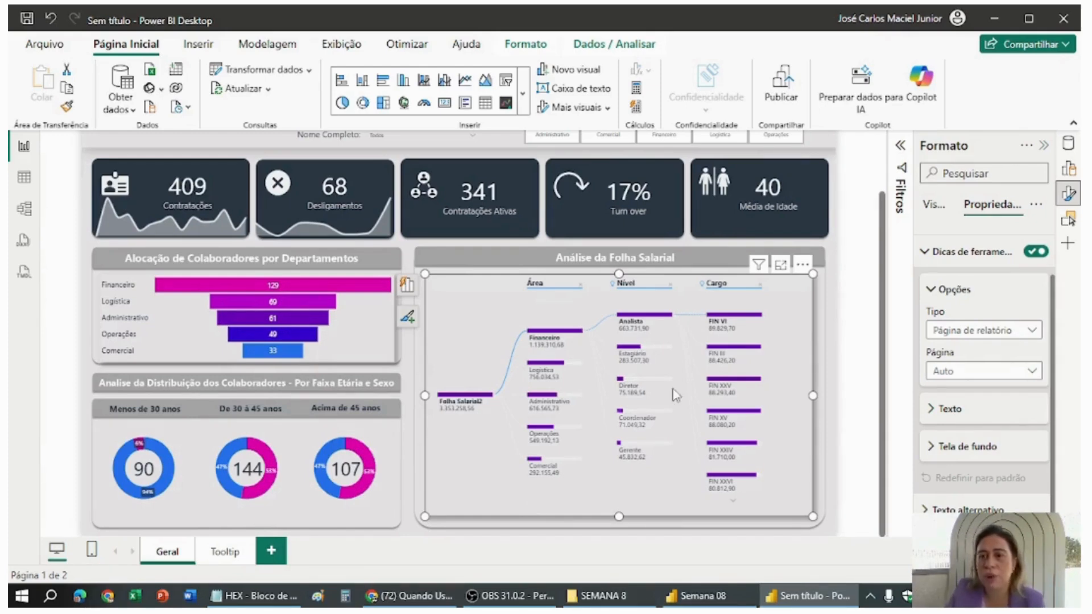
pyautogui.moveTo(813, 395); pyautogui.dragTo(824, 395)
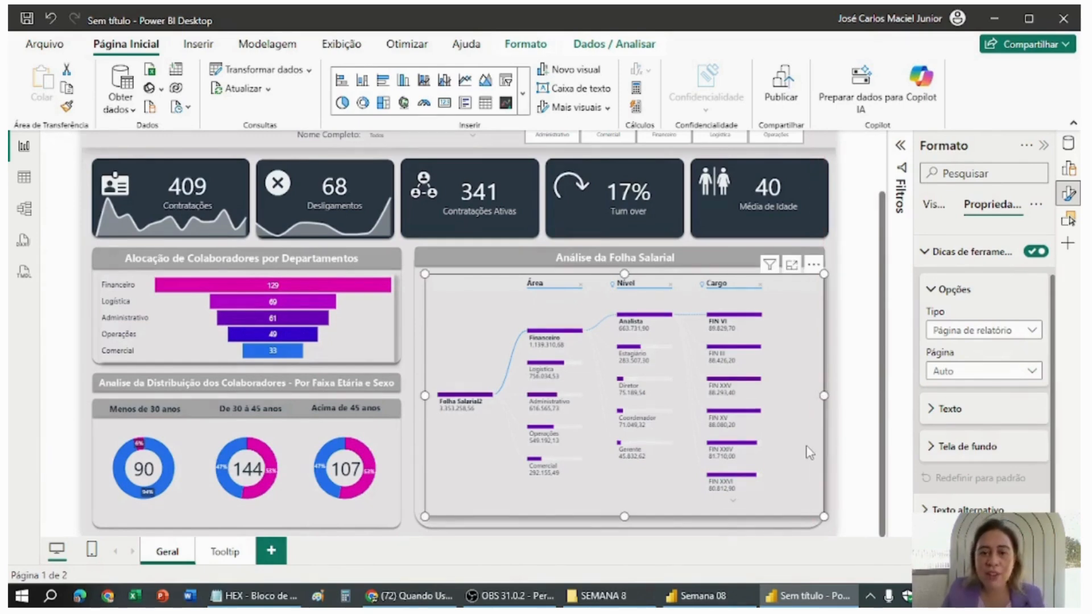
pyautogui.scroll(2, 806, 446)
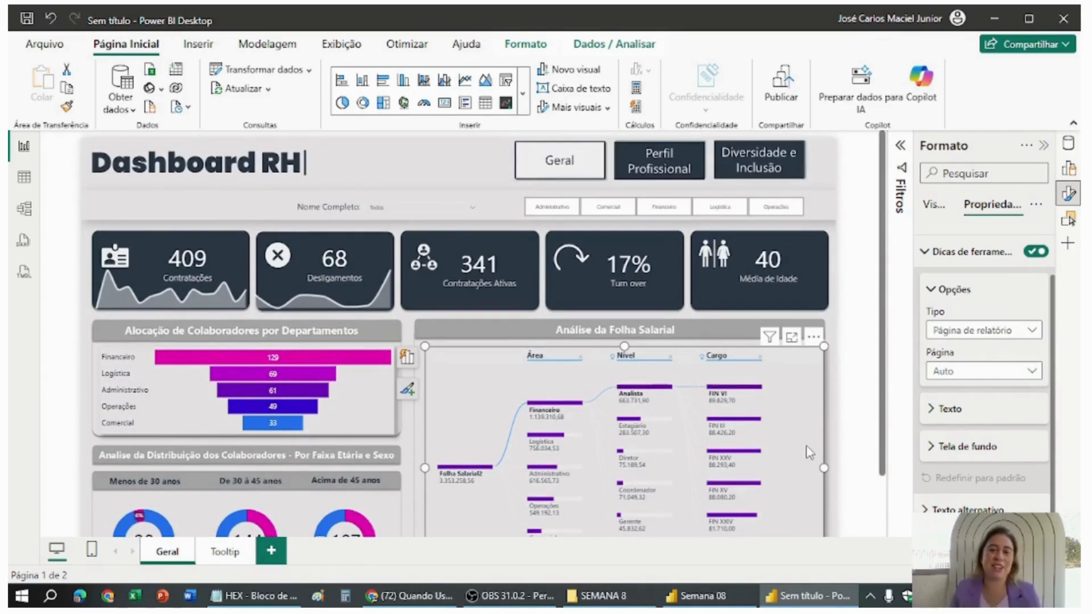